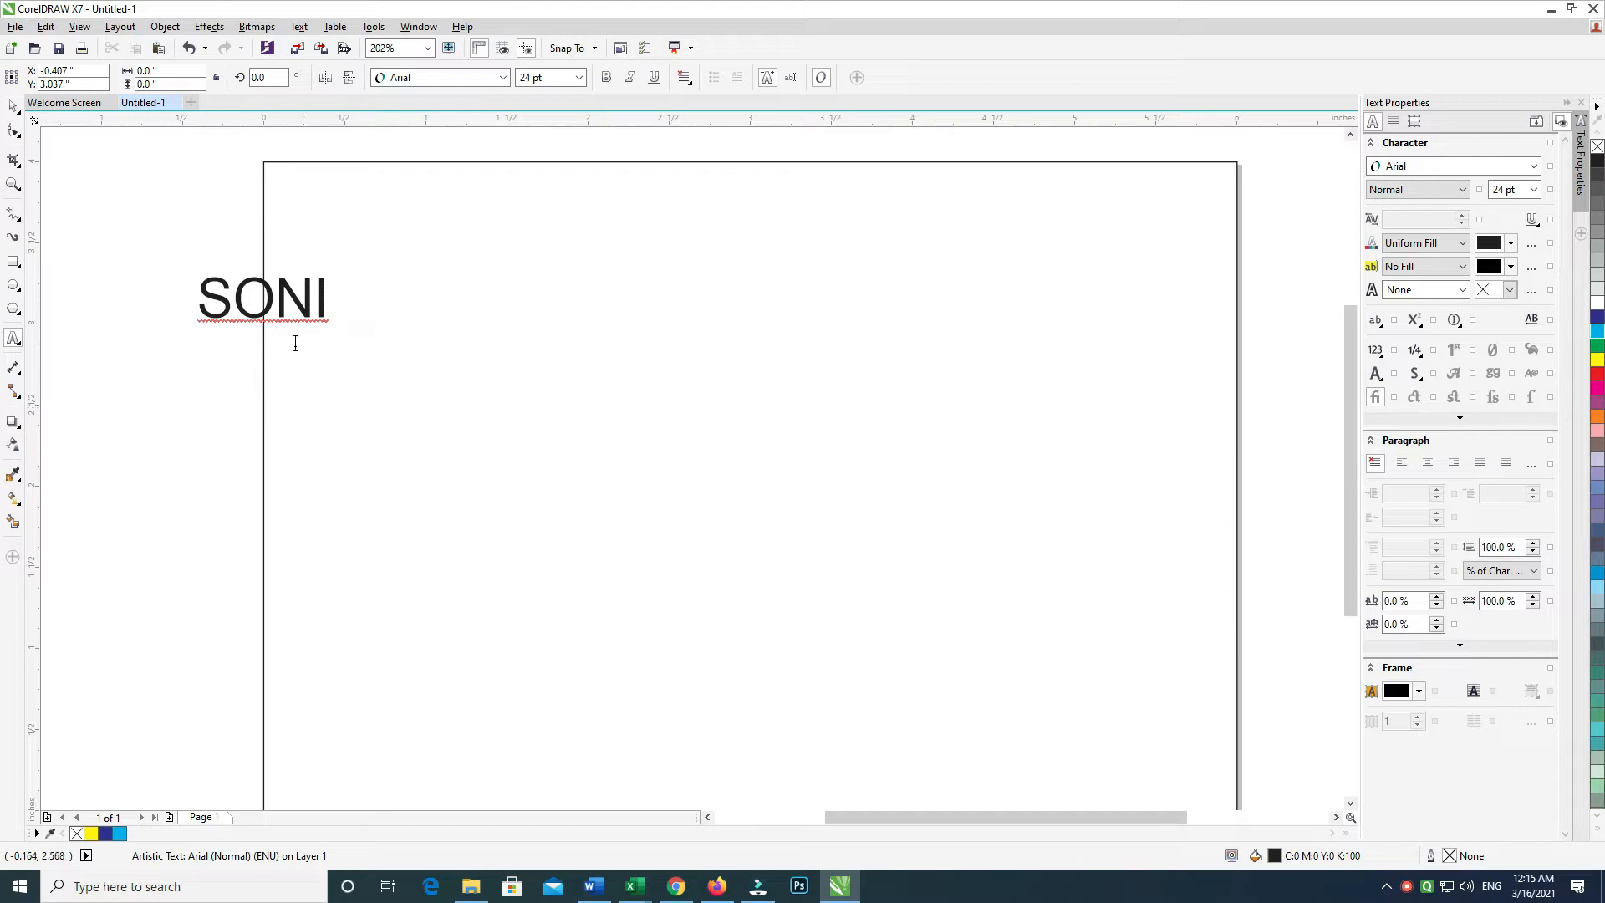
# Replace SONI with SHRUTI and add a second line reading GIRLS HOSTEL
pyautogui.doubleClick(252, 312)
pyautogui.write('SH')
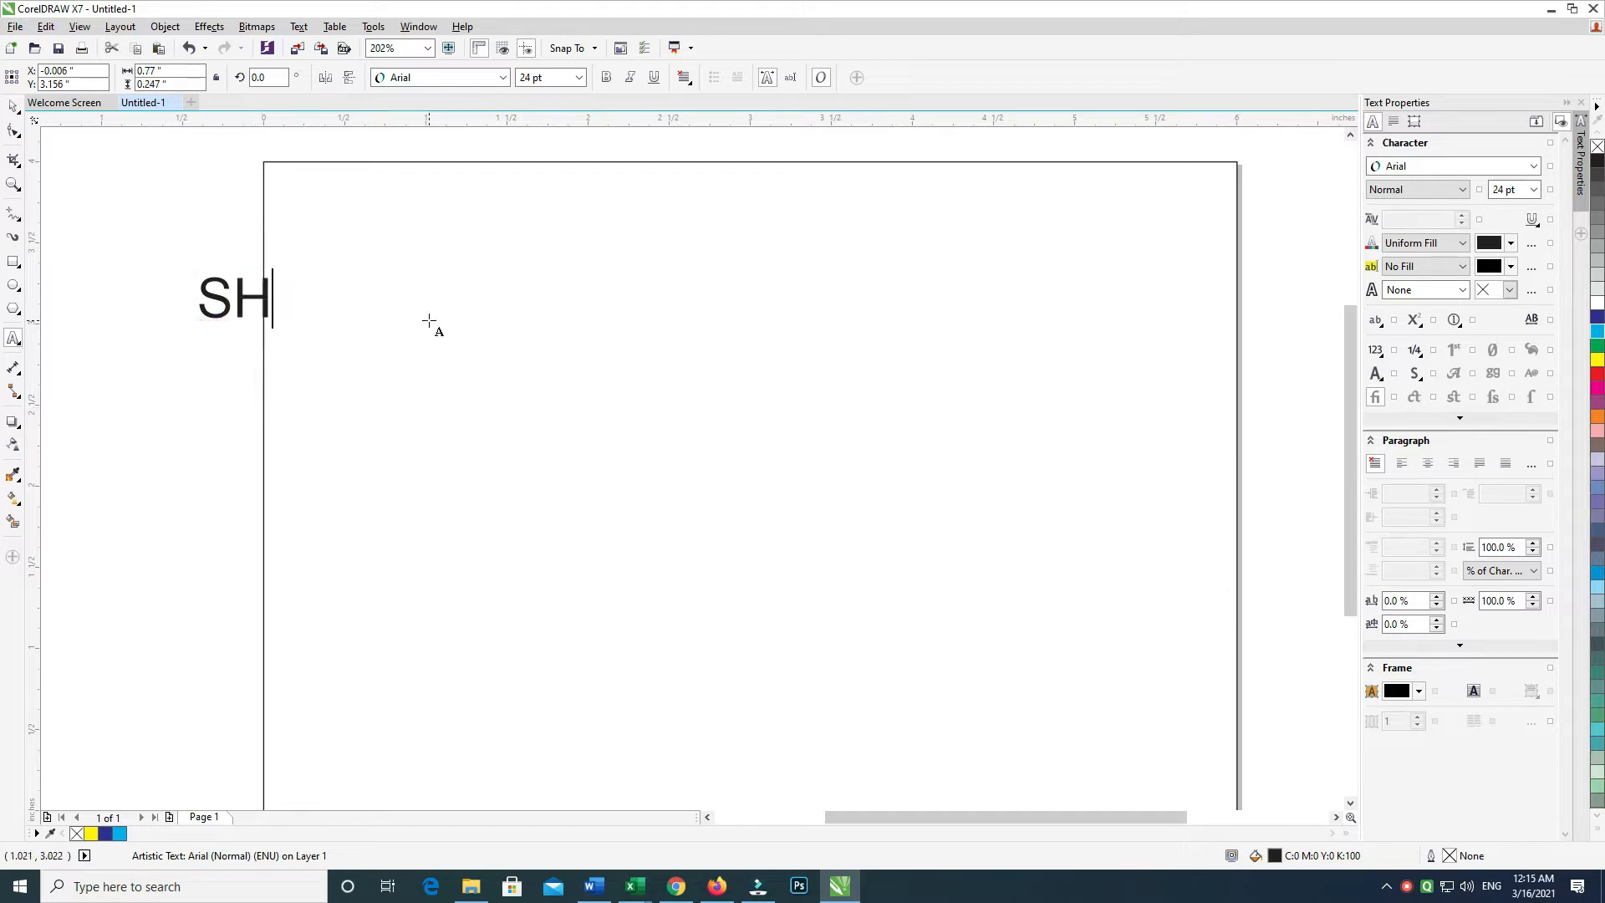
pyautogui.write('RUTI')
pyautogui.press('Return')
pyautogui.write('GILR')
pyautogui.press('BackSpace')
pyautogui.press('BackSpace')
pyautogui.press('BackSpace')
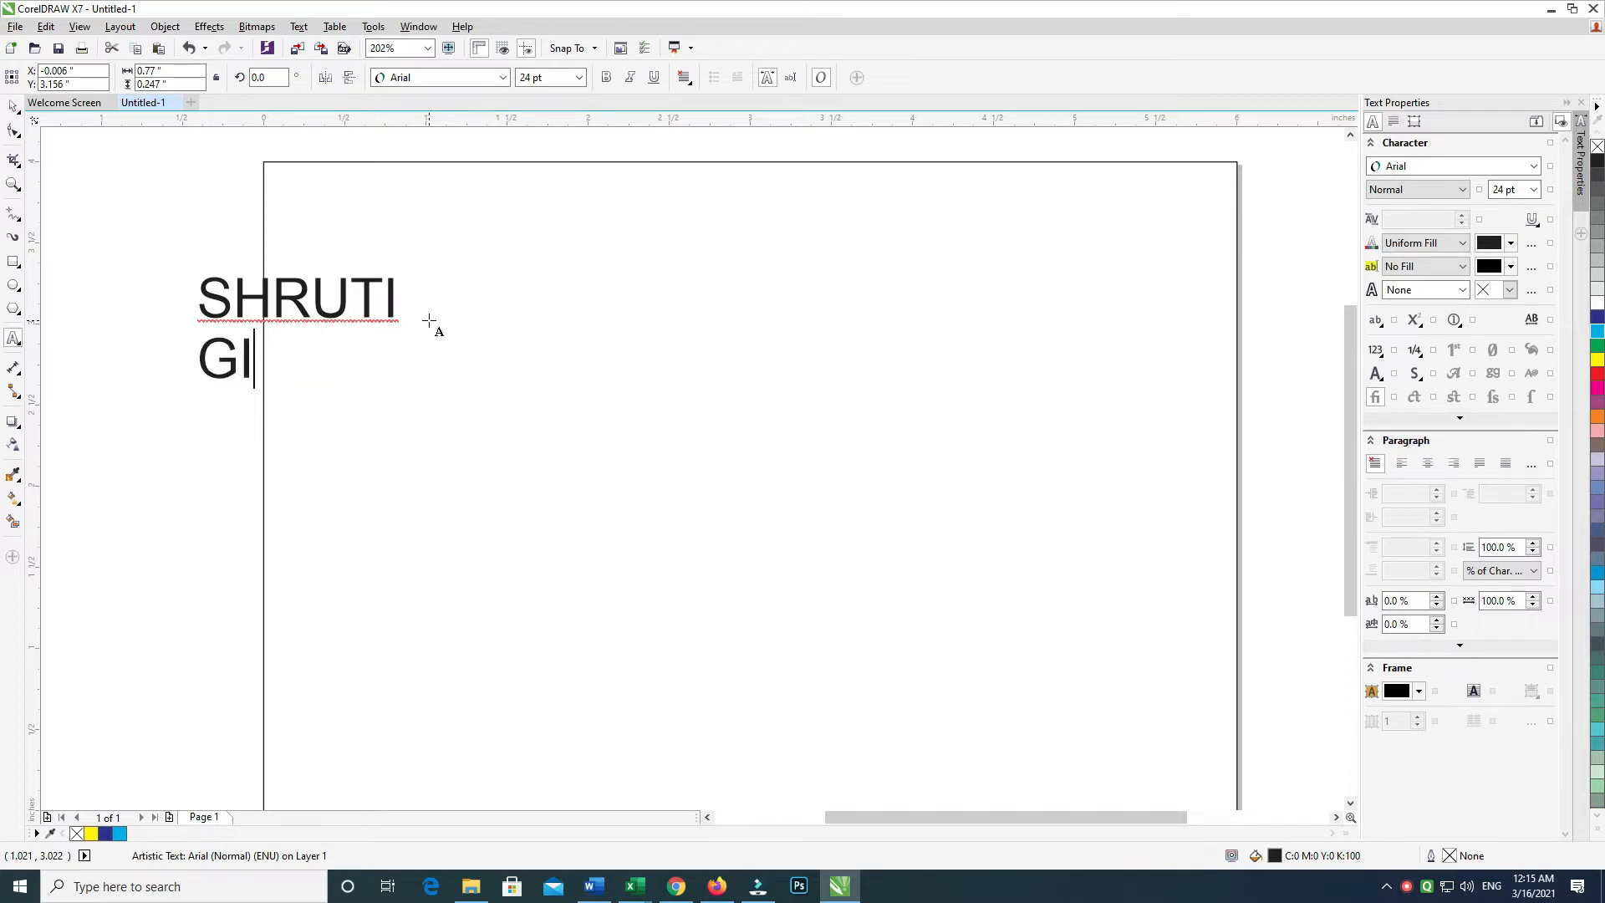
pyautogui.write('RLS HO')
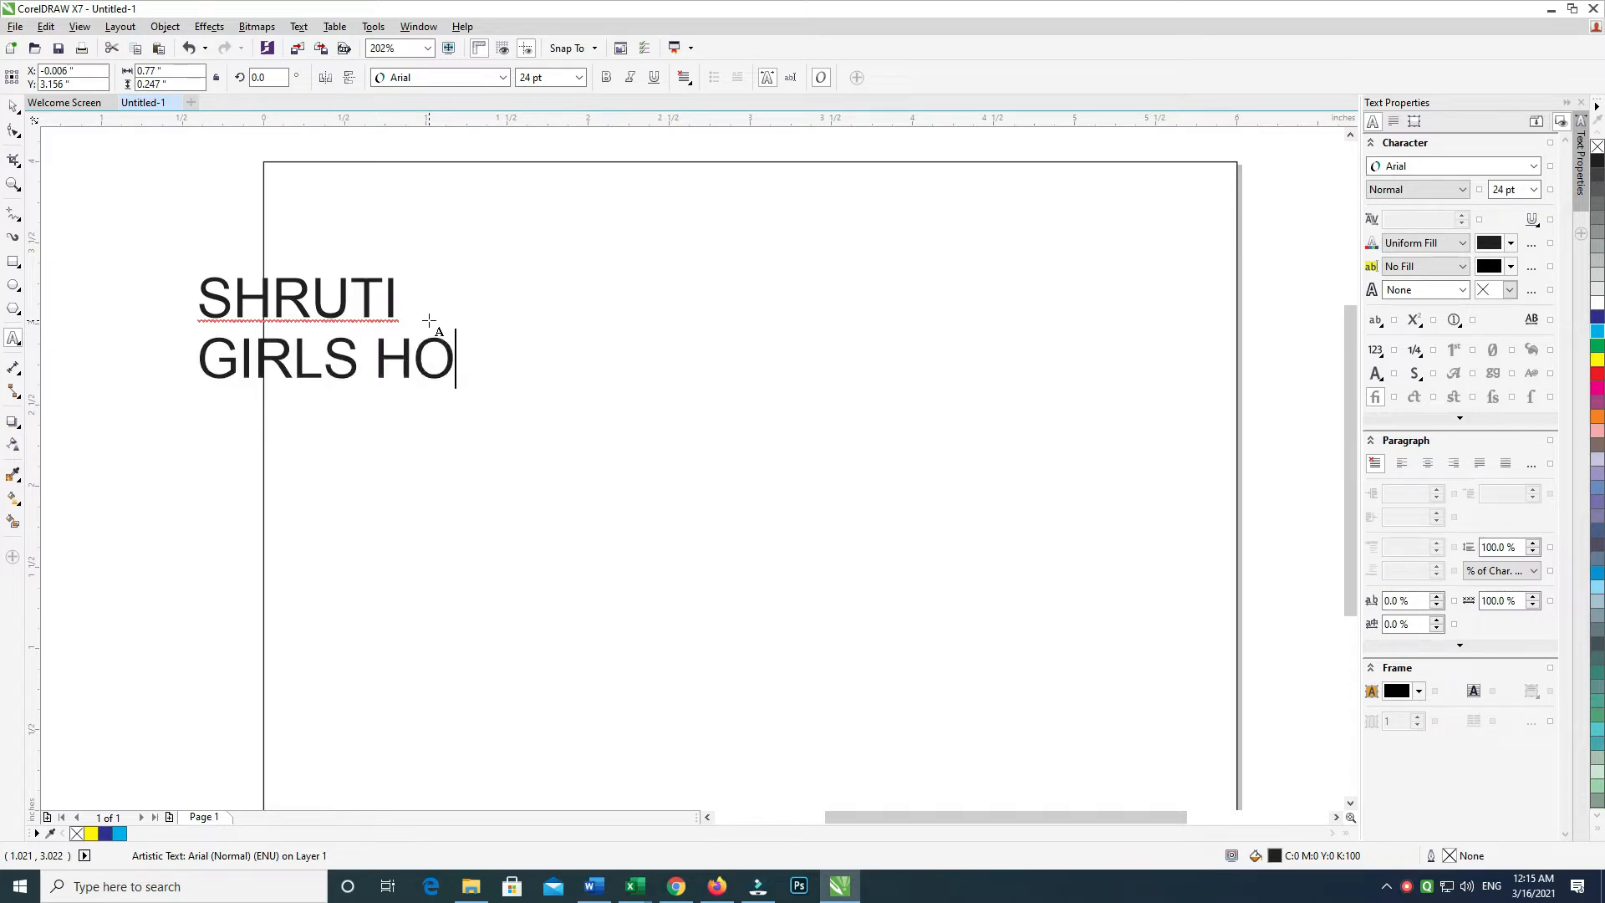
pyautogui.write('STE')
pyautogui.hotkey('ctrl', 'space')
# Duplicate the GIRLS HOSTEL line below and retype the copy as the address line starting 'Add:'
pyautogui.moveTo(448, 370); pyautogui.dragTo(441, 428)
pyautogui.rightClick(441, 429)
pyautogui.click(441, 429)
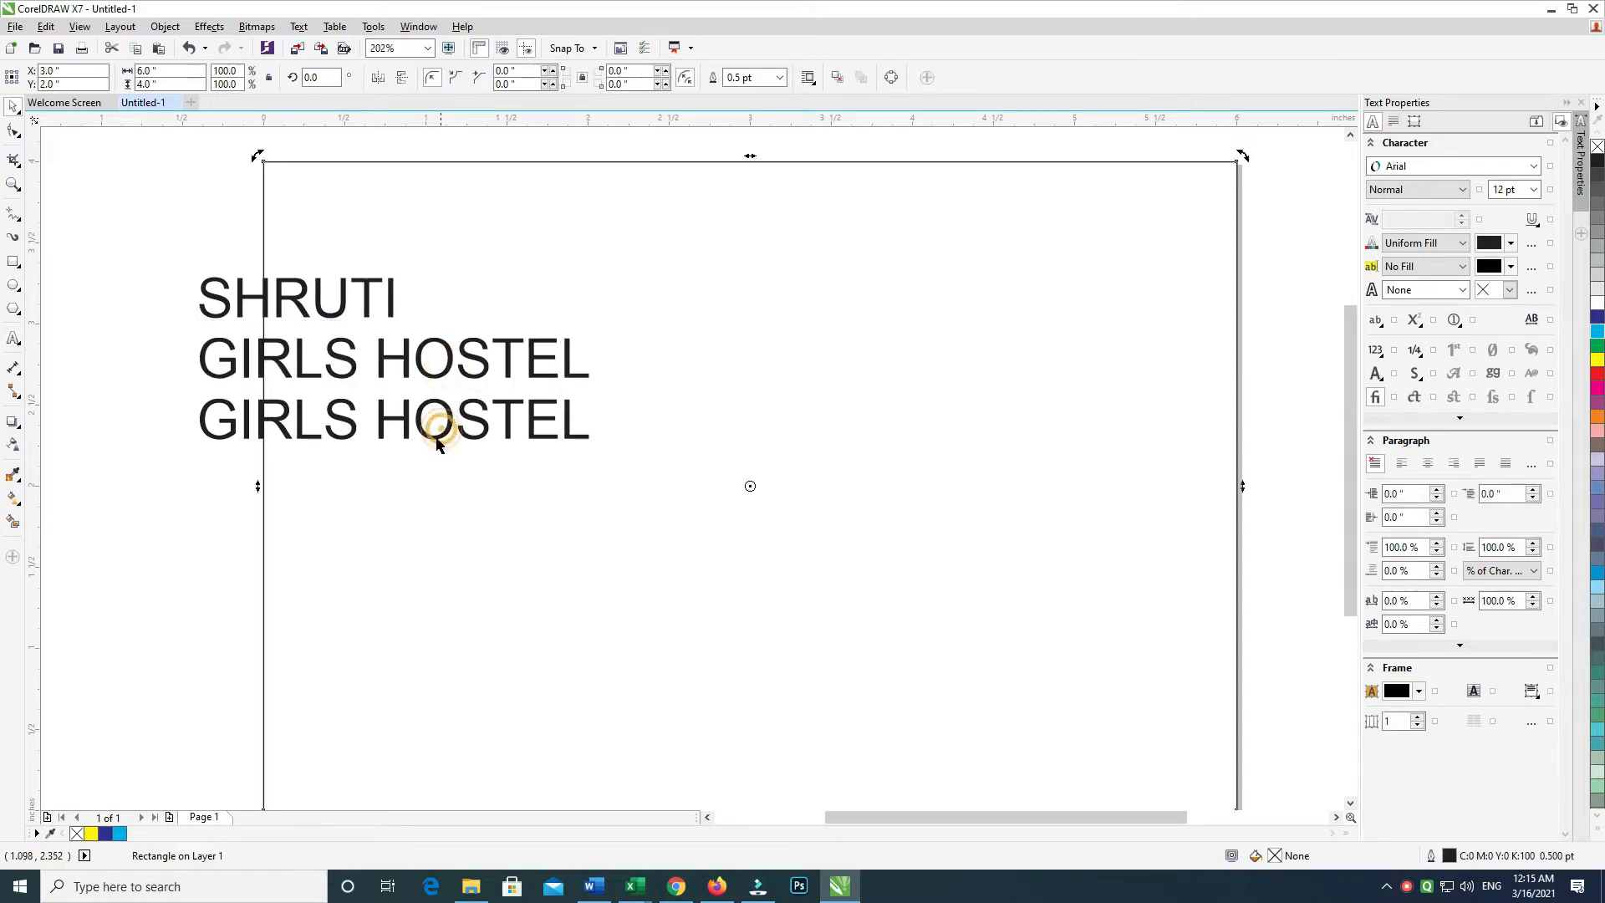
pyautogui.click(163, 485)
pyautogui.doubleClick(222, 441)
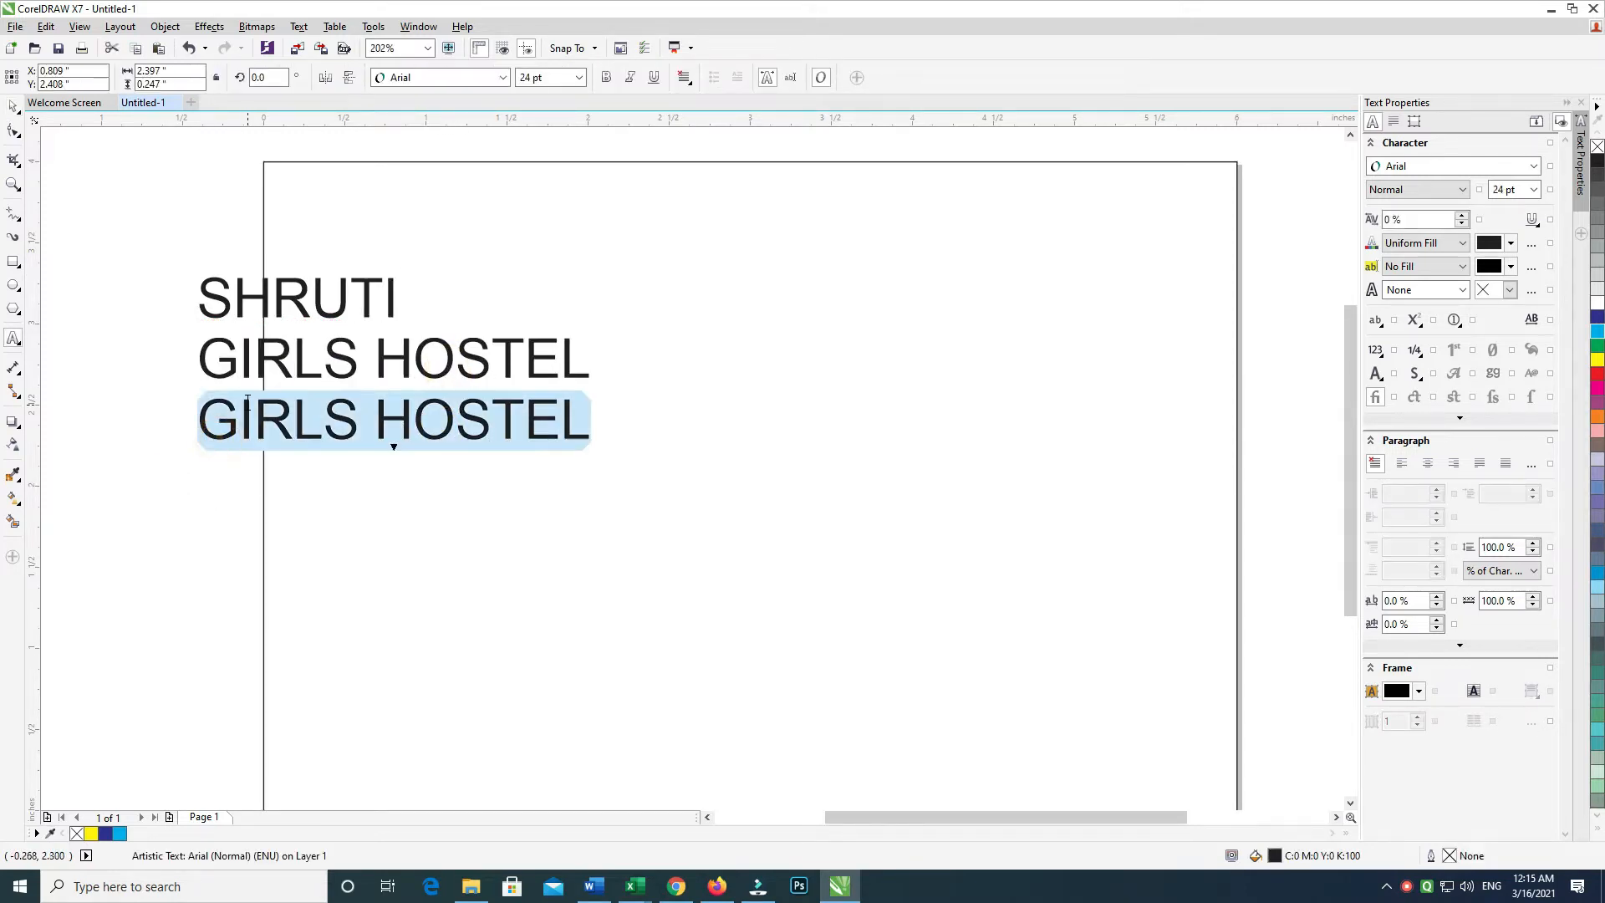
pyautogui.write('Mob:')
pyautogui.hotkey('ctrl', 'a')
pyautogui.write('Add')
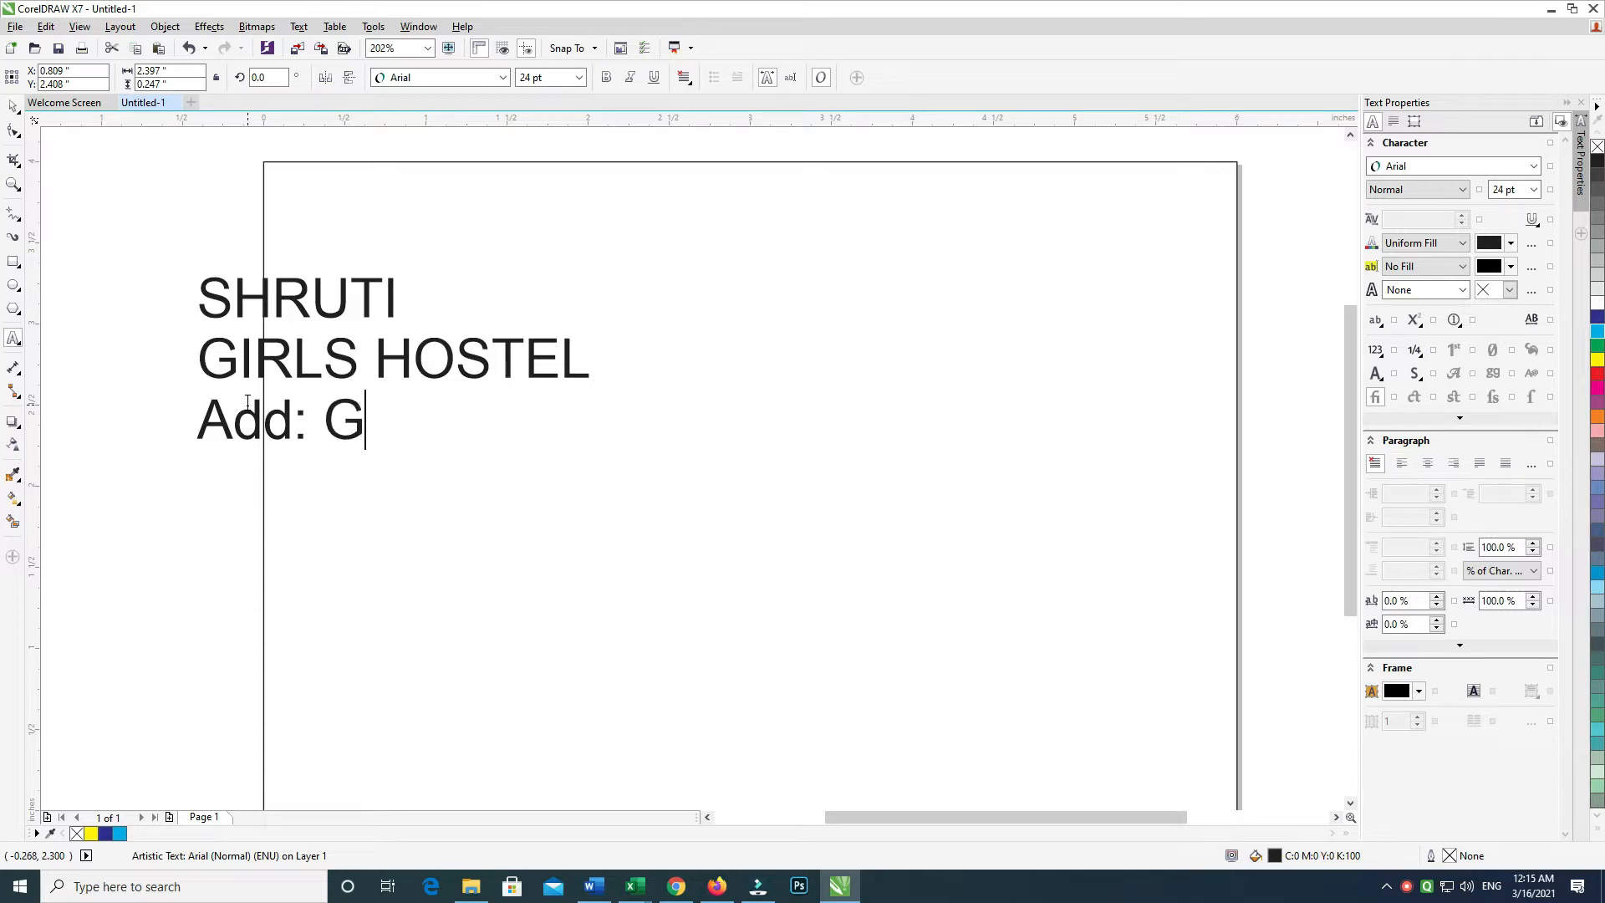
pyautogui.write(': Govind Nagar')
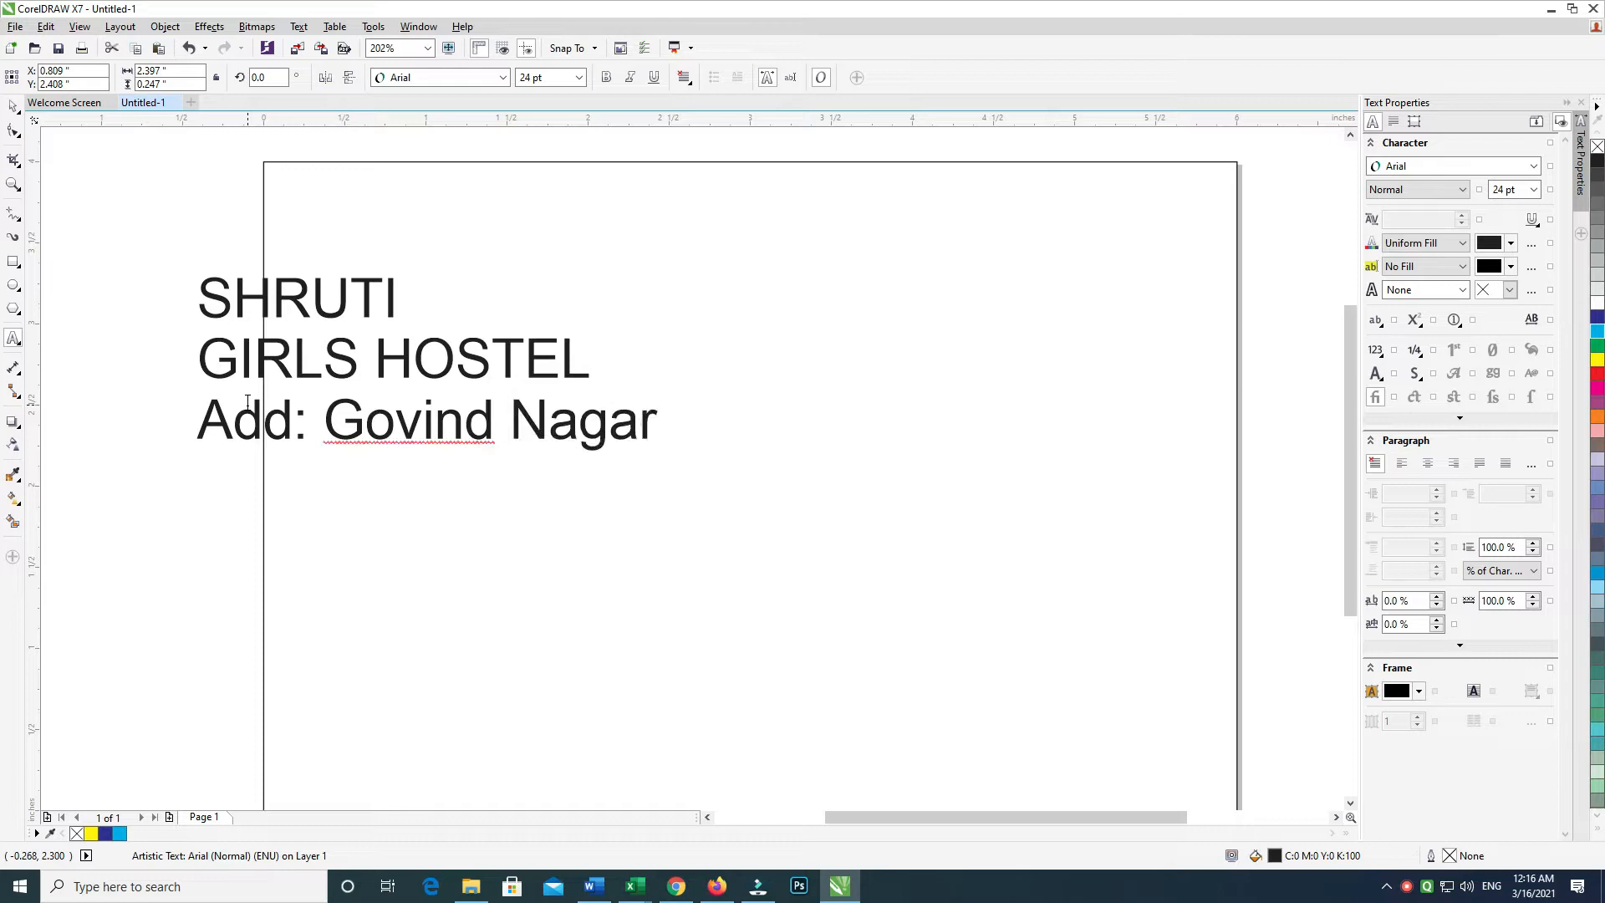
pyautogui.write(', Kanpur ')
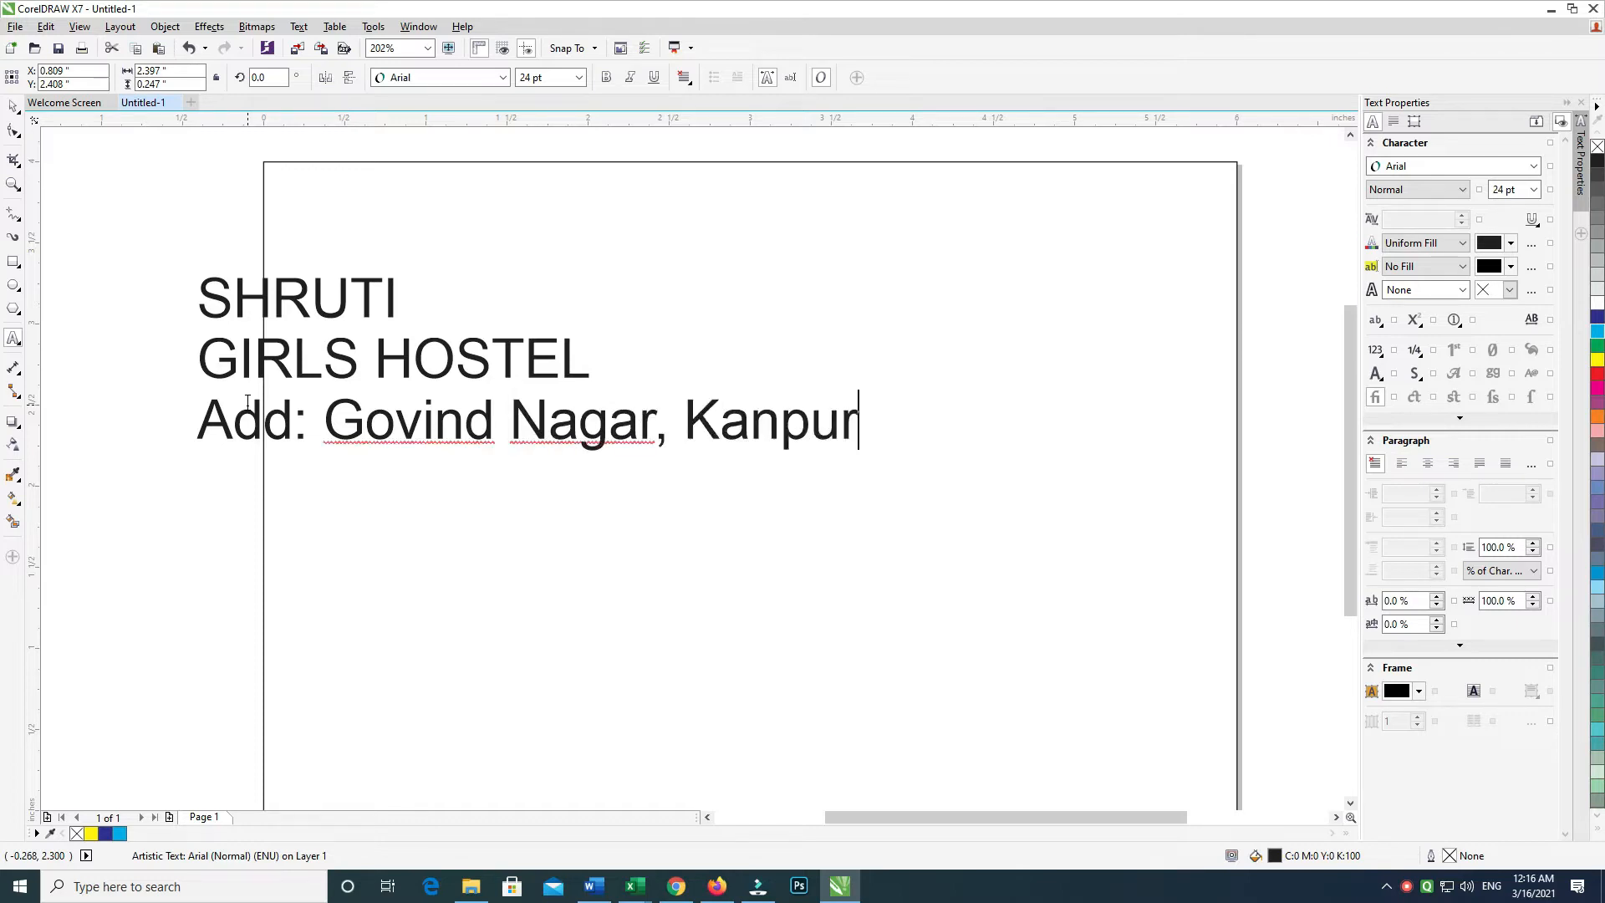
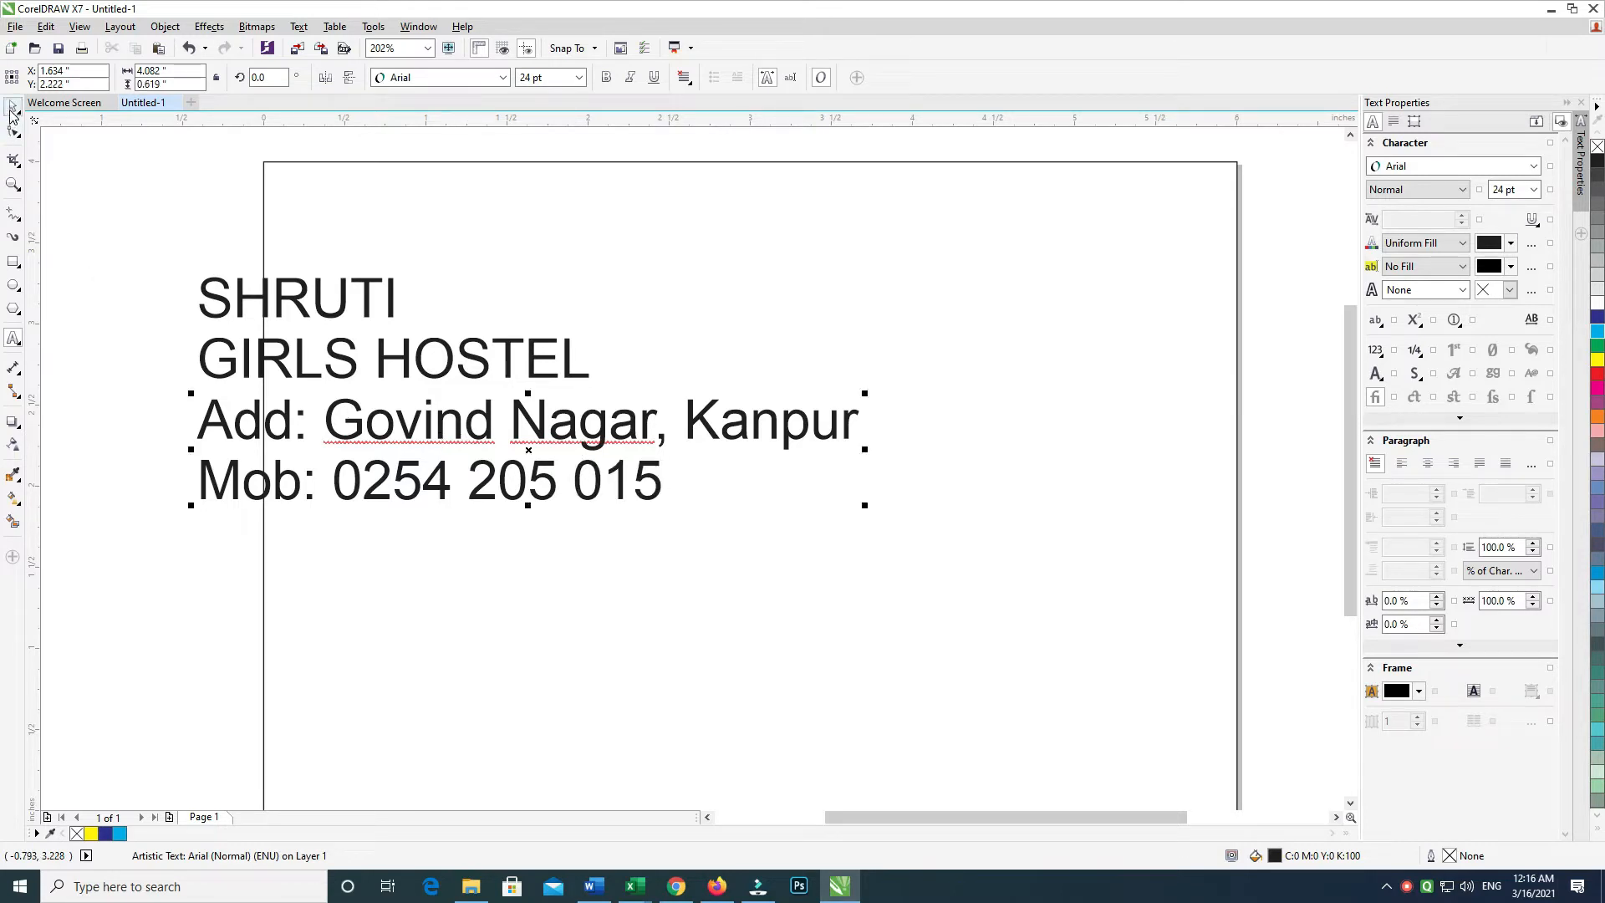
# Centre-align all the text lines on one another
pyautogui.click(12, 110)
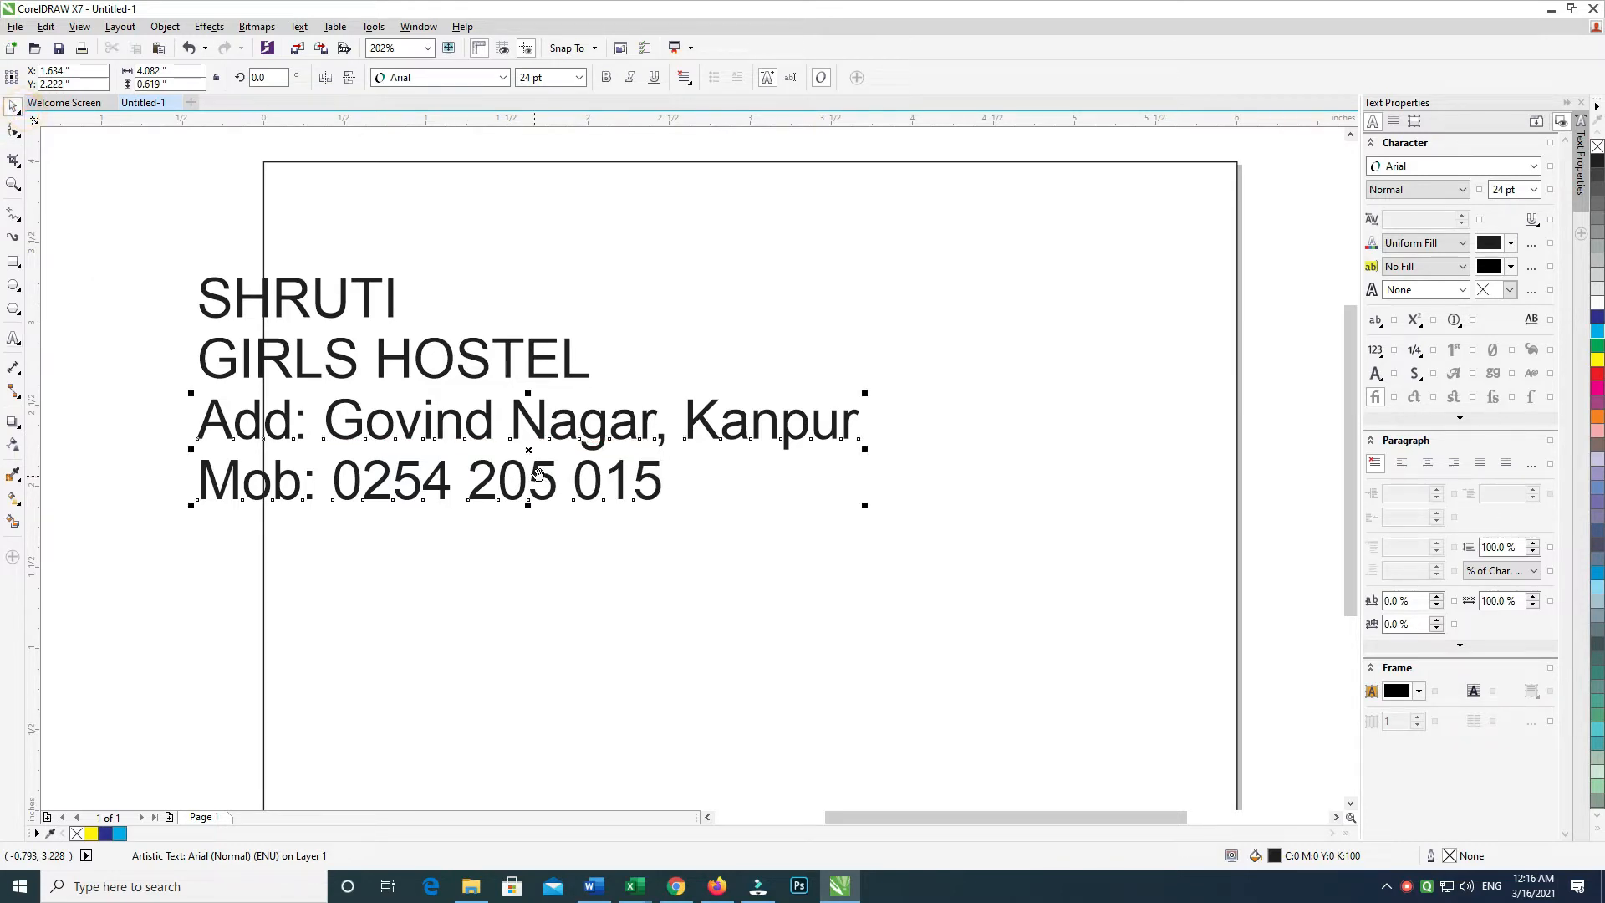
pyautogui.keyDown('shift'); pyautogui.click(383, 303); pyautogui.keyUp('shift')
pyautogui.press('c')
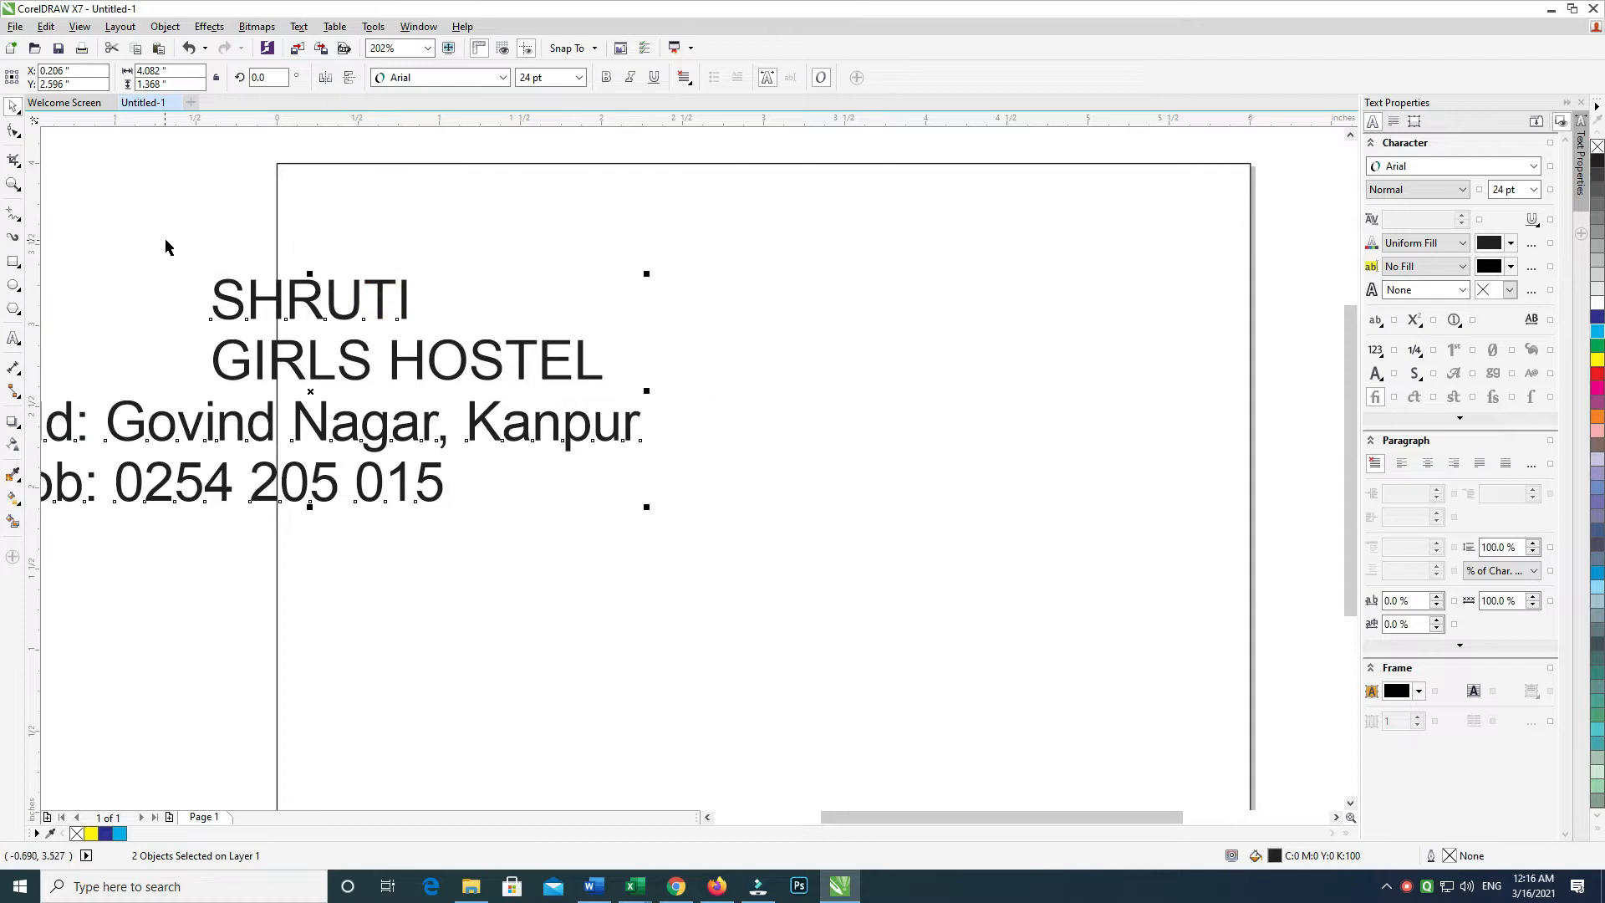
pyautogui.moveTo(146, 230); pyautogui.dragTo(950, 609)
pyautogui.press('c')
pyautogui.press('c')
pyautogui.click(294, 389)
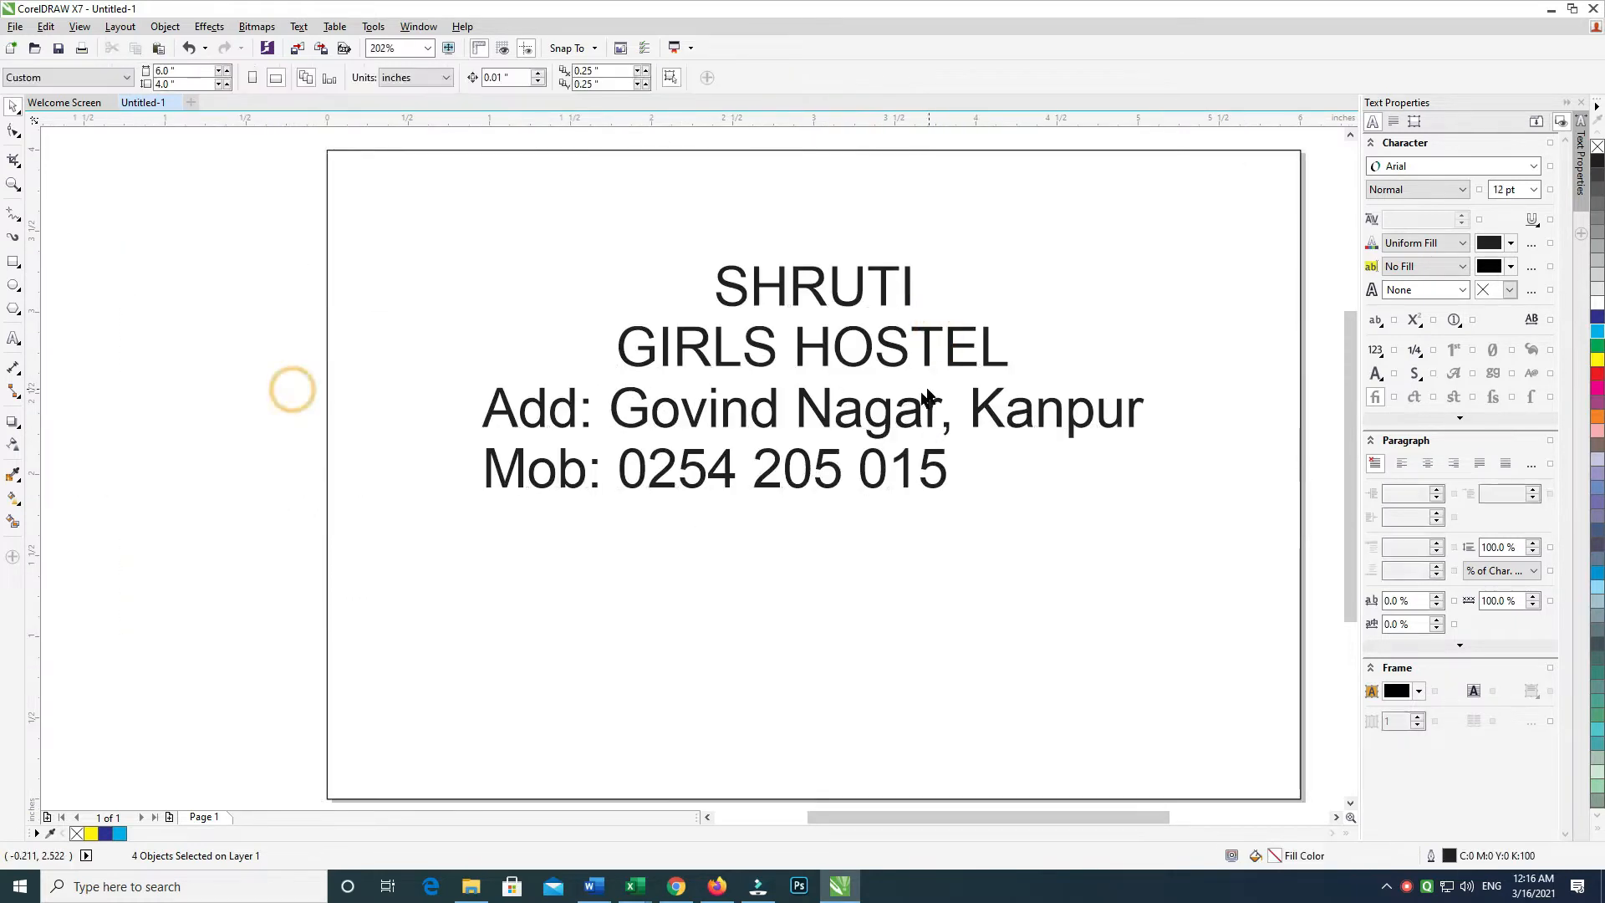
# Spread the lines out: address block lower, GIRLS HOSTEL mid-page, SHRUTI near the top
pyautogui.click(878, 422)
pyautogui.moveTo(889, 521); pyautogui.dragTo(888, 688)
pyautogui.moveTo(802, 351); pyautogui.dragTo(878, 468)
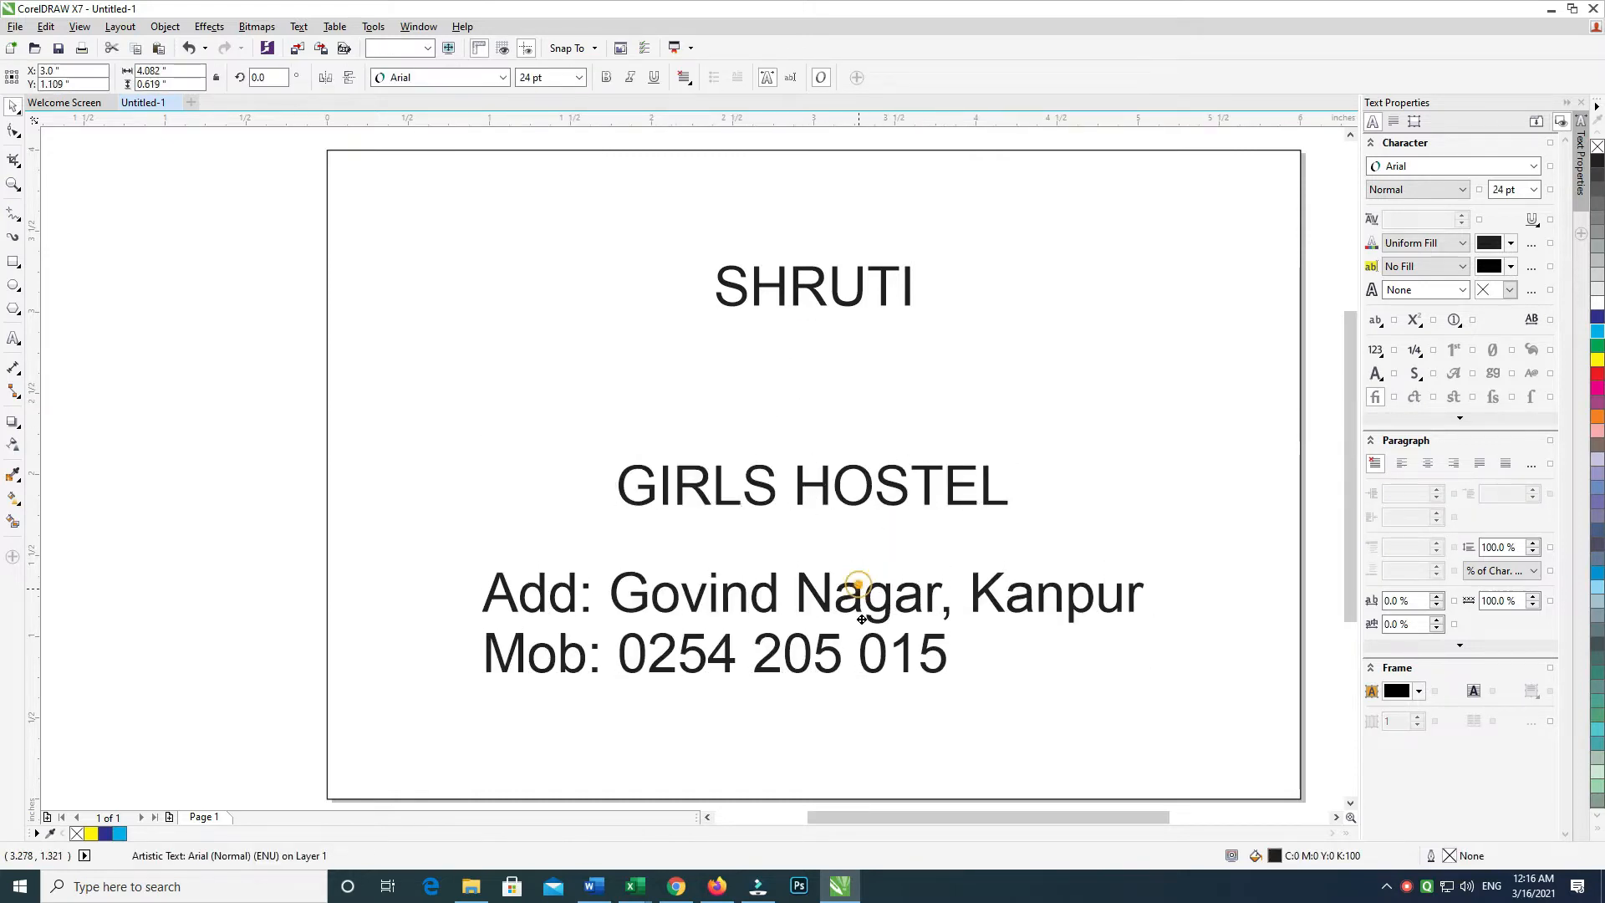
pyautogui.moveTo(859, 591); pyautogui.dragTo(859, 648)
pyautogui.moveTo(854, 283); pyautogui.dragTo(854, 318)
pyautogui.moveTo(1068, 569); pyautogui.dragTo(799, 133)
pyautogui.click(875, 267)
pyautogui.moveTo(795, 377); pyautogui.dragTo(515, 311)
pyautogui.click(503, 75)
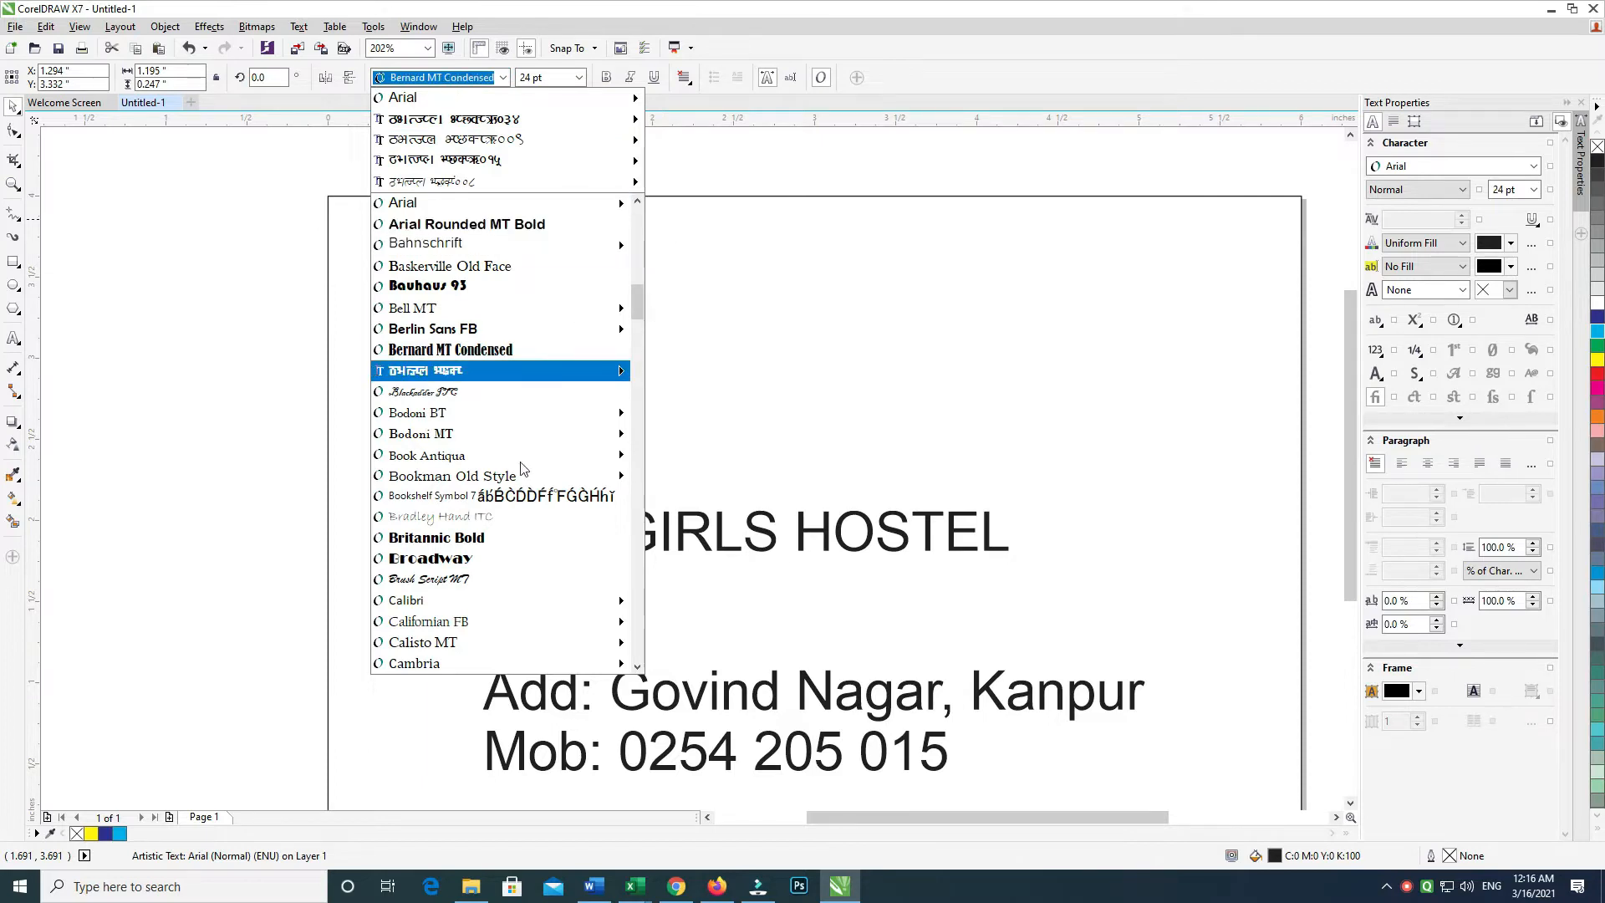
# Set SHRUTI in Britannic Bold and enlarge it to about 106.5 pt across the page
pyautogui.click(504, 556)
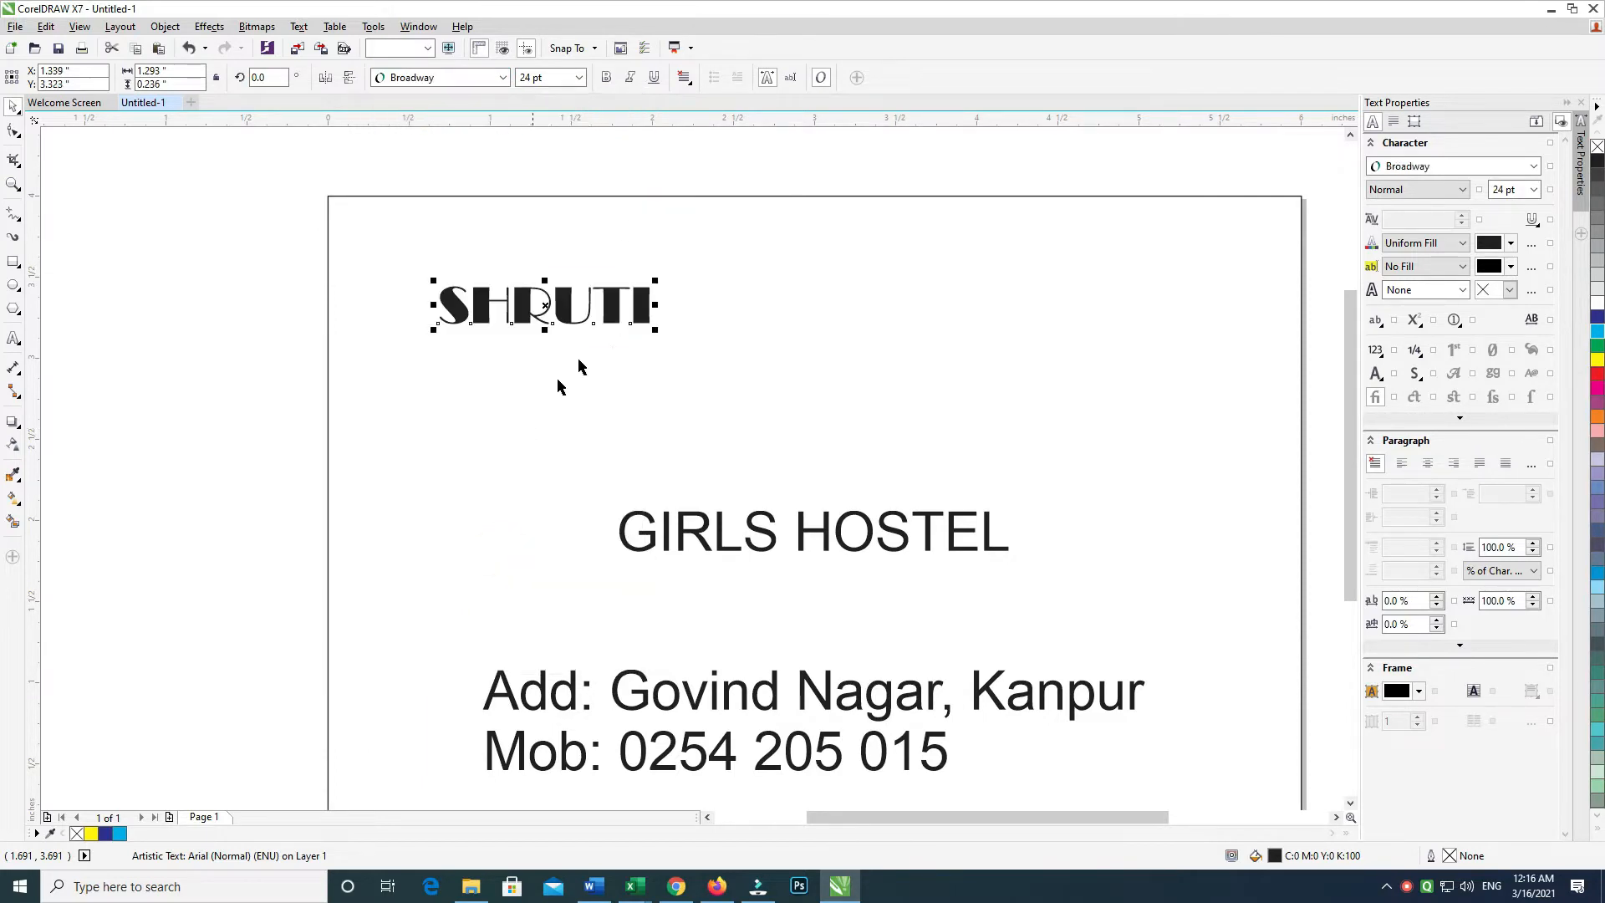
pyautogui.click(503, 77)
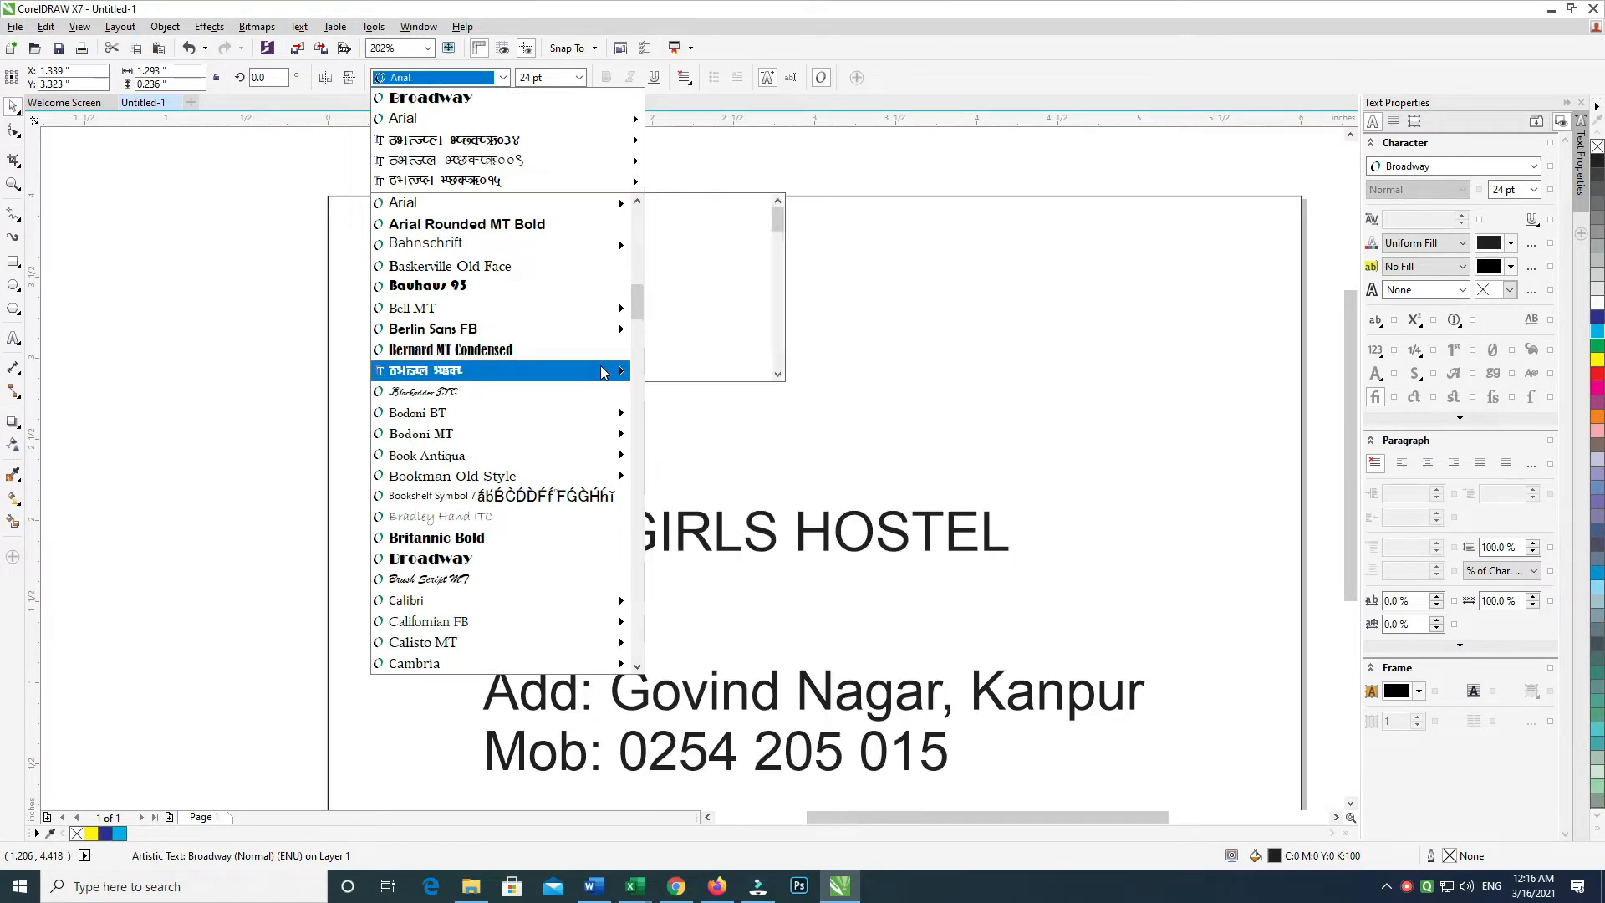
pyautogui.click(579, 537)
pyautogui.moveTo(615, 335); pyautogui.dragTo(1207, 541)
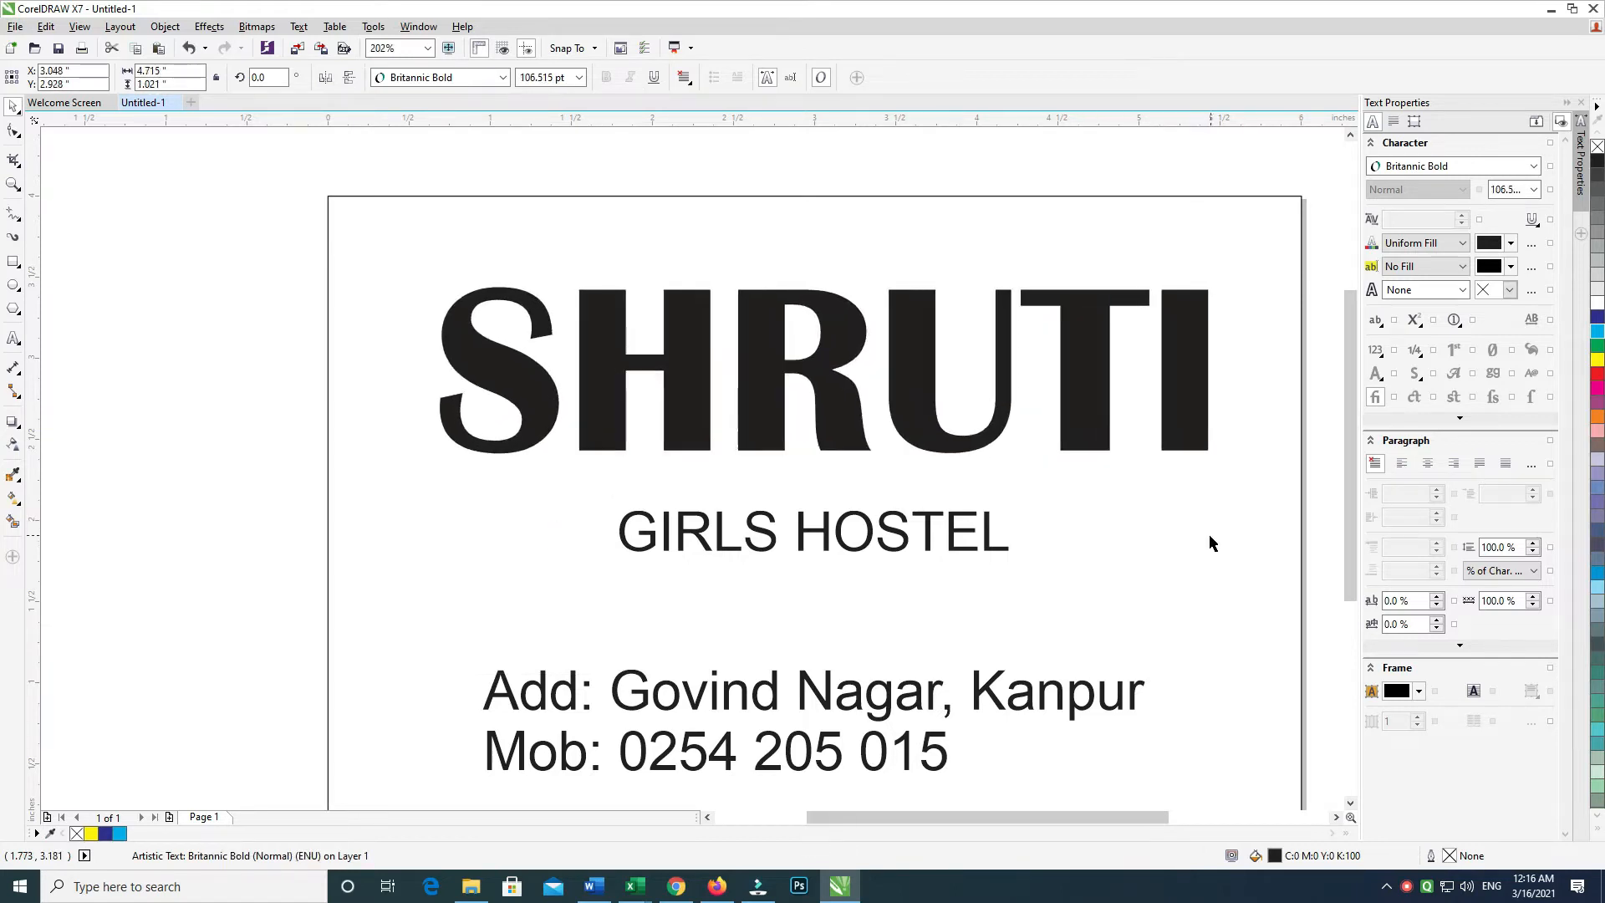
pyautogui.click(1197, 546)
pyautogui.click(1069, 174)
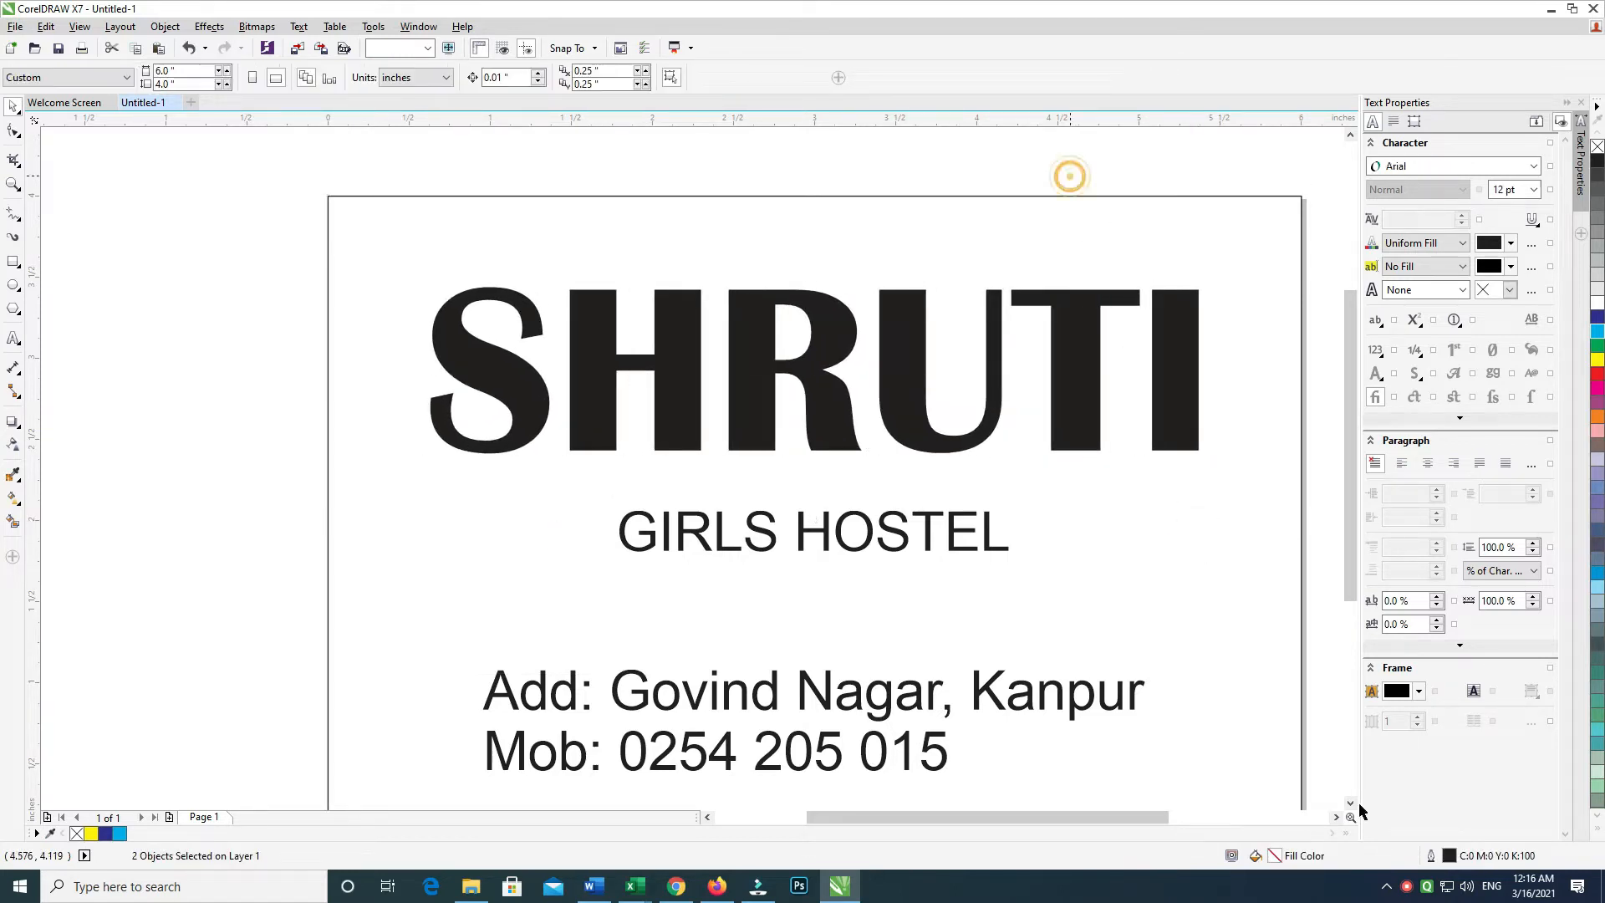
pyautogui.click(1409, 890)
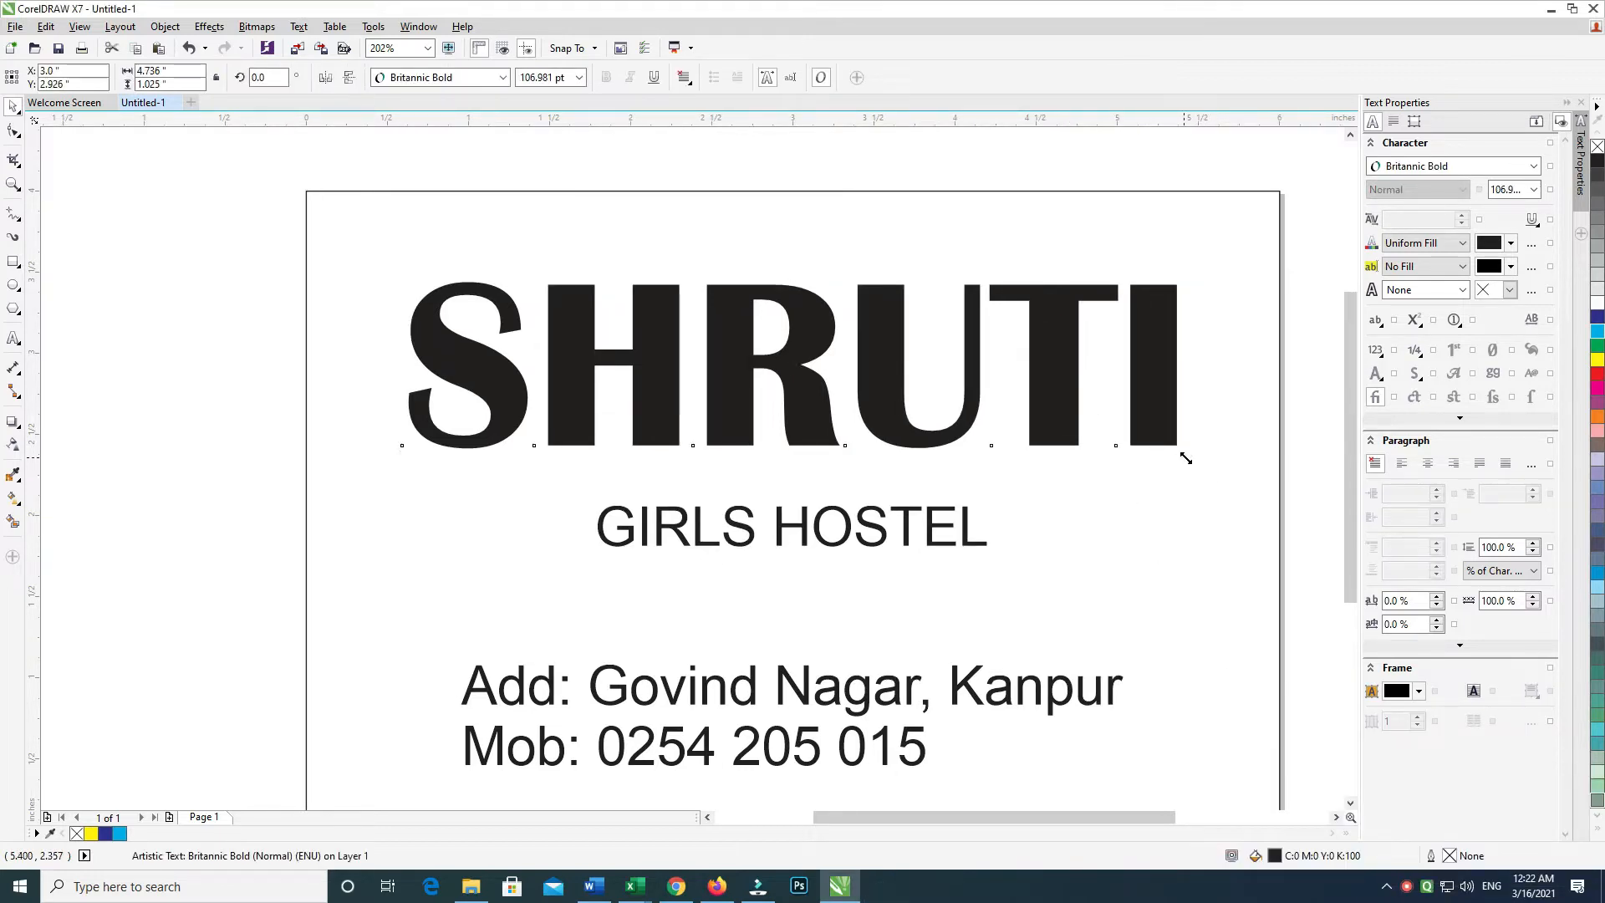
# Enlarge SHRUTI a little more and nudge it upward
pyautogui.moveTo(1185, 458); pyautogui.dragTo(1221, 476)
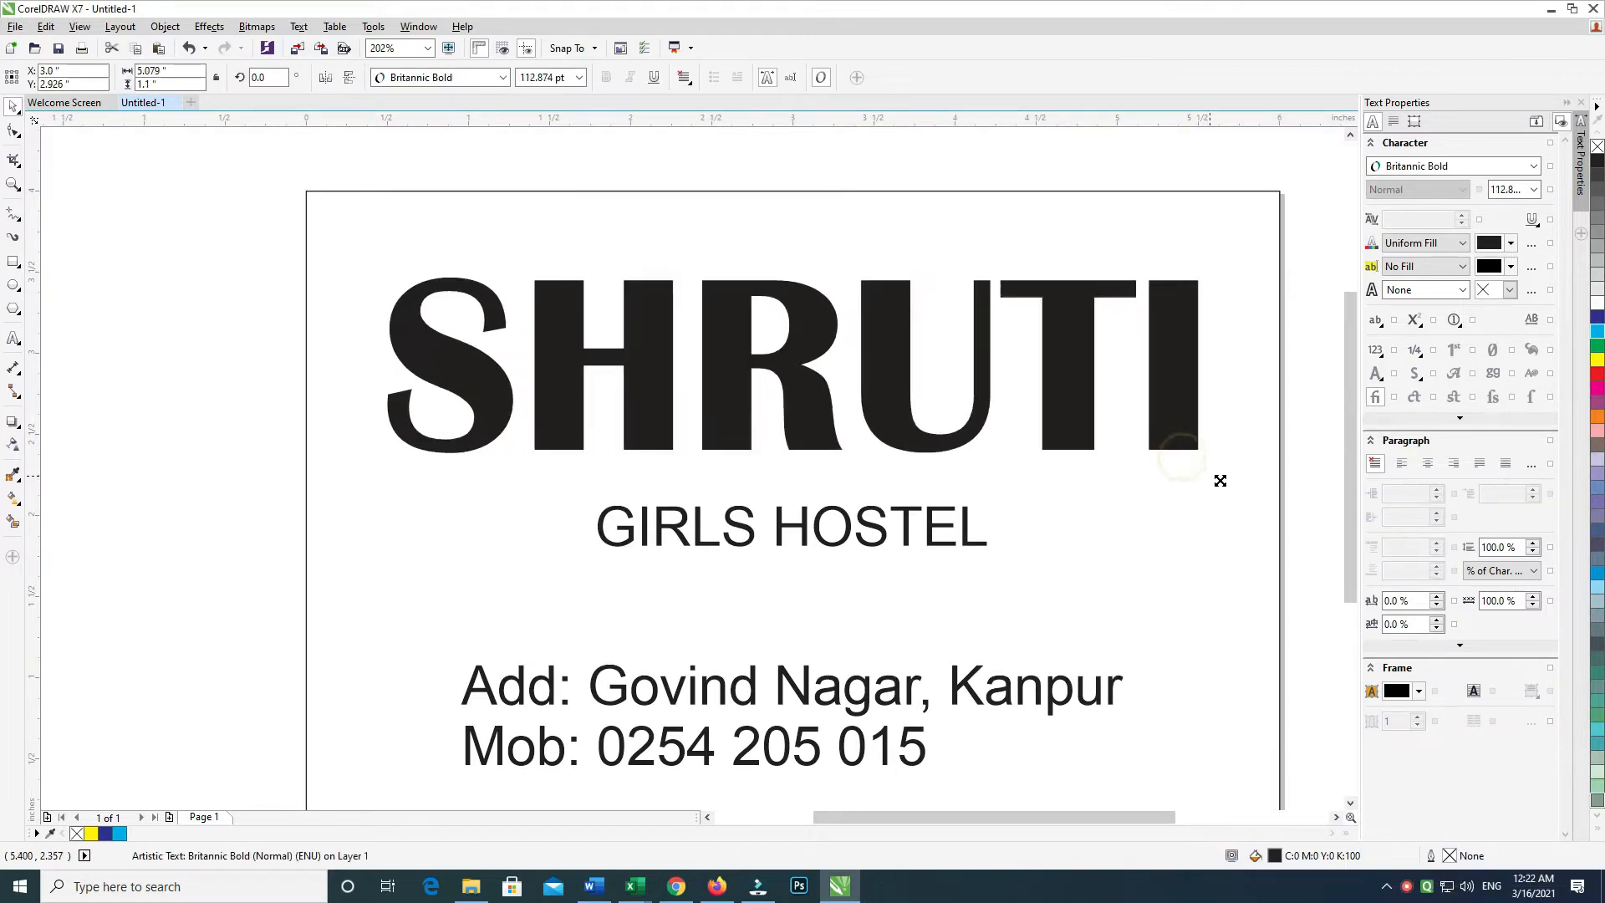
pyautogui.keyDown('shift'); pyautogui.click(1208, 529); pyautogui.keyUp('shift')
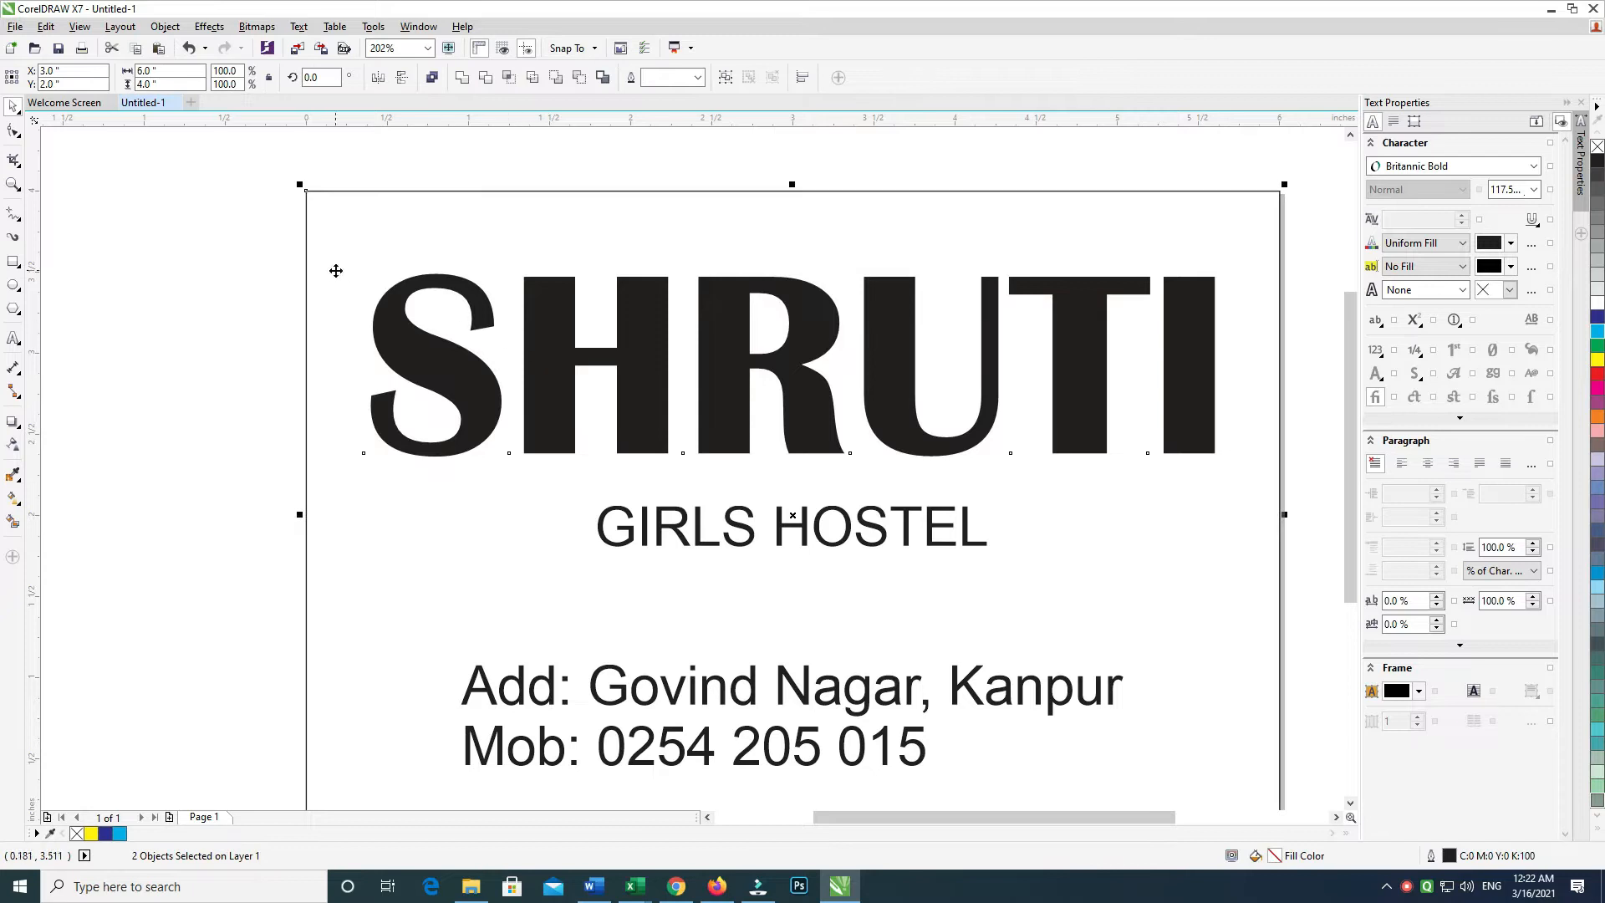
pyautogui.click(231, 267)
pyautogui.click(637, 306)
pyautogui.press('Up')
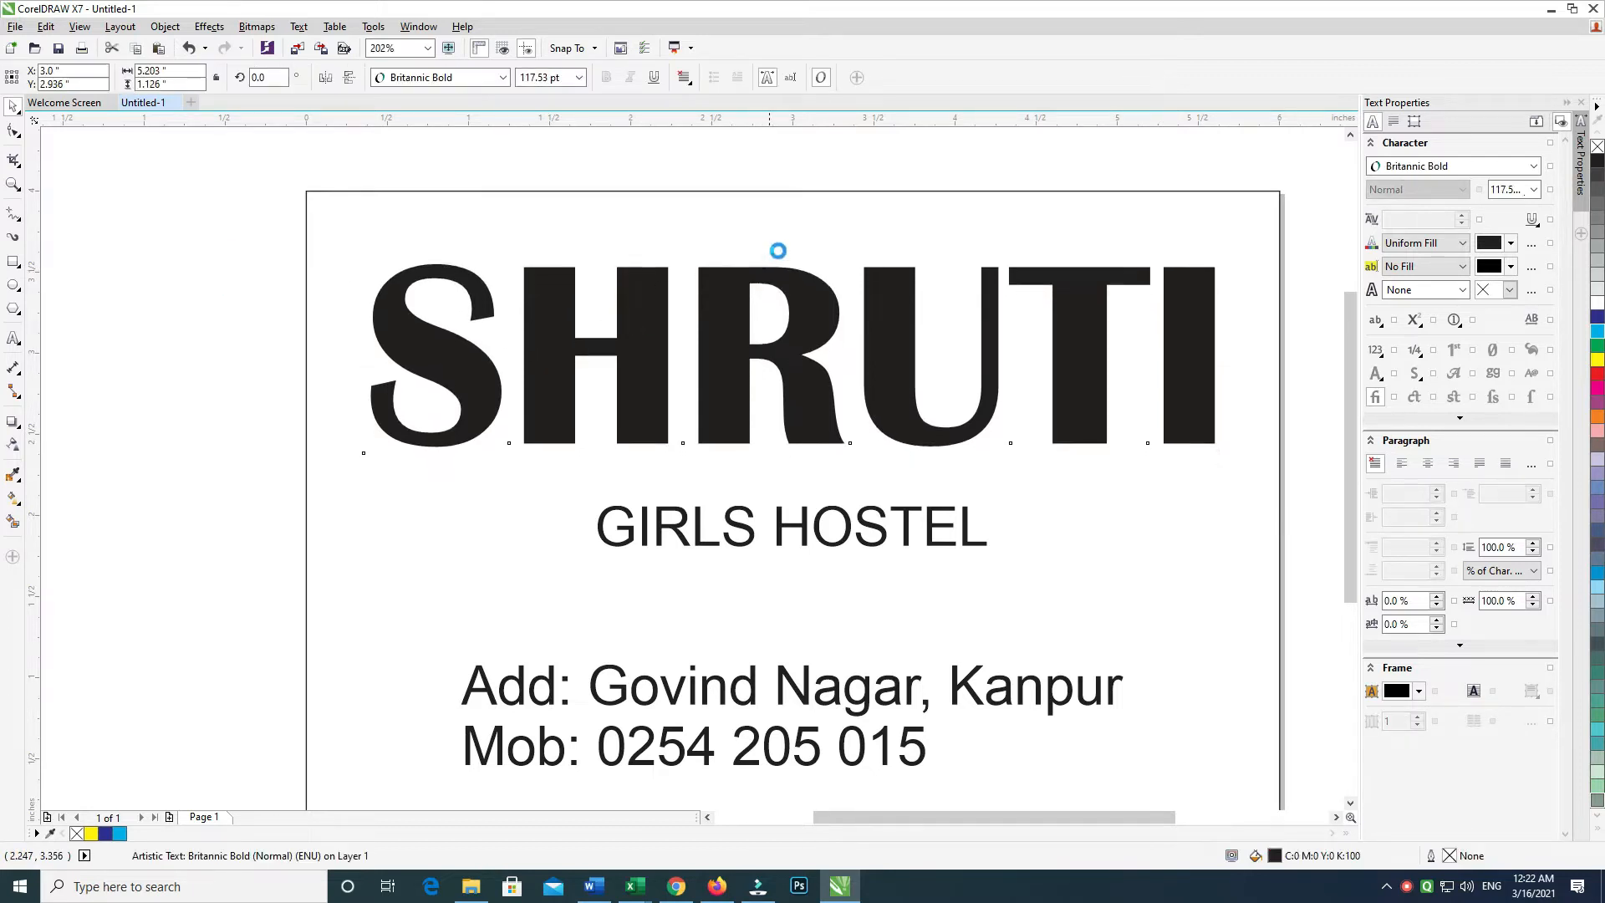
pyautogui.press('Up')
pyautogui.press('Up')
pyautogui.press('Up')
pyautogui.press('Up')
pyautogui.press('Up')
pyautogui.press('Up')
pyautogui.press('Up')
pyautogui.keyDown('shift'); pyautogui.click(881, 205); pyautogui.keyUp('shift')
pyautogui.click(885, 157)
# Set GIRLS HOSTEL in Britannic Bold, enlarge it to about 54 pt and centre it
pyautogui.click(742, 530)
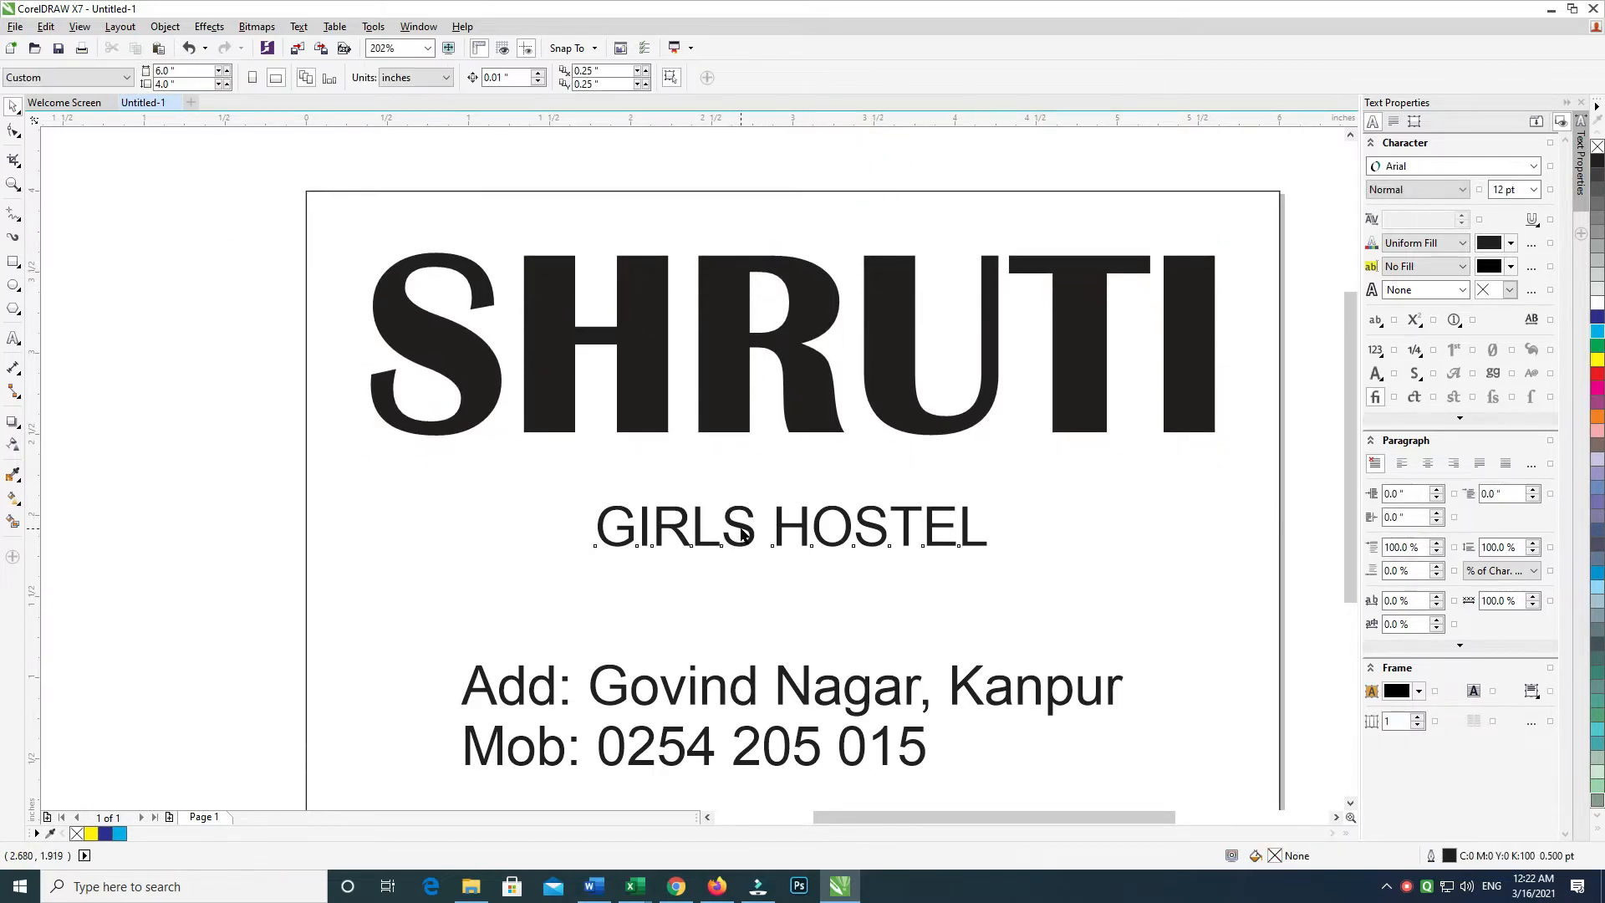
pyautogui.click(502, 76)
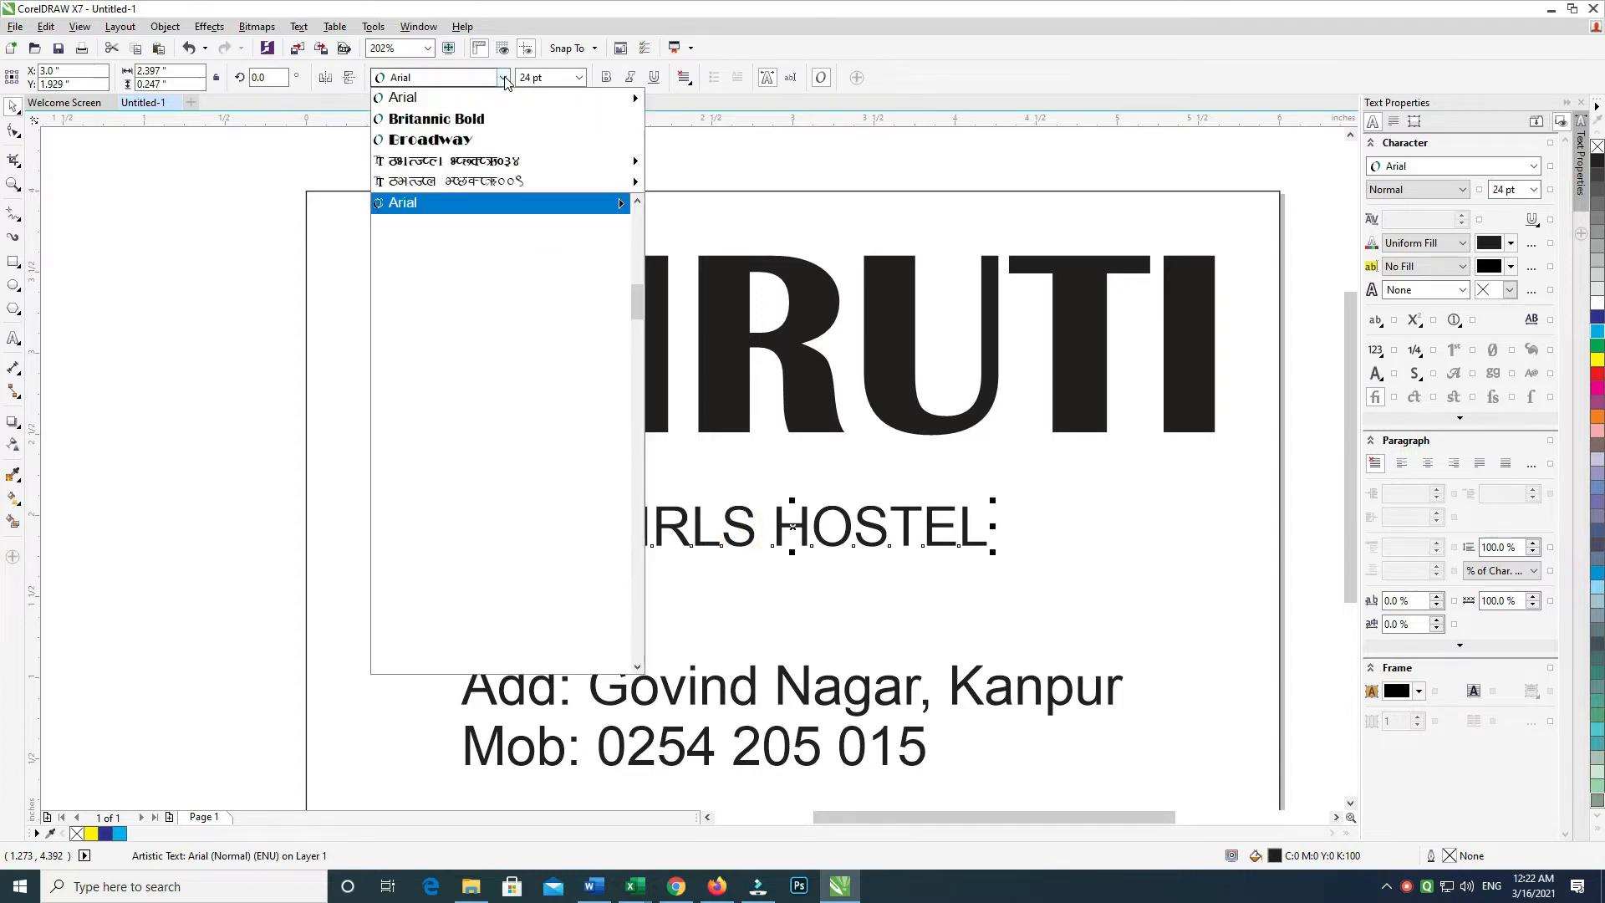
pyautogui.click(478, 126)
pyautogui.moveTo(983, 551); pyautogui.dragTo(1115, 595)
pyautogui.moveTo(887, 396); pyautogui.dragTo(910, 396)
pyautogui.click(218, 394)
# Raise SHRUTI toward the top edge, enlarge it to about 121 pt and slant it slightly right
pyautogui.click(706, 305)
pyautogui.moveTo(739, 251); pyautogui.dragTo(736, 228)
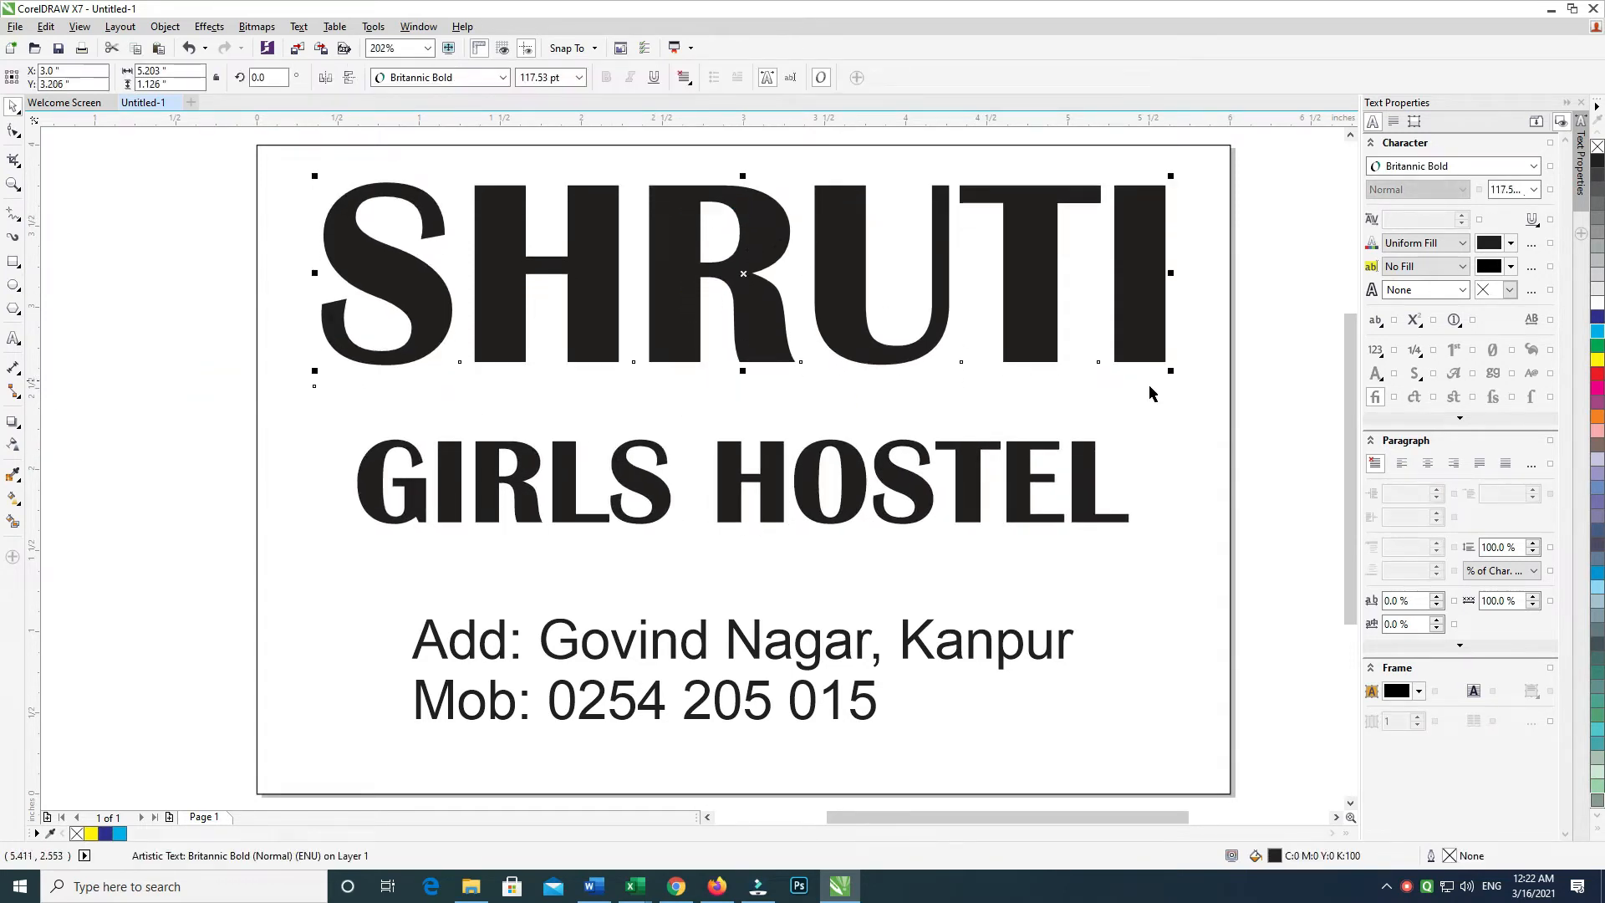
pyautogui.moveTo(1176, 374); pyautogui.dragTo(1171, 413)
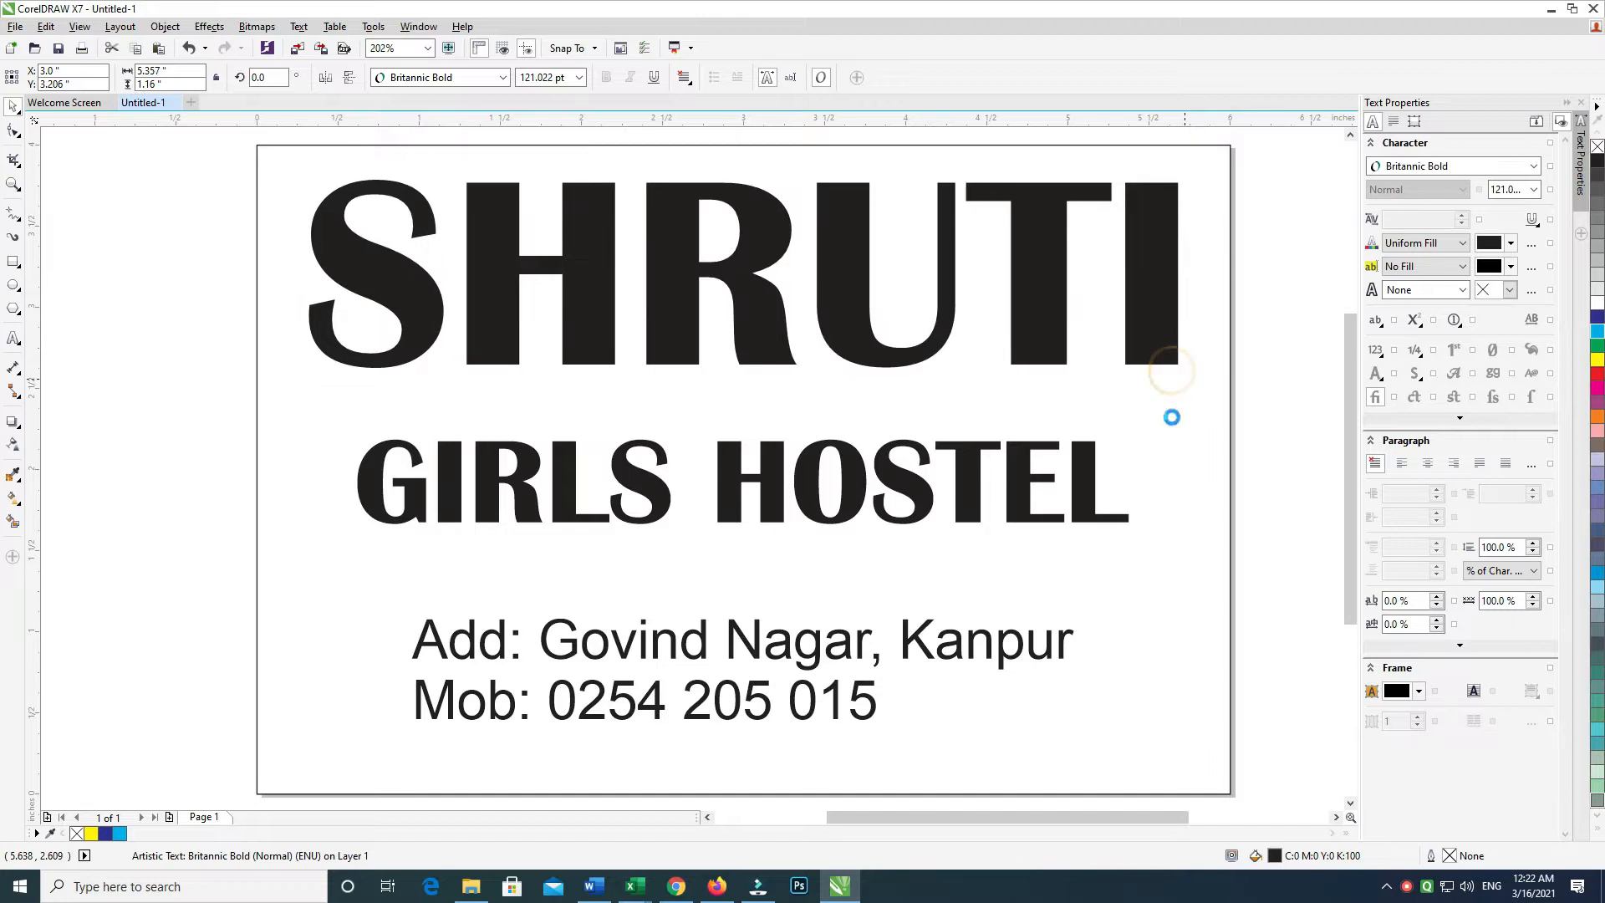
pyautogui.click(334, 240)
pyautogui.moveTo(744, 174); pyautogui.dragTo(750, 173)
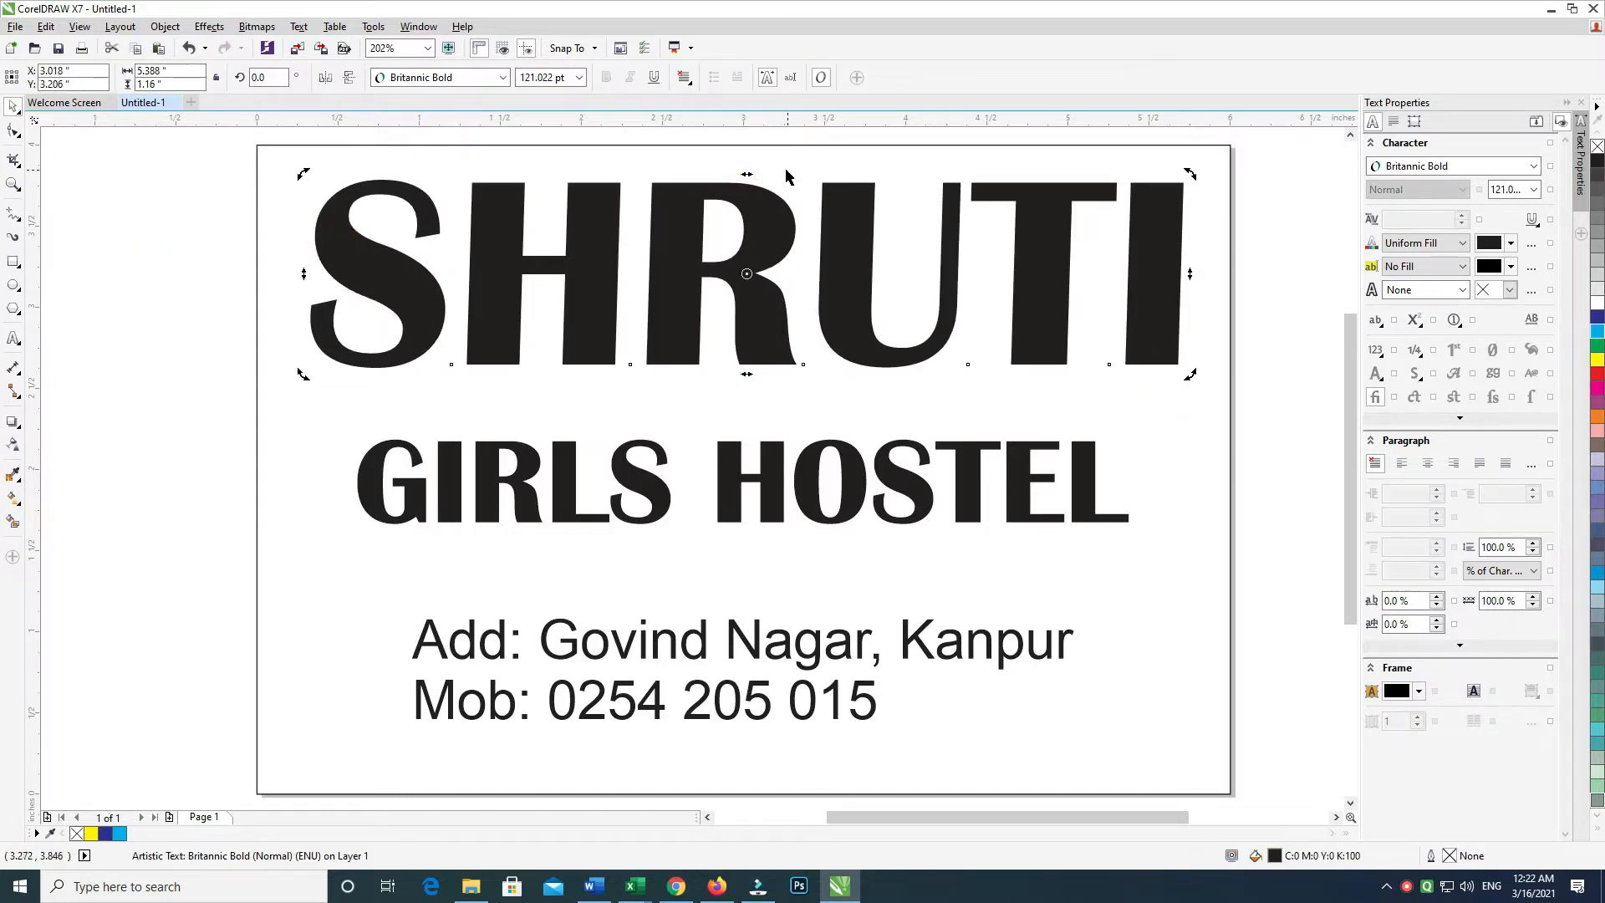
pyautogui.hotkey('ctrl', 'r')
pyautogui.keyDown('shift'); pyautogui.click(802, 165); pyautogui.keyUp('shift')
# Centre SHRUTI on the page and centre-align the address text at 27 pt
pyautogui.press('c')
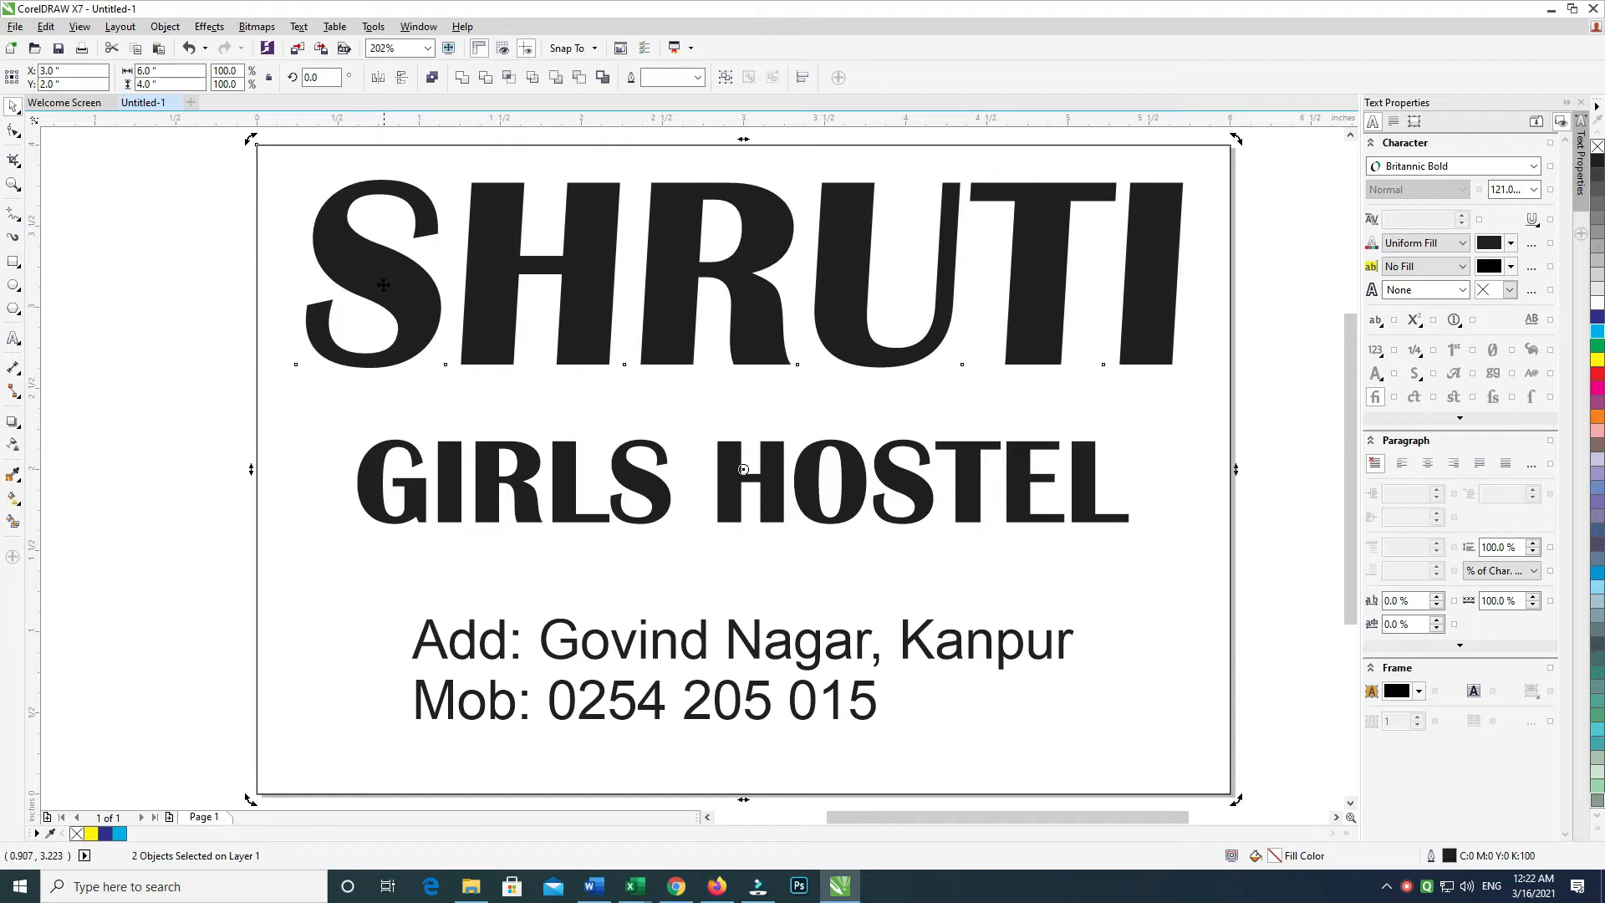
pyautogui.scroll(-1, 617, 400)
pyautogui.scroll(-1, 633, 417)
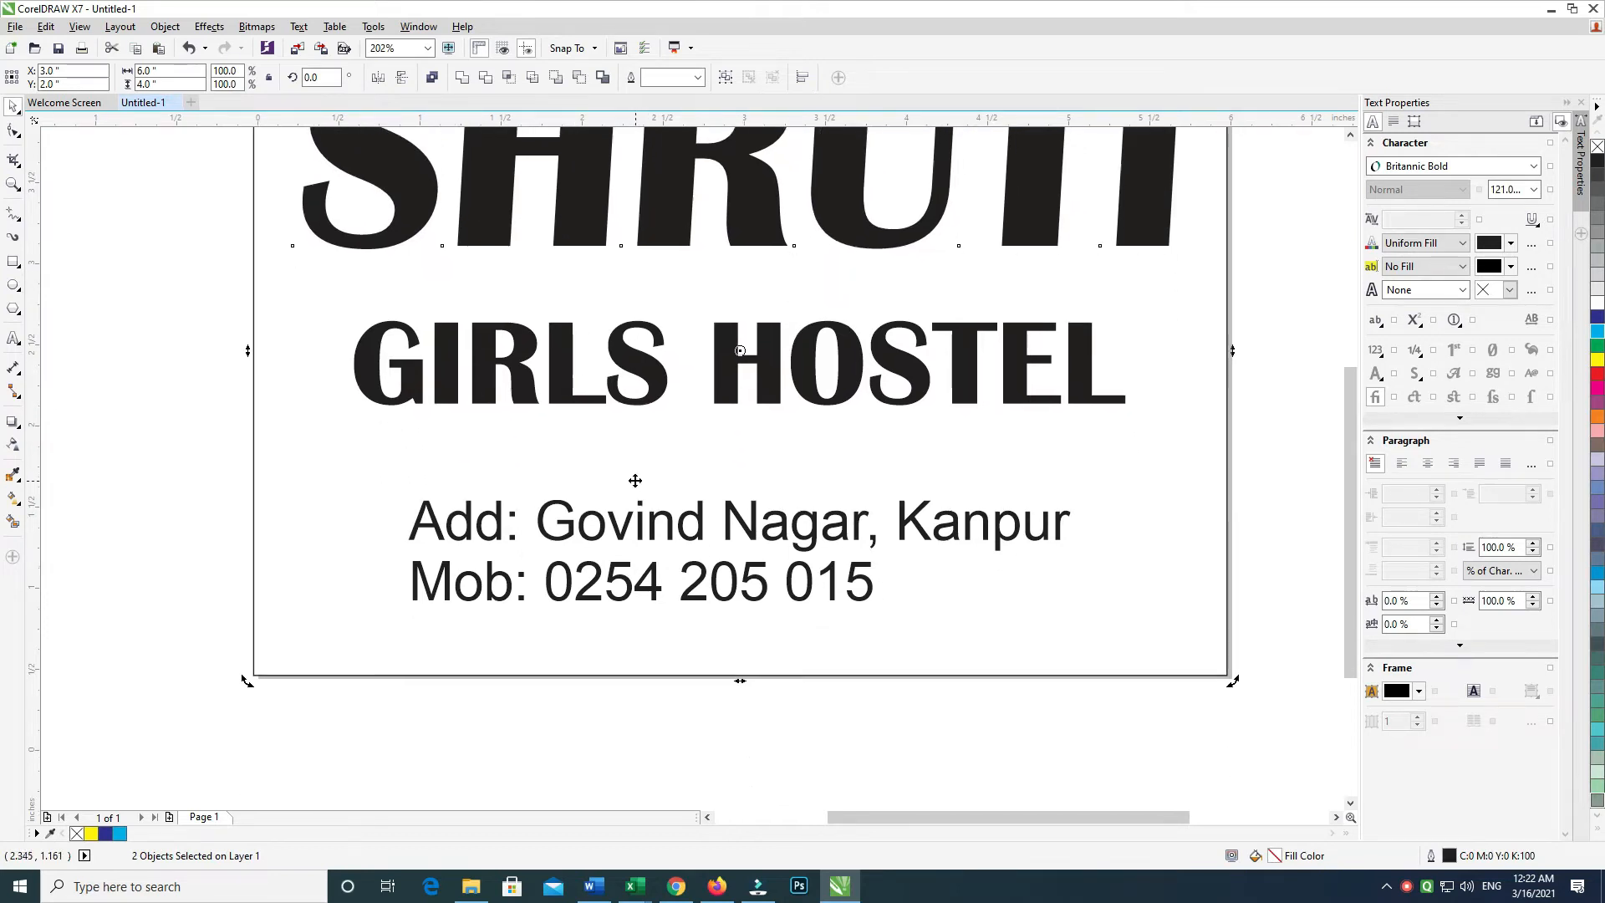
pyautogui.click(639, 580)
pyautogui.doubleClick(631, 579)
pyautogui.hotkey('ctrl', 'e')
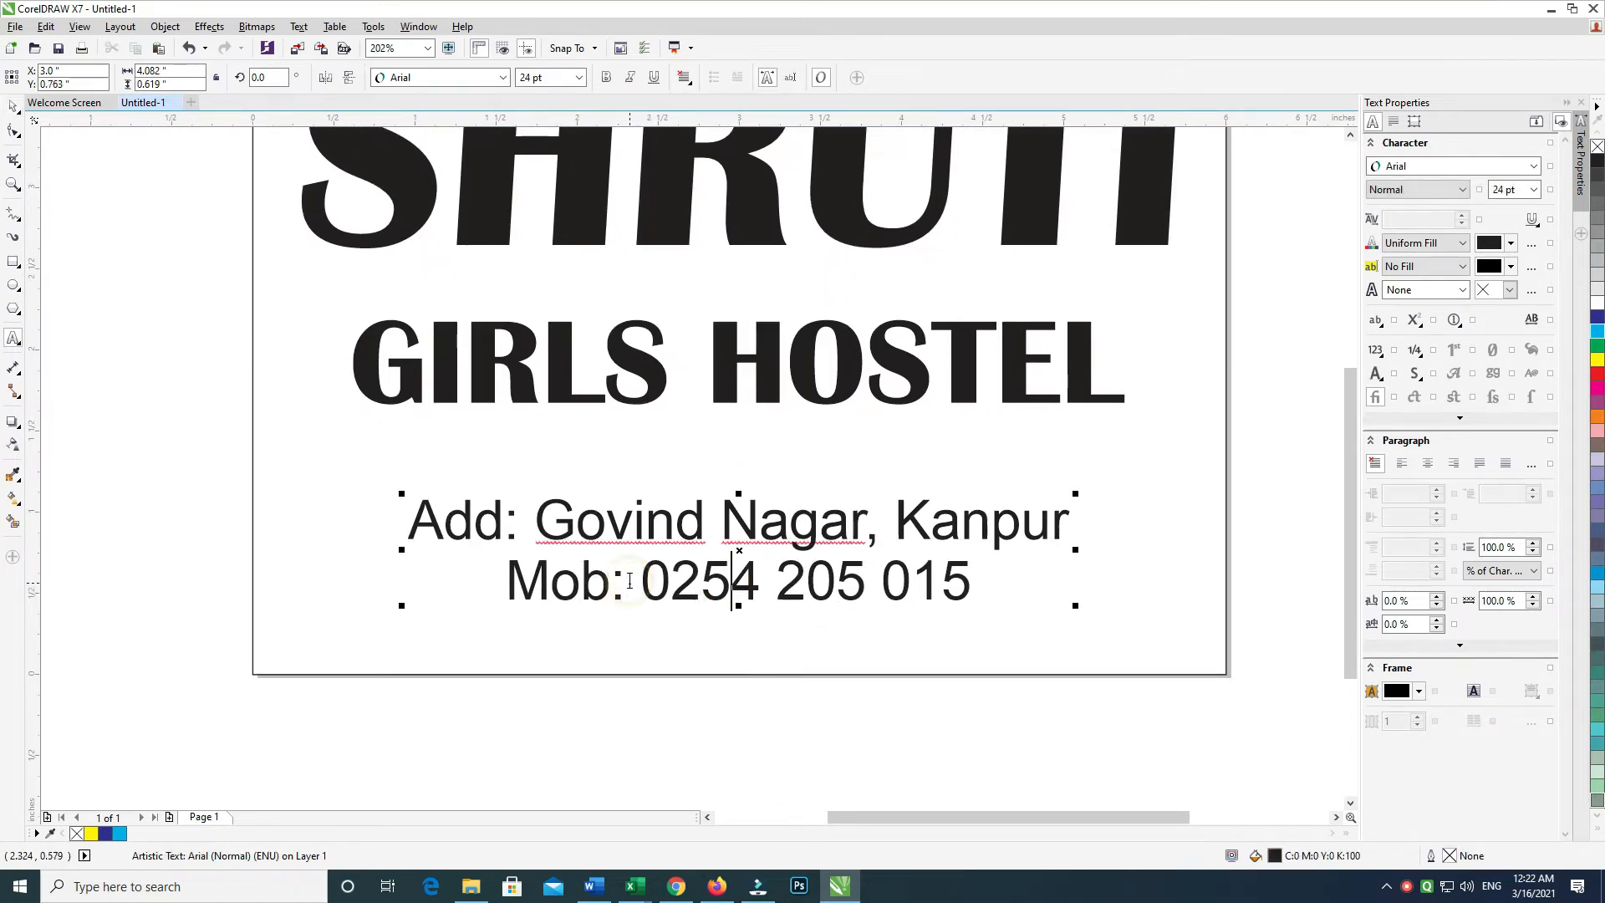
pyautogui.hotkey('ctrl', 'a')
pyautogui.press('ctrl+KP_6')
pyautogui.press('ctrl+KP_6')
pyautogui.press('ctrl+KP_6')
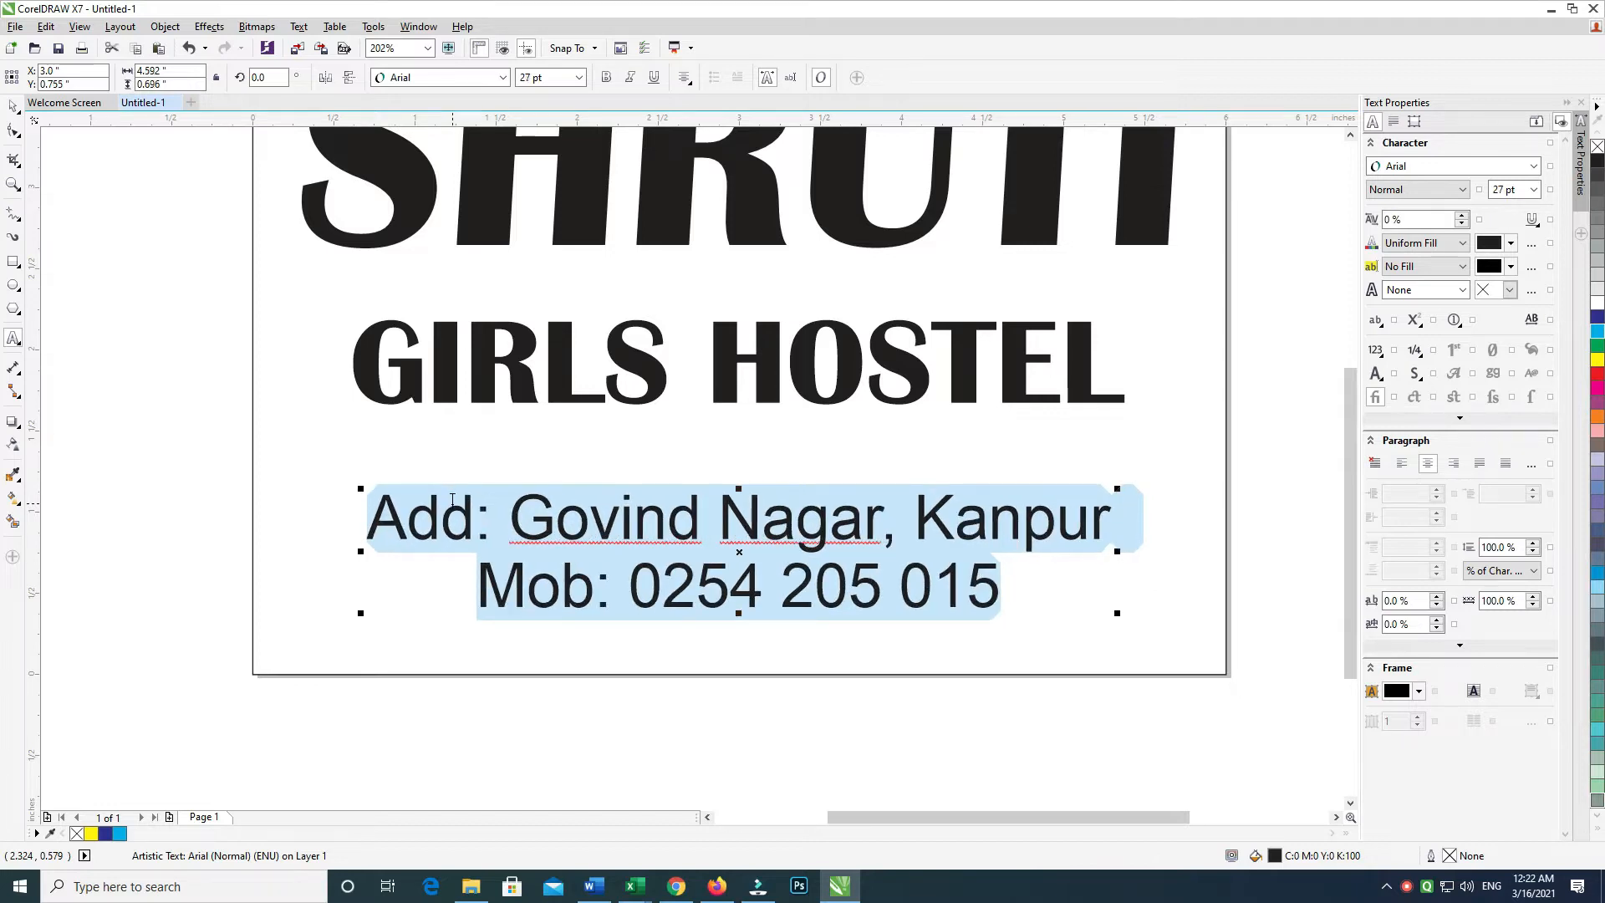
pyautogui.click(14, 107)
pyautogui.click(1077, 679)
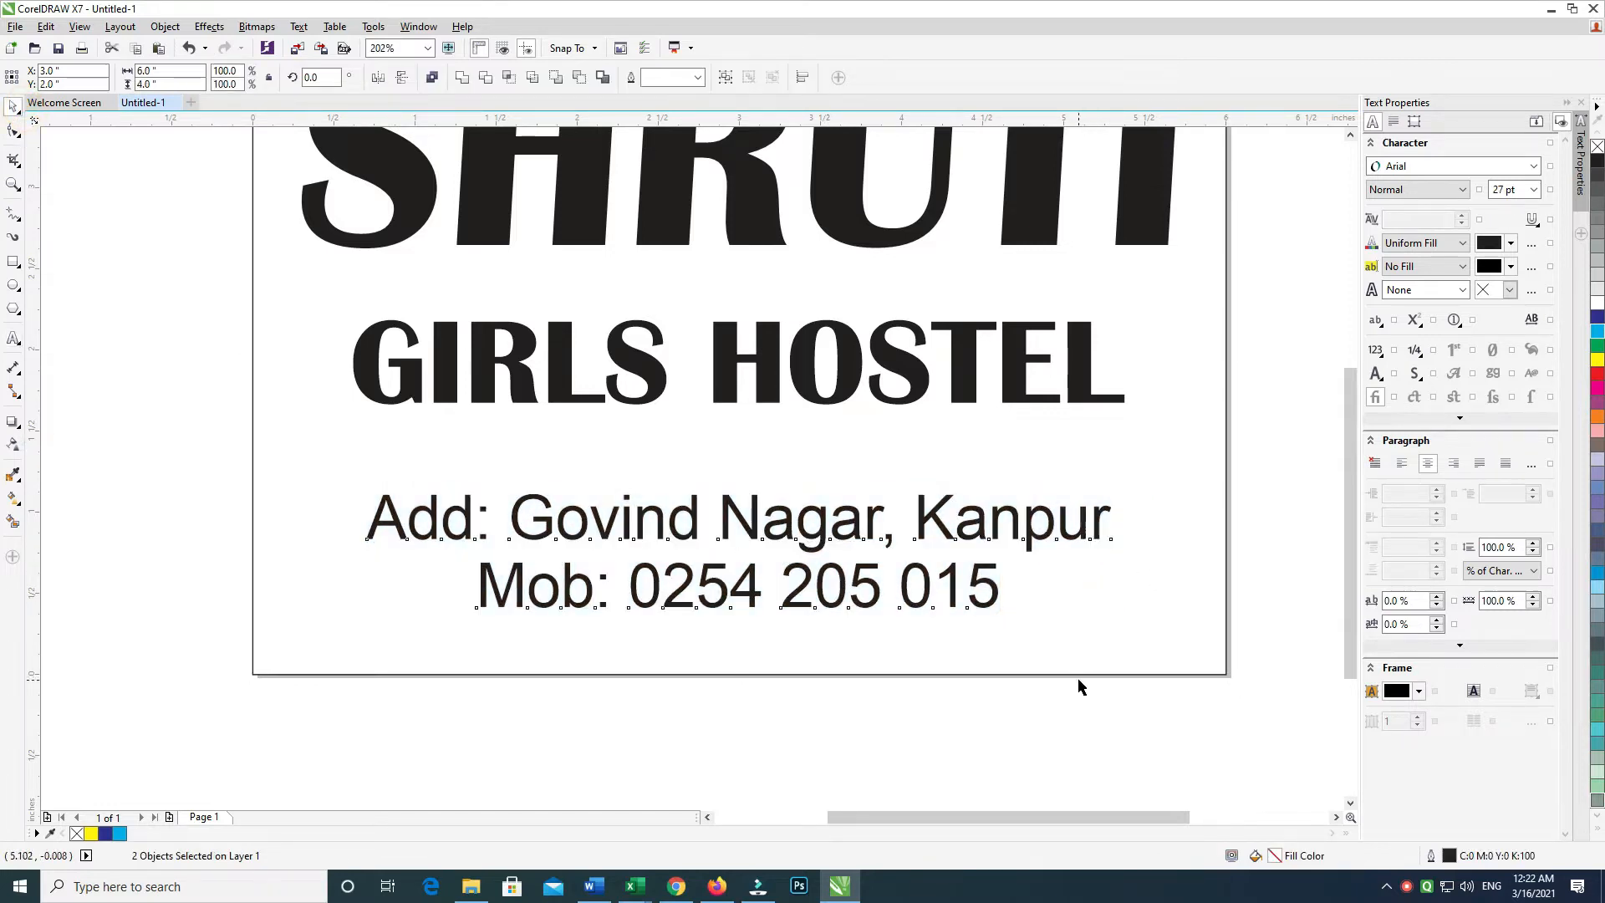
# Stretch SHRUTI slightly taller, to about 125.4 pt, and nudge it down
pyautogui.scroll(1, 824, 441)
pyautogui.click(826, 449)
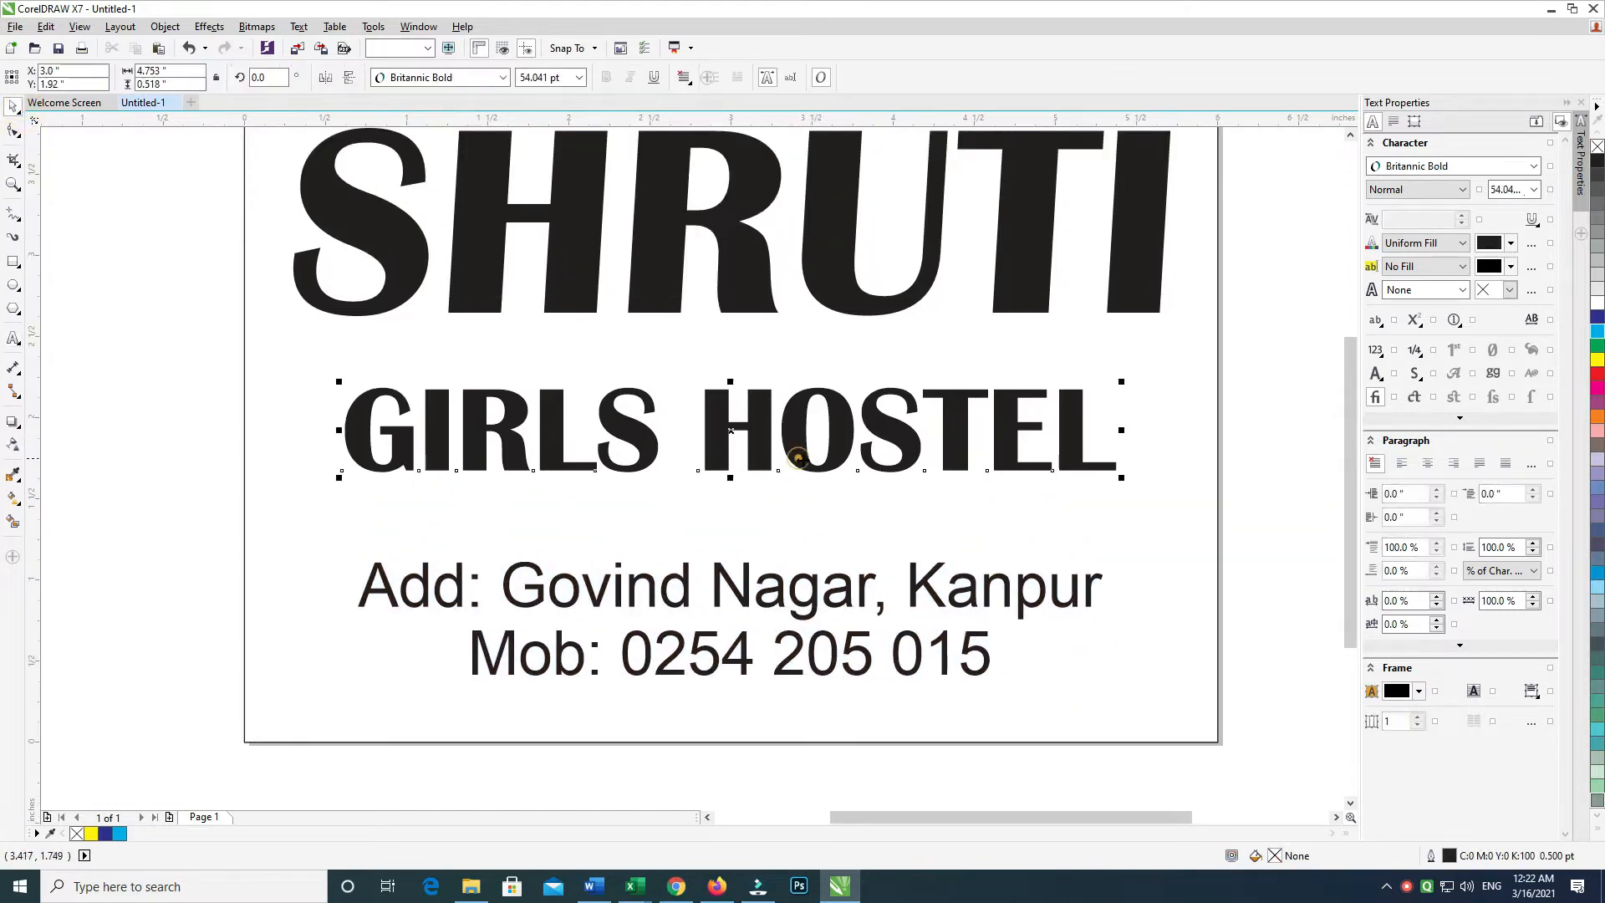
pyautogui.scroll(1, 826, 454)
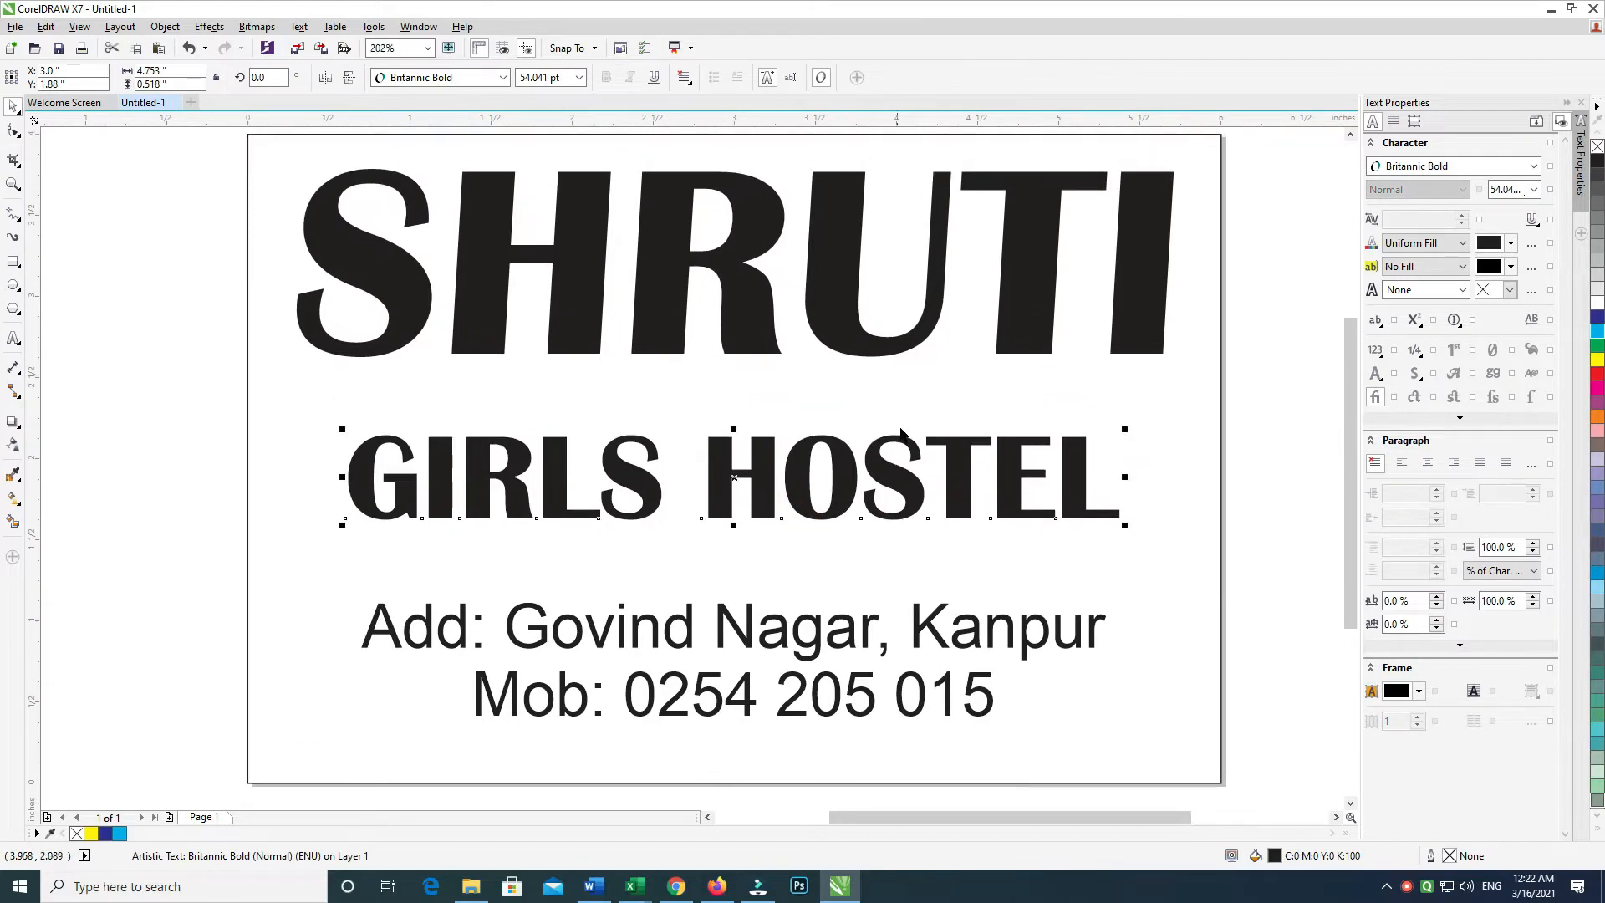
pyautogui.keyDown('shift'); pyautogui.click(1034, 407); pyautogui.keyUp('shift')
pyautogui.click(1058, 314)
pyautogui.moveTo(736, 362); pyautogui.dragTo(733, 368)
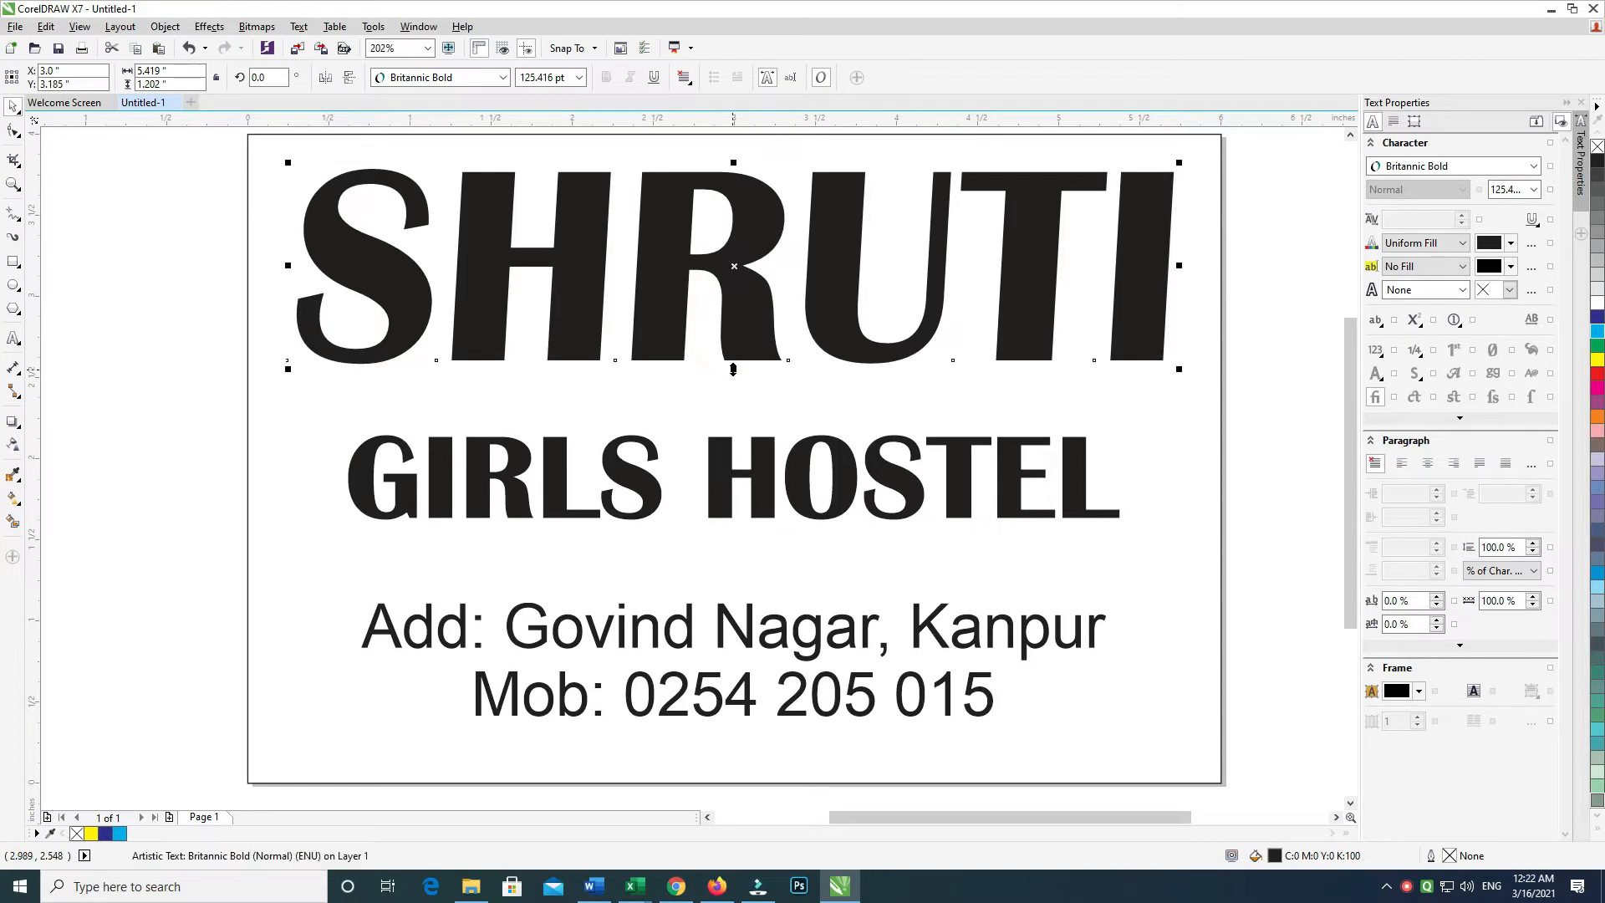
pyautogui.press('Down')
pyautogui.press('Down')
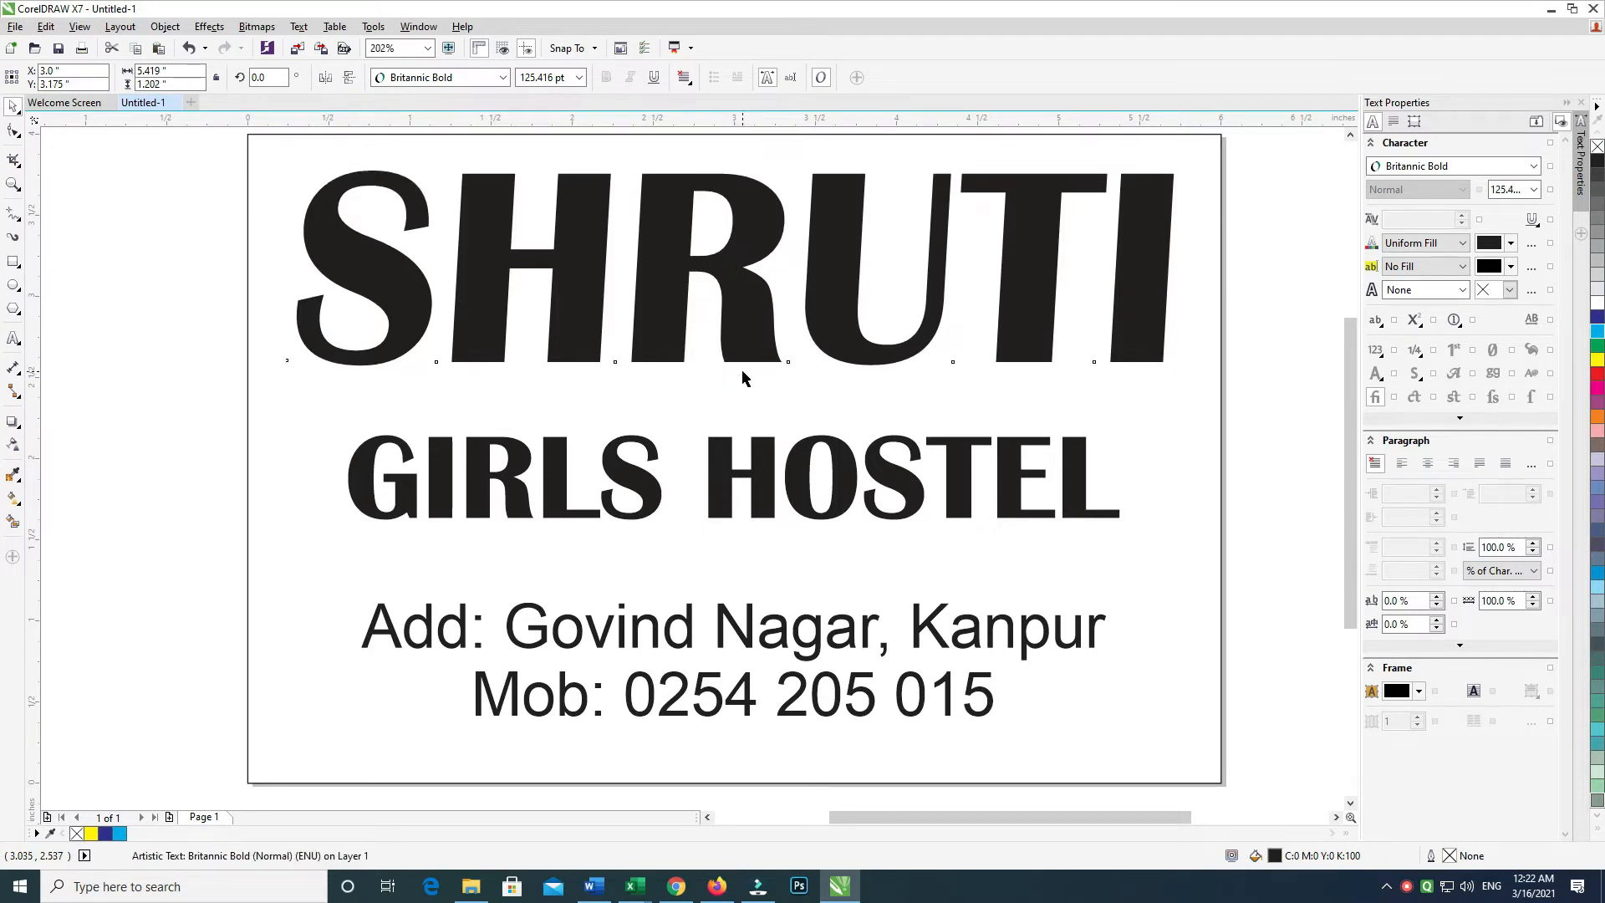
pyautogui.keyDown('shift'); pyautogui.click(1059, 405); pyautogui.keyUp('shift')
pyautogui.click(1261, 338)
# Distribute the three text lines evenly, group them, and centre the group on the page
pyautogui.click(1109, 329)
pyautogui.keyDown('shift'); pyautogui.click(1075, 445); pyautogui.keyUp('shift')
pyautogui.click(1247, 470)
pyautogui.click(1140, 338)
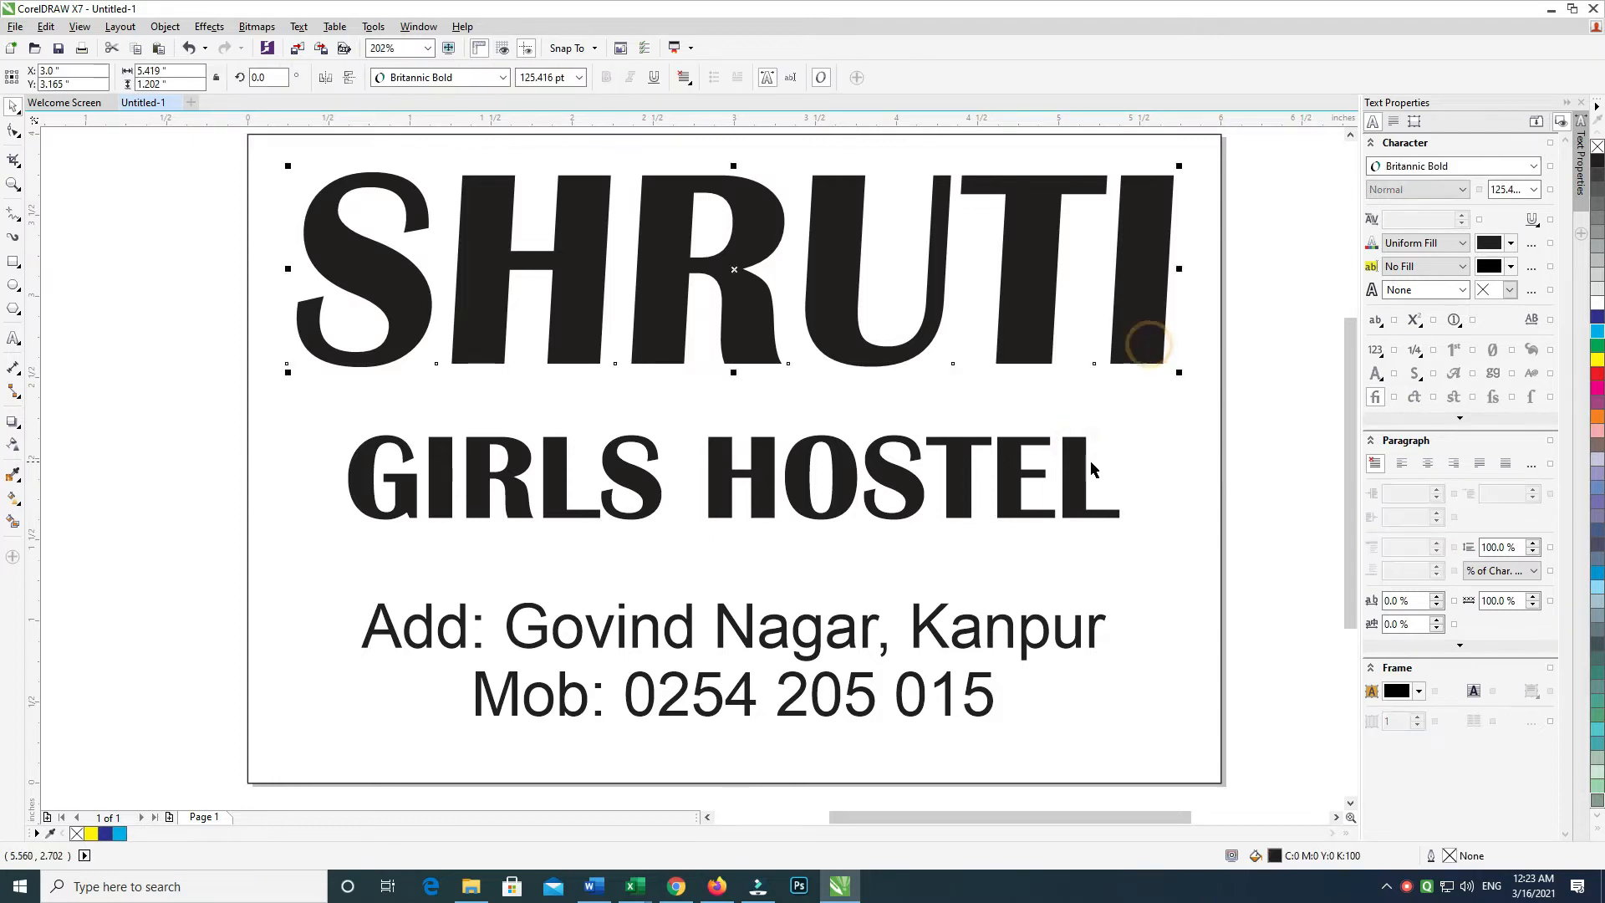
pyautogui.keyDown('shift'); pyautogui.click(1079, 460); pyautogui.keyUp('shift')
pyautogui.keyDown('shift'); pyautogui.click(1039, 625); pyautogui.keyUp('shift')
pyautogui.hotkey('shift', 'a')
pyautogui.hotkey('ctrl', 'g')
pyautogui.keyDown('shift'); pyautogui.click(1114, 718); pyautogui.keyUp('shift')
pyautogui.press('e')
pyautogui.click(1286, 431)
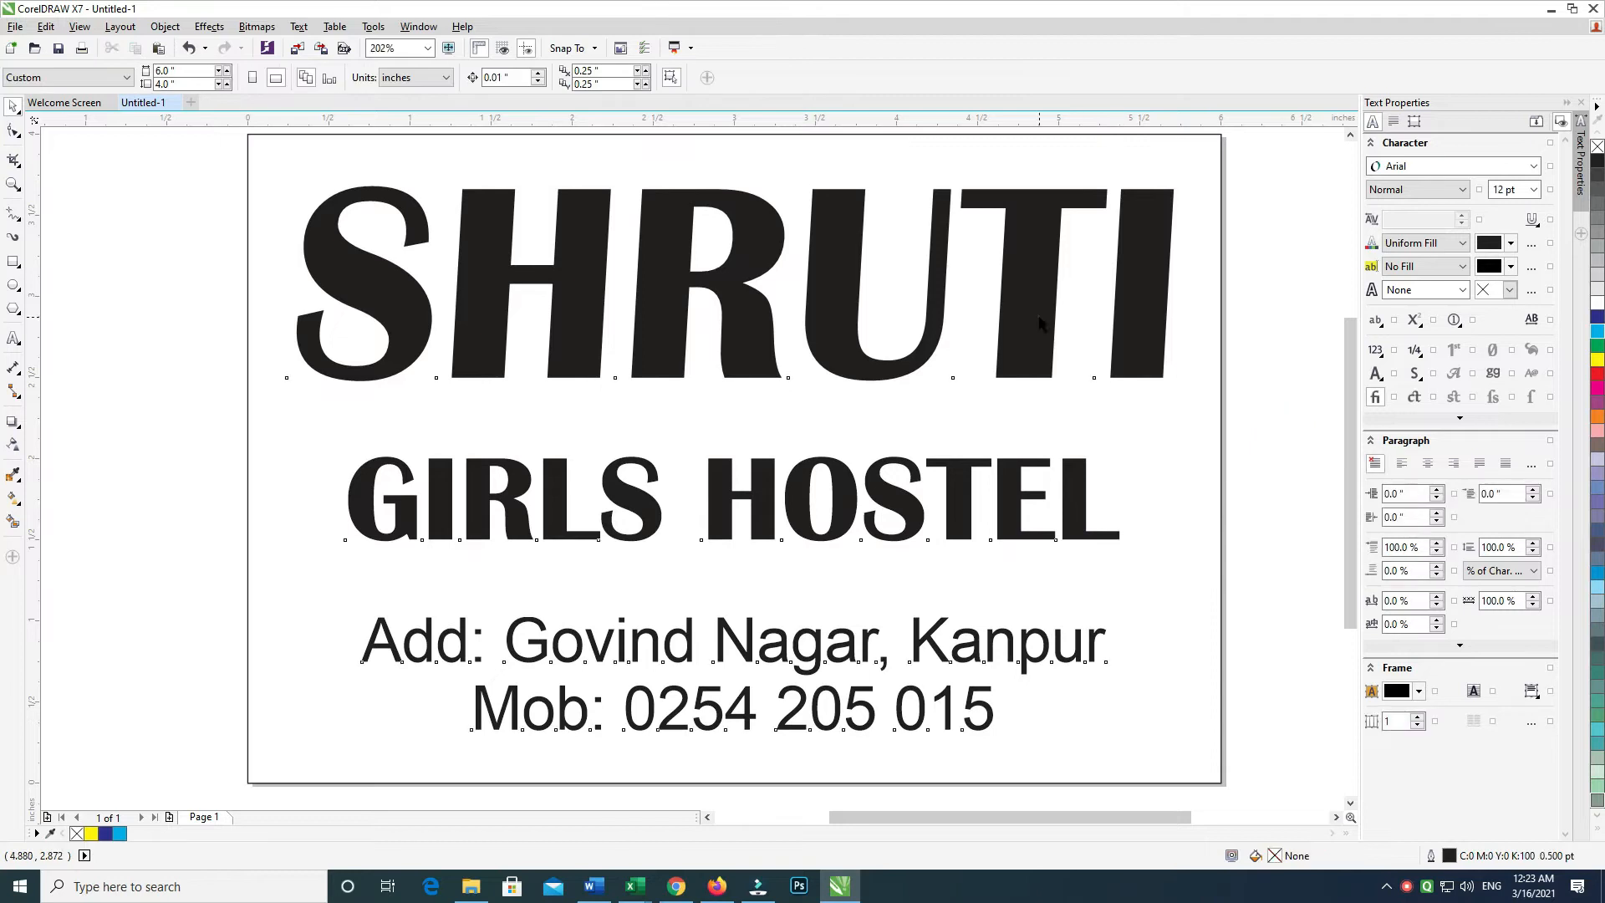
pyautogui.click(1036, 320)
pyautogui.click(1276, 320)
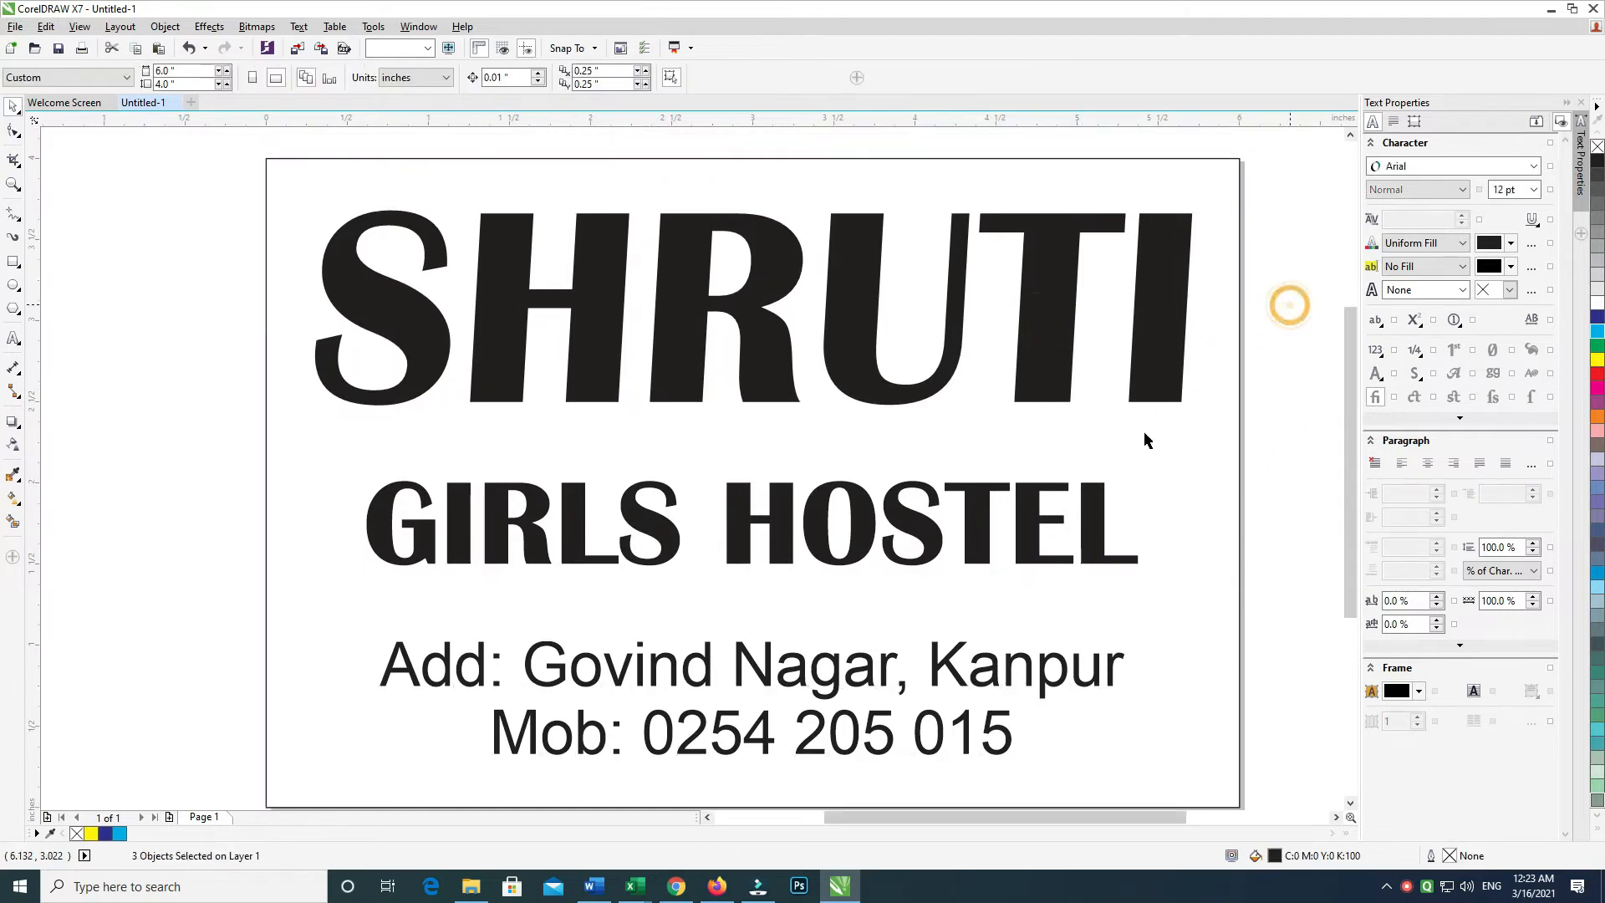
# Draw a round-cornered rectangle around GIRLS HOSTEL and slant it to the right
pyautogui.click(13, 263)
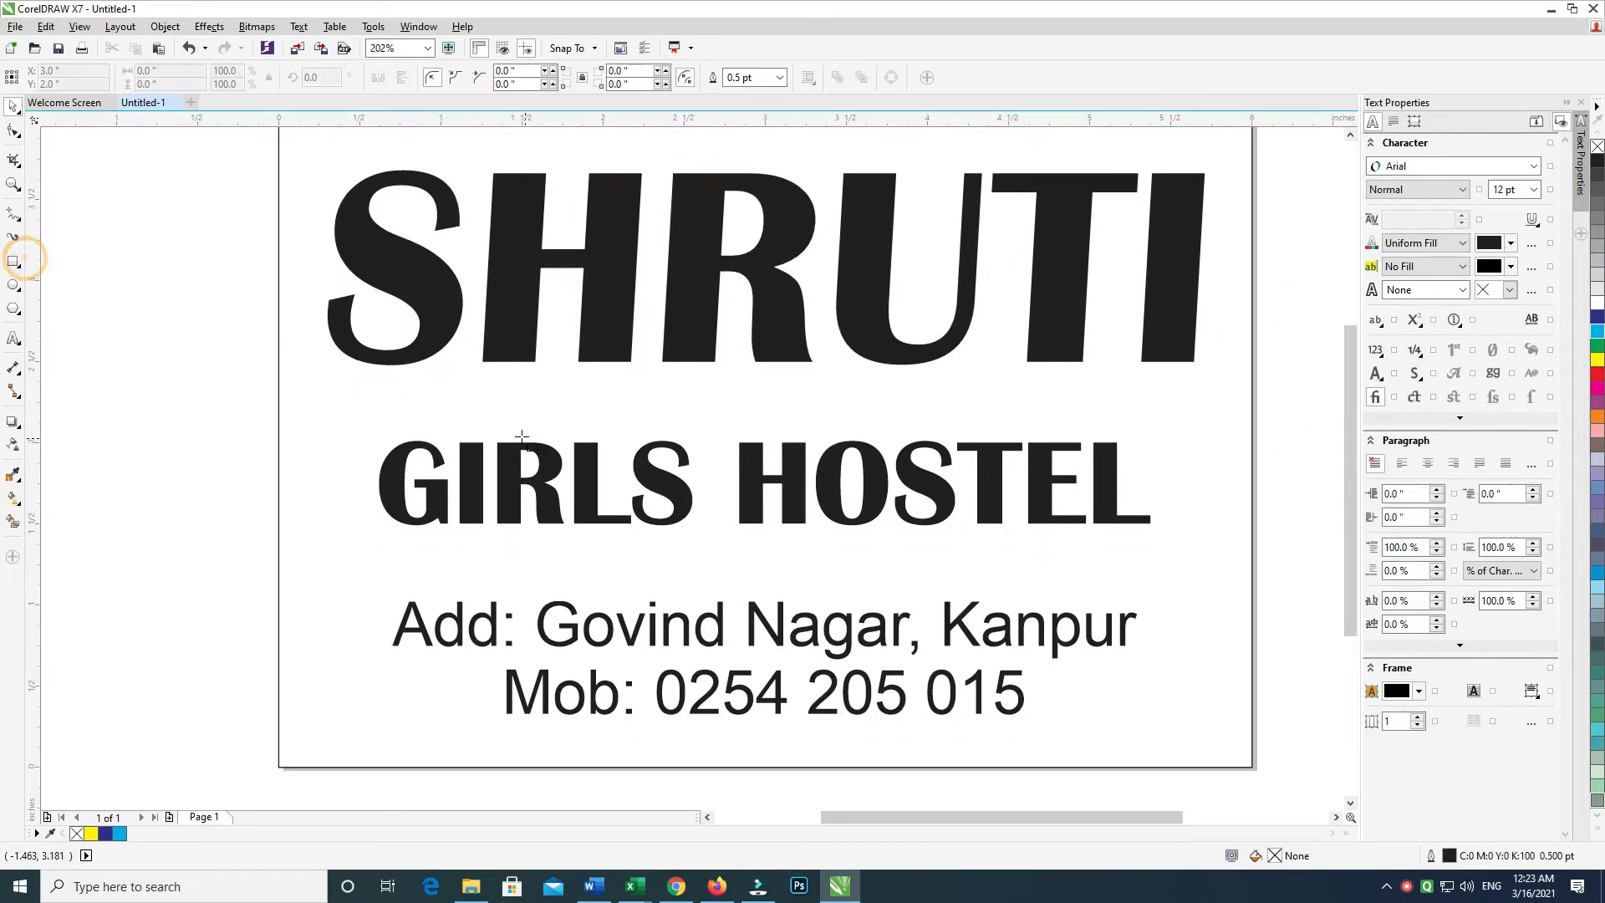
pyautogui.moveTo(345, 398); pyautogui.dragTo(1180, 559)
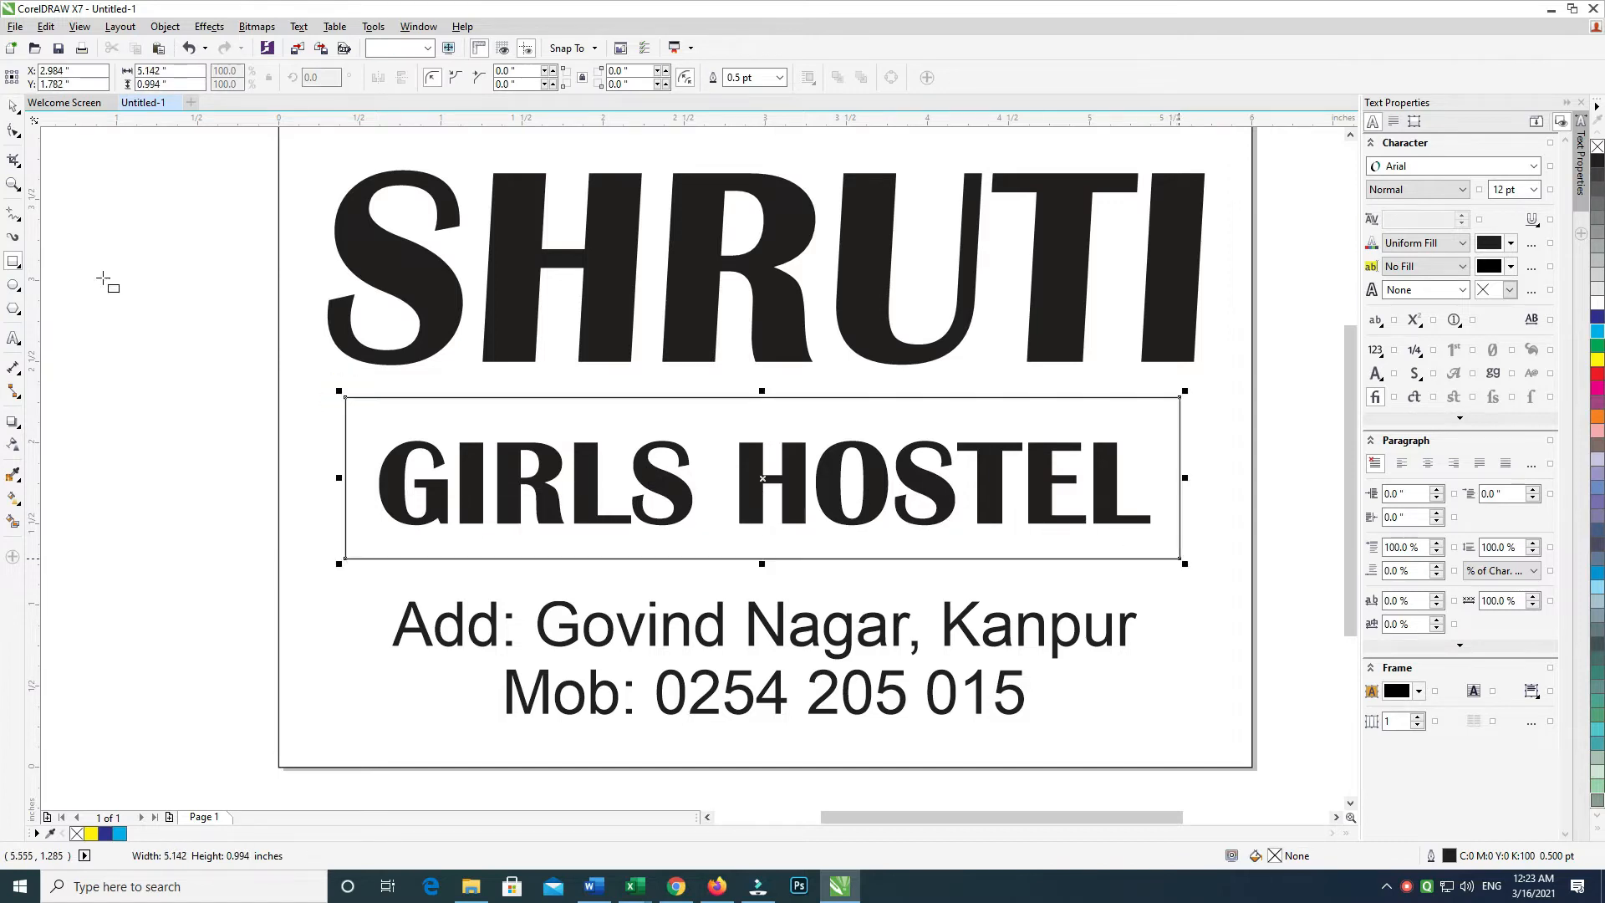
pyautogui.click(13, 129)
pyautogui.moveTo(346, 398); pyautogui.dragTo(358, 397)
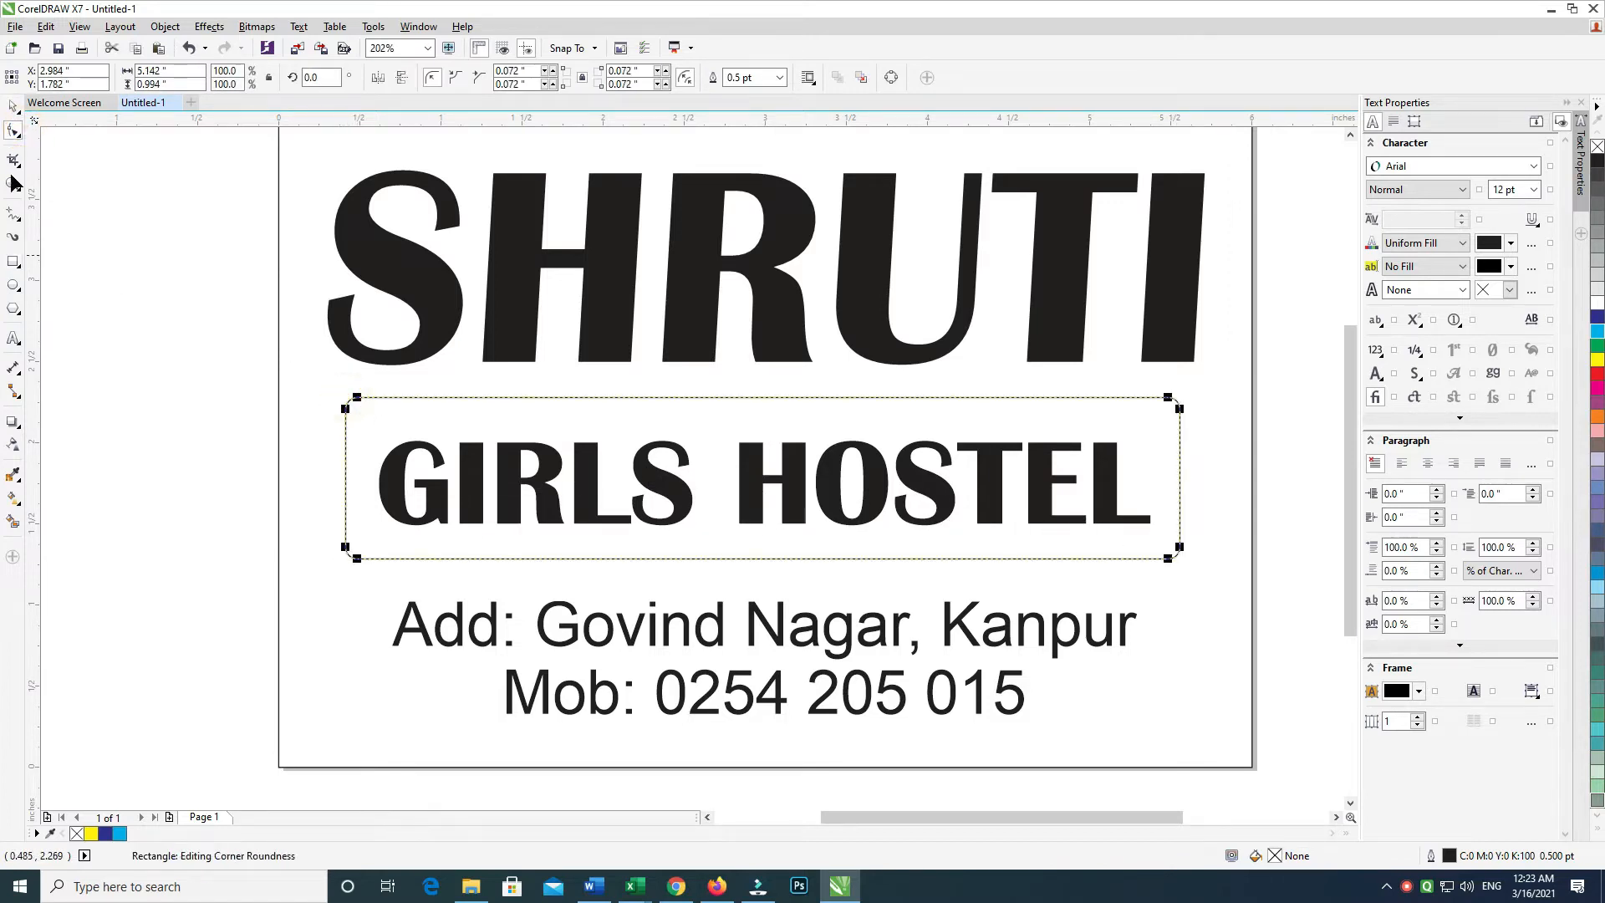
pyautogui.click(12, 108)
pyautogui.click(80, 210)
pyautogui.doubleClick(403, 399)
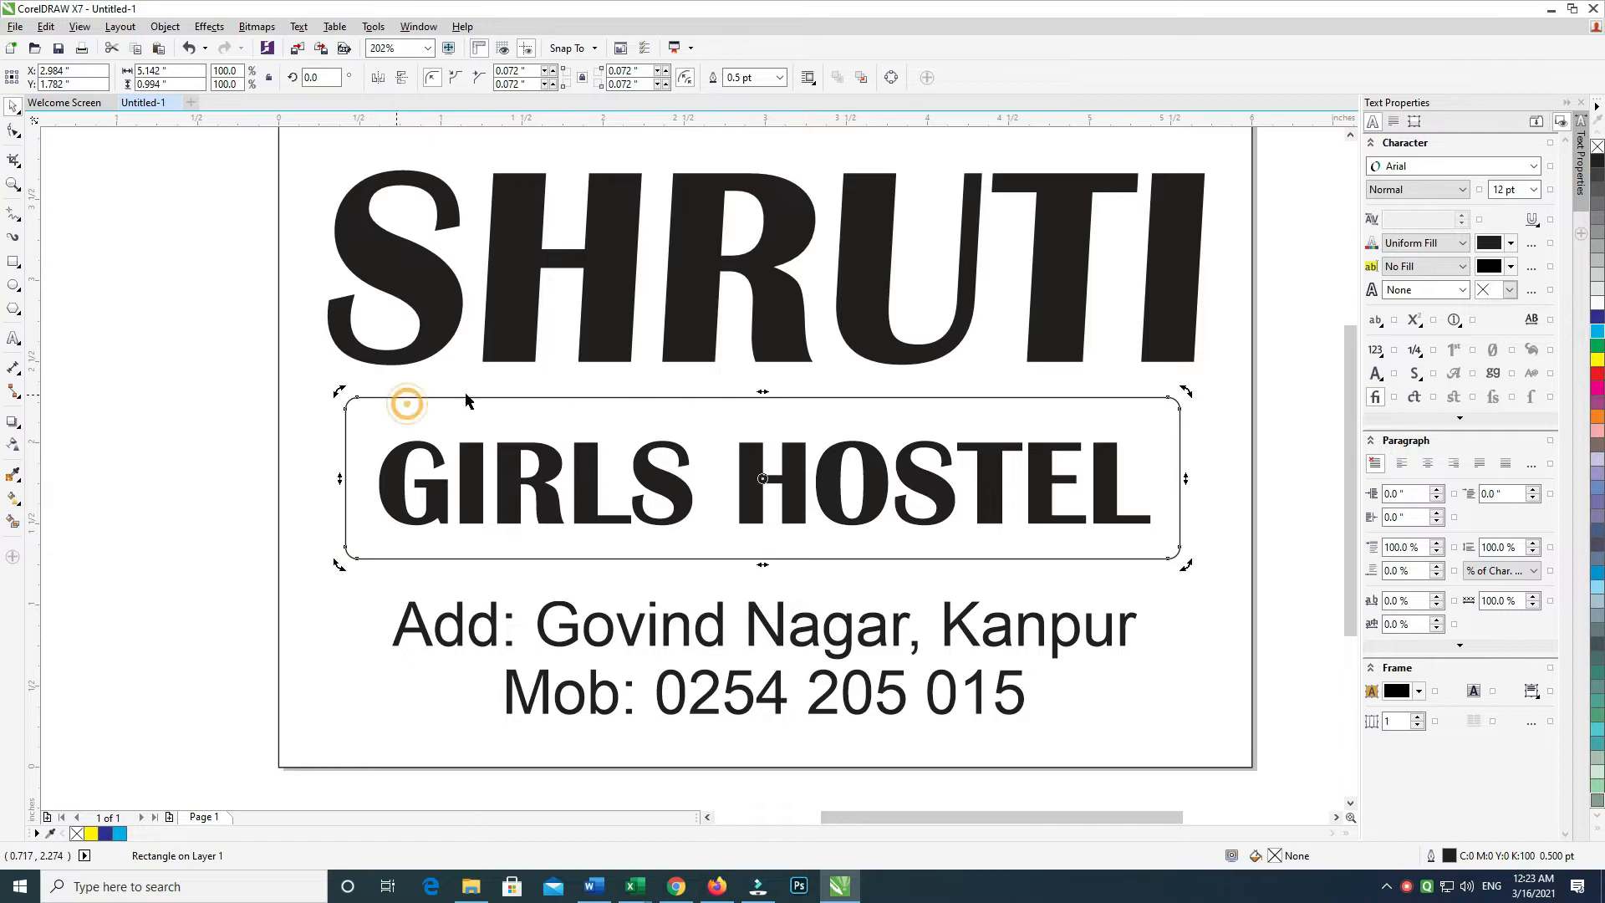
pyautogui.moveTo(770, 398)
pyautogui.mouseDown()
pyautogui.moveTo(795, 394)
pyautogui.moveTo(804, 415)
pyautogui.moveTo(761, 407)
pyautogui.moveTo(779, 399)
pyautogui.mouseUp()
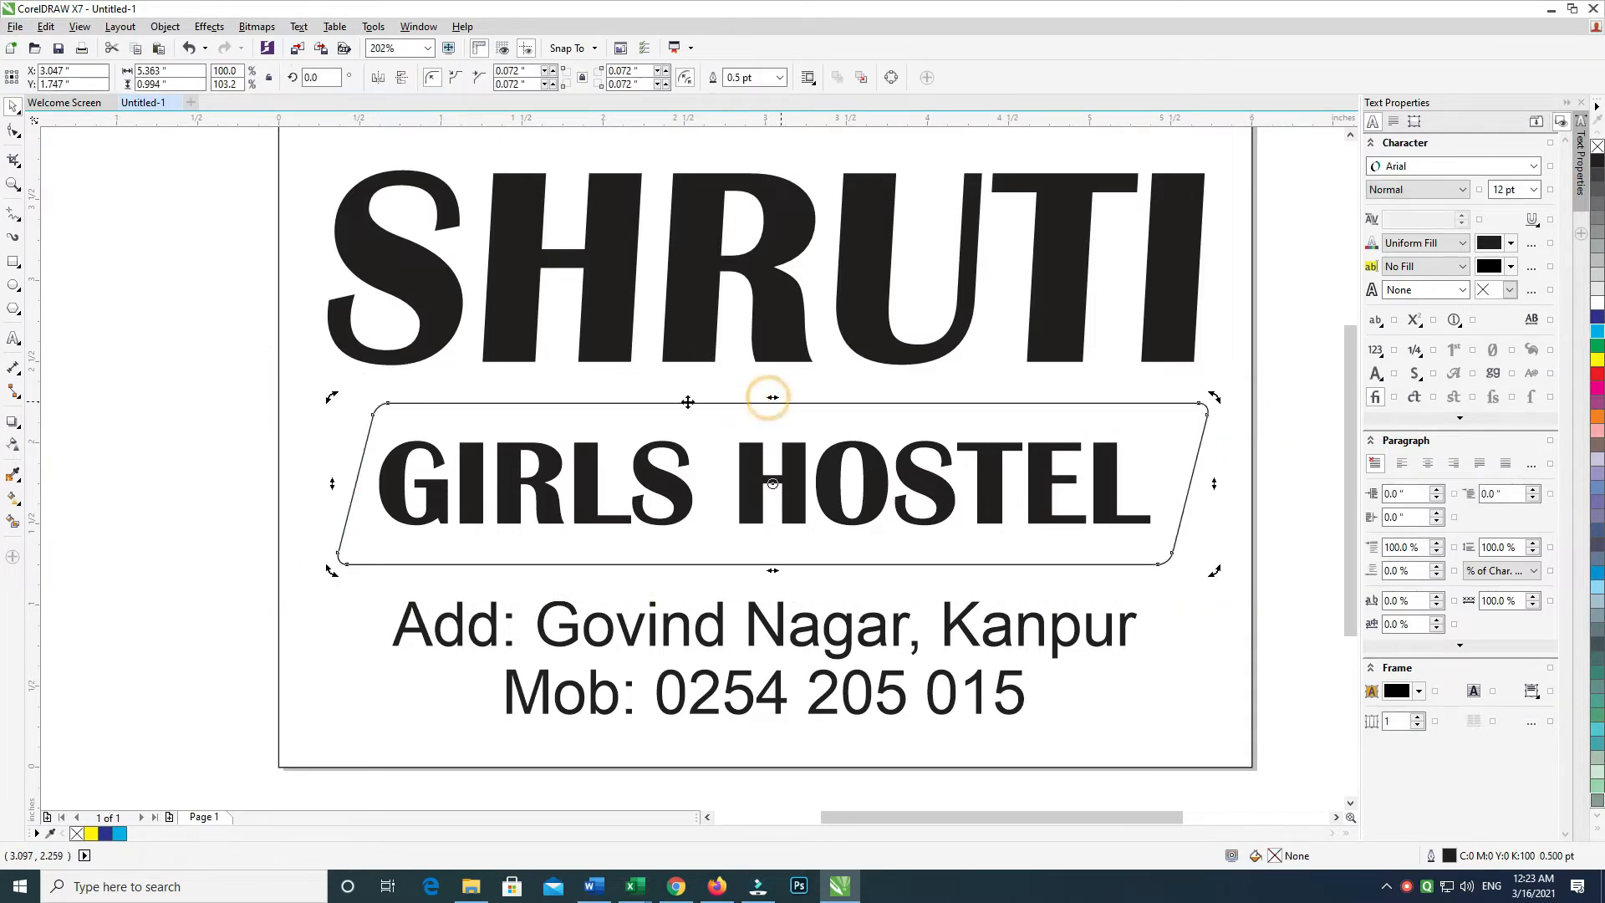
pyautogui.moveTo(236, 382); pyautogui.dragTo(1131, 569)
pyautogui.press('c')
# Offset a copy of the rectangle slightly down and right, coloured cyan
pyautogui.click(1239, 476)
pyautogui.click(1056, 436)
pyautogui.moveTo(1057, 439); pyautogui.dragTo(1060, 440)
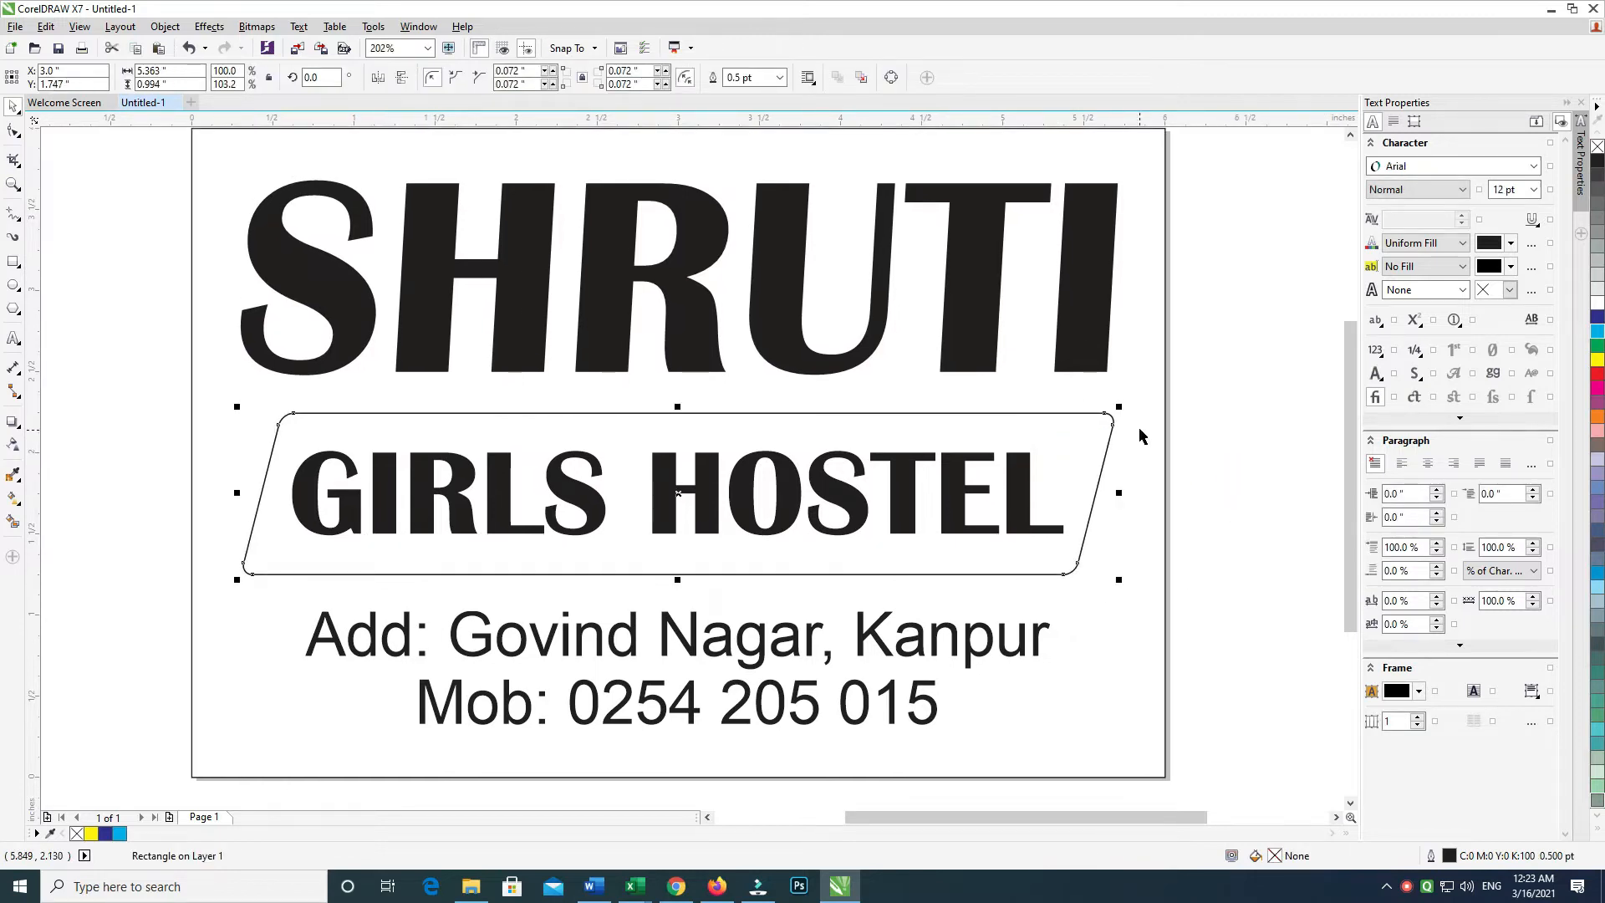
pyautogui.press('Down')
pyautogui.press('Down')
pyautogui.press('Right')
pyautogui.press('Right')
pyautogui.press('Down')
pyautogui.click(1599, 332)
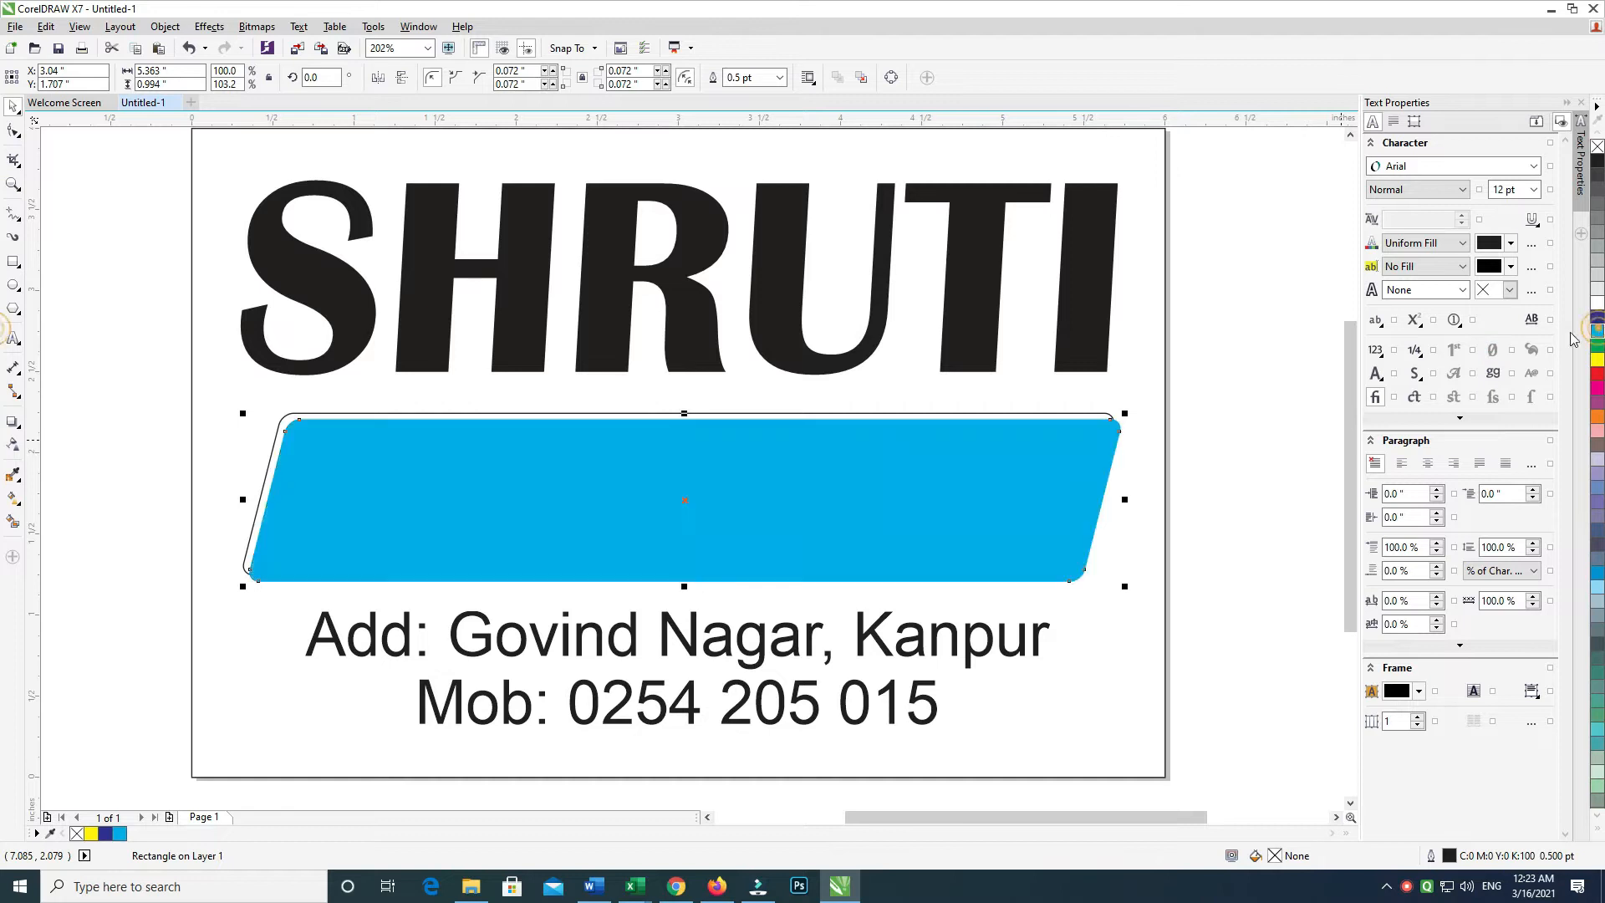
pyautogui.rightClick(1600, 332)
# Fill the back rectangle white with no outline and the front rectangle black
pyautogui.click(1083, 413)
pyautogui.click(1594, 299)
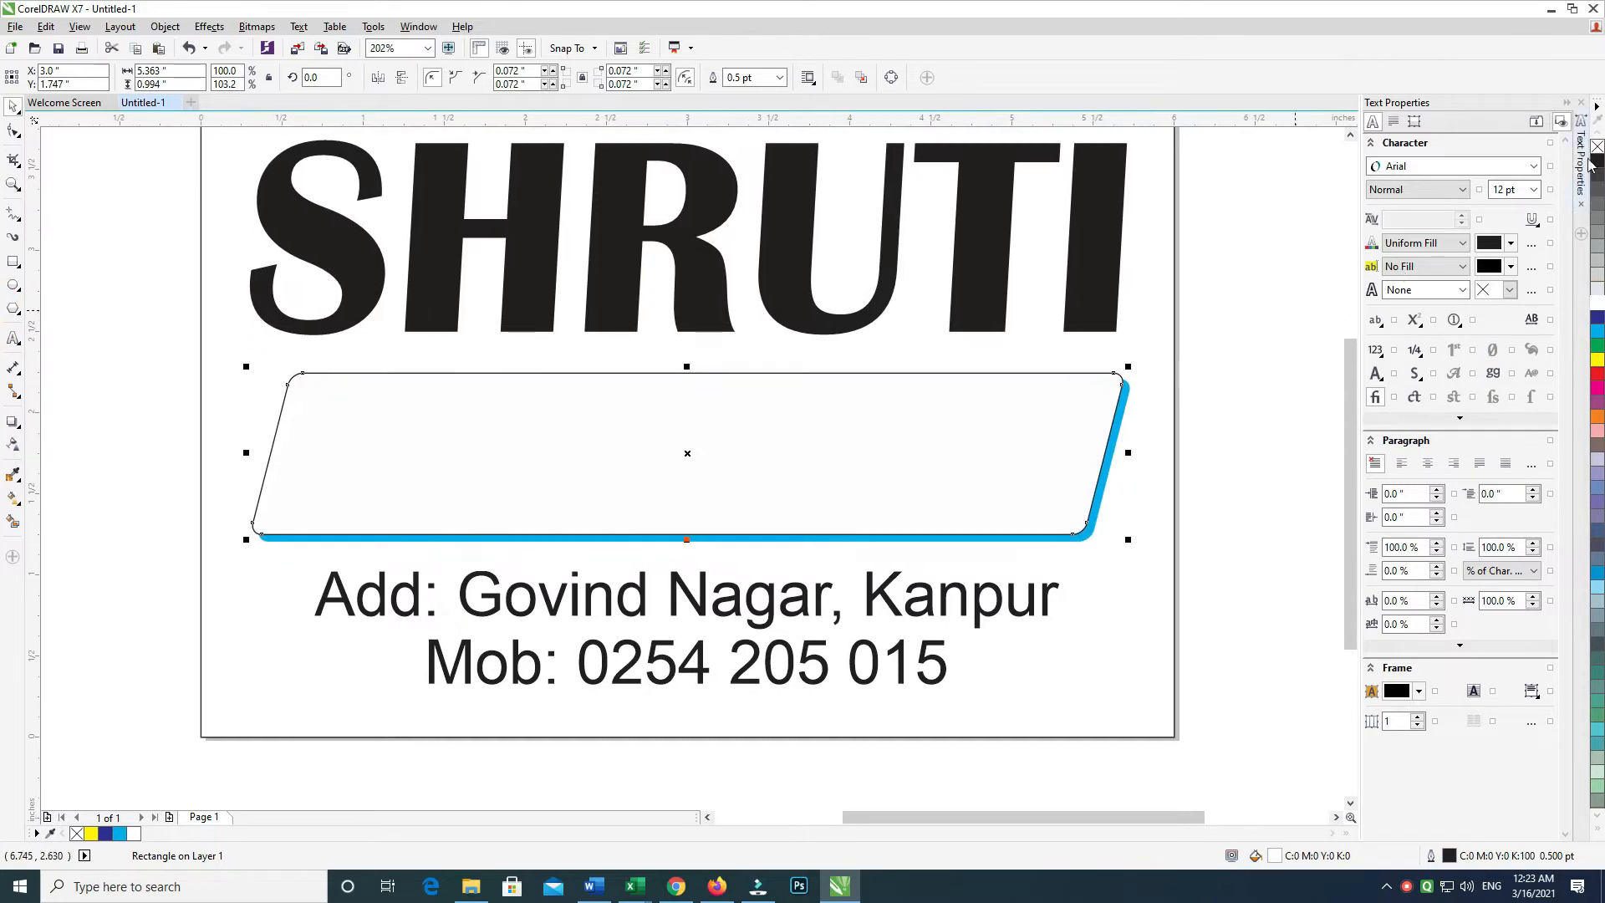
pyautogui.rightClick(1596, 147)
pyautogui.click(1126, 401)
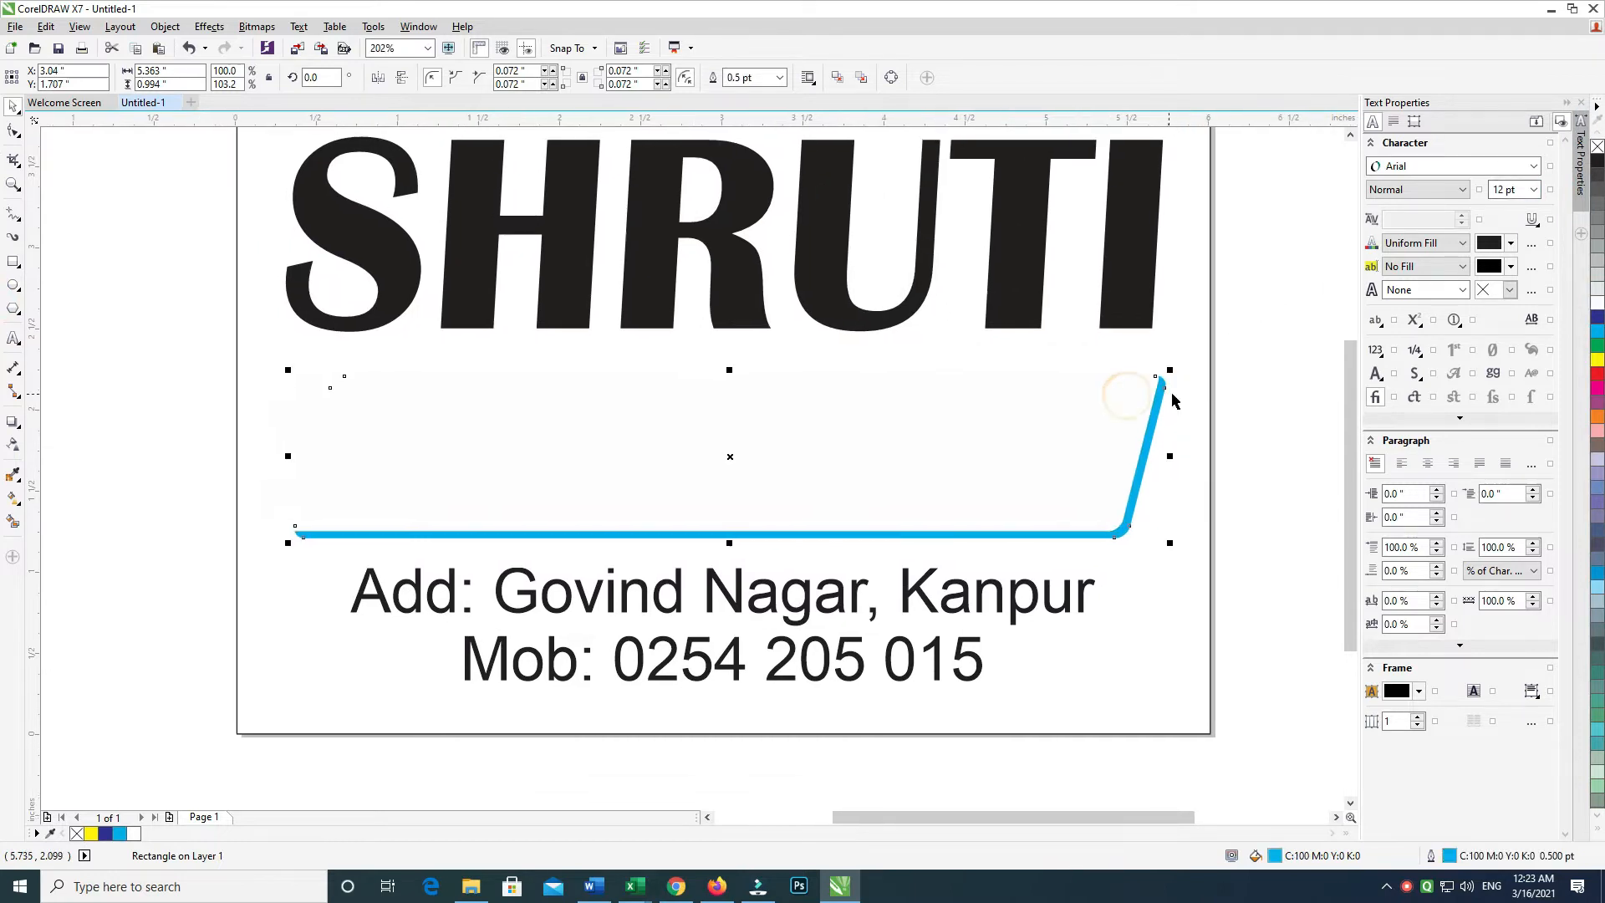
pyautogui.click(1597, 162)
pyautogui.click(1251, 340)
pyautogui.click(1160, 407)
pyautogui.click(1307, 237)
# Bring the GIRLS HOSTEL text in front of the banner rectangles
pyautogui.click(1188, 309)
pyautogui.click(1245, 281)
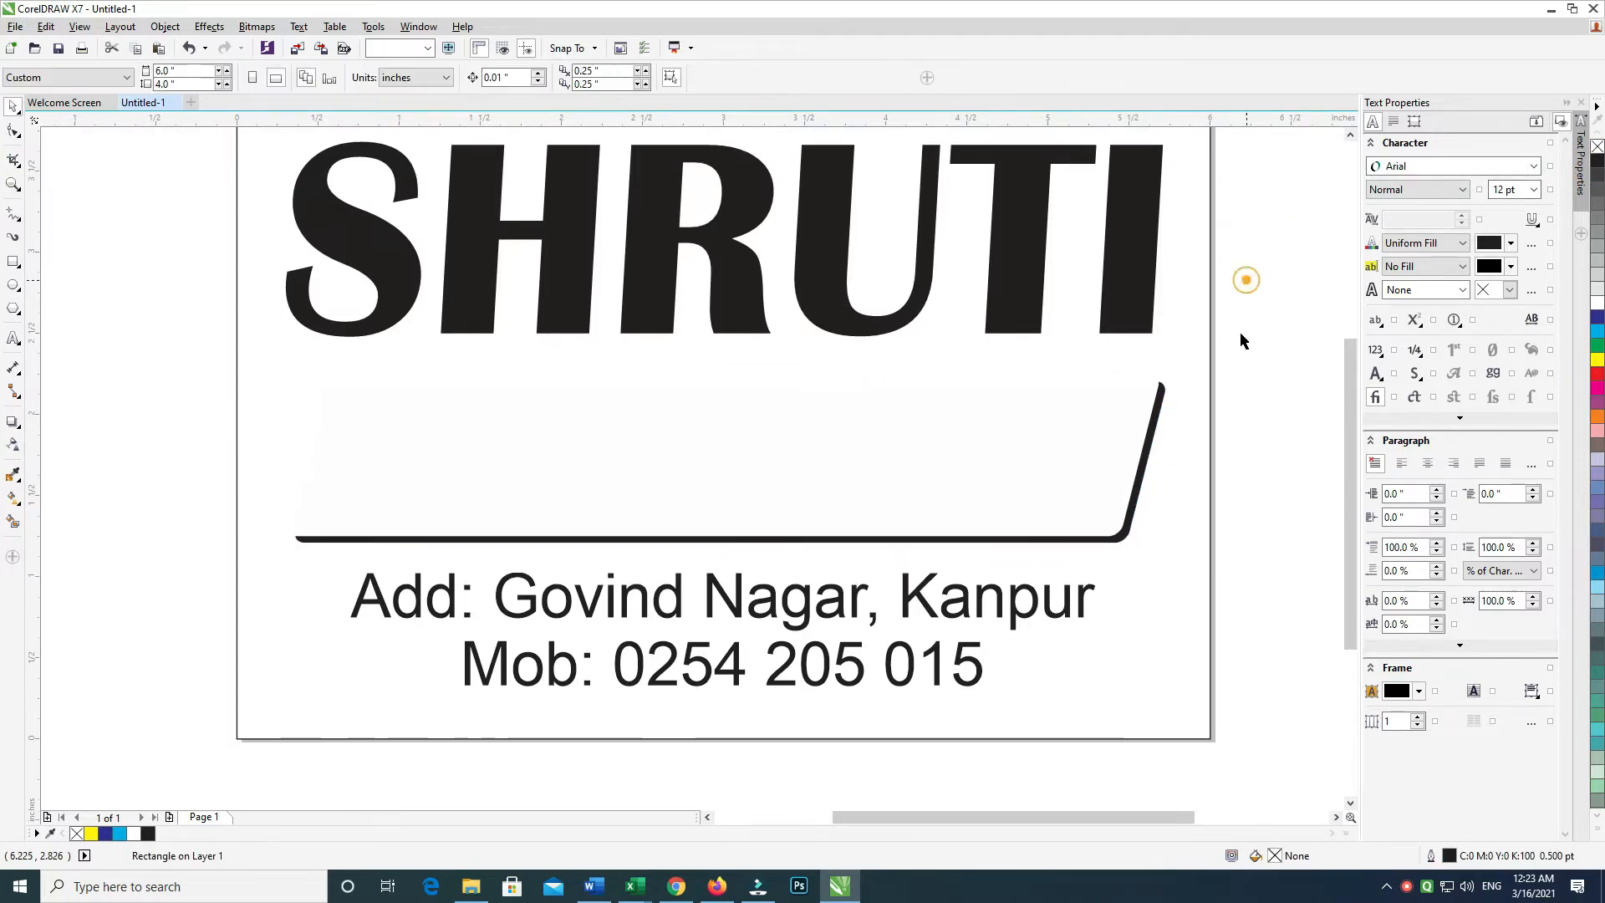
pyautogui.click(973, 431)
pyautogui.moveTo(1281, 340); pyautogui.dragTo(244, 526)
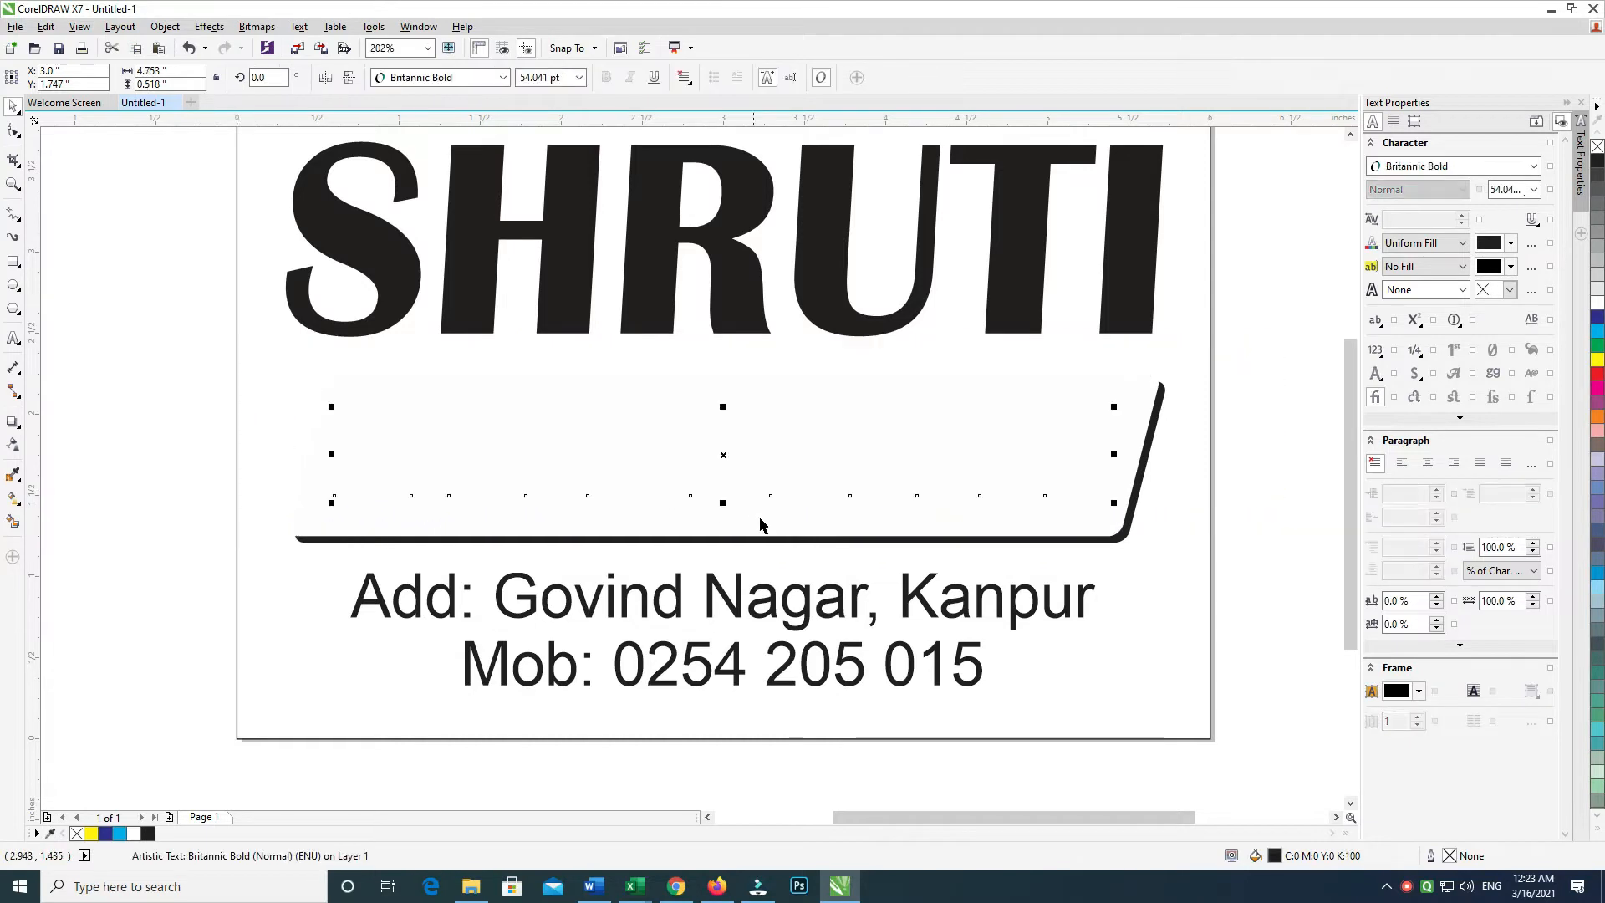
pyautogui.hotkey('shift', 'pageup')
pyautogui.keyDown('shift'); pyautogui.click(1122, 410); pyautogui.keyUp('shift')
pyautogui.click(1258, 337)
# Fill the page background rectangle with white
pyautogui.click(1127, 386)
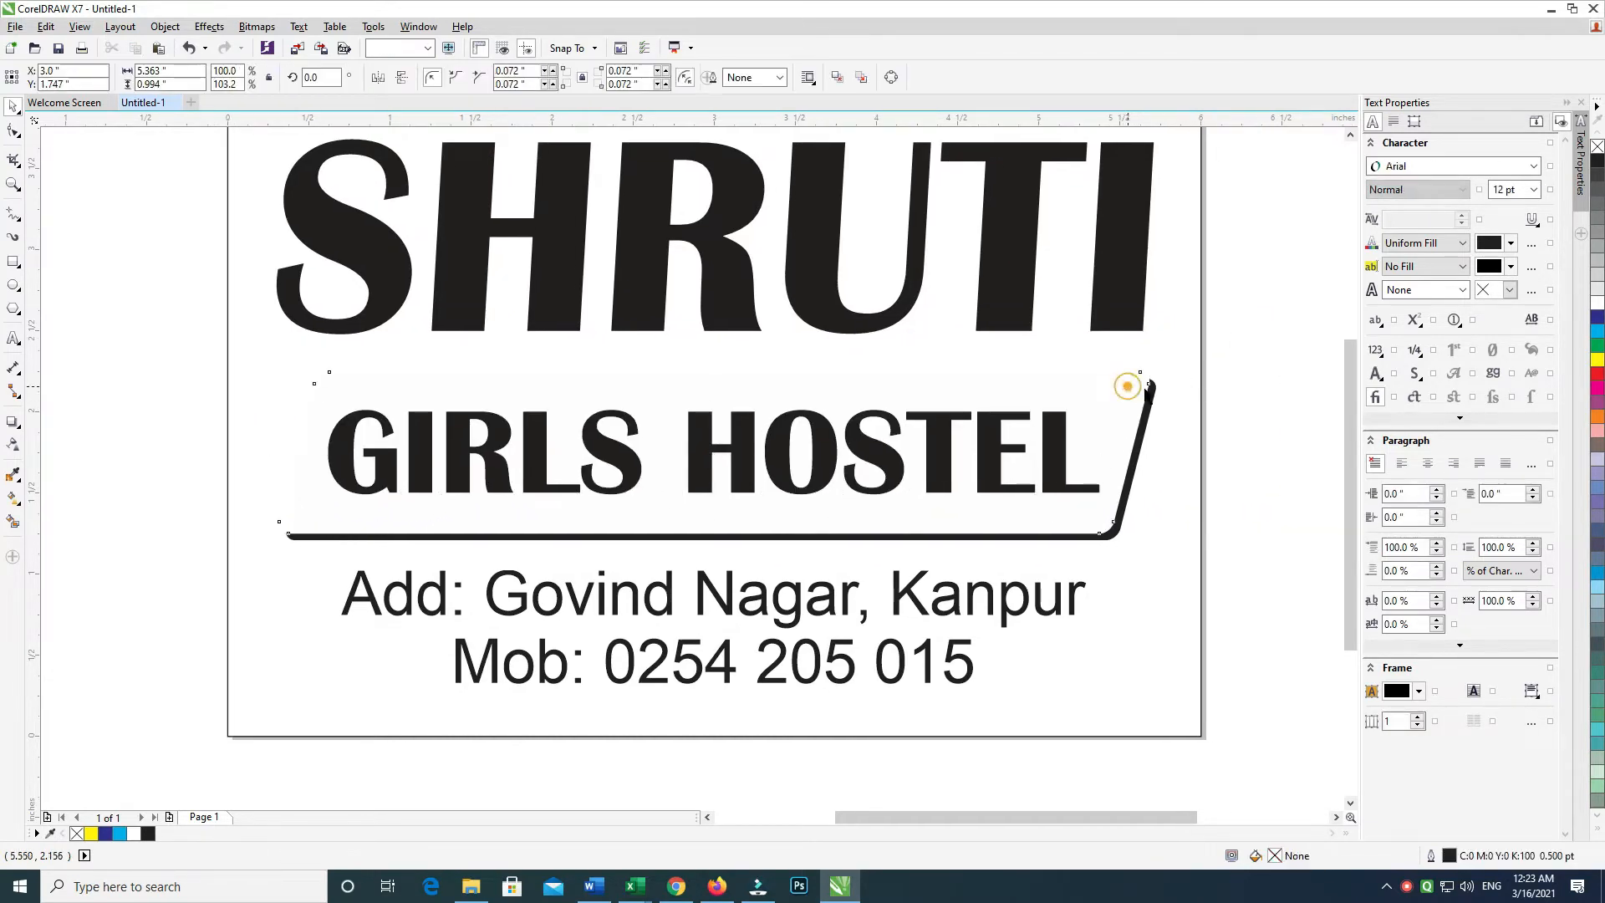
pyautogui.click(1222, 364)
pyautogui.click(1143, 412)
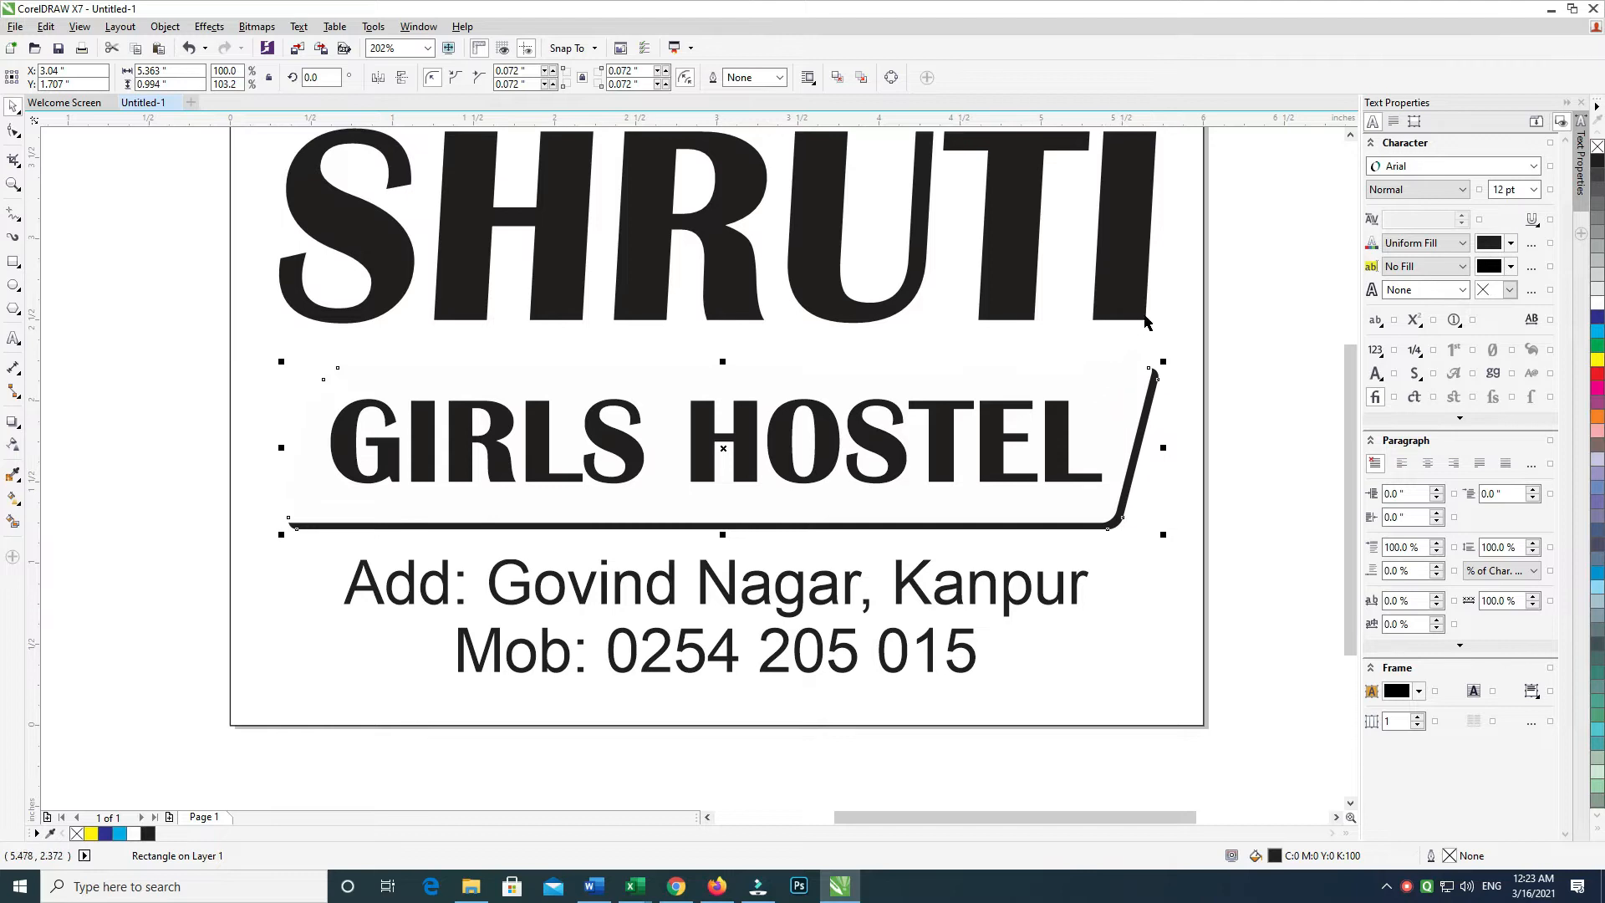
pyautogui.click(1164, 303)
pyautogui.click(1156, 301)
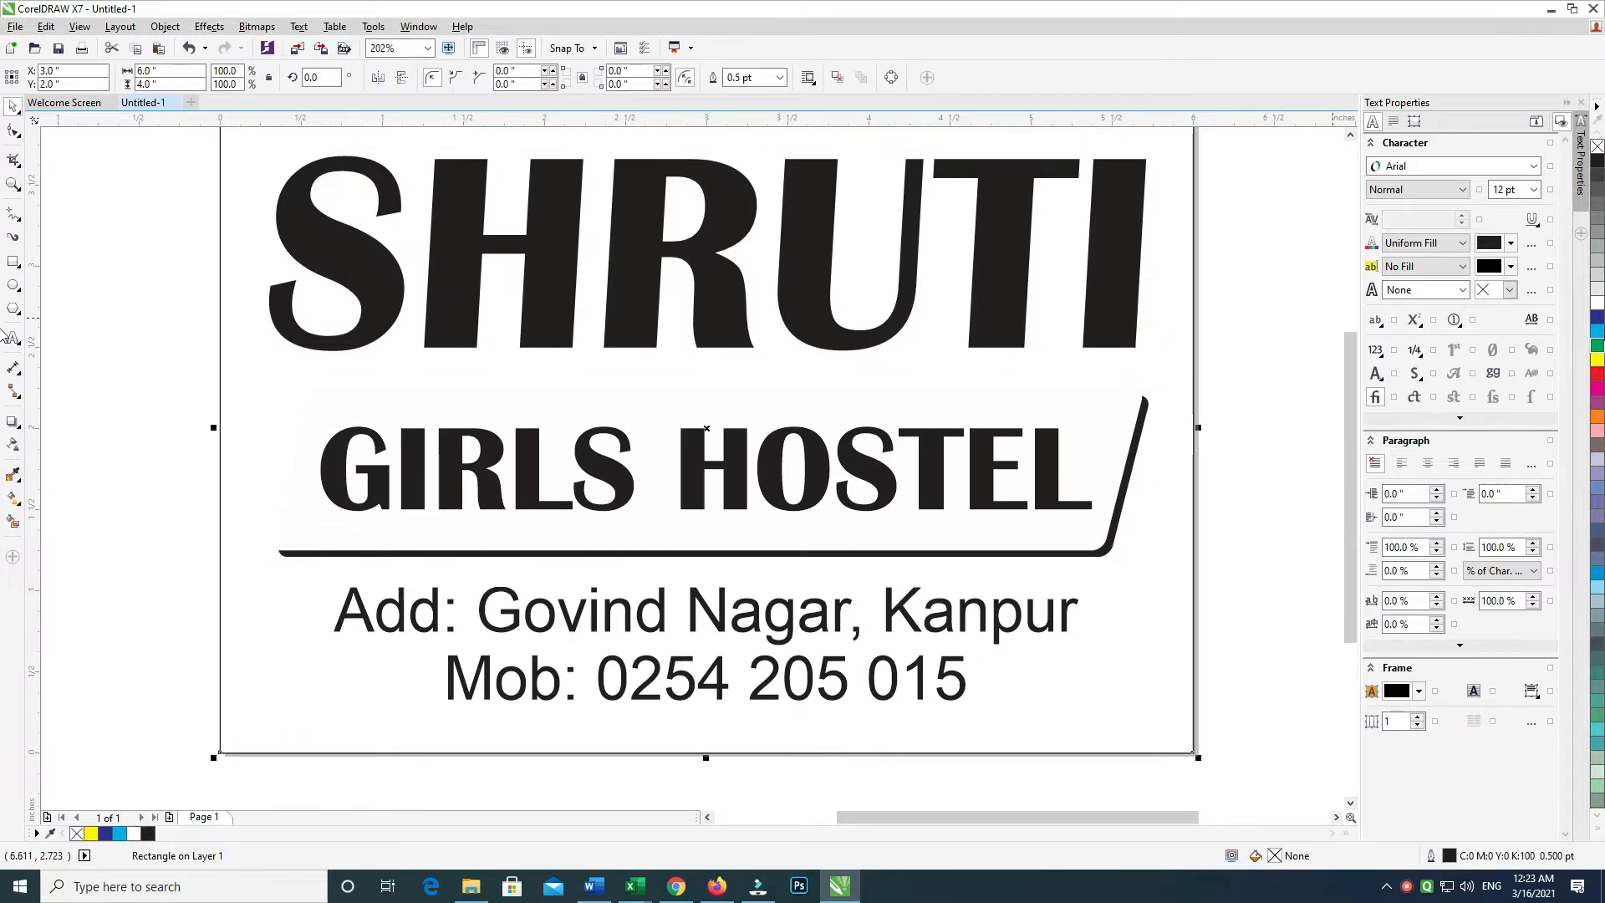
pyautogui.click(1597, 302)
# Tint the background pale yellow, then apply an elliptical yellow-to-white fountain fill
pyautogui.keyDown('ctrl'); pyautogui.click(1599, 364); pyautogui.keyUp('ctrl')
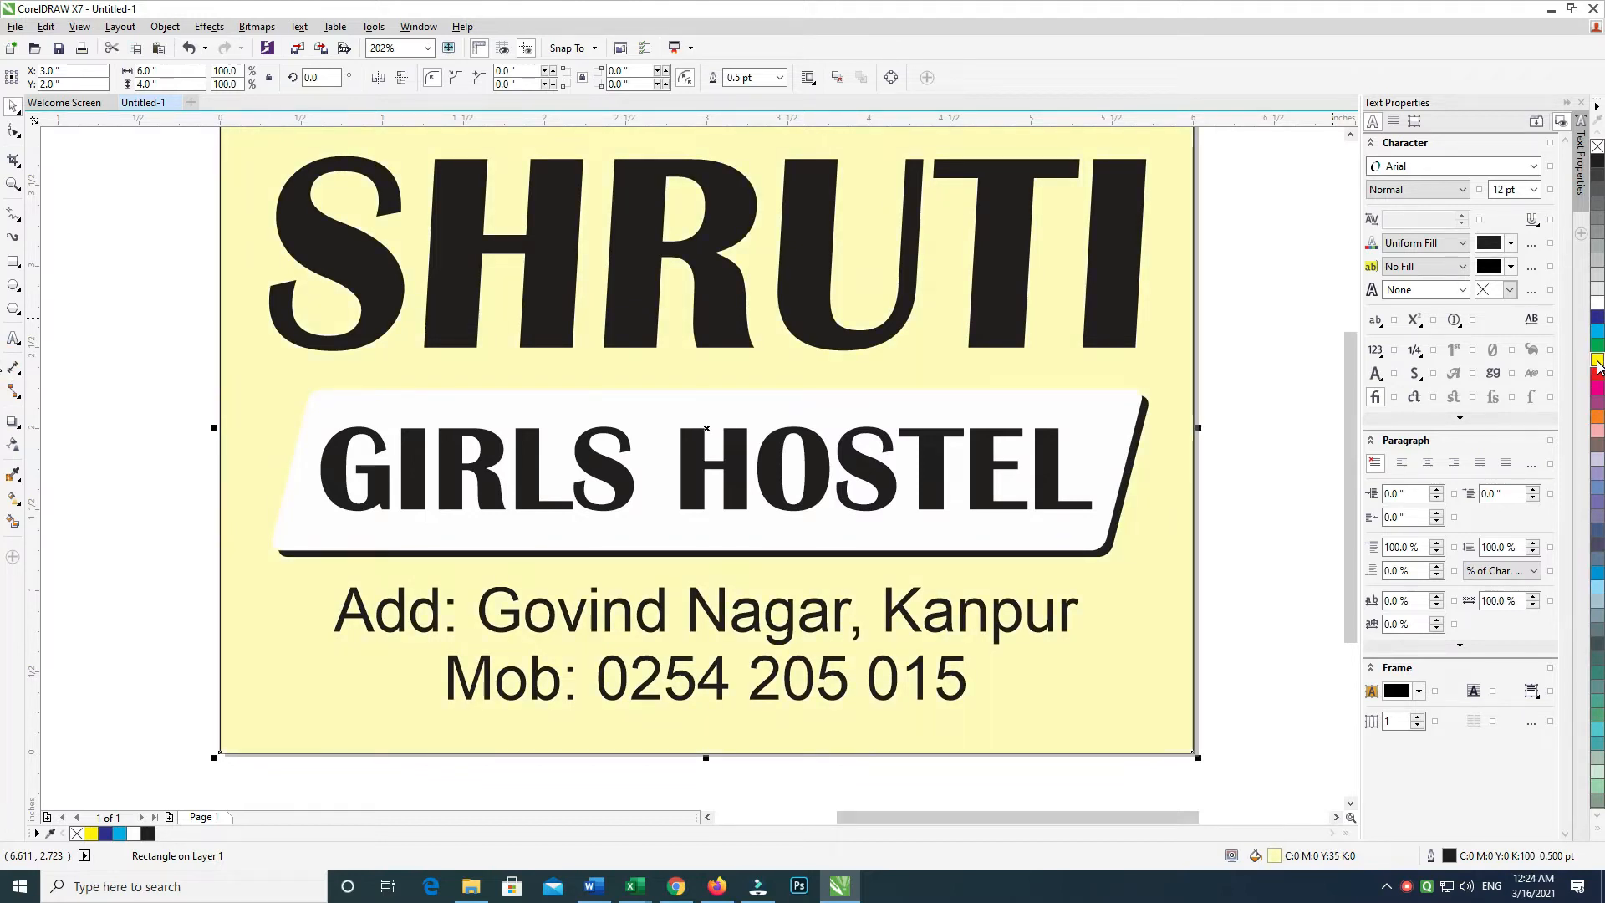
pyautogui.moveTo(1209, 398); pyautogui.dragTo(1223, 402)
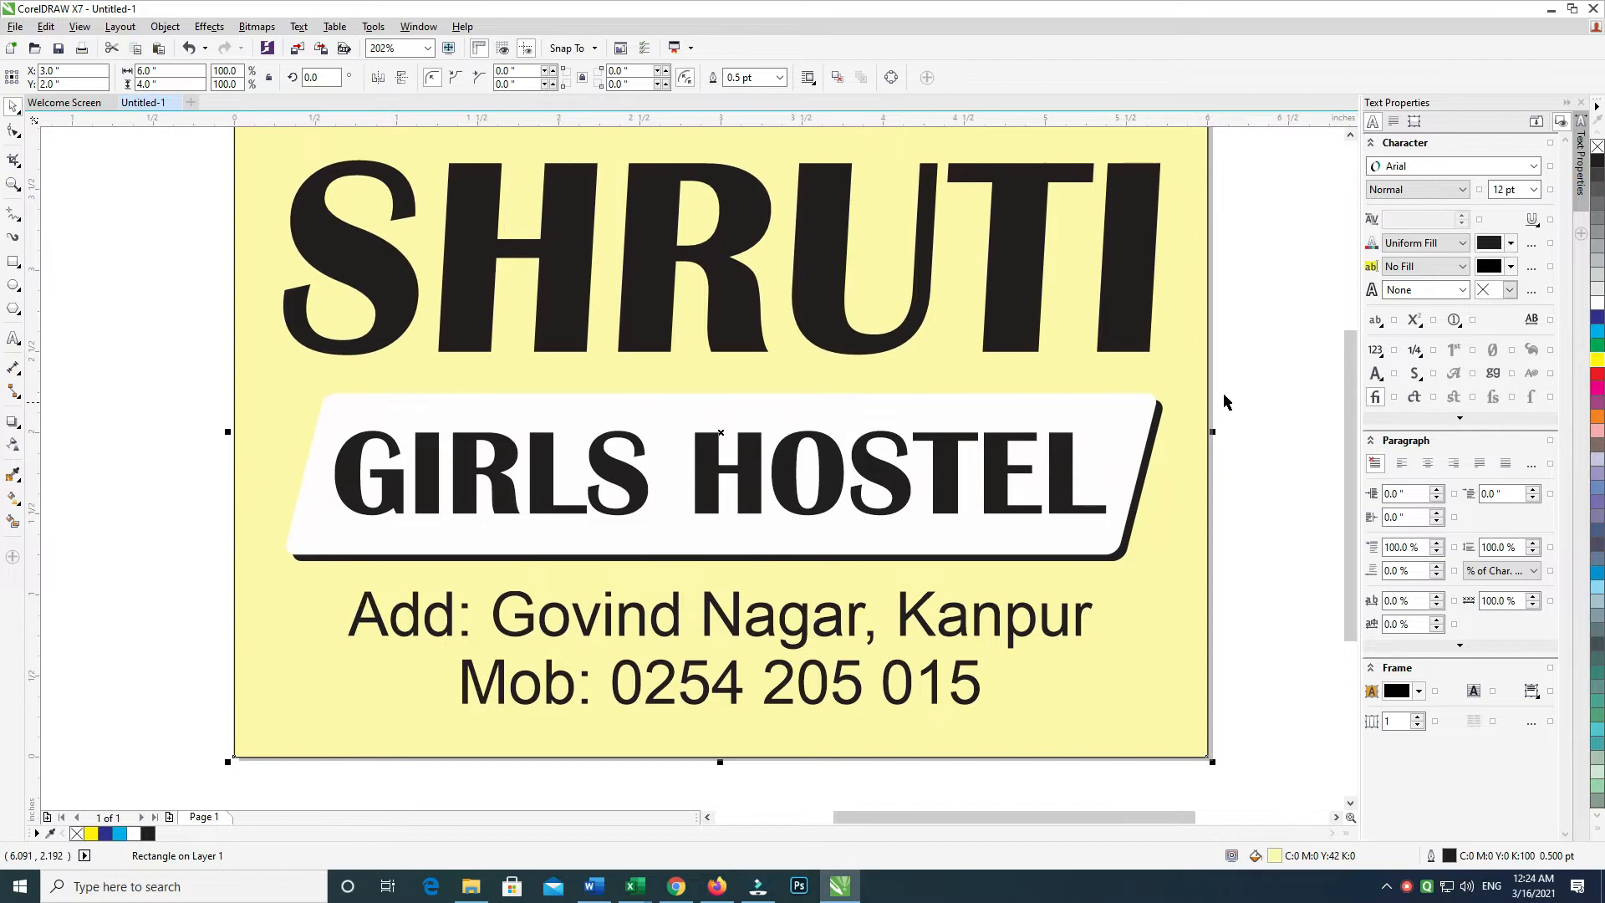
pyautogui.press('F11')
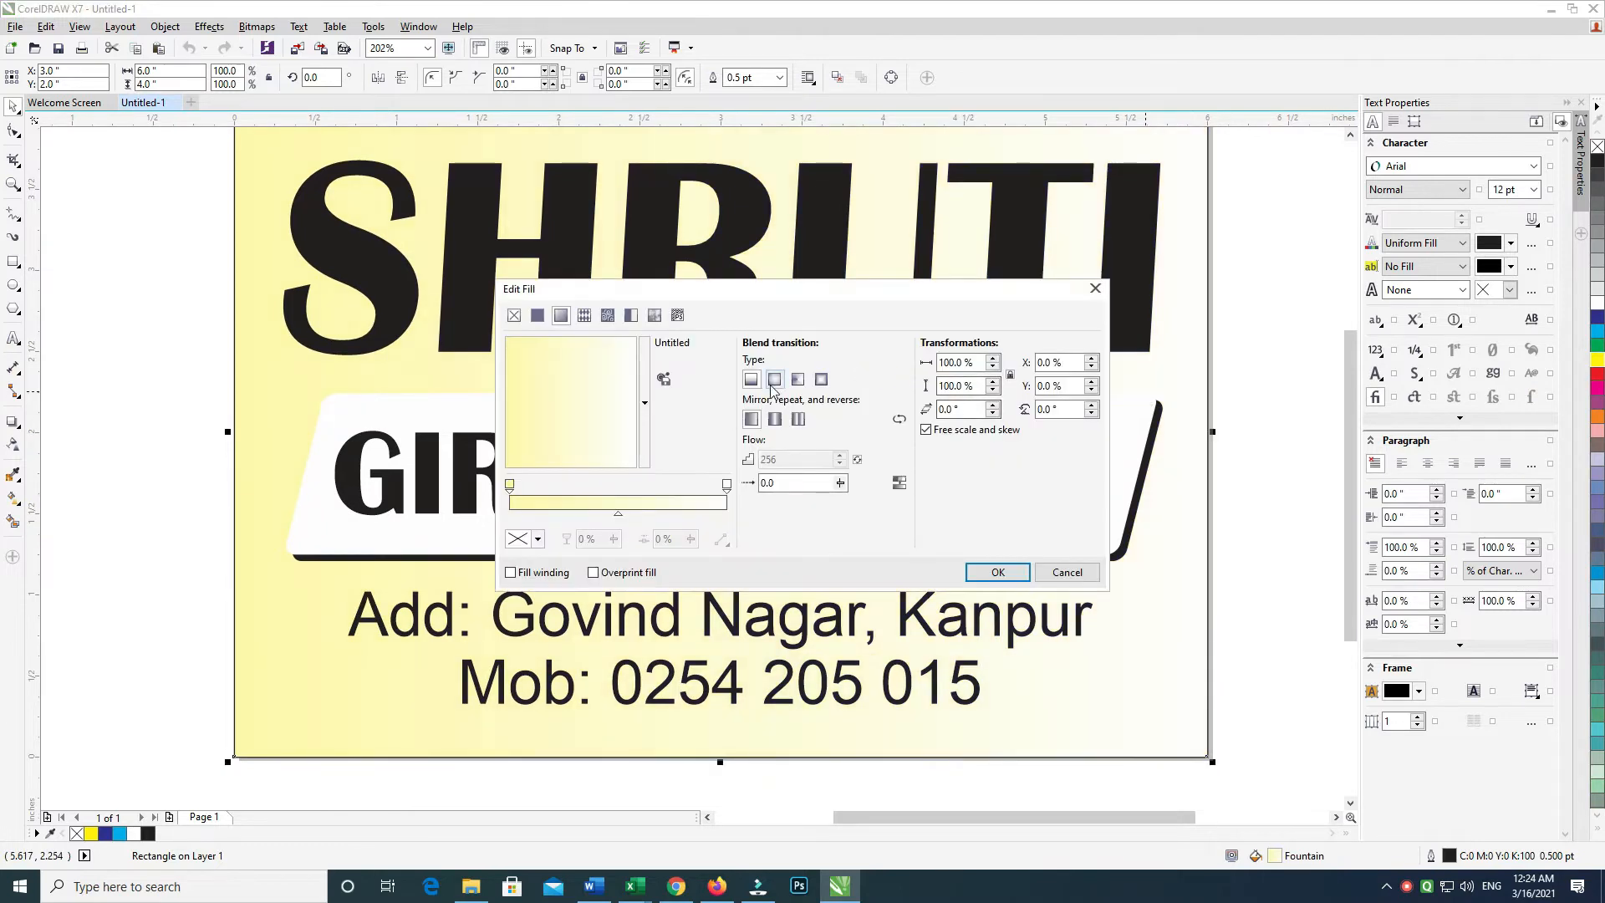
pyautogui.click(774, 379)
pyautogui.click(995, 574)
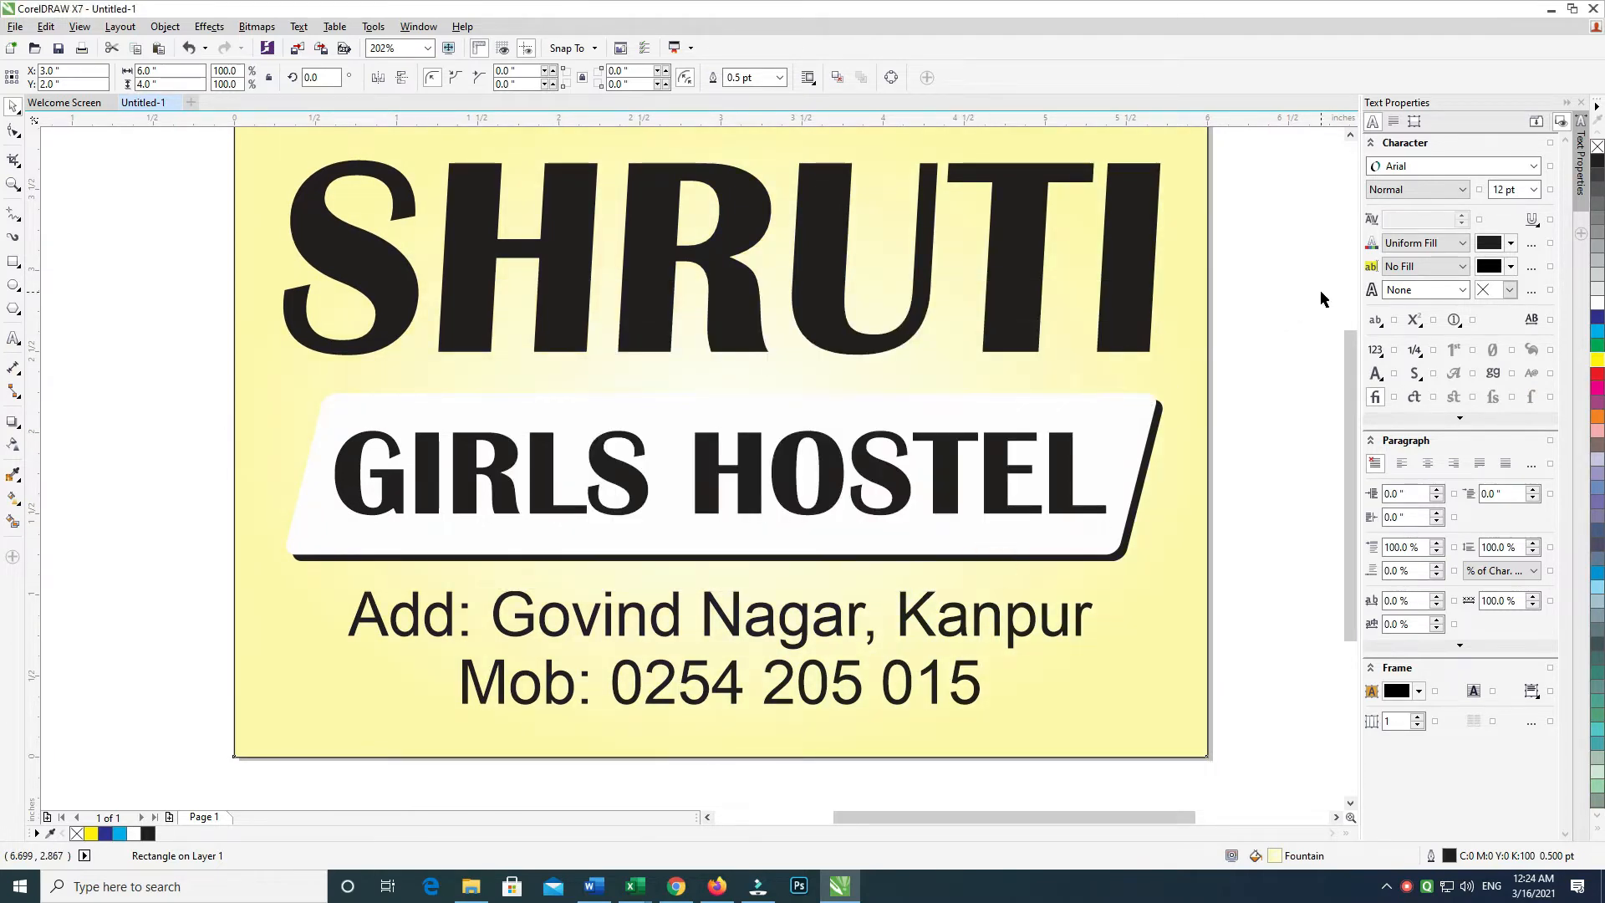
pyautogui.click(1321, 289)
# Select the black shadow shape behind the banner; try a horizontal gradient on it, then undo it
pyautogui.click(1133, 432)
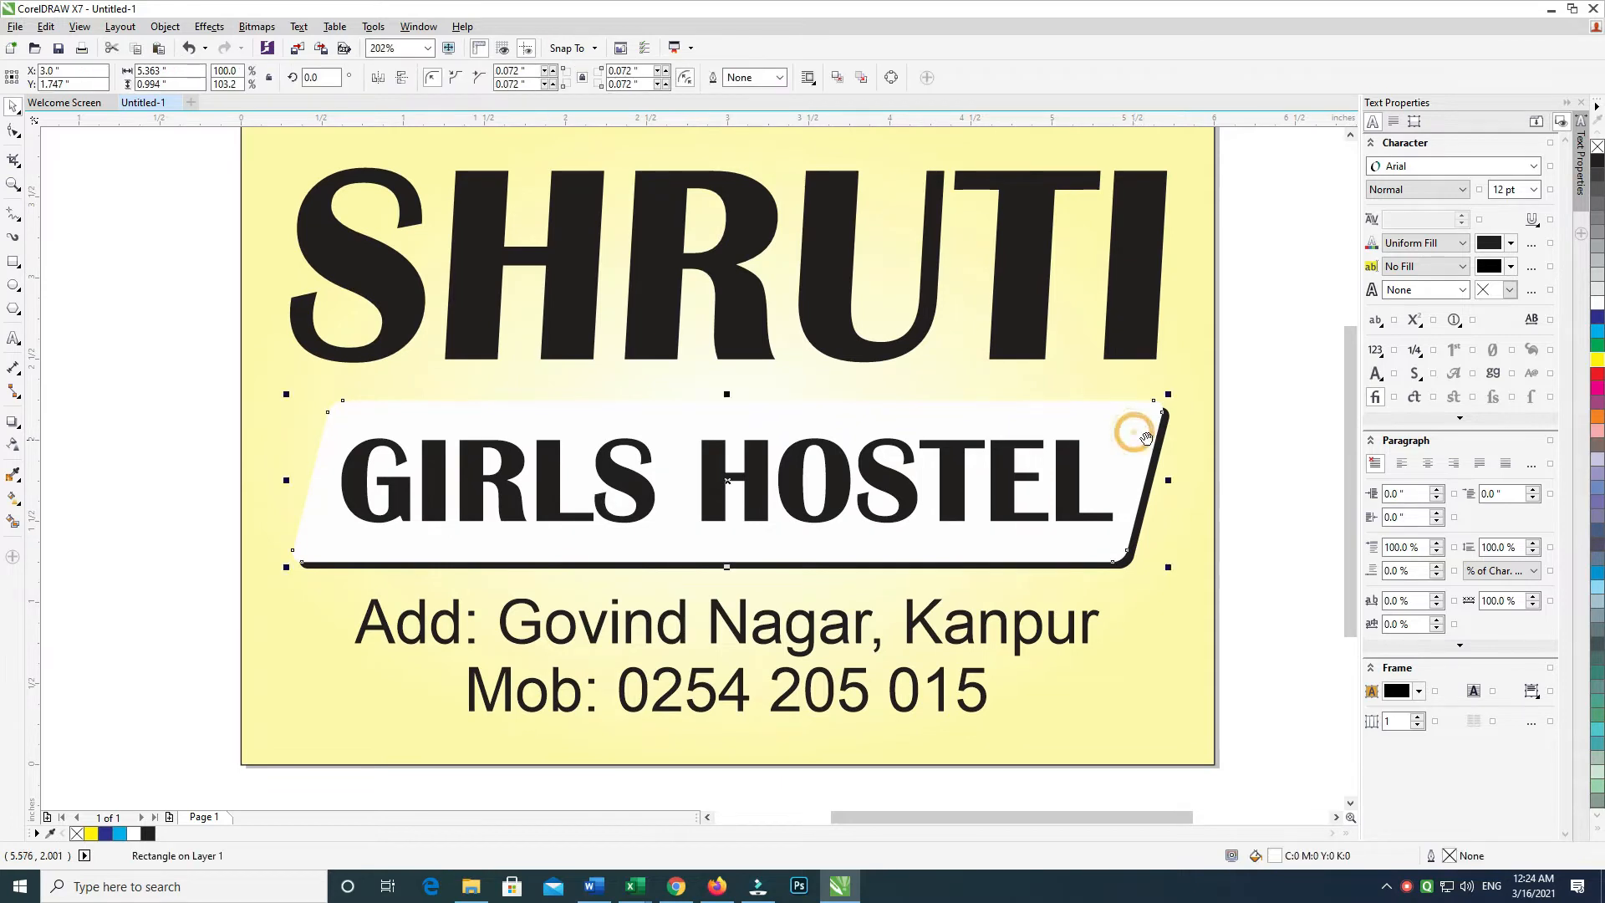
pyautogui.click(1243, 370)
pyautogui.click(1164, 416)
pyautogui.click(1219, 373)
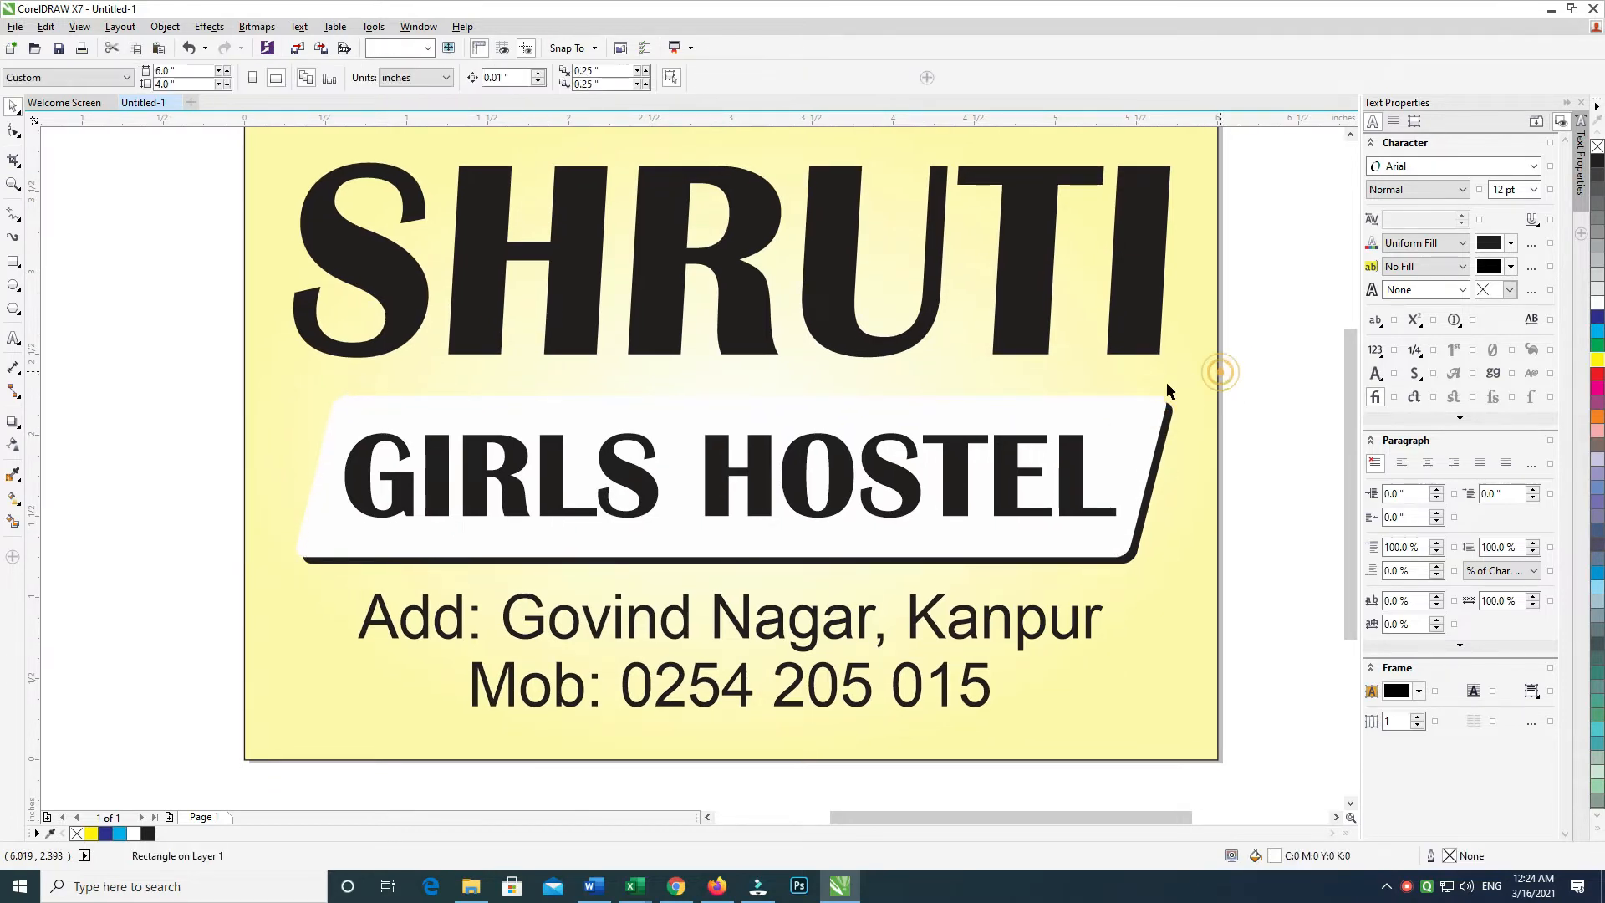
pyautogui.click(1169, 412)
pyautogui.press('g')
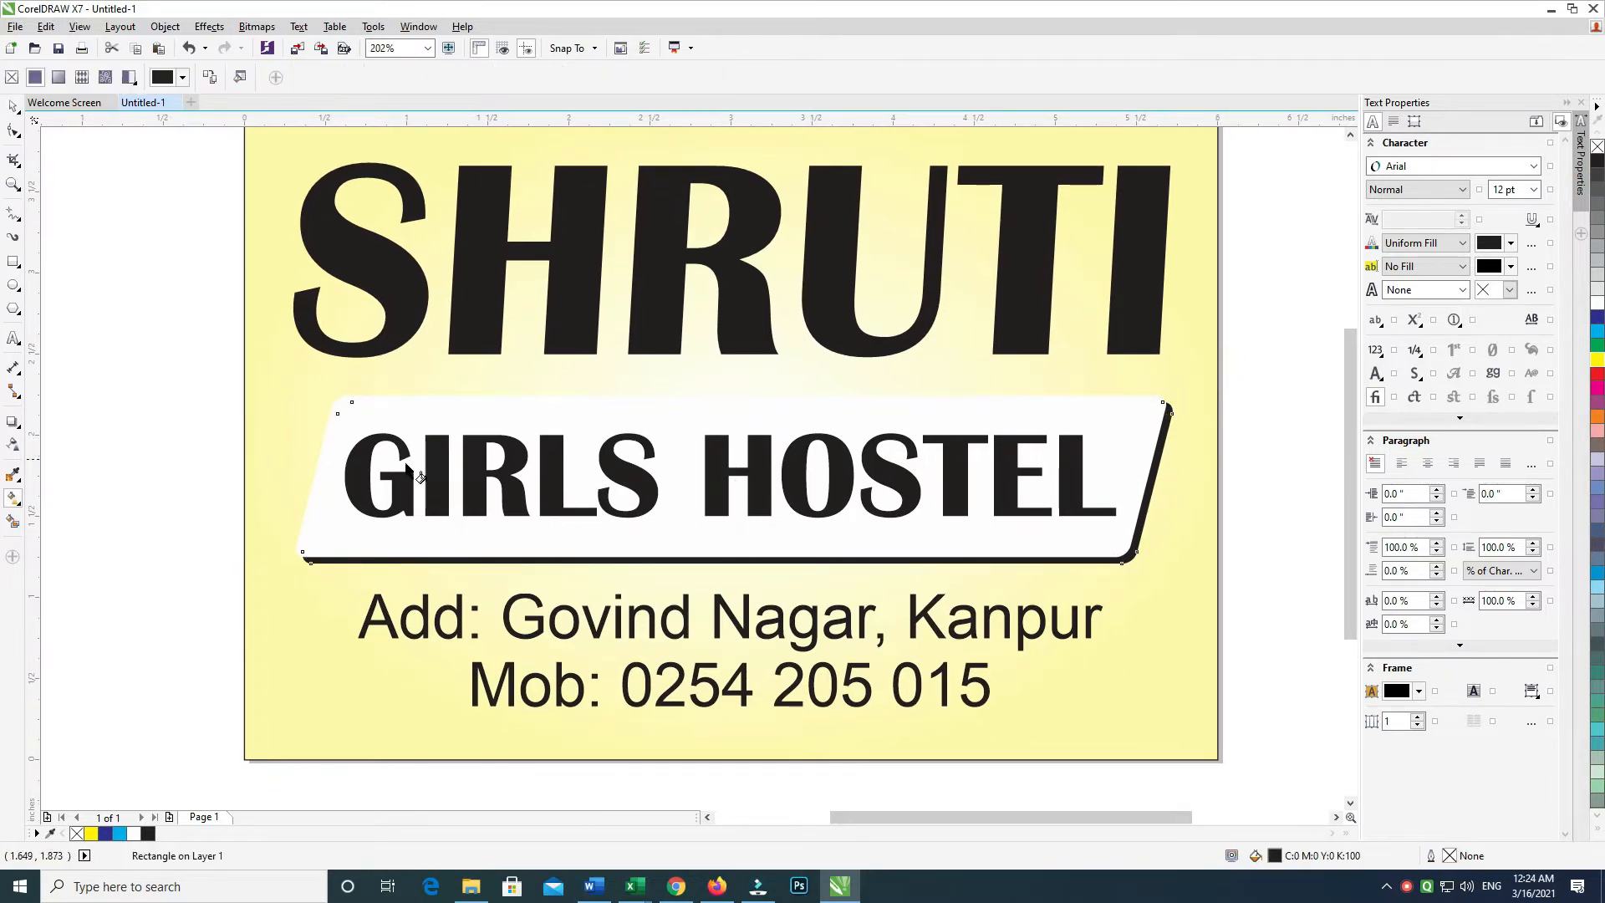
pyautogui.moveTo(317, 469); pyautogui.dragTo(1142, 467)
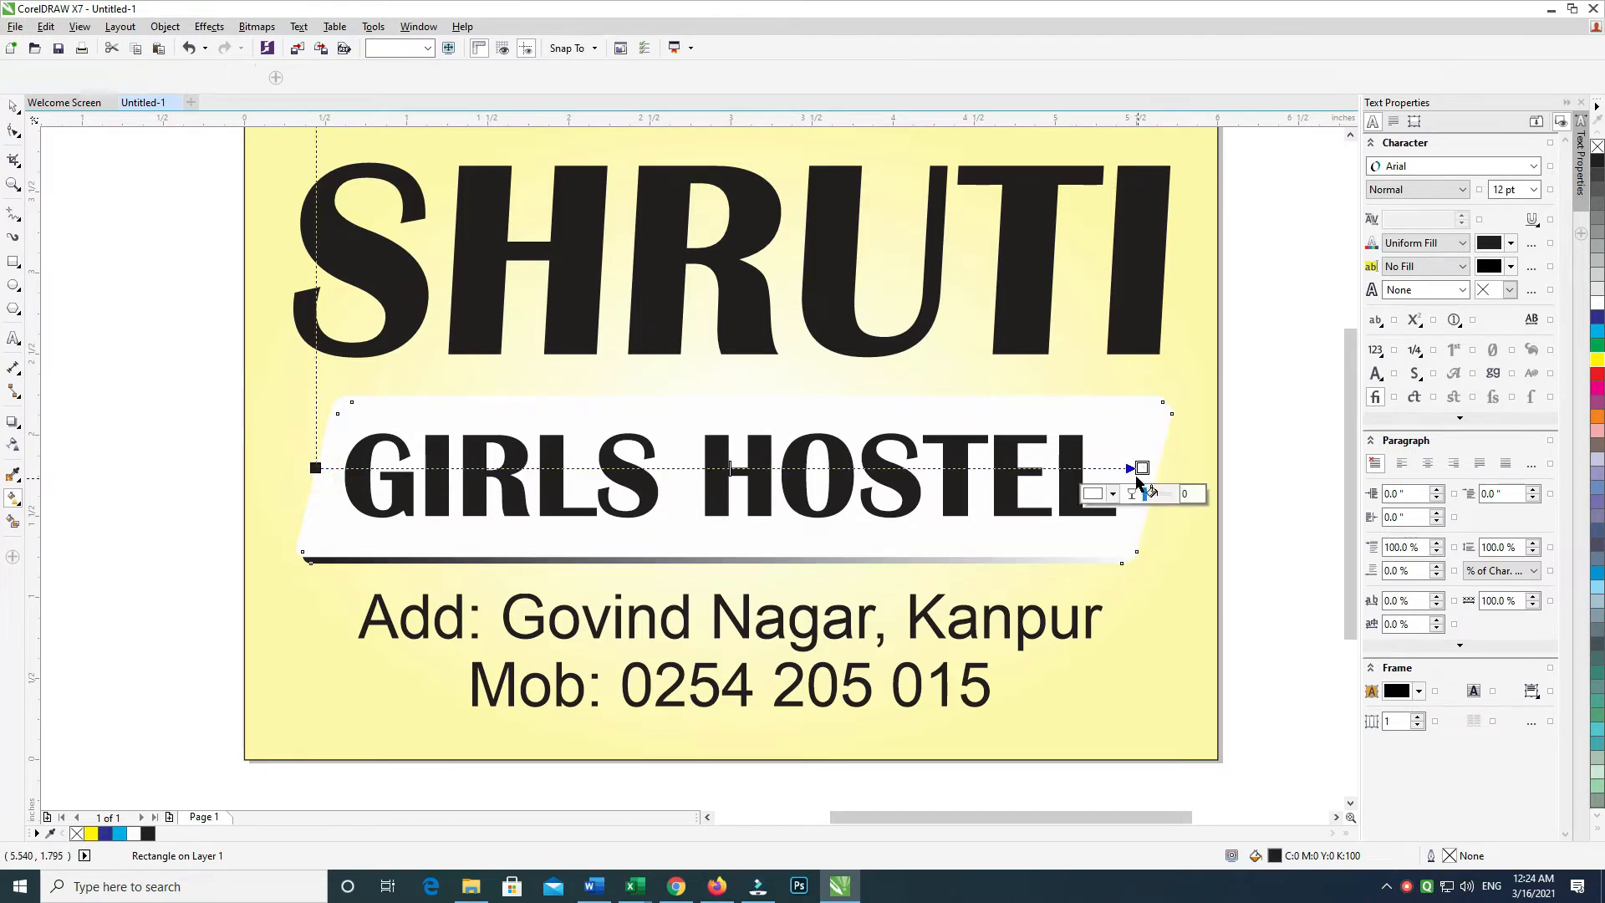
pyautogui.hotkey('ctrl', 'z')
# Give the banner's shadow a top-to-bottom gradient ending in dark red
pyautogui.moveTo(749, 393); pyautogui.dragTo(750, 551)
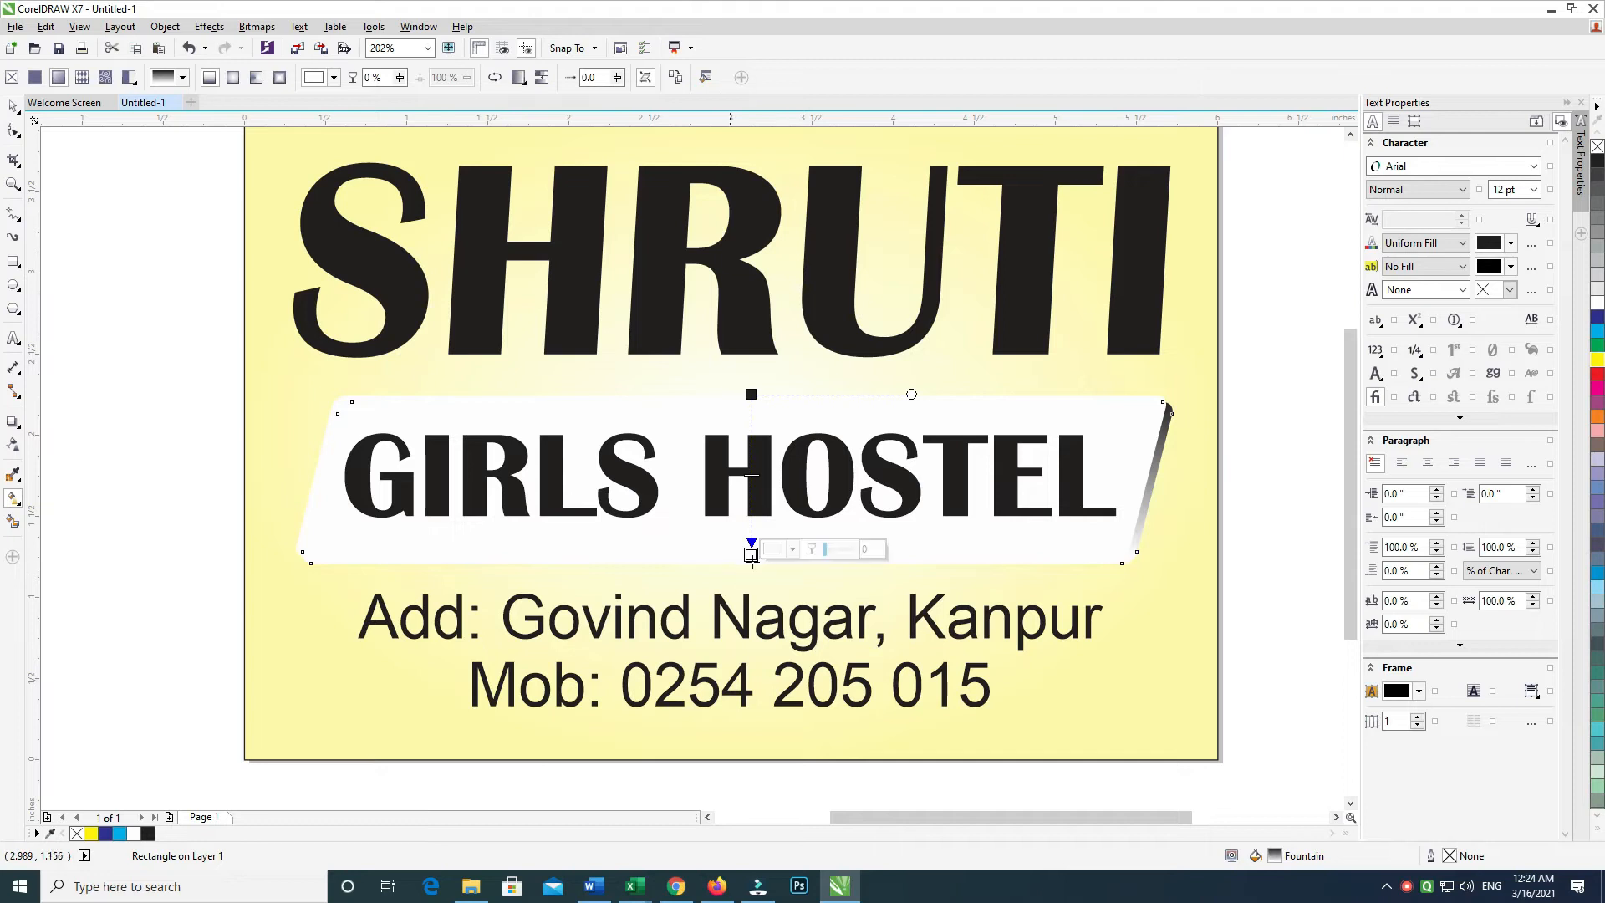
pyautogui.click(794, 548)
pyautogui.click(828, 583)
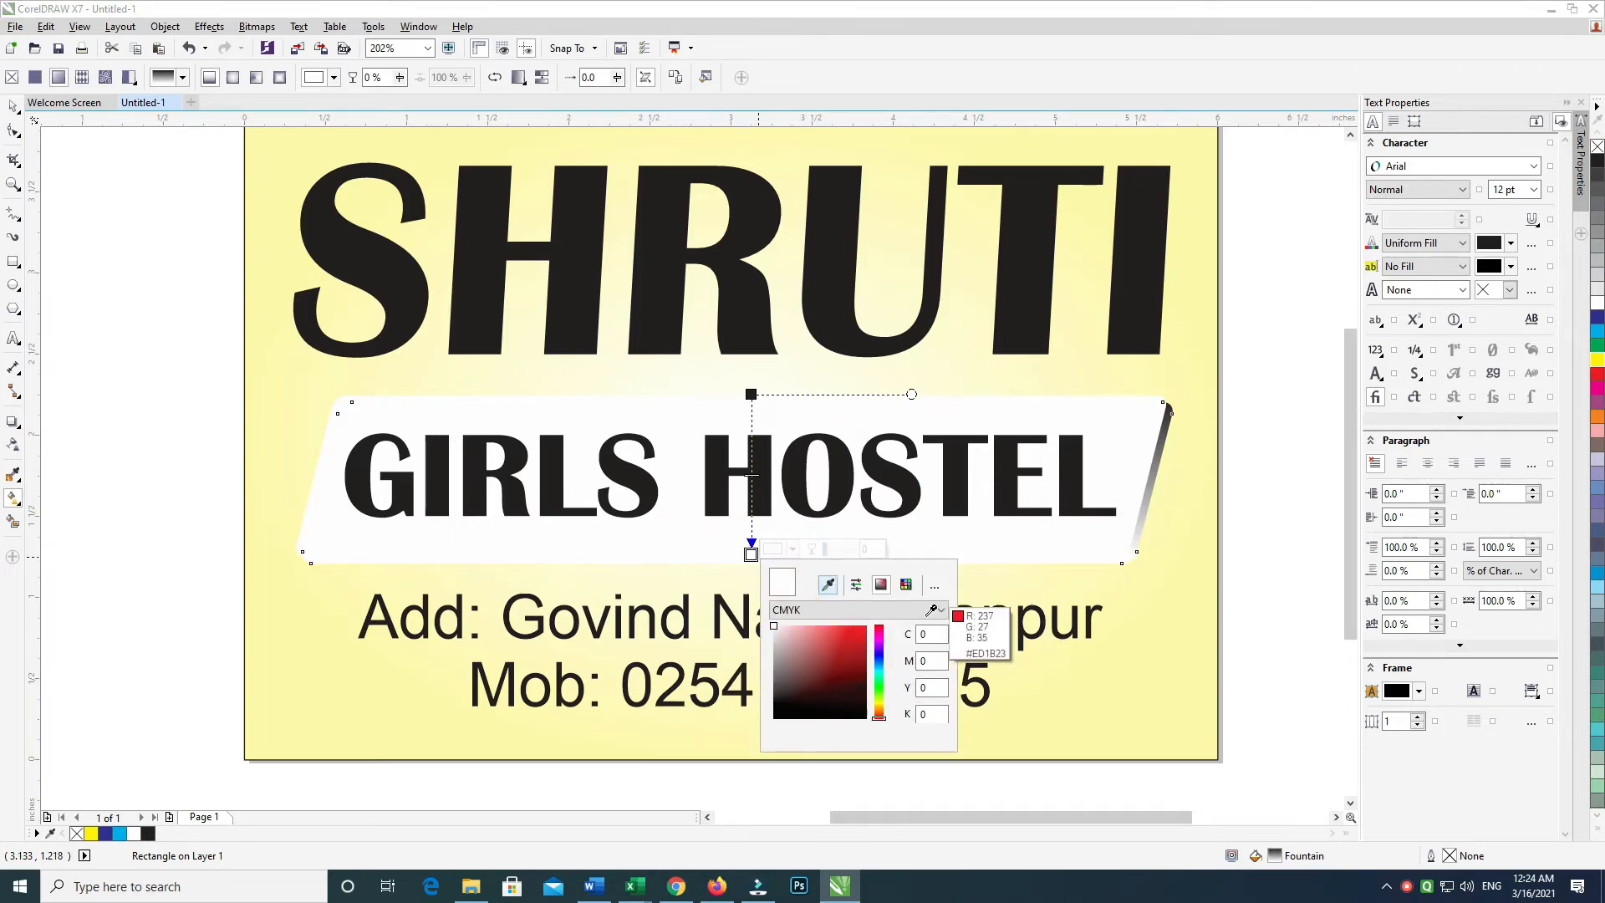
pyautogui.click(849, 697)
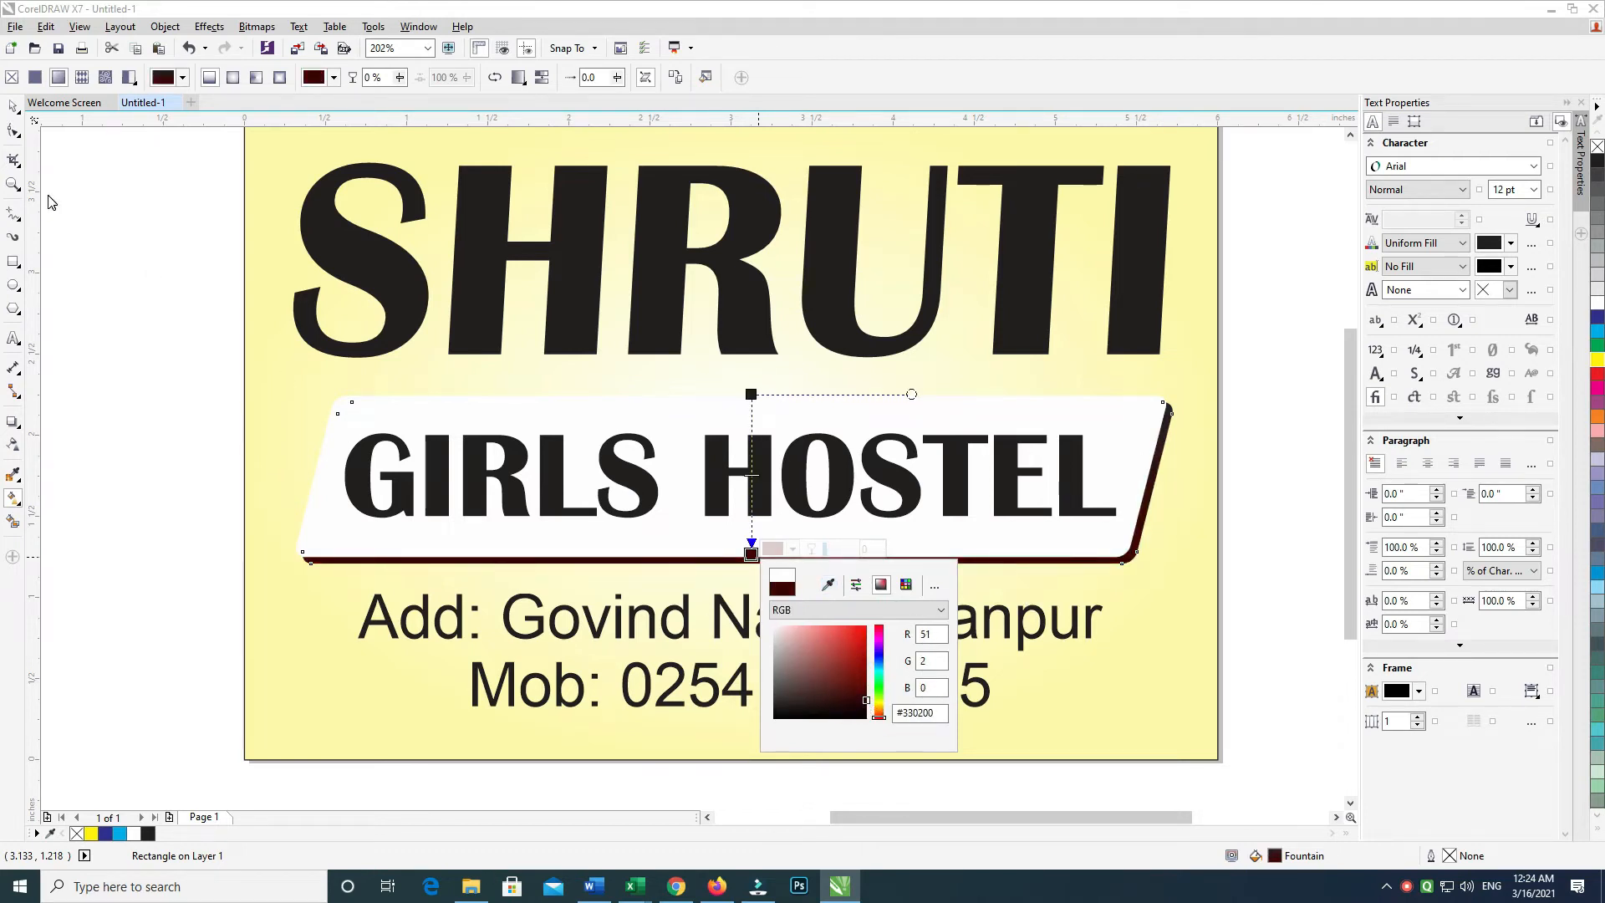
pyautogui.click(12, 108)
# Select the white GIRLS HOSTEL banner and fill it with solid blue
pyautogui.click(548, 454)
pyautogui.keyDown('shift'); pyautogui.click(648, 414); pyautogui.keyUp('shift')
pyautogui.click(1195, 331)
pyautogui.moveTo(1083, 390); pyautogui.dragTo(1047, 332)
pyautogui.click(1247, 352)
pyautogui.click(1104, 356)
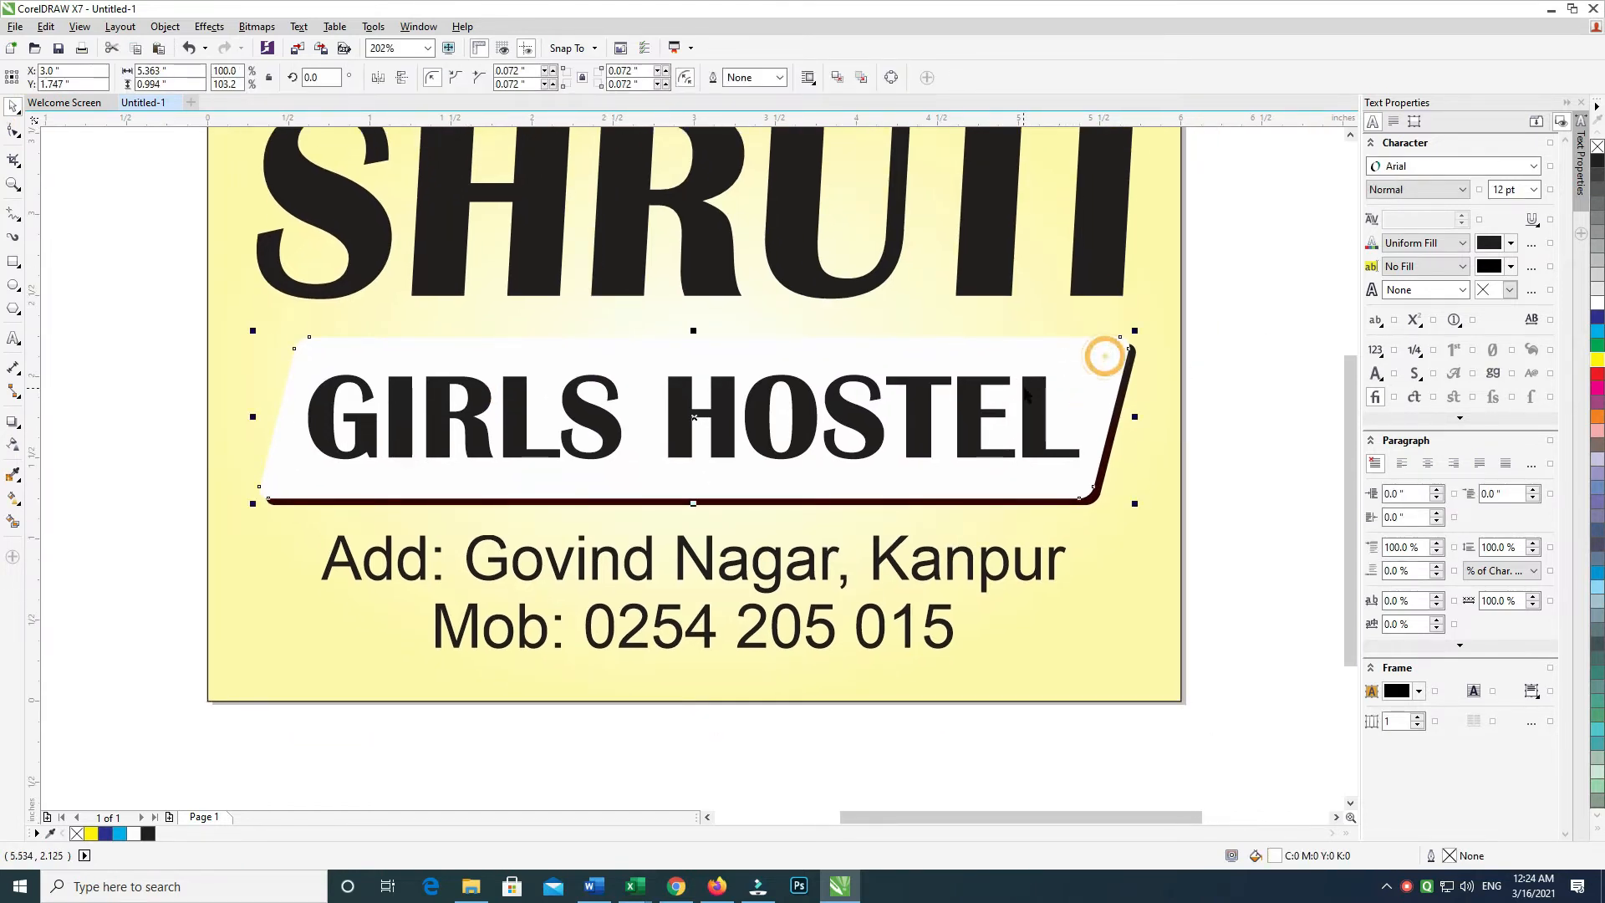
pyautogui.moveTo(1023, 388); pyautogui.dragTo(1071, 400)
pyautogui.moveTo(960, 375)
pyautogui.mouseDown()
pyautogui.moveTo(1007, 388)
pyautogui.moveTo(959, 394)
pyautogui.mouseUp()
pyautogui.click(1601, 319)
# Apply a top-to-bottom gradient to the banner, setting its end colour to a bright saturated blue in RGB
pyautogui.press('g')
pyautogui.moveTo(850, 360); pyautogui.dragTo(848, 519)
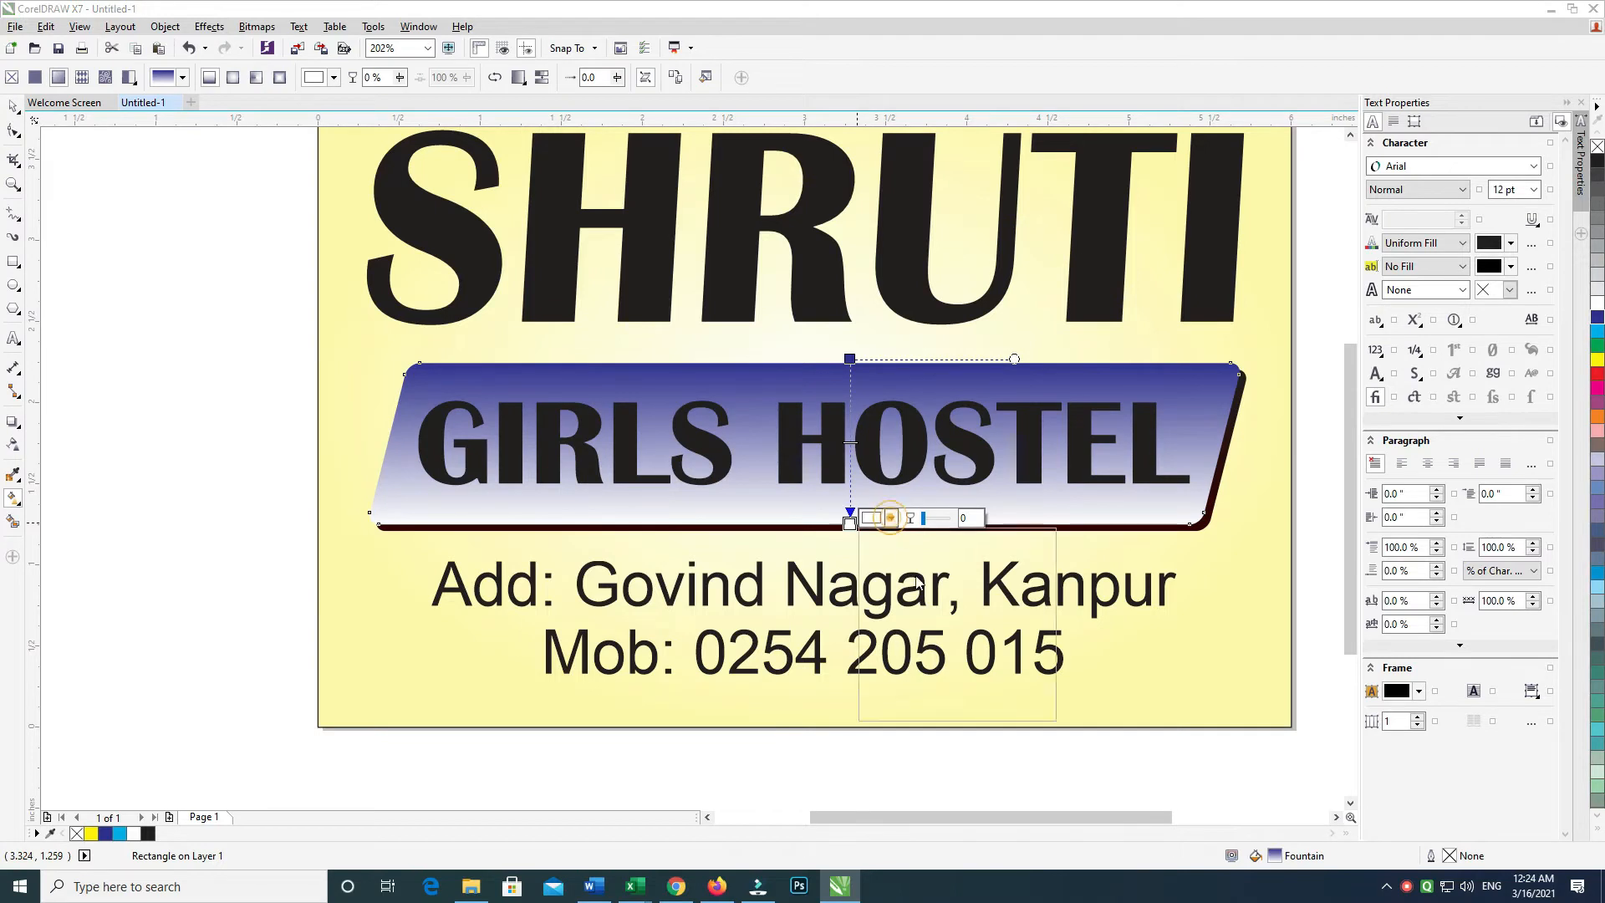
pyautogui.click(891, 518)
pyautogui.click(976, 631)
pyautogui.click(956, 658)
pyautogui.click(954, 633)
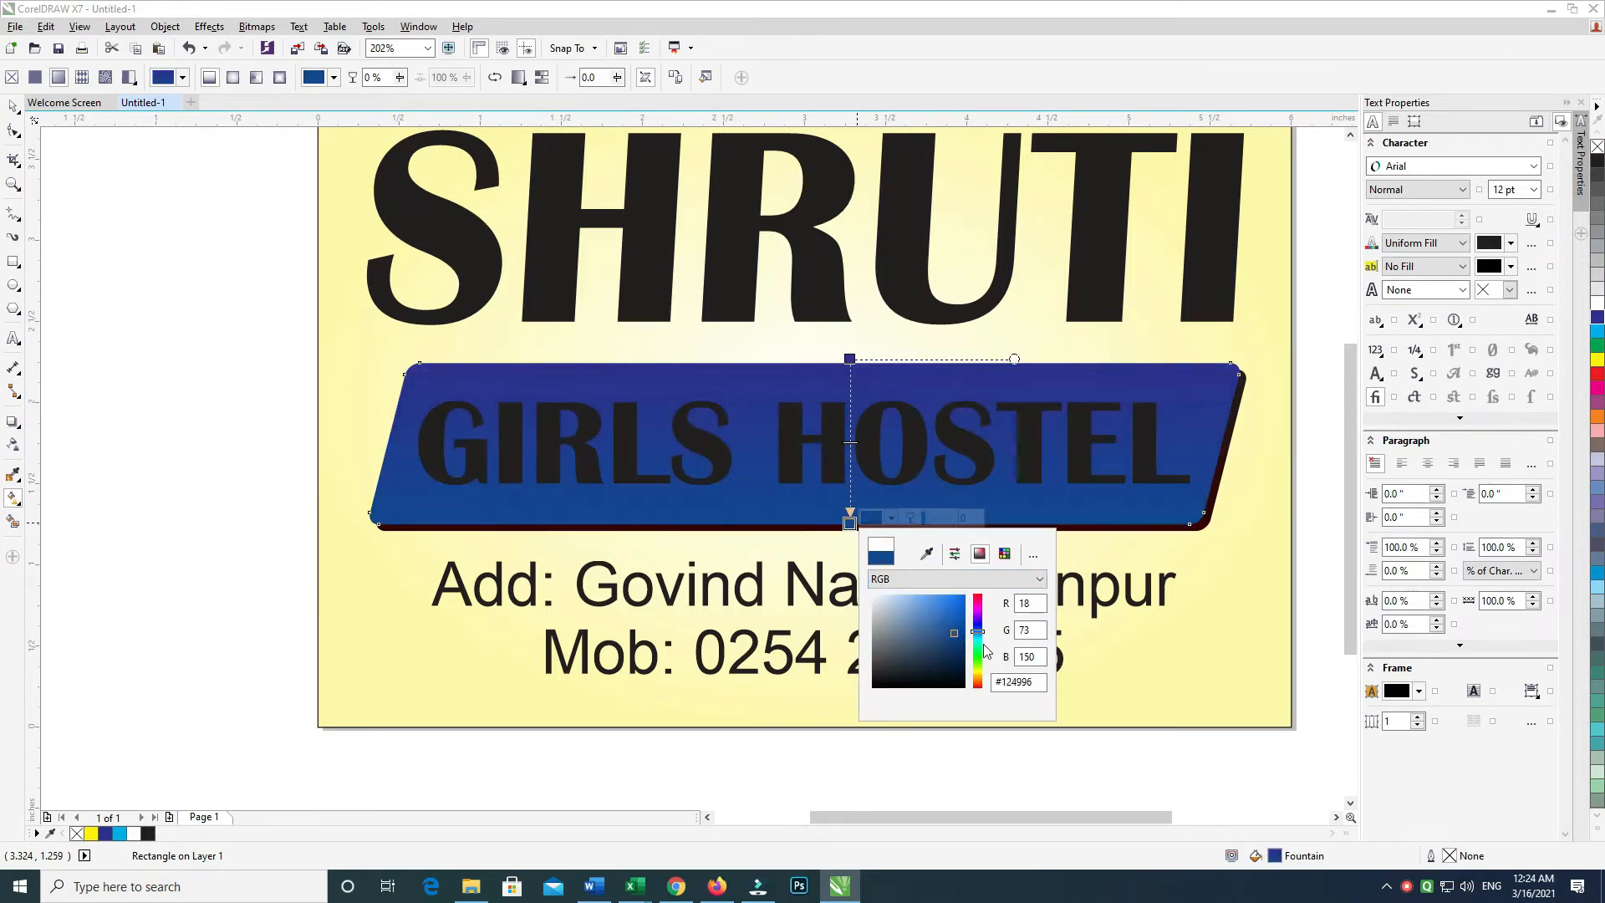
pyautogui.click(977, 638)
pyautogui.click(976, 629)
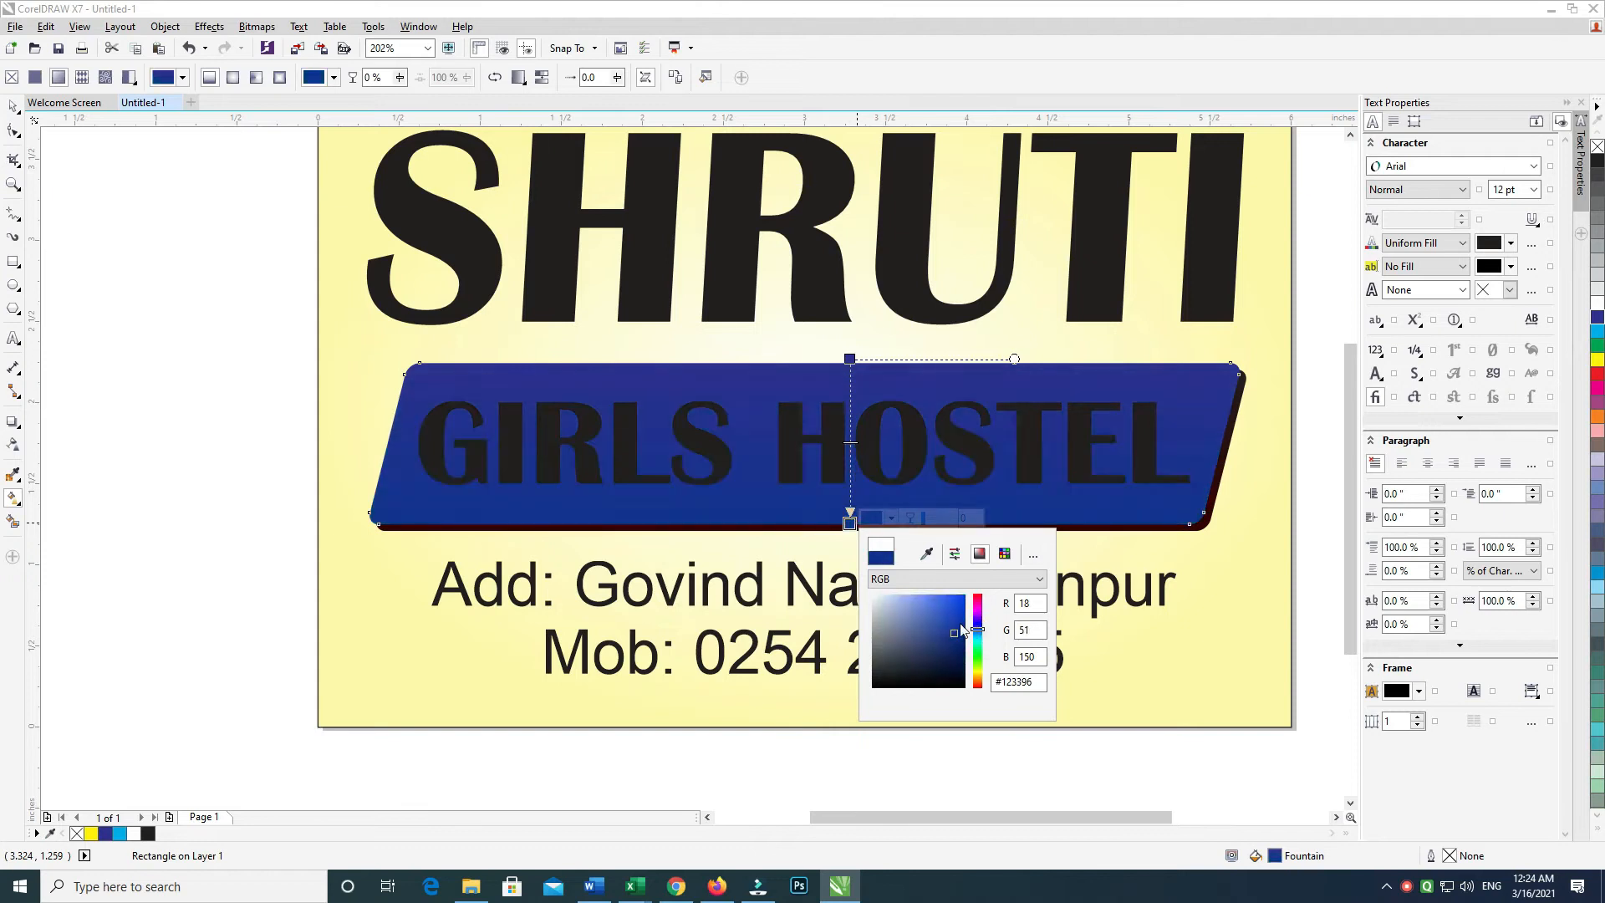
pyautogui.moveTo(967, 628); pyautogui.dragTo(965, 595)
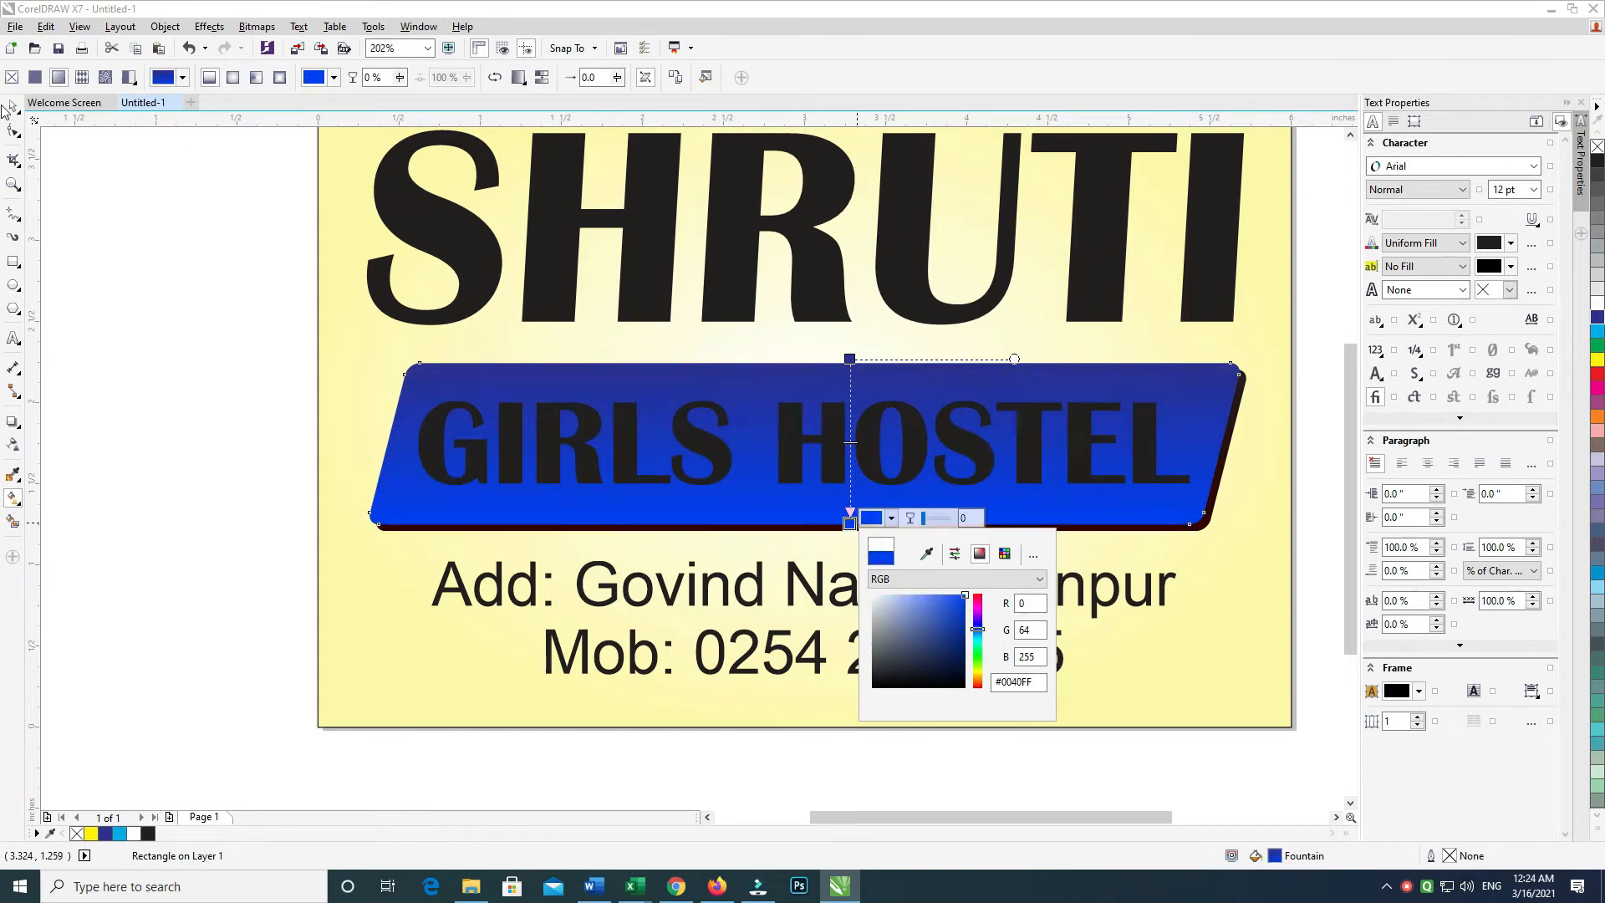
pyautogui.click(14, 109)
# Adjust the banner's gradient handles so the fill spans exactly its top to bottom edge
pyautogui.click(152, 287)
pyautogui.click(785, 377)
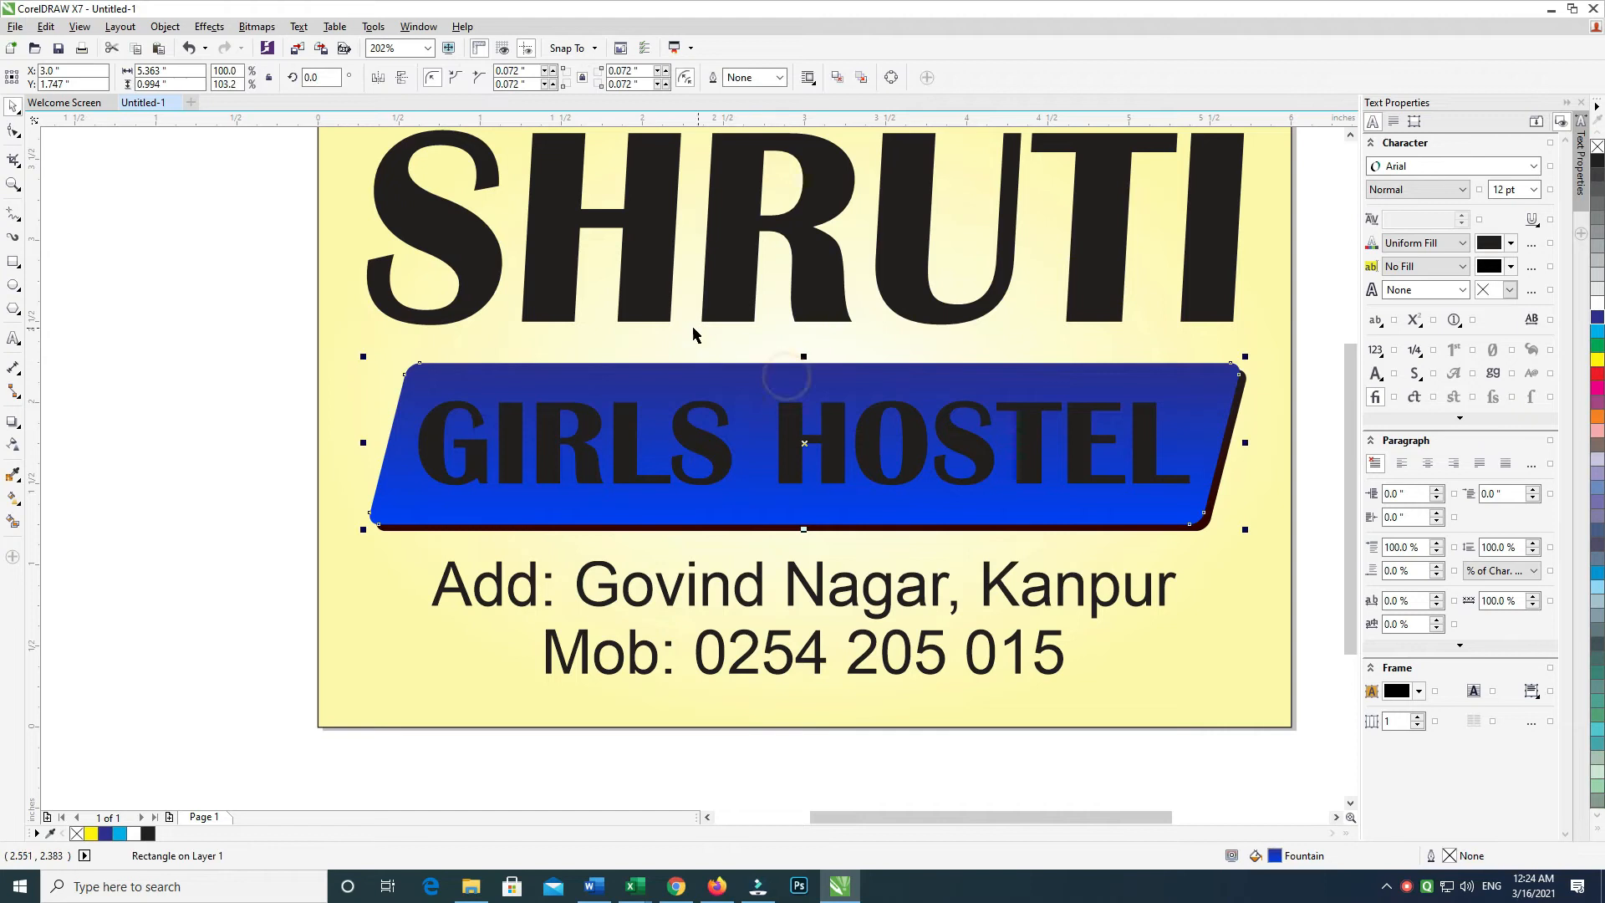
pyautogui.press('g')
pyautogui.moveTo(849, 359)
pyautogui.mouseDown()
pyautogui.moveTo(808, 597)
pyautogui.moveTo(862, 572)
pyautogui.moveTo(827, 465)
pyautogui.moveTo(849, 382)
pyautogui.mouseUp()
pyautogui.moveTo(849, 572); pyautogui.dragTo(834, 549)
pyautogui.moveTo(849, 382); pyautogui.dragTo(849, 366)
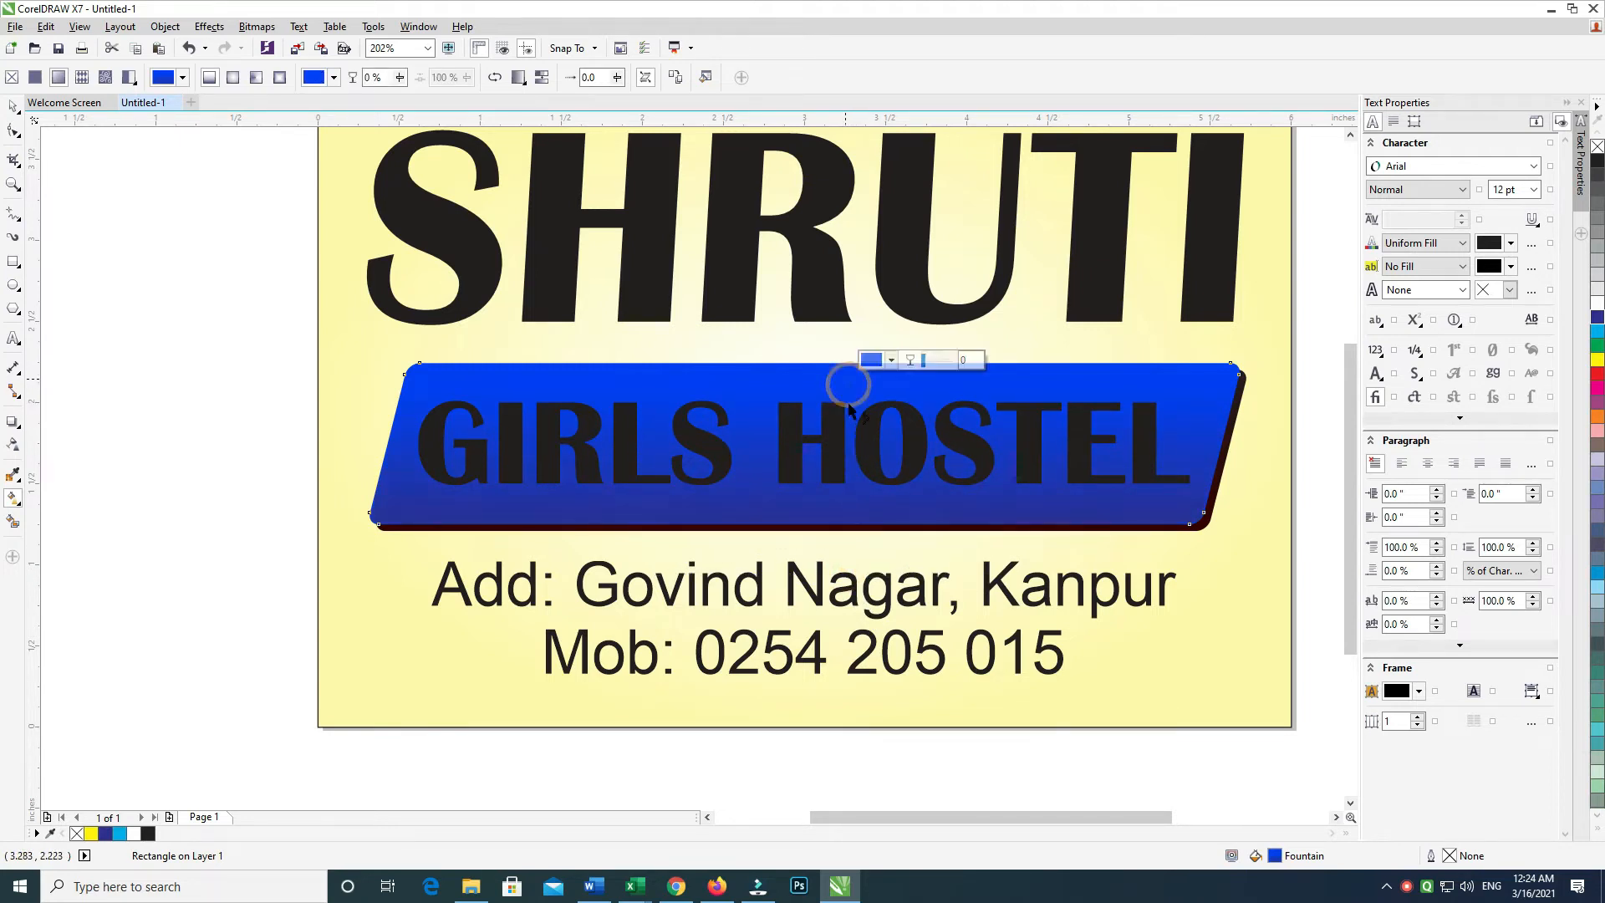
pyautogui.moveTo(849, 532); pyautogui.dragTo(849, 511)
pyautogui.click(13, 106)
pyautogui.click(675, 410)
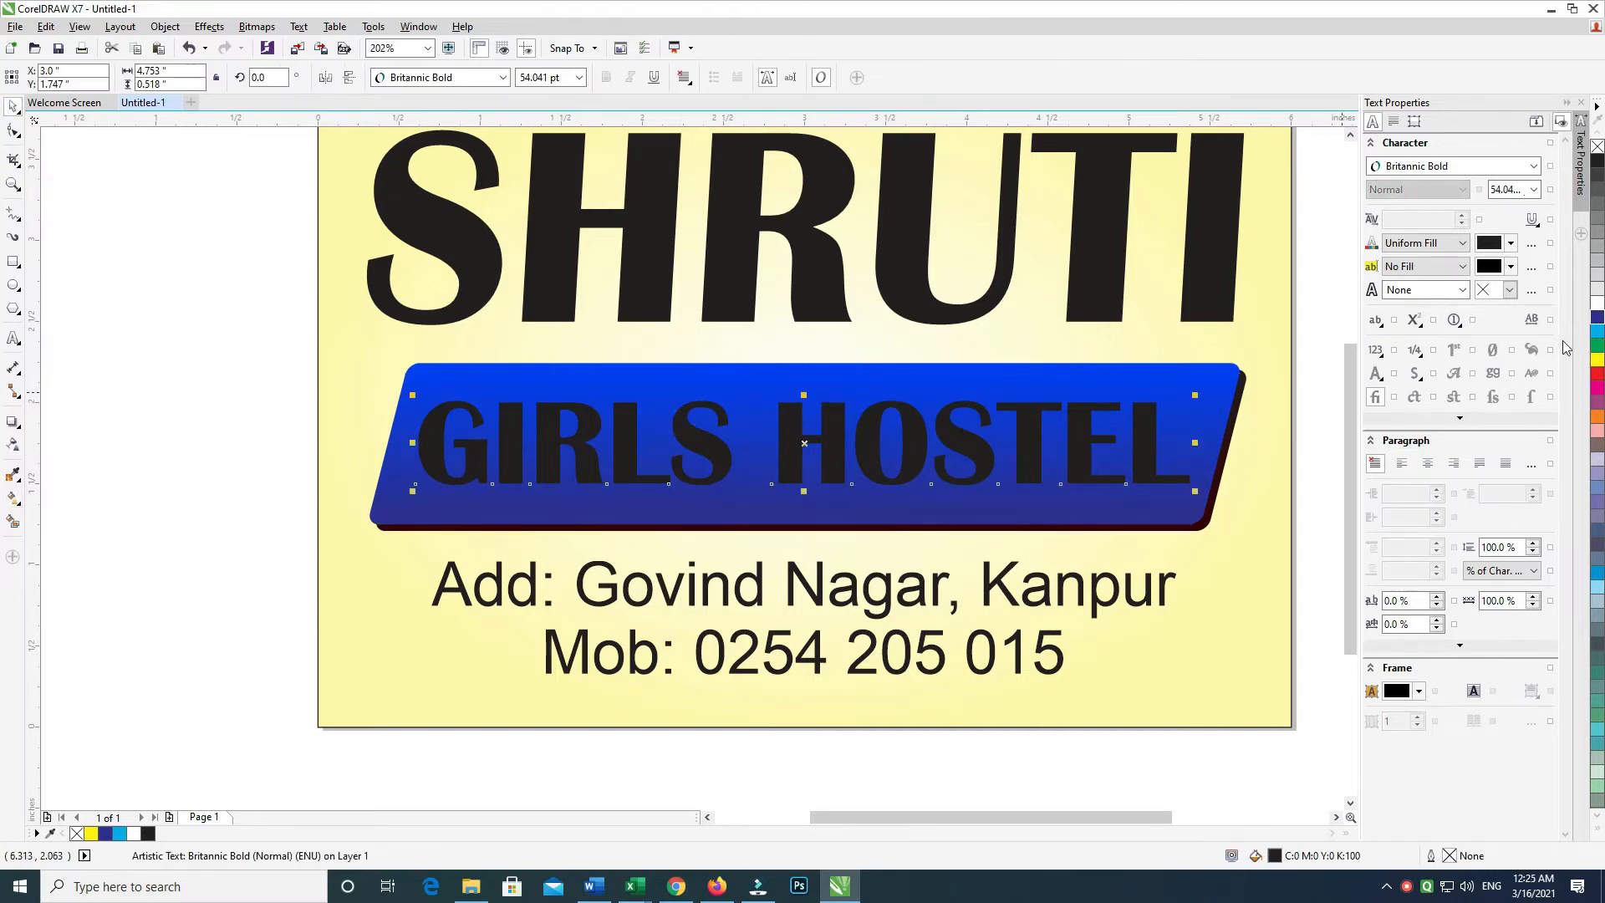
# Make the GIRLS HOSTEL text white and centre it horizontally on the blue banner
pyautogui.click(1594, 306)
pyautogui.keyDown('shift'); pyautogui.click(917, 528); pyautogui.keyUp('shift')
pyautogui.press('c')
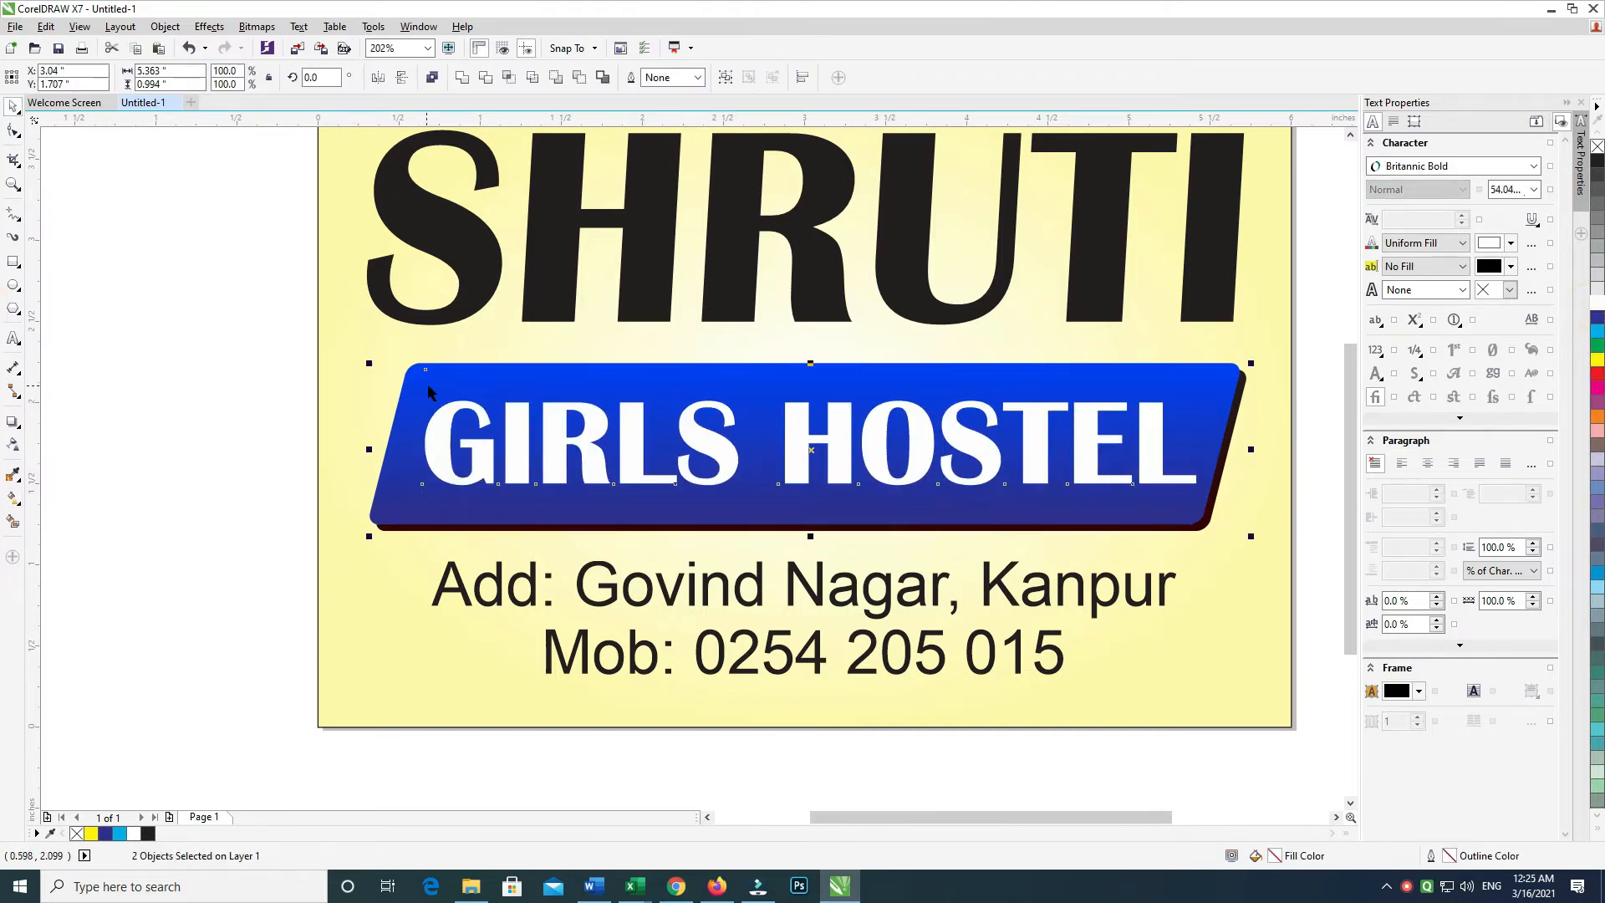
pyautogui.press('F4')
pyautogui.click(346, 454)
pyautogui.click(769, 516)
pyautogui.keyDown('shift'); pyautogui.click(801, 585); pyautogui.keyUp('shift')
pyautogui.press('c')
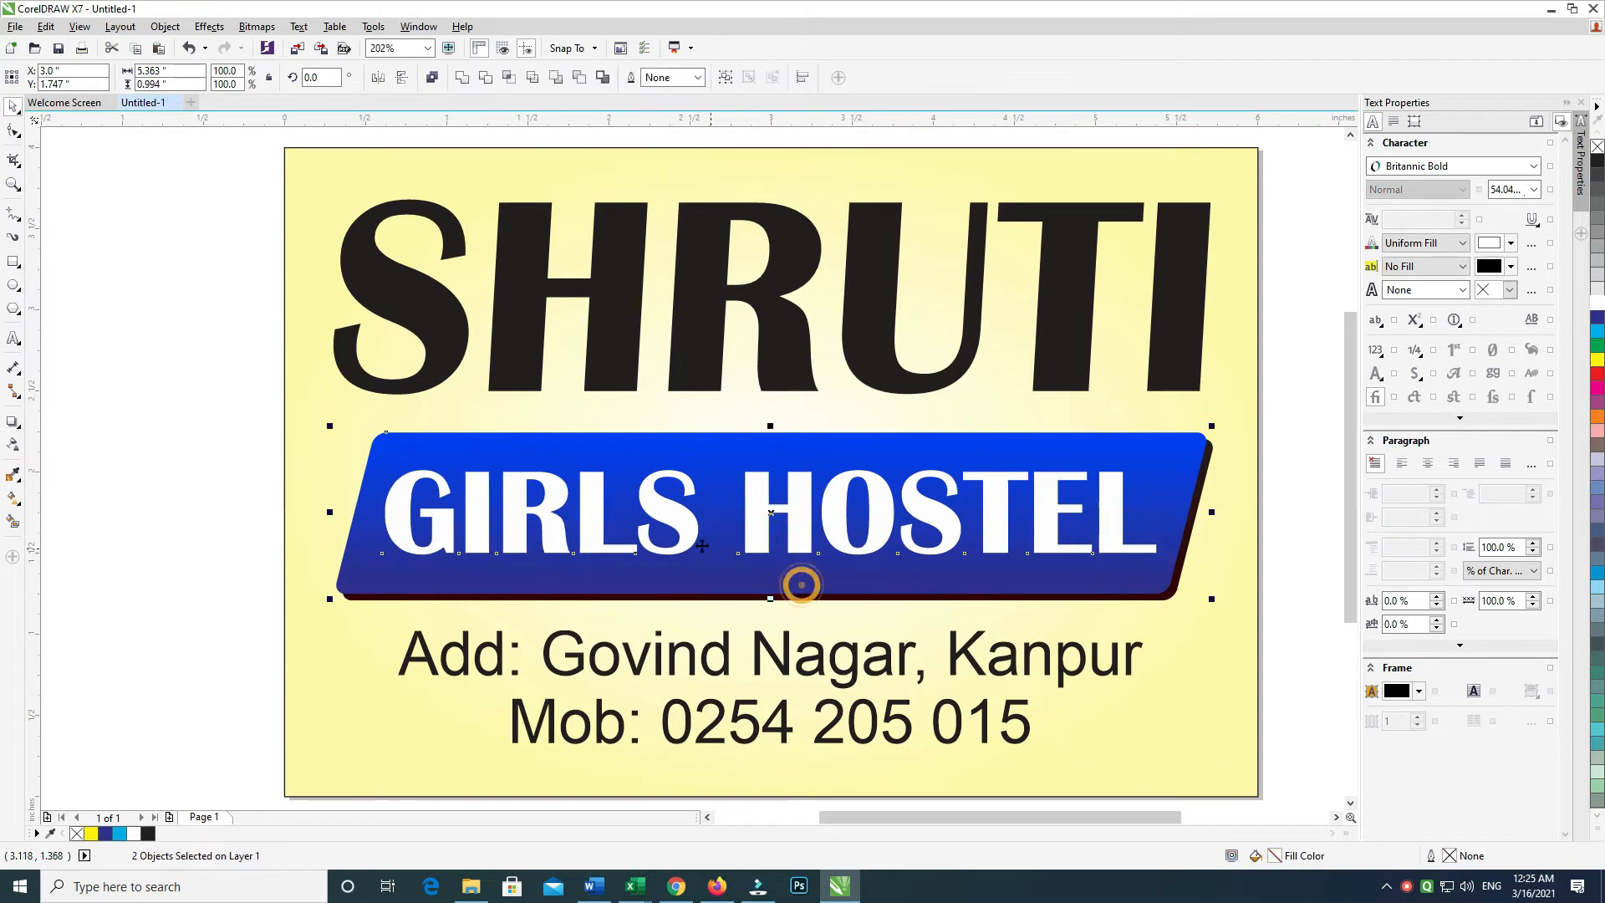
pyautogui.click(193, 334)
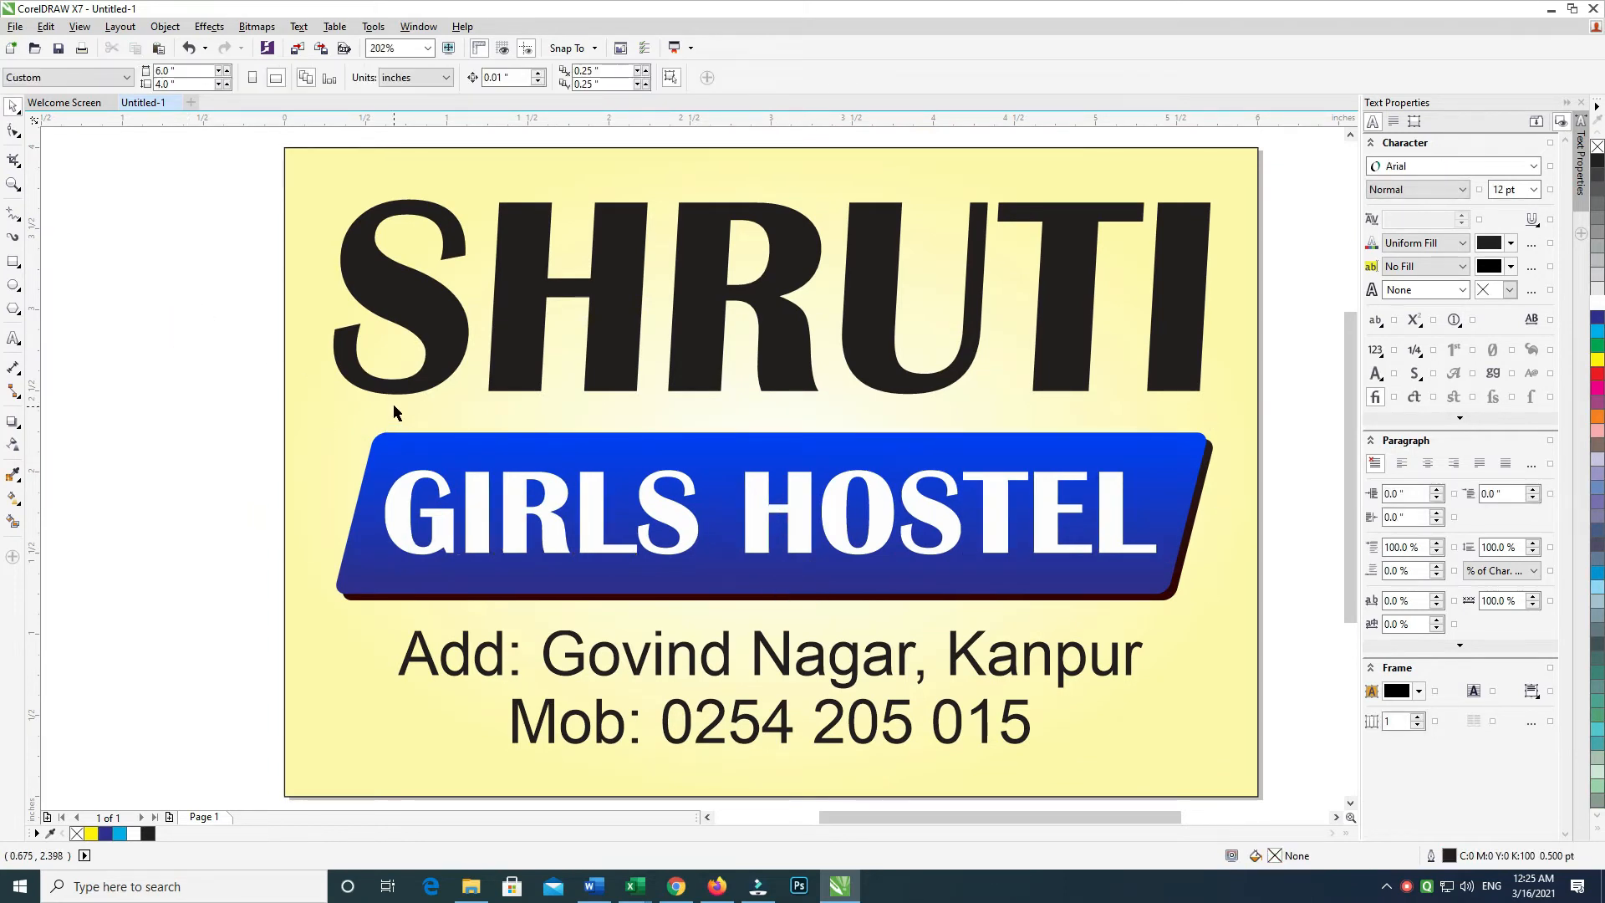
# Shift the view to show the whole sign and briefly try the drop shadow tool
pyautogui.click(494, 366)
pyautogui.click(268, 423)
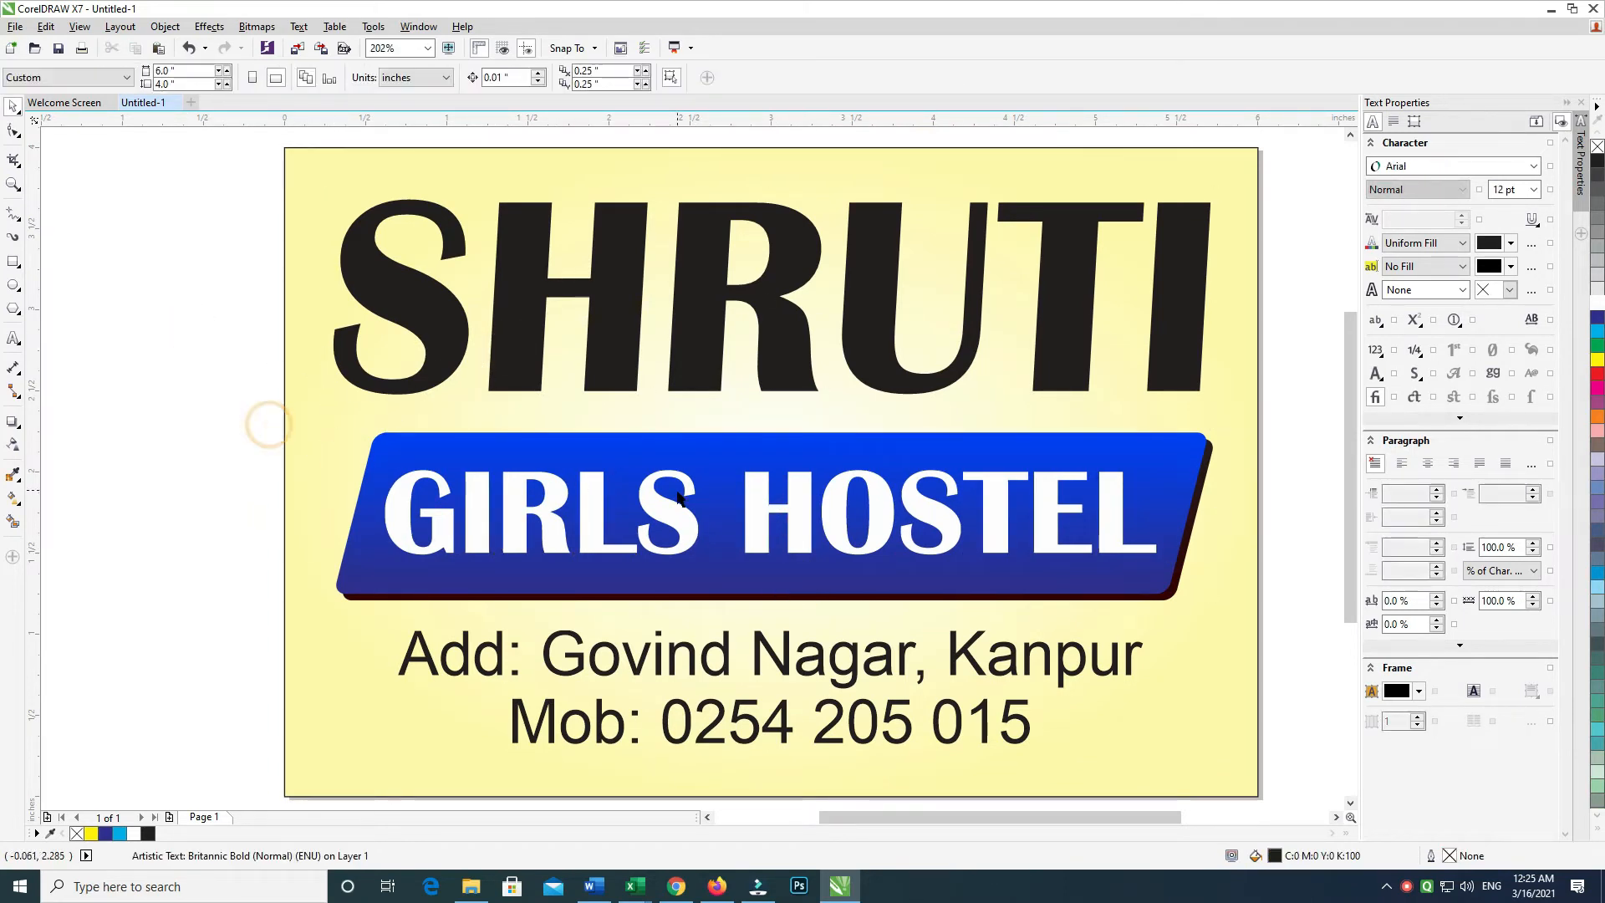
pyautogui.click(660, 504)
pyautogui.moveTo(697, 354); pyautogui.dragTo(673, 401)
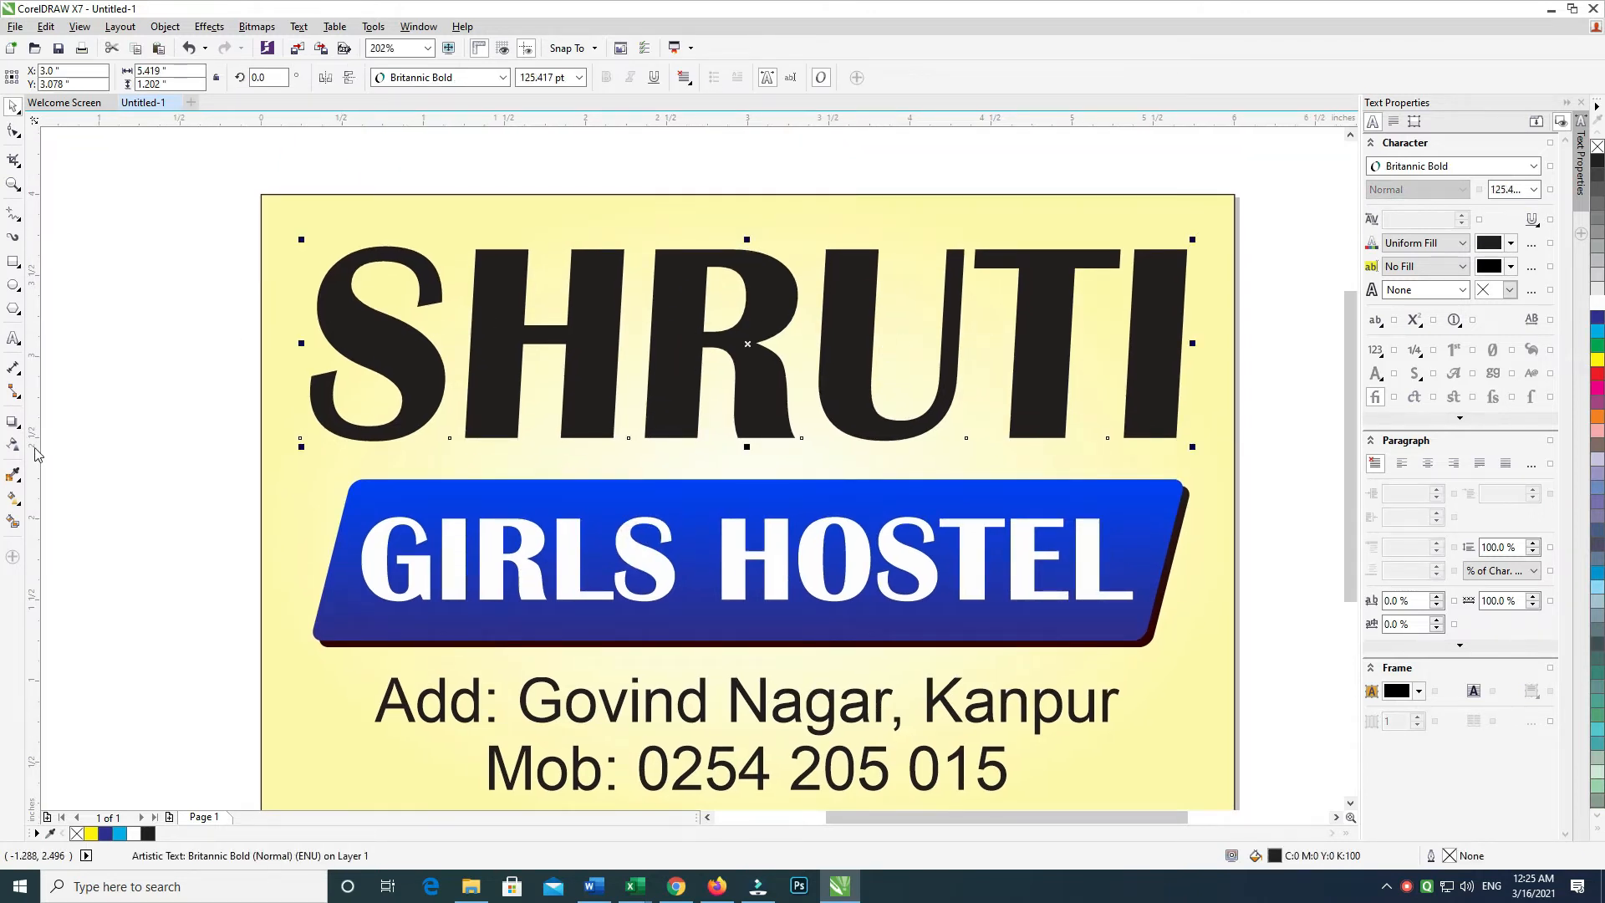
pyautogui.click(17, 426)
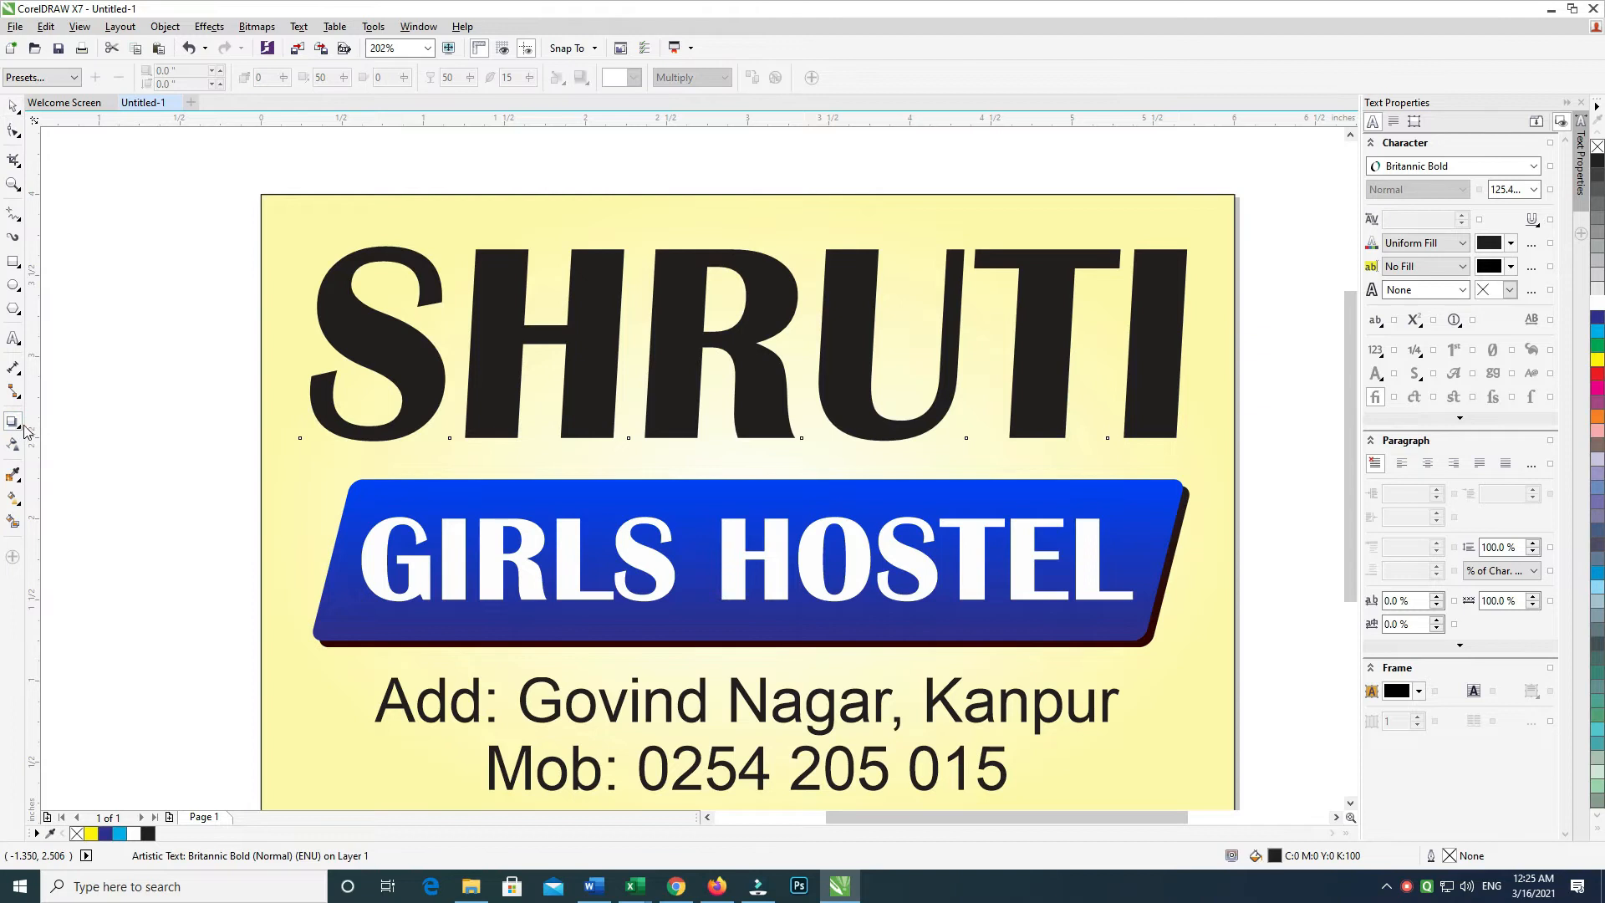
pyautogui.click(13, 107)
pyautogui.click(158, 233)
# Fill SHRUTI red and give it a 3.0 pt rounded-corner outline behind the fill
pyautogui.click(352, 316)
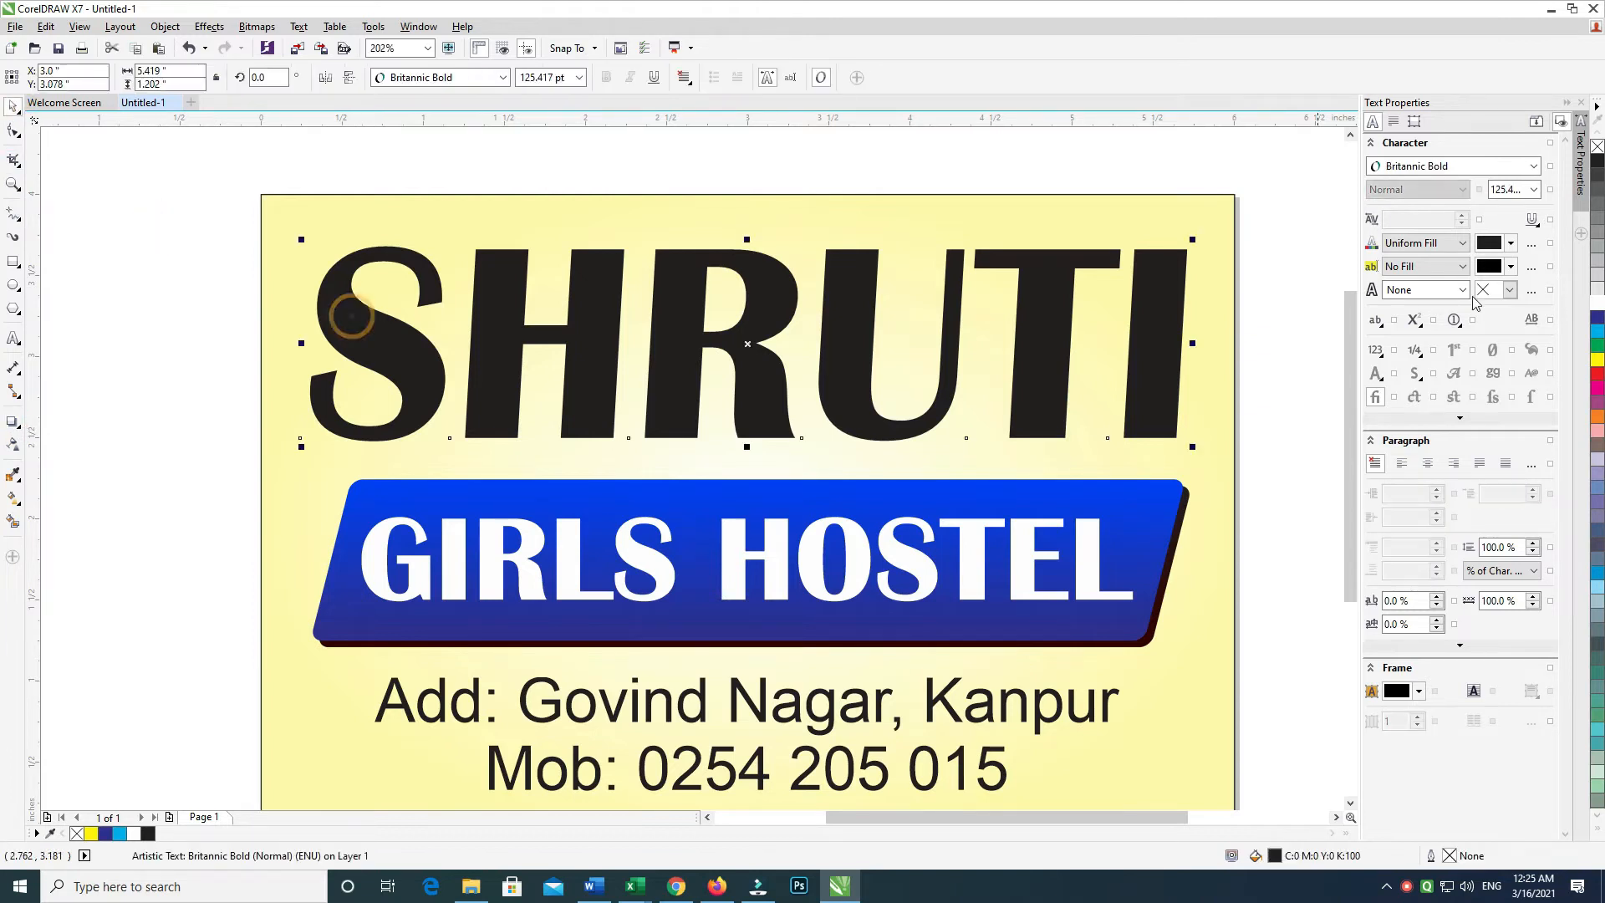
pyautogui.click(1597, 374)
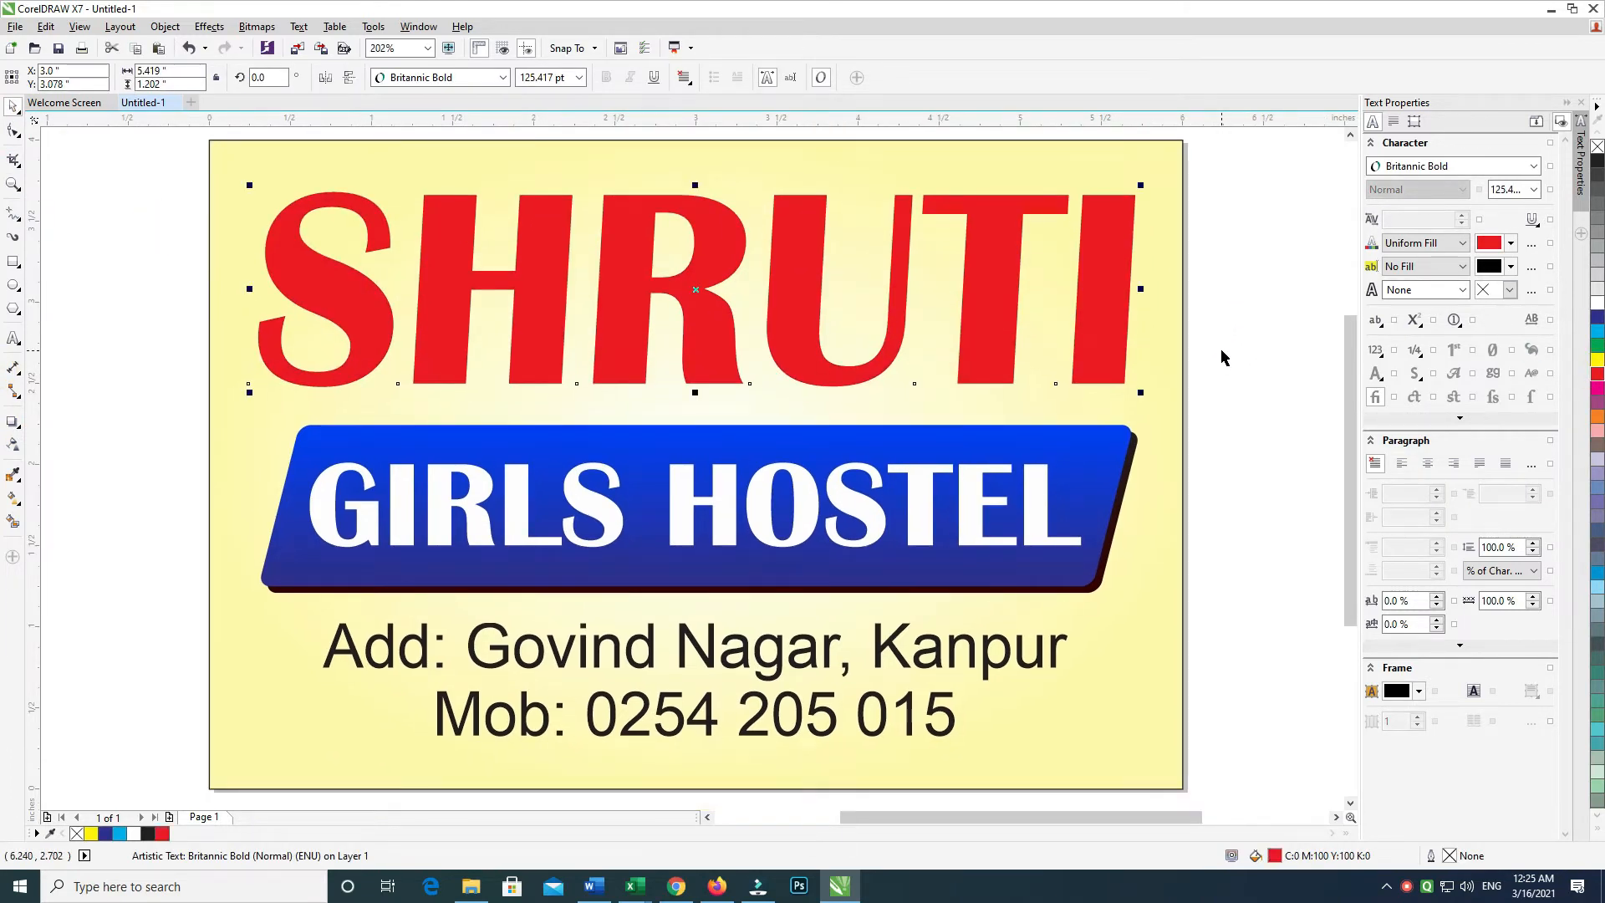
pyautogui.press('F12')
pyautogui.click(696, 333)
pyautogui.click(674, 429)
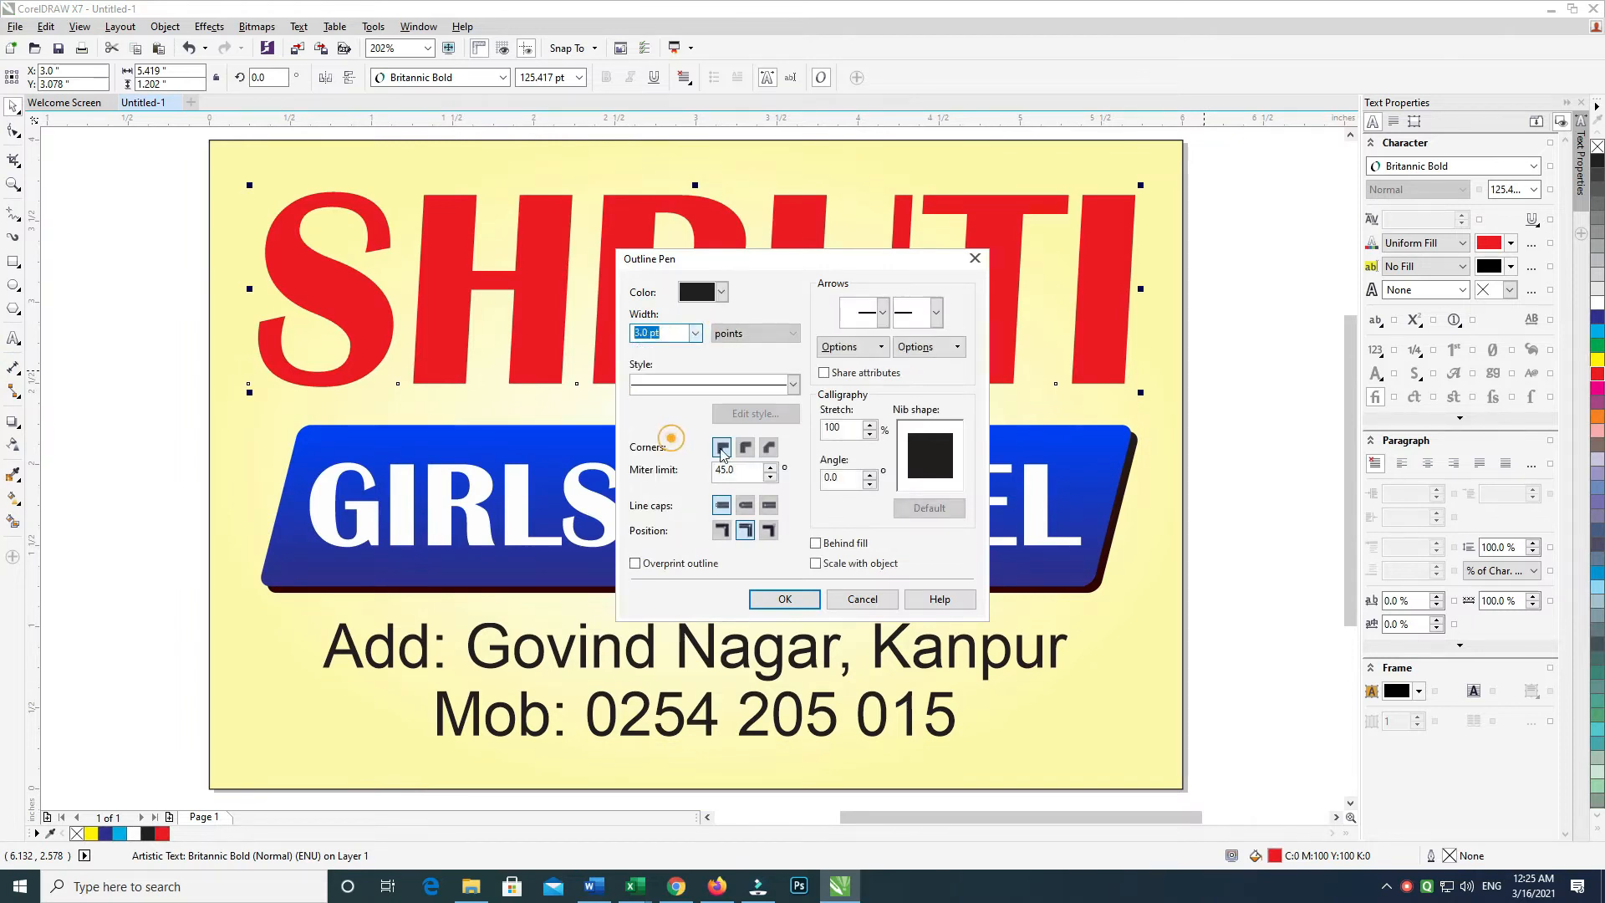
pyautogui.click(745, 447)
pyautogui.click(815, 543)
pyautogui.click(784, 599)
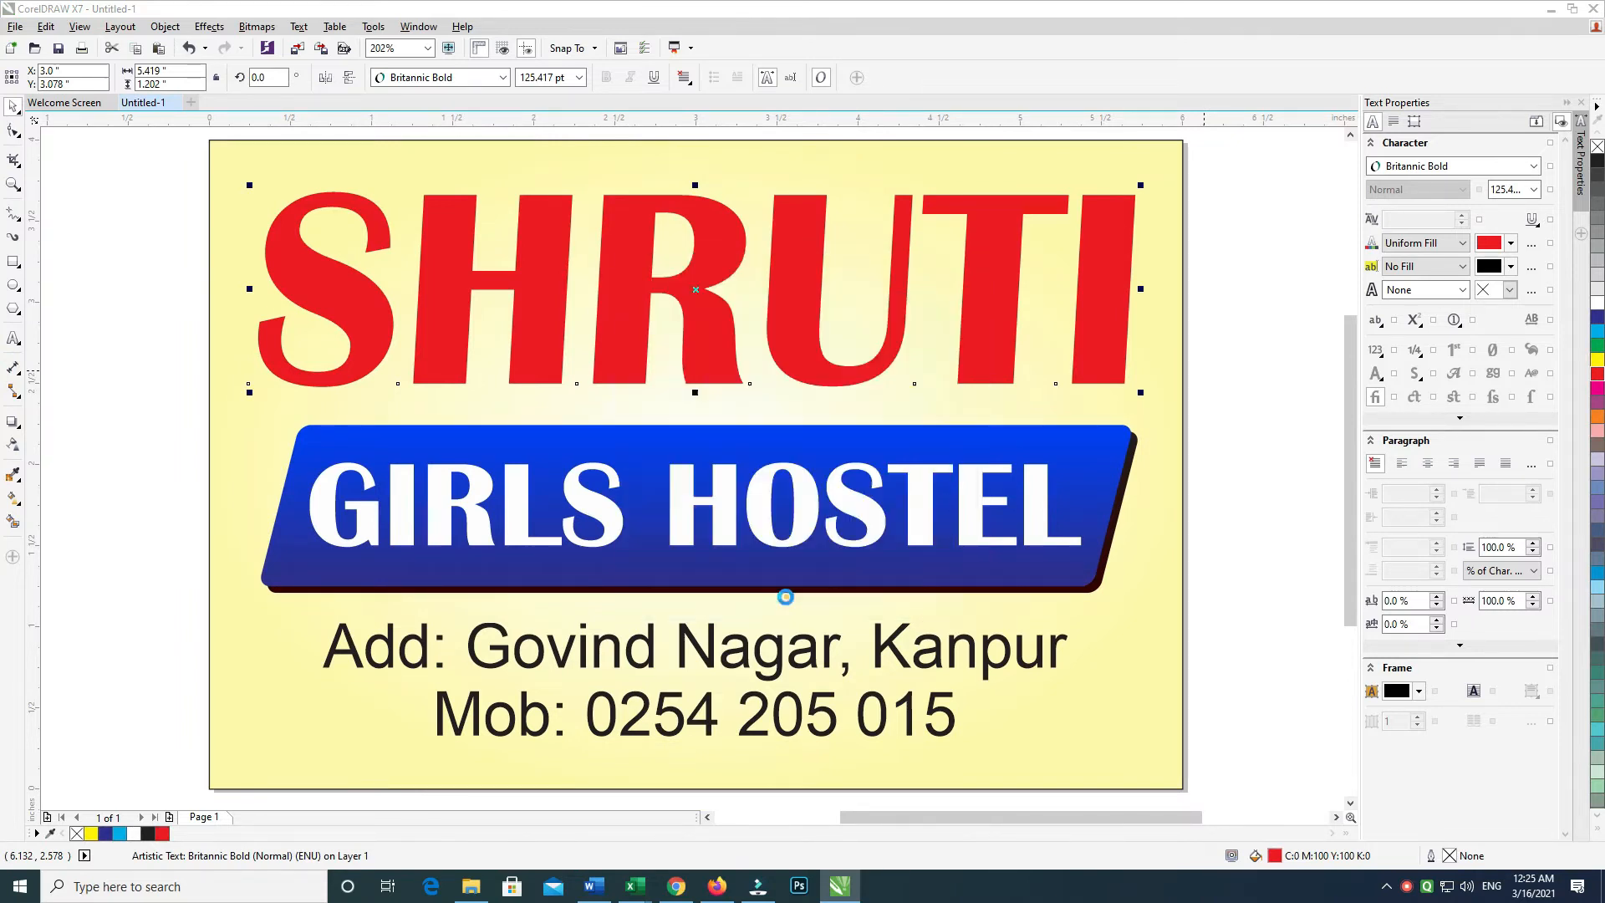
# Thicken SHRUTI's outline to 8 pt, then set it to 6 pt
pyautogui.press('F12')
pyautogui.doubleClick(669, 334)
pyautogui.press('Return')
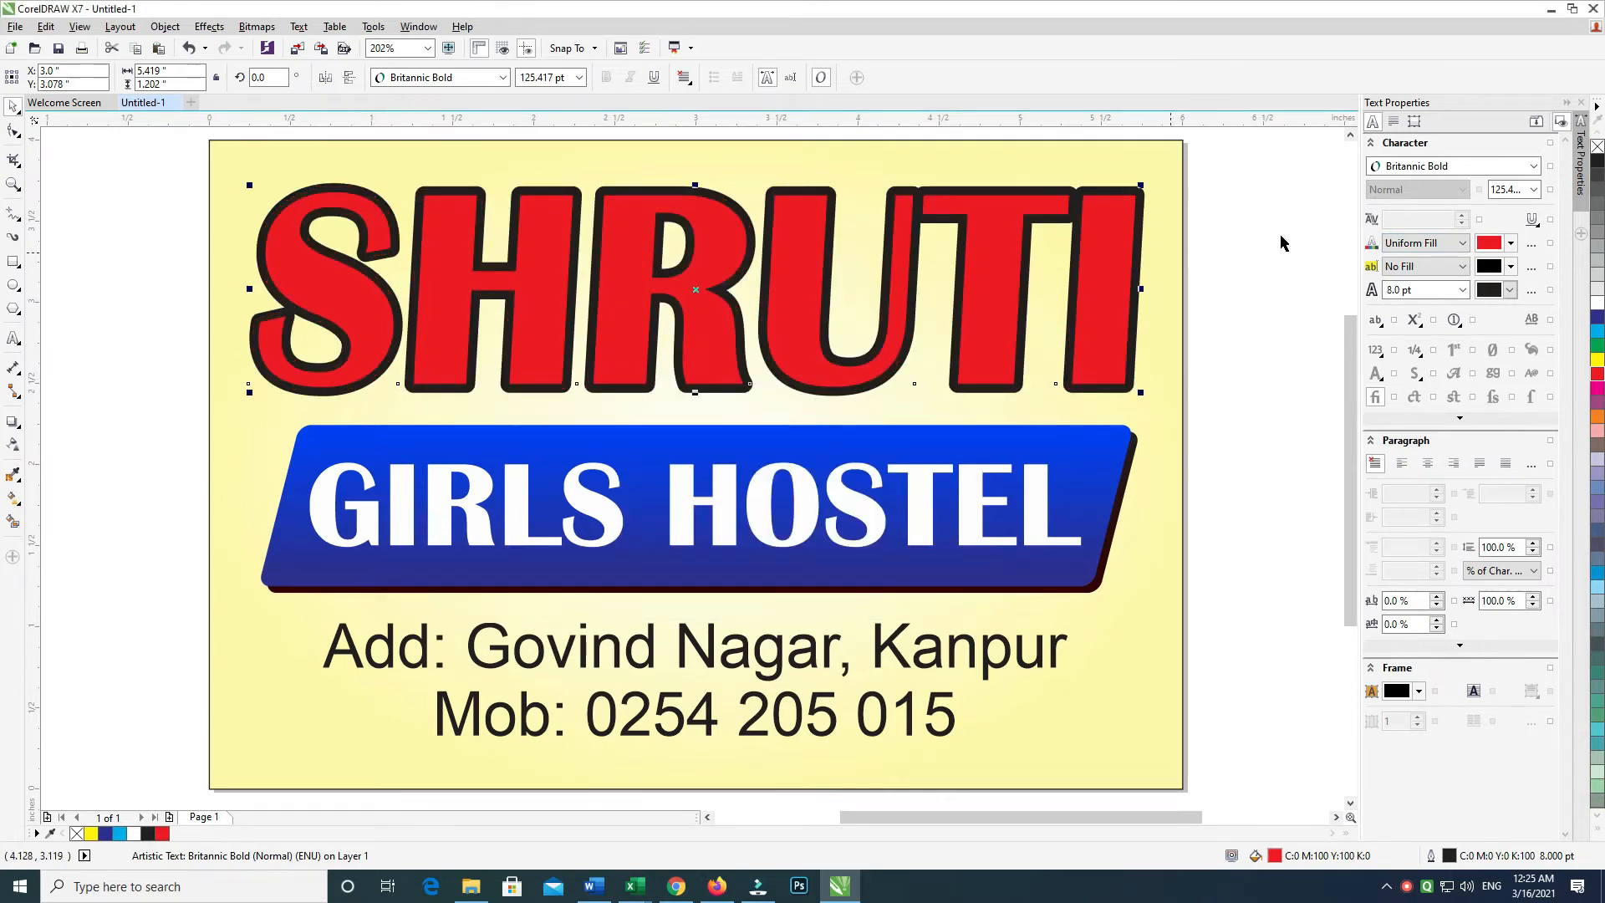
pyautogui.press('F12')
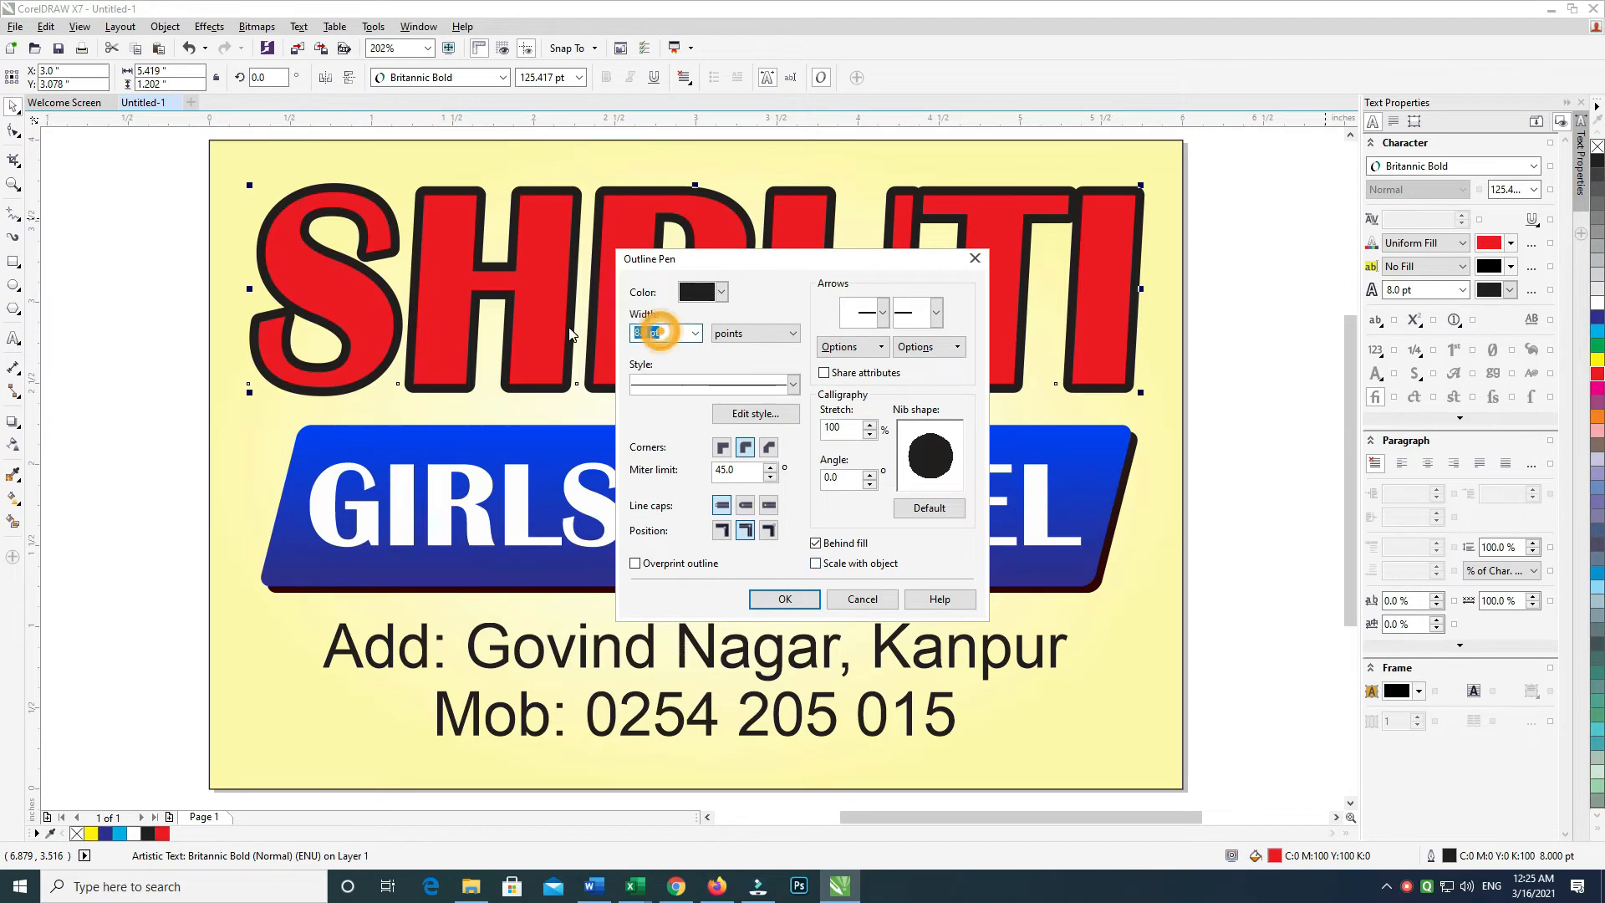
pyautogui.write('6')
pyautogui.press('Return')
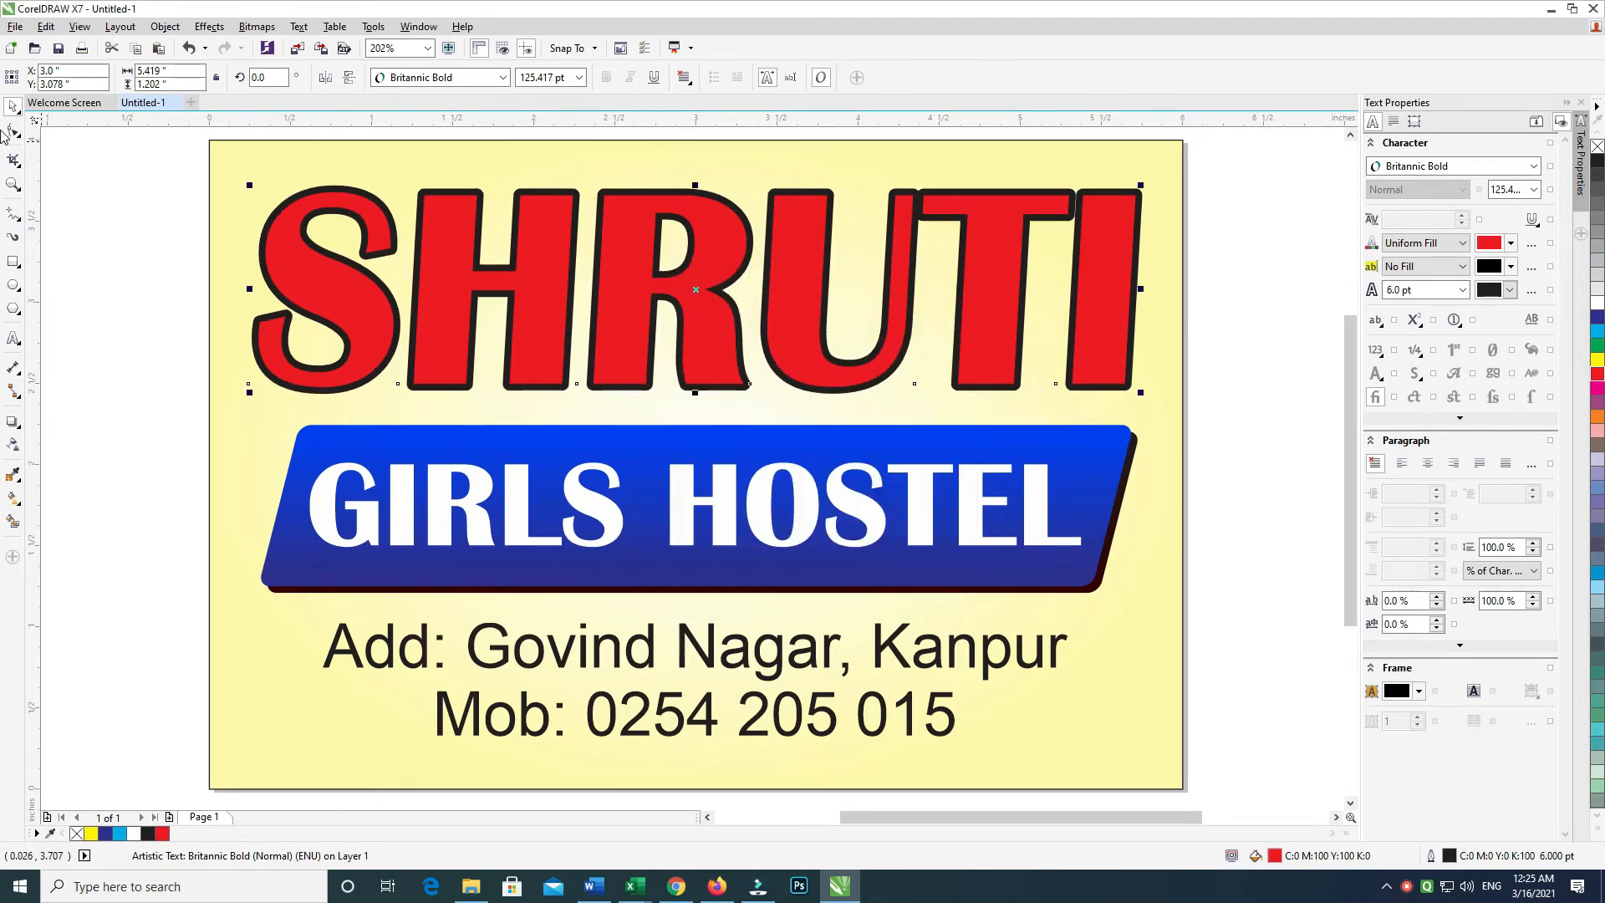
# Widen the spacing between SHRUTI's letters and centre it horizontally on the yellow background
pyautogui.click(13, 131)
pyautogui.moveTo(1141, 392); pyautogui.dragTo(1167, 393)
pyautogui.click(14, 109)
pyautogui.click(1146, 556)
pyautogui.press('c')
pyautogui.click(1287, 349)
# Give SHRUTI a white outline and duplicate it, nudging the copy right and down
pyautogui.click(1109, 333)
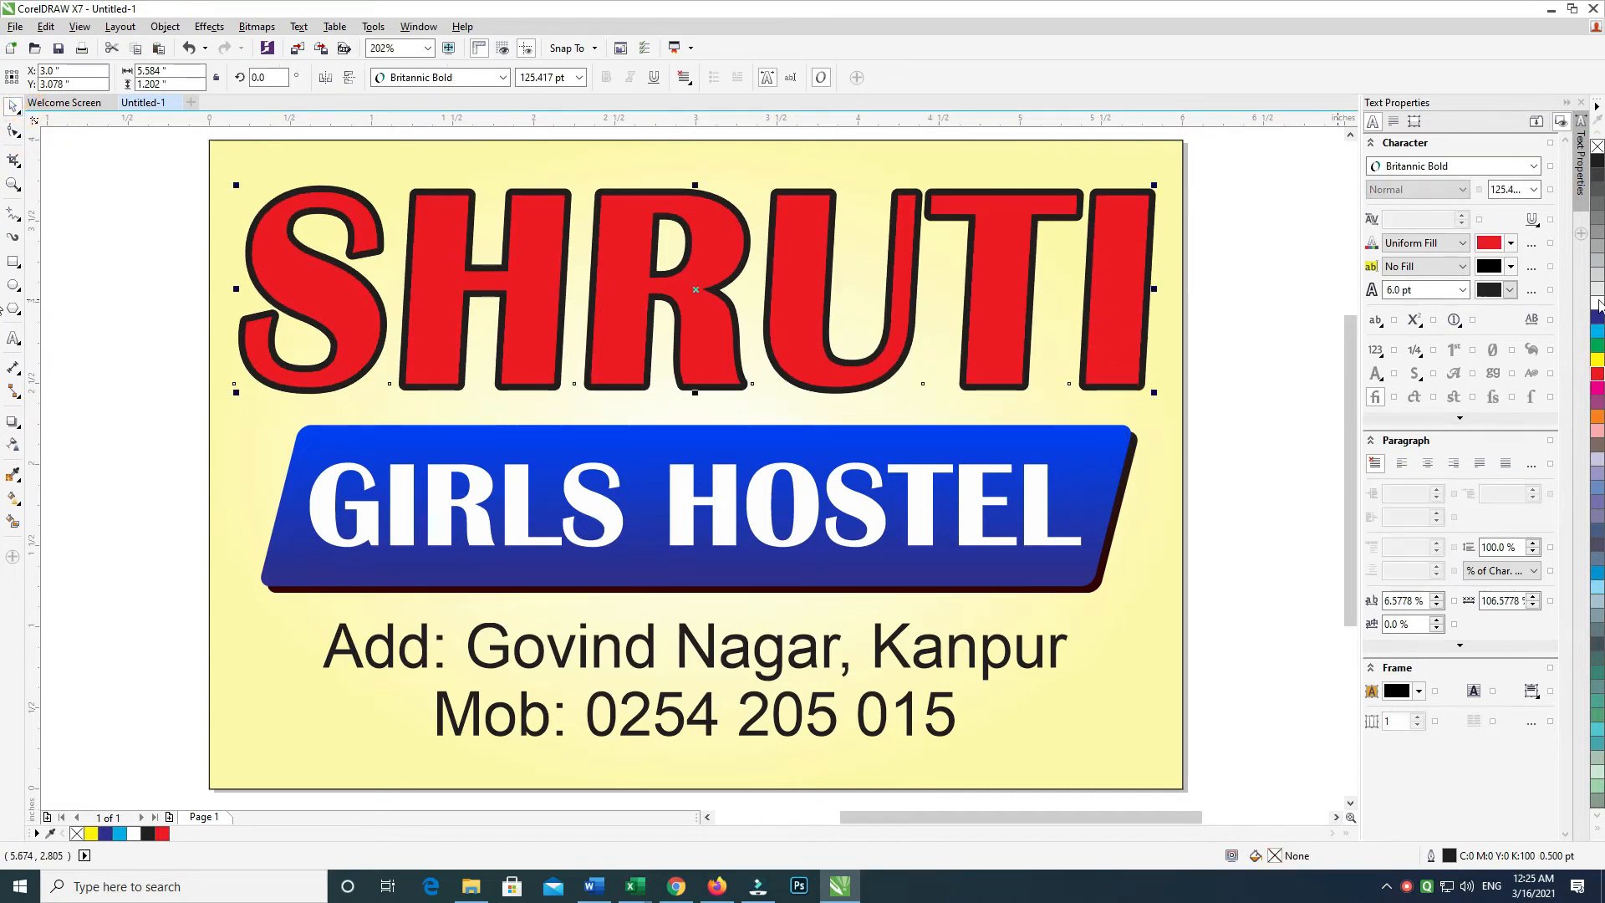
pyautogui.rightClick(1597, 303)
pyautogui.click(1217, 280)
pyautogui.click(1135, 268)
pyautogui.press('KP_Add')
pyautogui.press('Right')
pyautogui.press('Down')
pyautogui.press('Right')
pyautogui.press('Down')
pyautogui.press('Right')
pyautogui.press('Down')
pyautogui.press('Right')
pyautogui.press('Down')
pyautogui.press('Right')
pyautogui.press('Down')
pyautogui.press('Down')
# Colour the copy's fill and outline cyan and send it behind the red original
pyautogui.click(1598, 324)
pyautogui.rightClick(1599, 324)
pyautogui.hotkey('ctrl', 'pagedown')
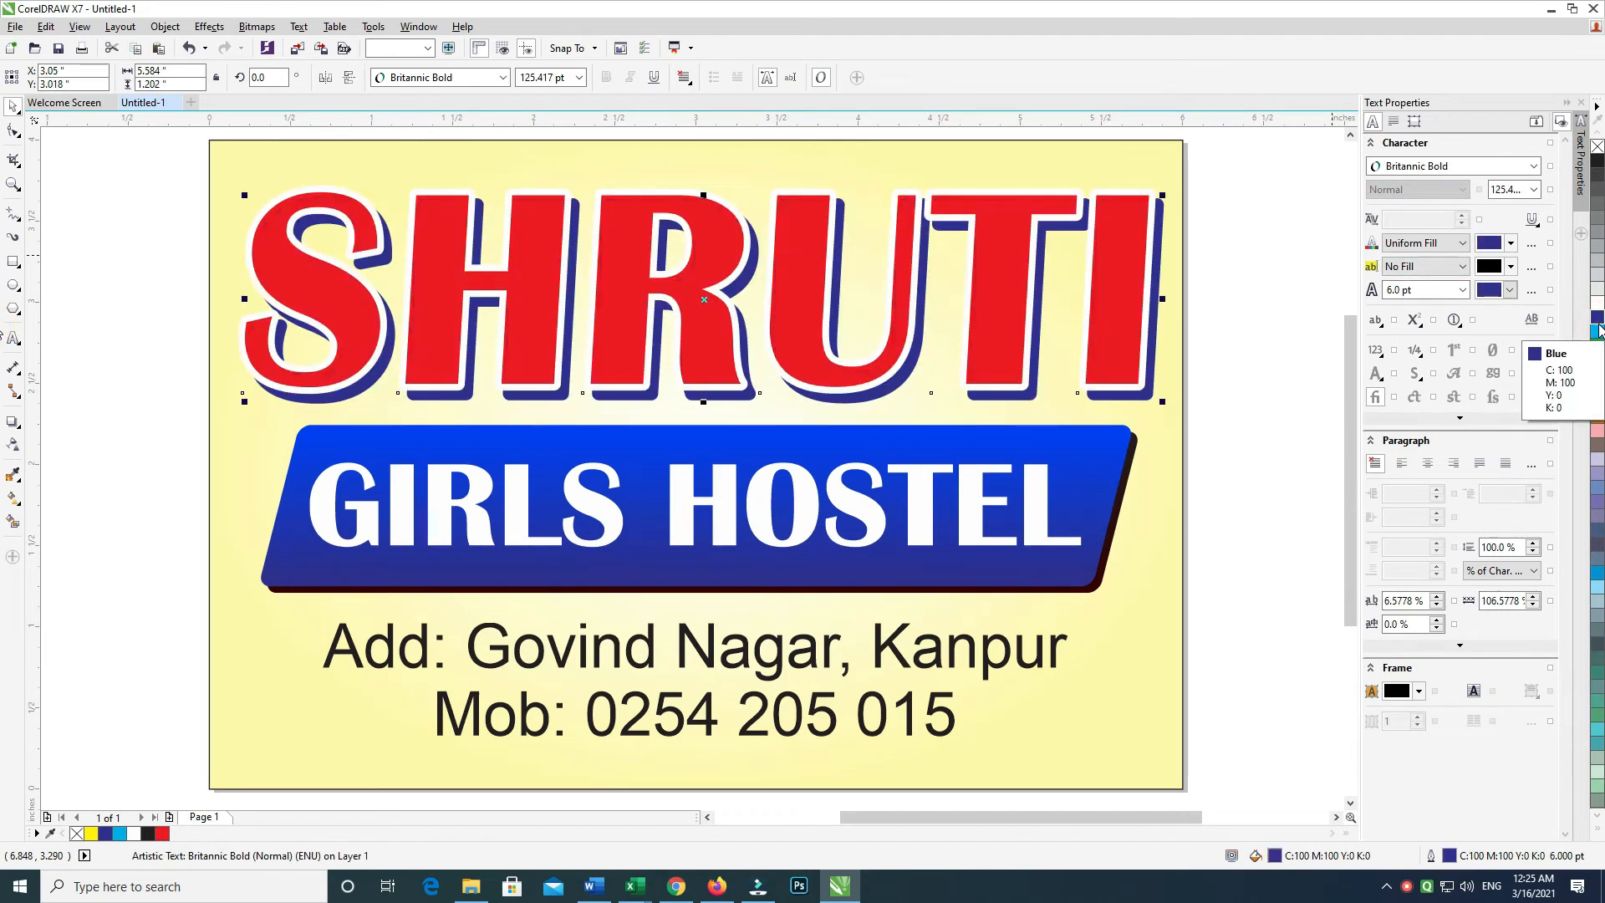
pyautogui.click(1597, 332)
pyautogui.rightClick(1597, 332)
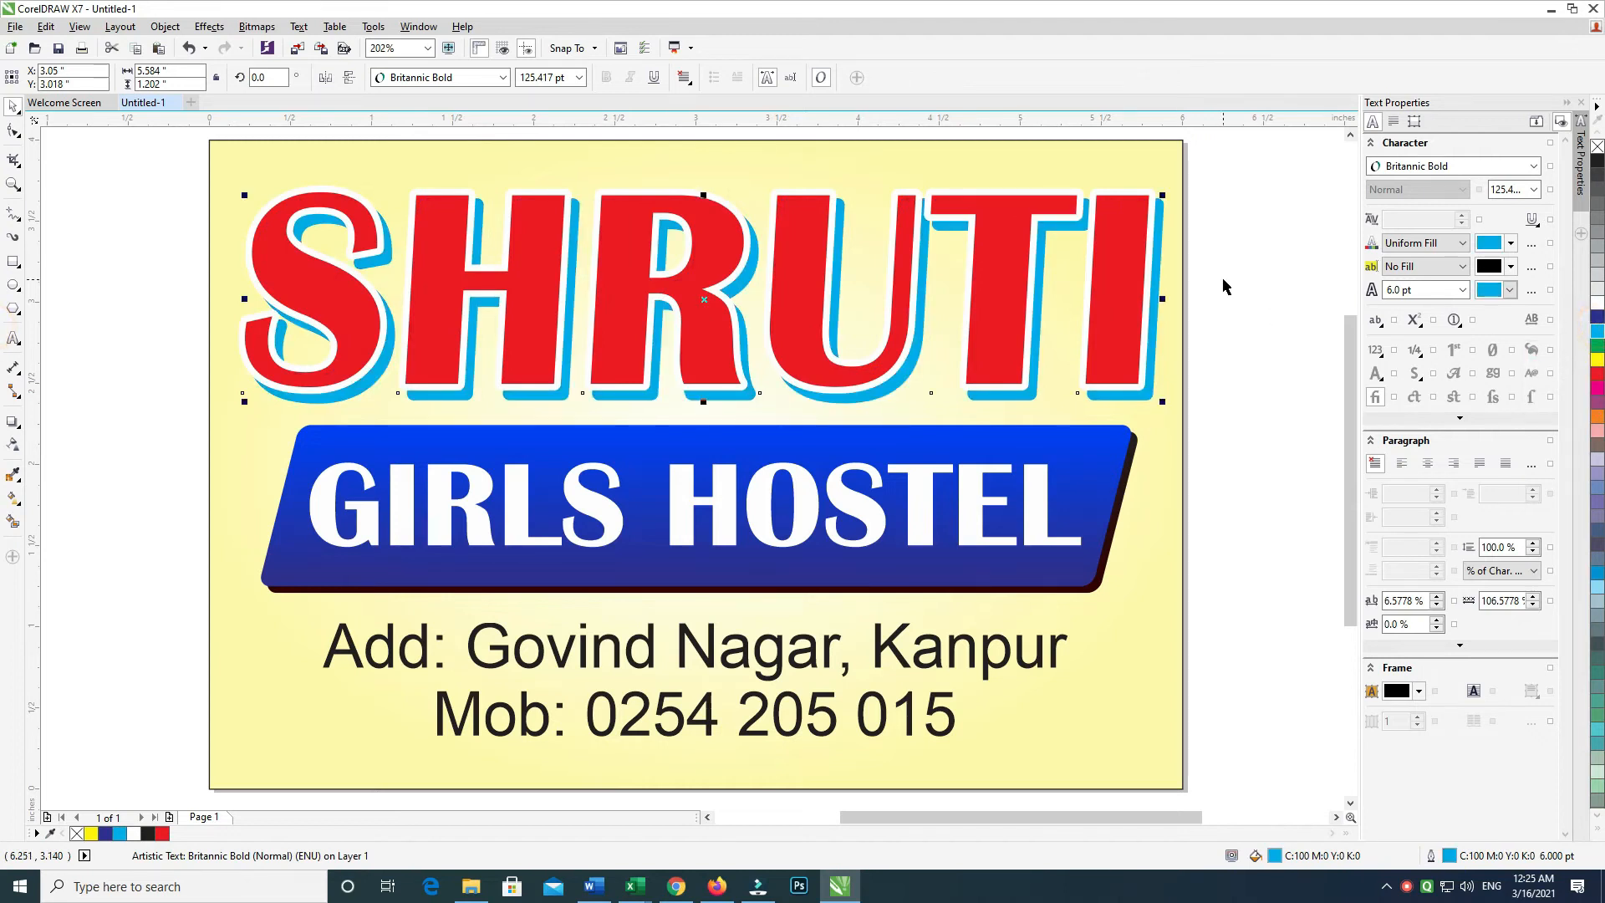
pyautogui.press('Right')
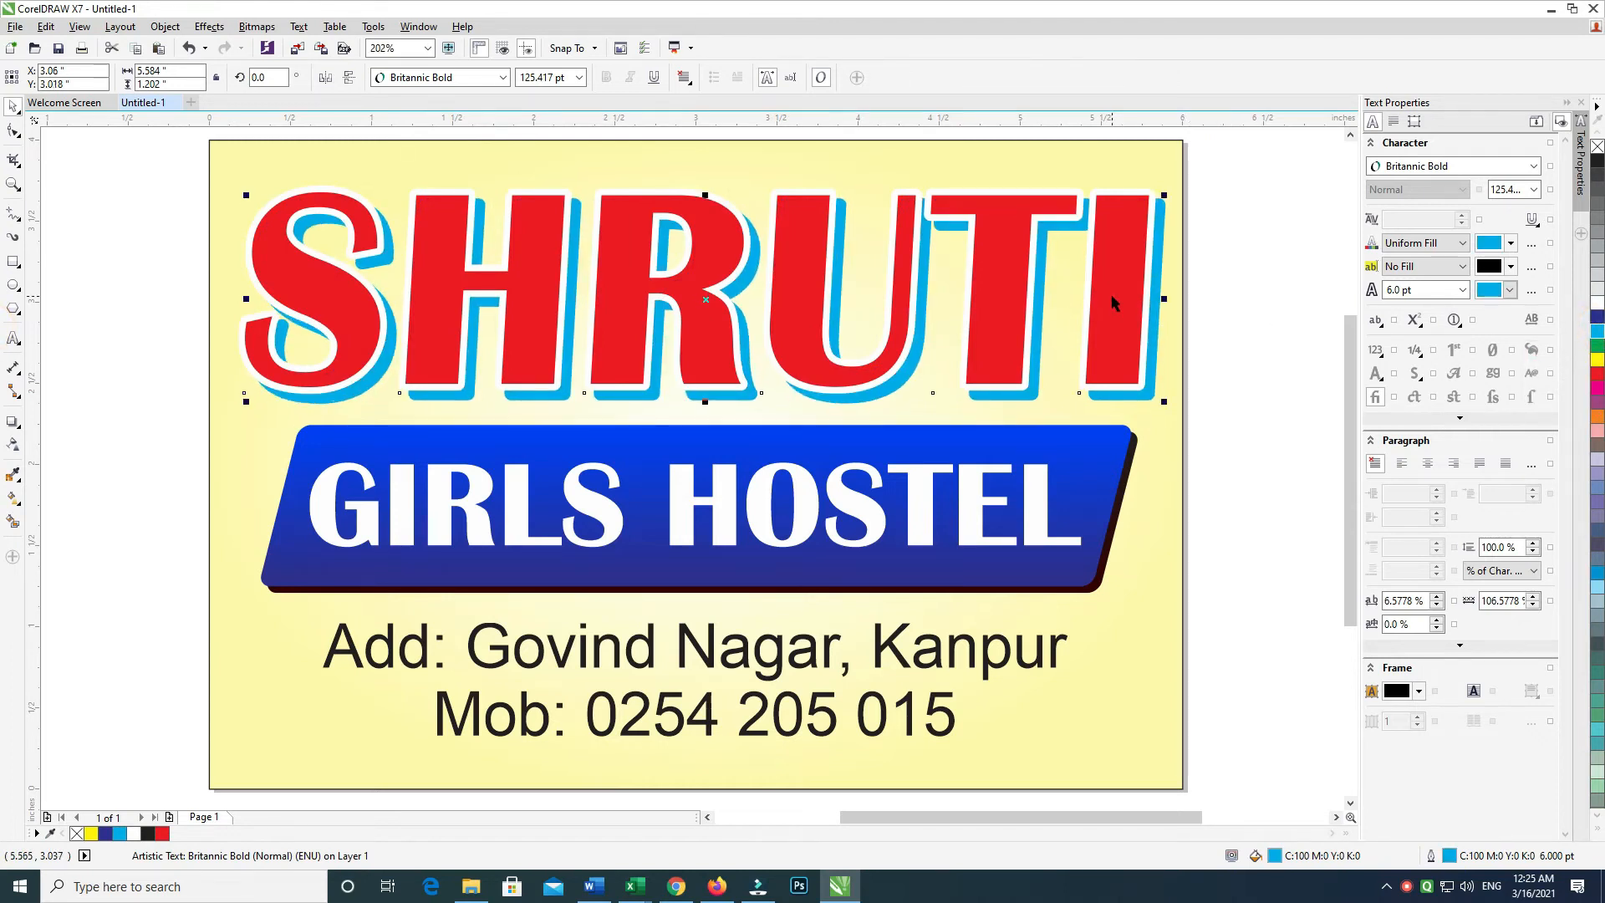
# Blend the cyan copy into the red SHRUTI to build a layered 3D edge
pyautogui.keyDown('shift'); pyautogui.click(1125, 292); pyautogui.keyUp('shift')
pyautogui.click(23, 435)
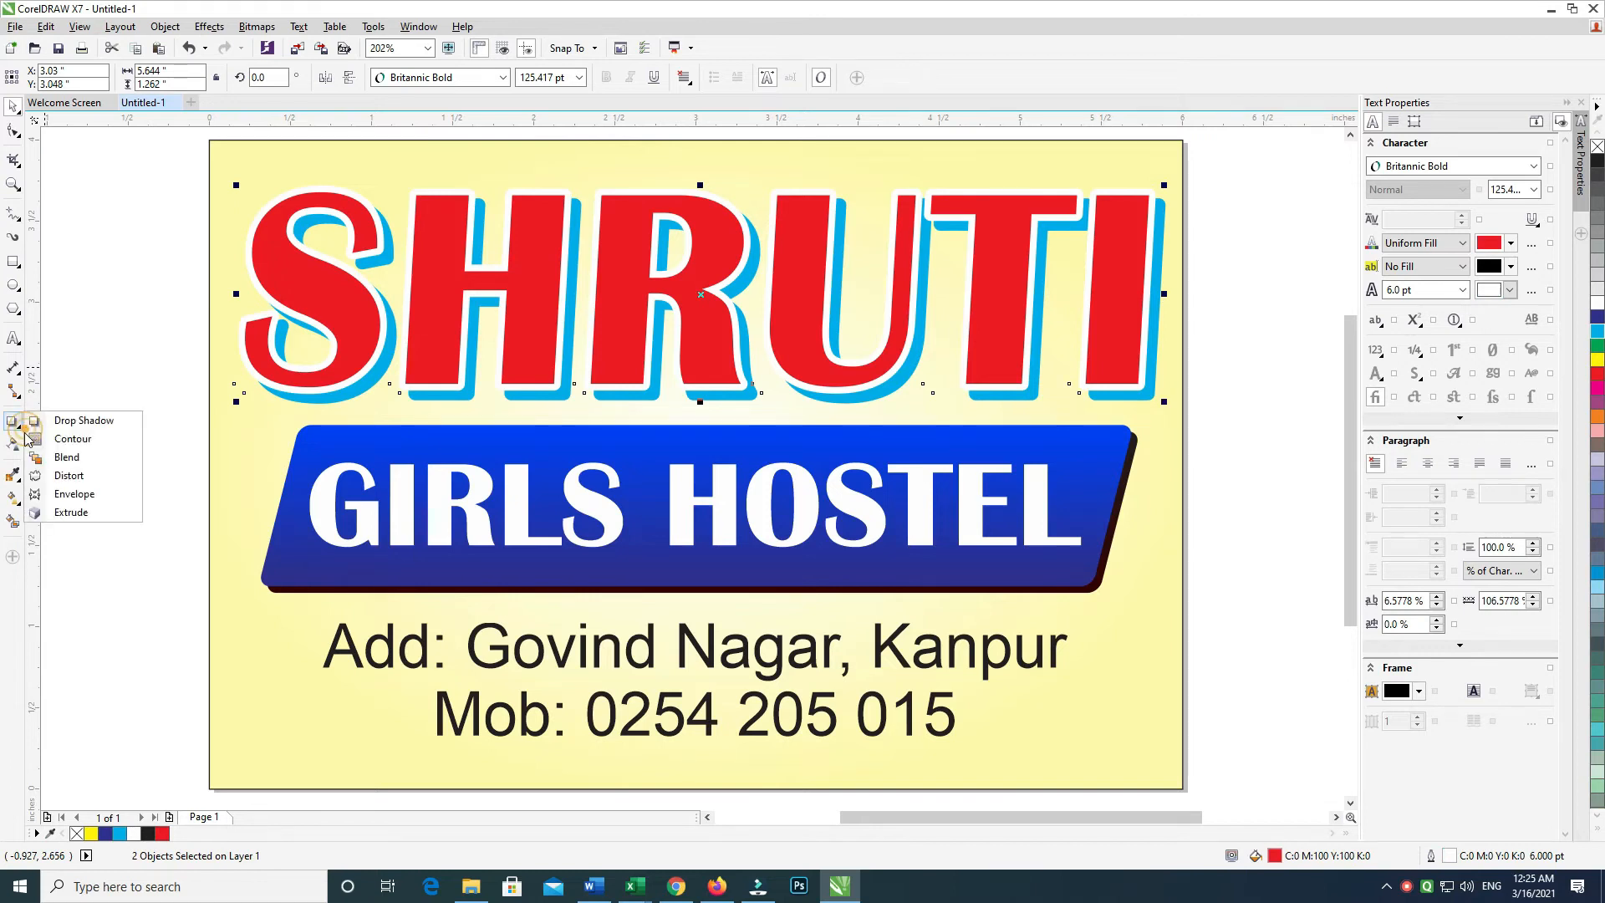
pyautogui.click(66, 458)
pyautogui.moveTo(1140, 394); pyautogui.dragTo(1122, 374)
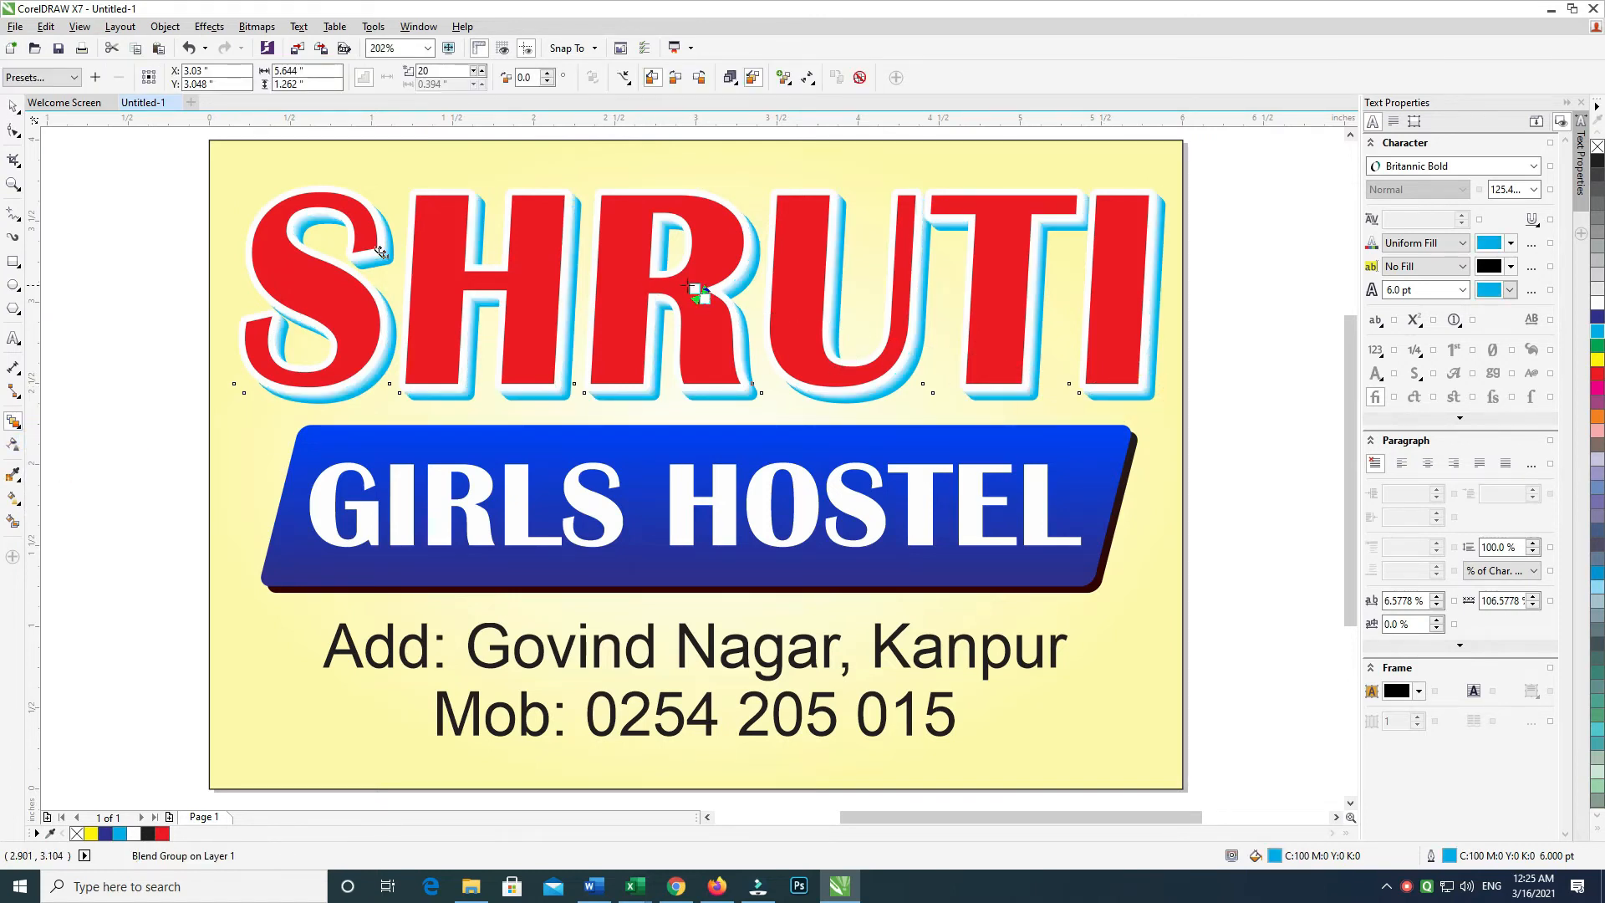
pyautogui.moveTo(695, 287); pyautogui.dragTo(679, 294)
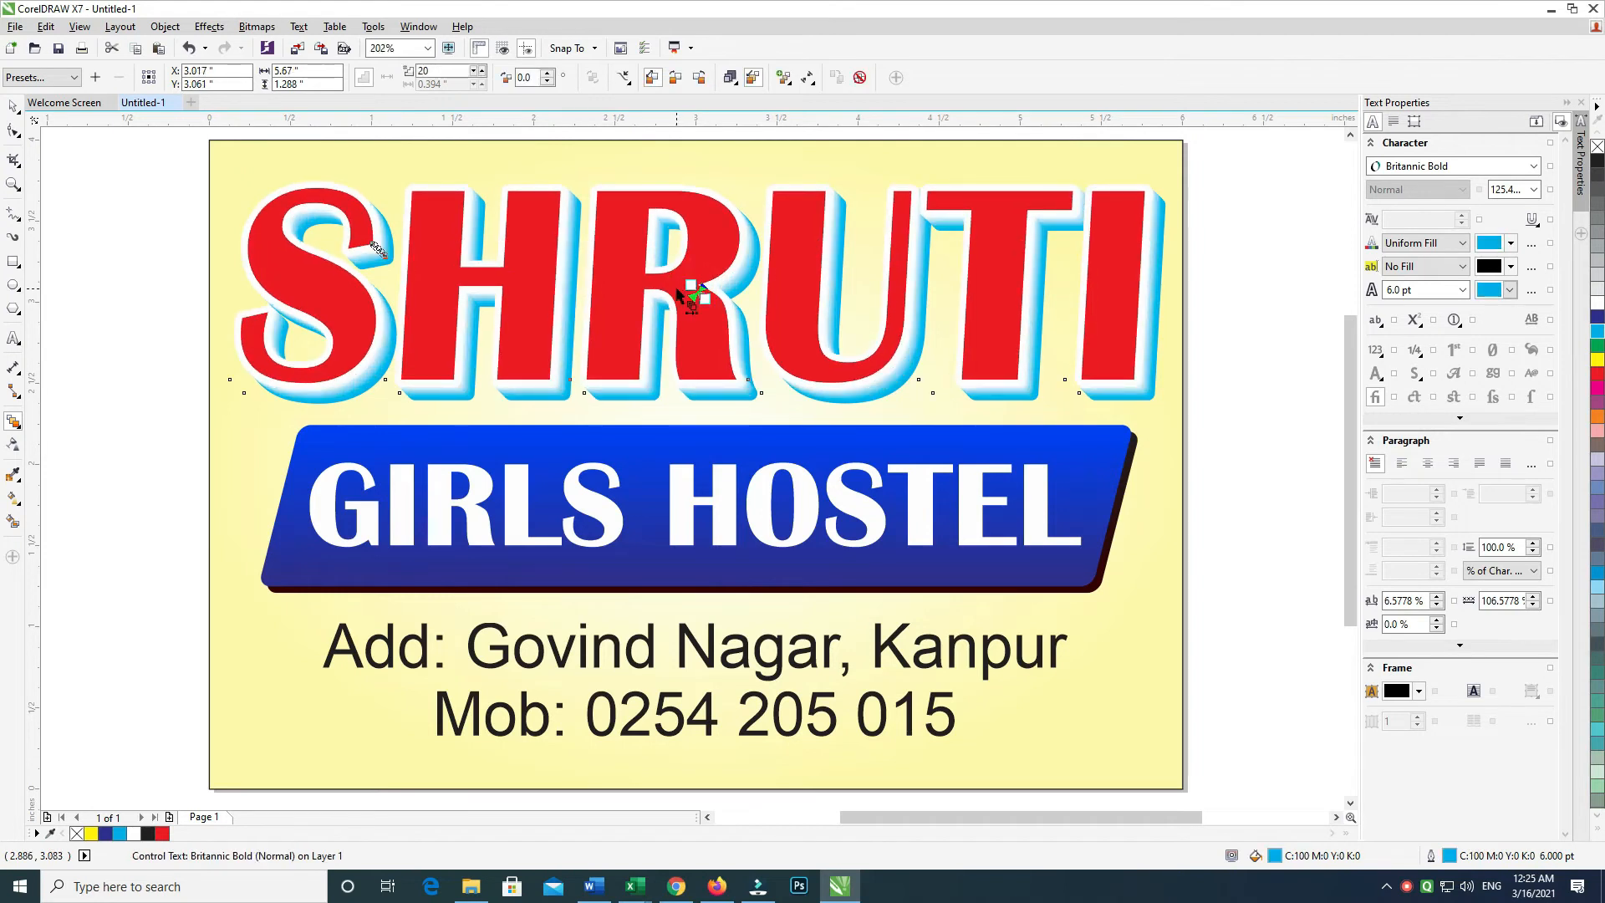
# Break the blend apart and give the red SHRUTI a vertical gradient ending in dark red
pyautogui.hotkey('ctrl', 'k')
pyautogui.click(13, 107)
pyautogui.click(142, 259)
pyautogui.click(495, 272)
pyautogui.press('g')
pyautogui.moveTo(701, 261); pyautogui.dragTo(700, 366)
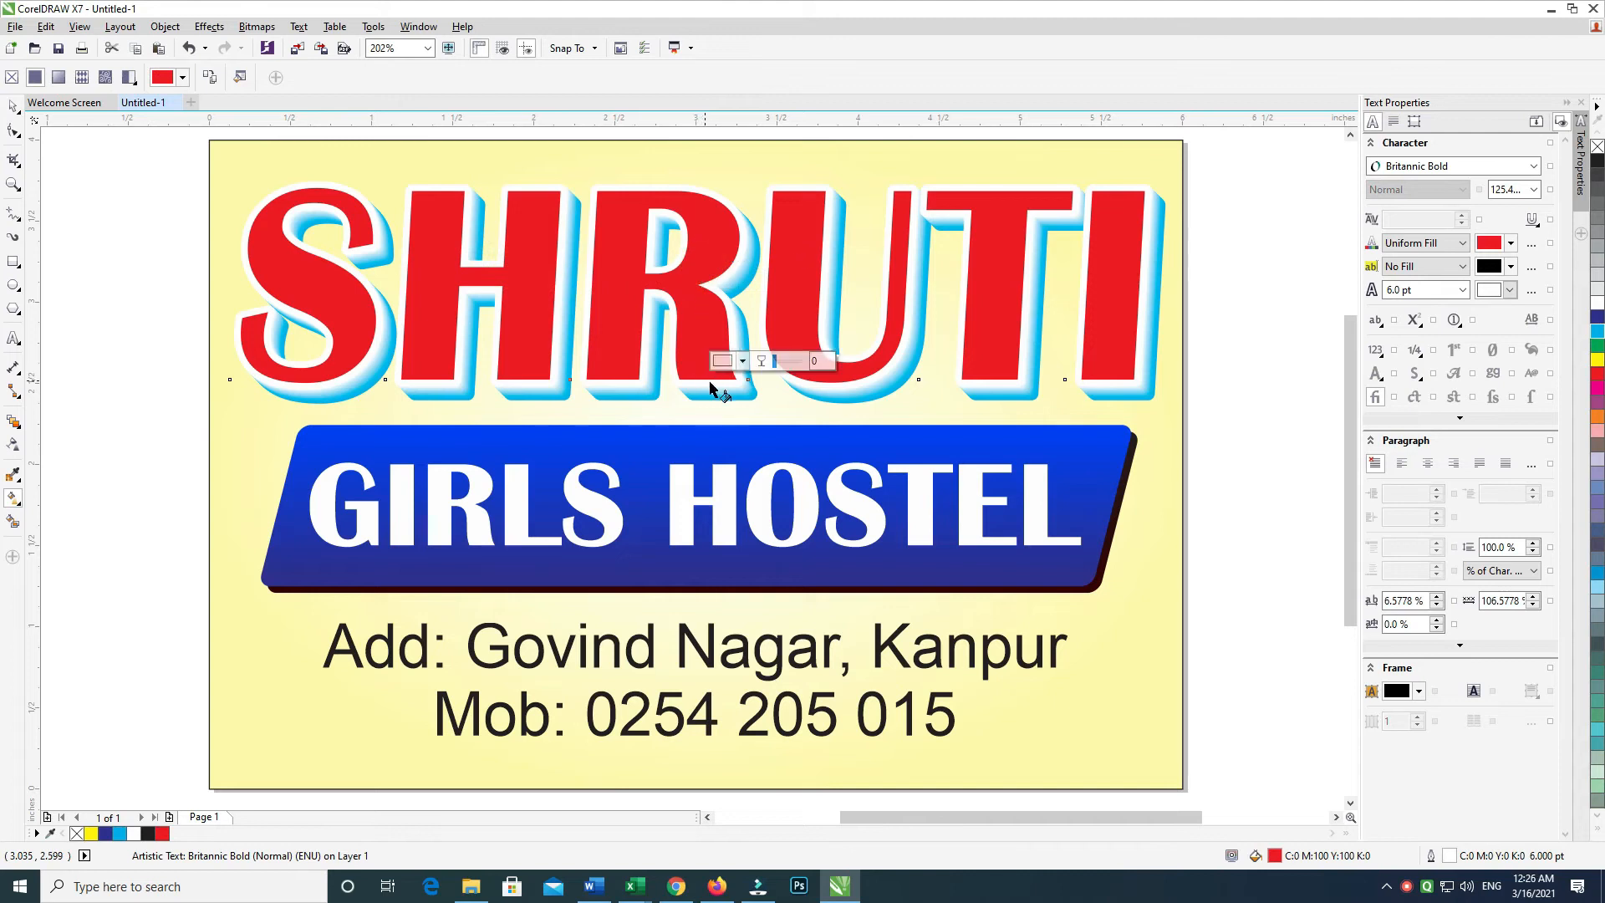
pyautogui.click(742, 361)
pyautogui.moveTo(775, 470); pyautogui.dragTo(816, 510)
pyautogui.click(14, 108)
# Group all the SHRUTI layers and centre the group horizontally
pyautogui.moveTo(97, 151); pyautogui.dragTo(1182, 465)
pyautogui.hotkey('ctrl', 'f')
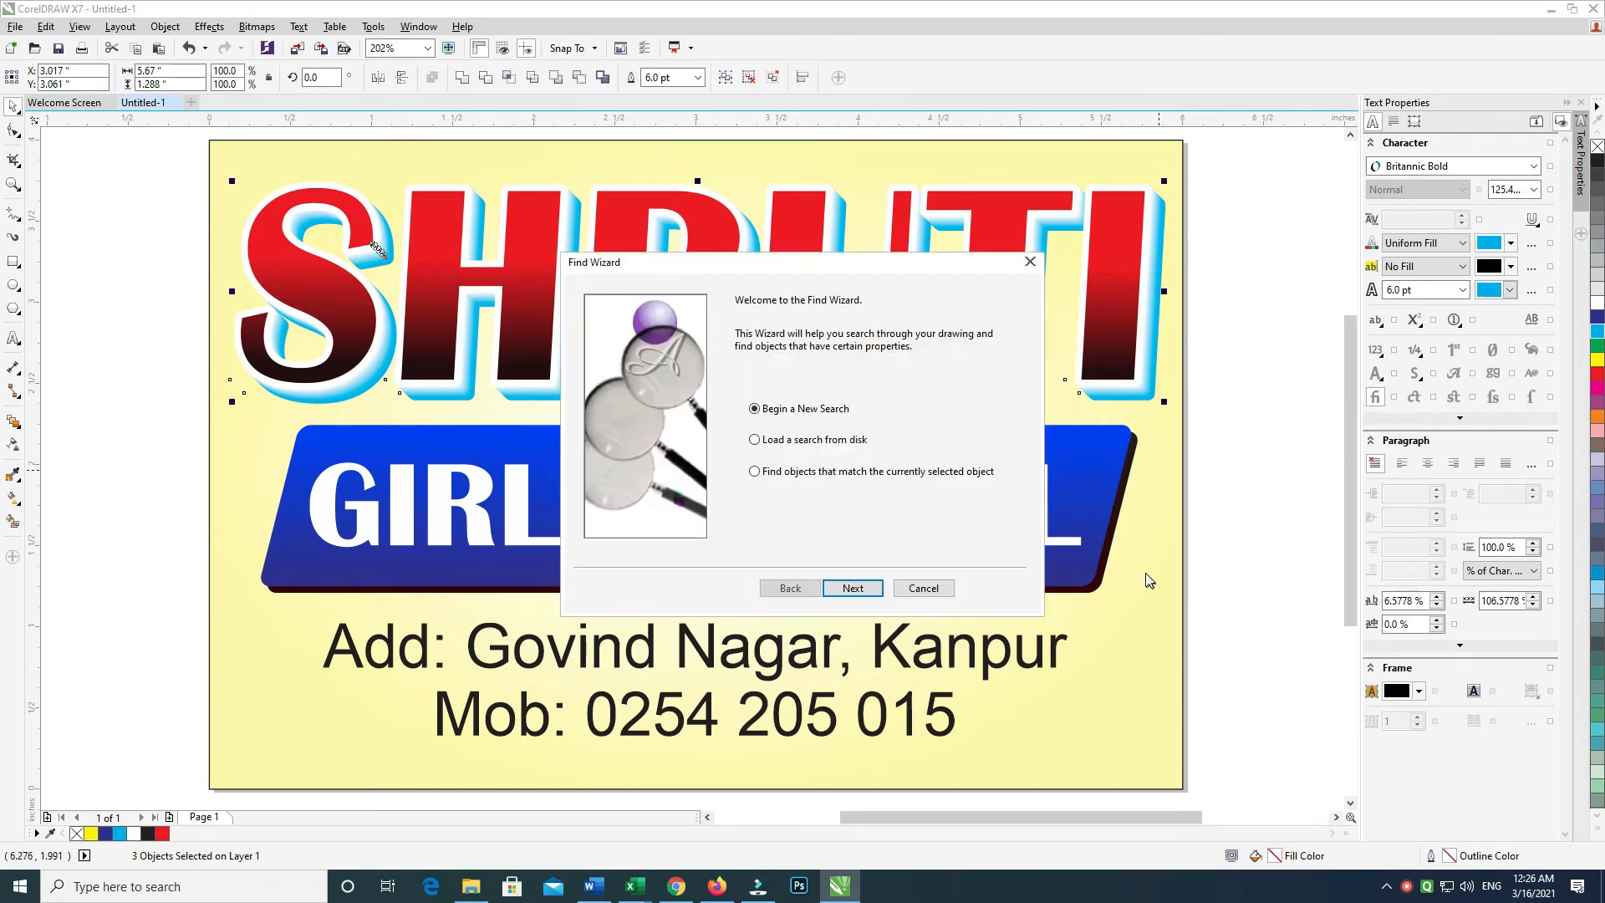
pyautogui.press('Escape')
pyautogui.hotkey('ctrl', 'g')
pyautogui.keyDown('shift'); pyautogui.click(1164, 551); pyautogui.keyUp('shift')
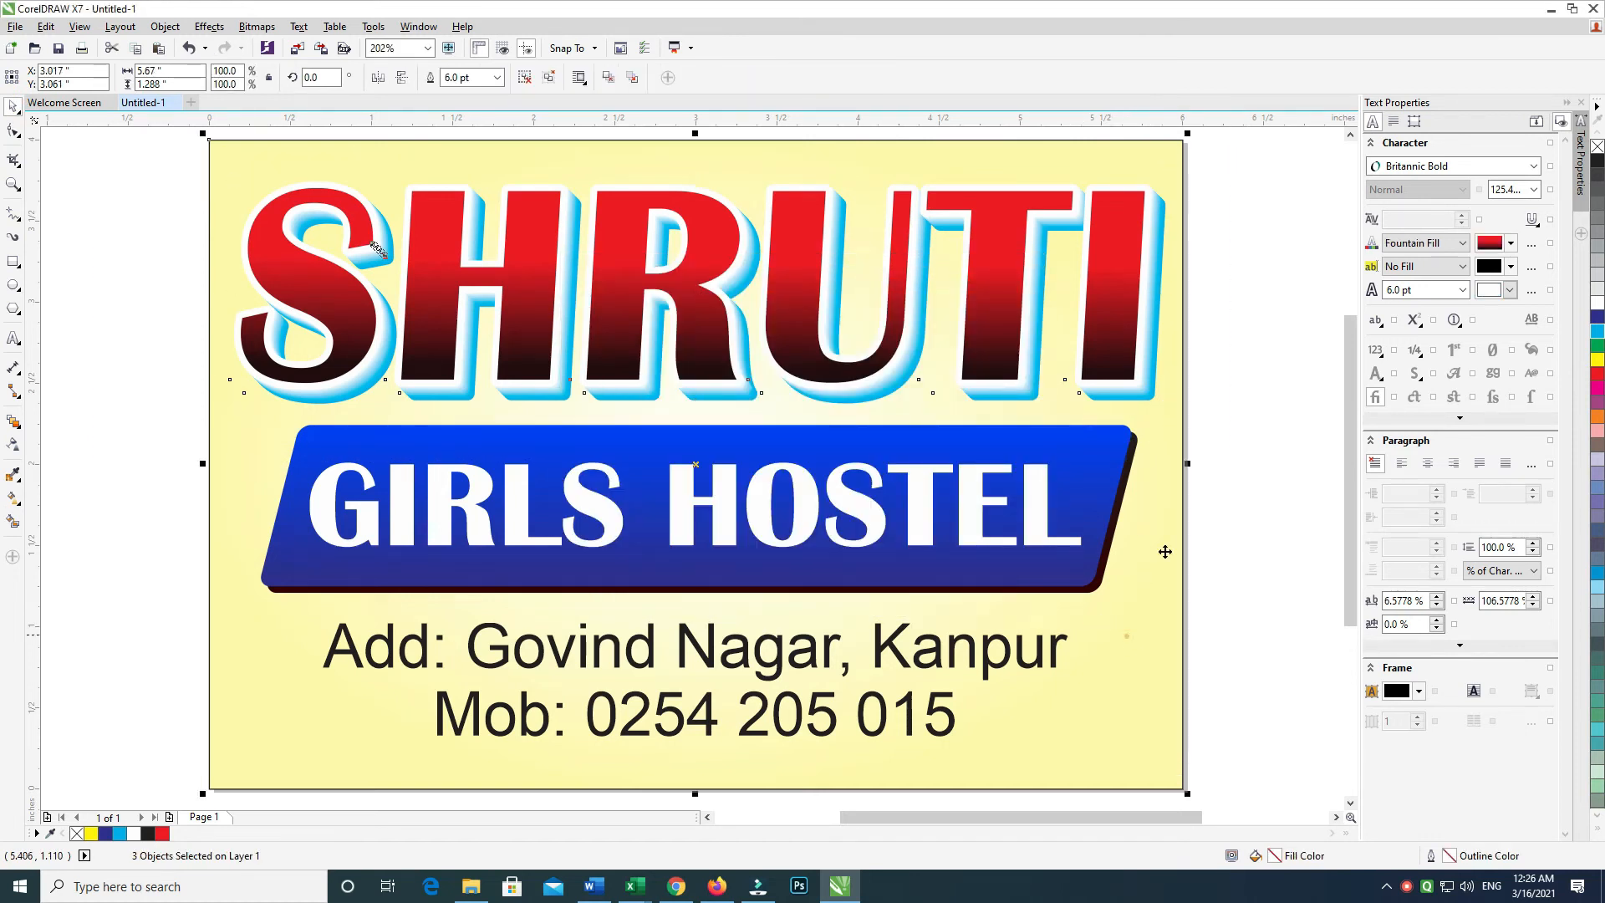
pyautogui.press('c')
pyautogui.click(1300, 304)
pyautogui.click(1057, 296)
pyautogui.click(1227, 248)
pyautogui.click(1001, 255)
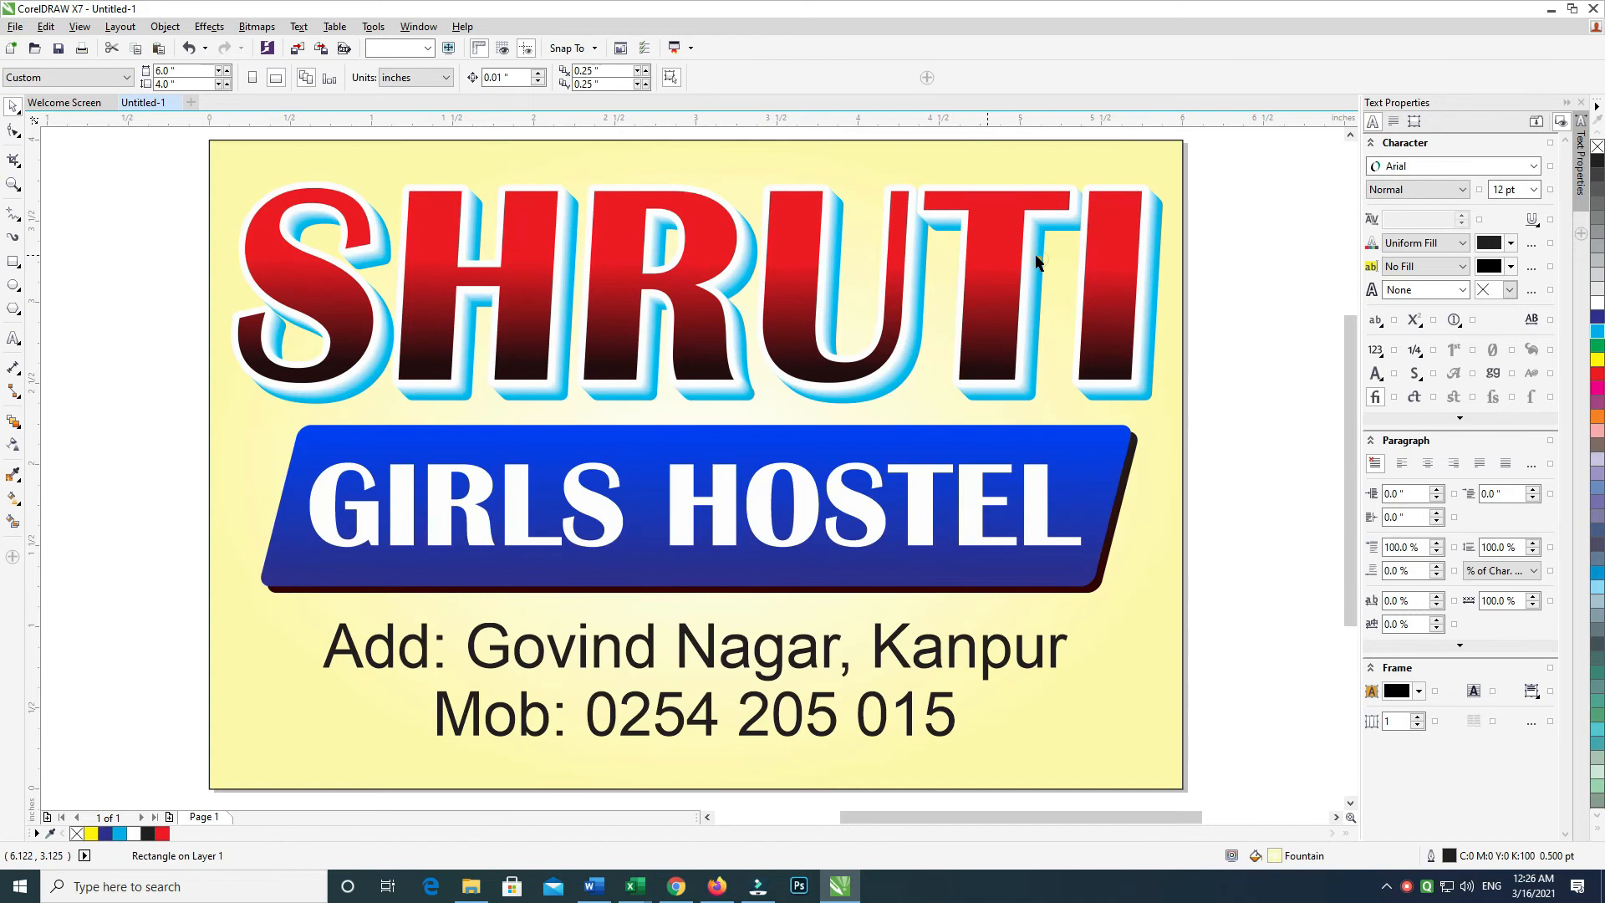
# Cast a drop shadow from SHRUTI at 85 opacity and 5 feathering, offset slightly below-right
pyautogui.click(18, 428)
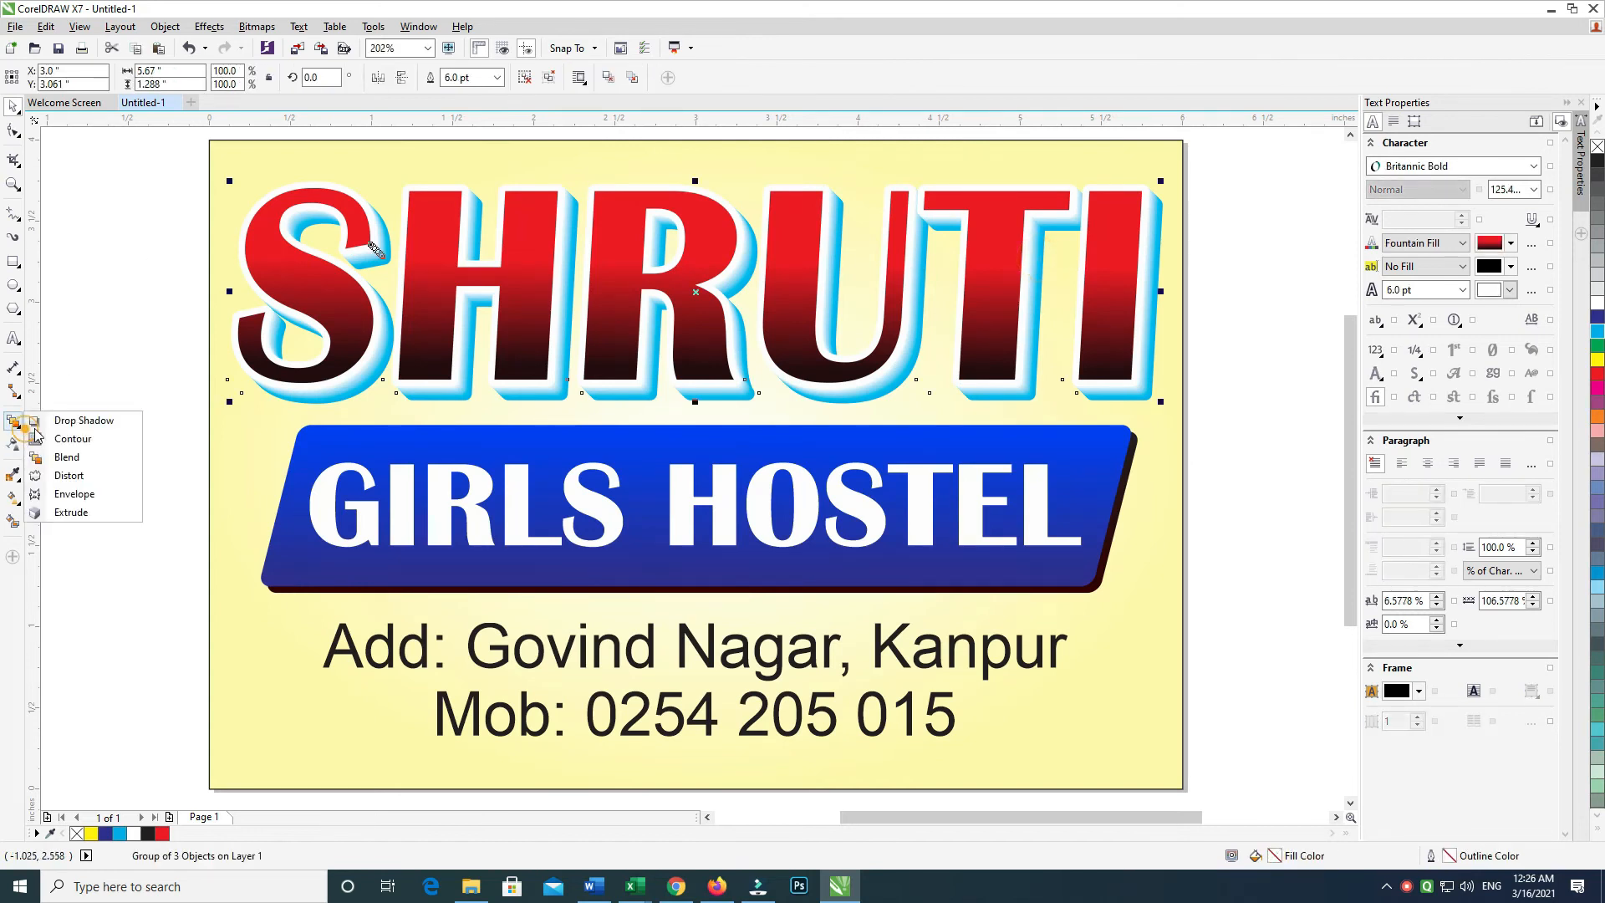
pyautogui.click(79, 418)
pyautogui.moveTo(832, 447); pyautogui.dragTo(626, 180)
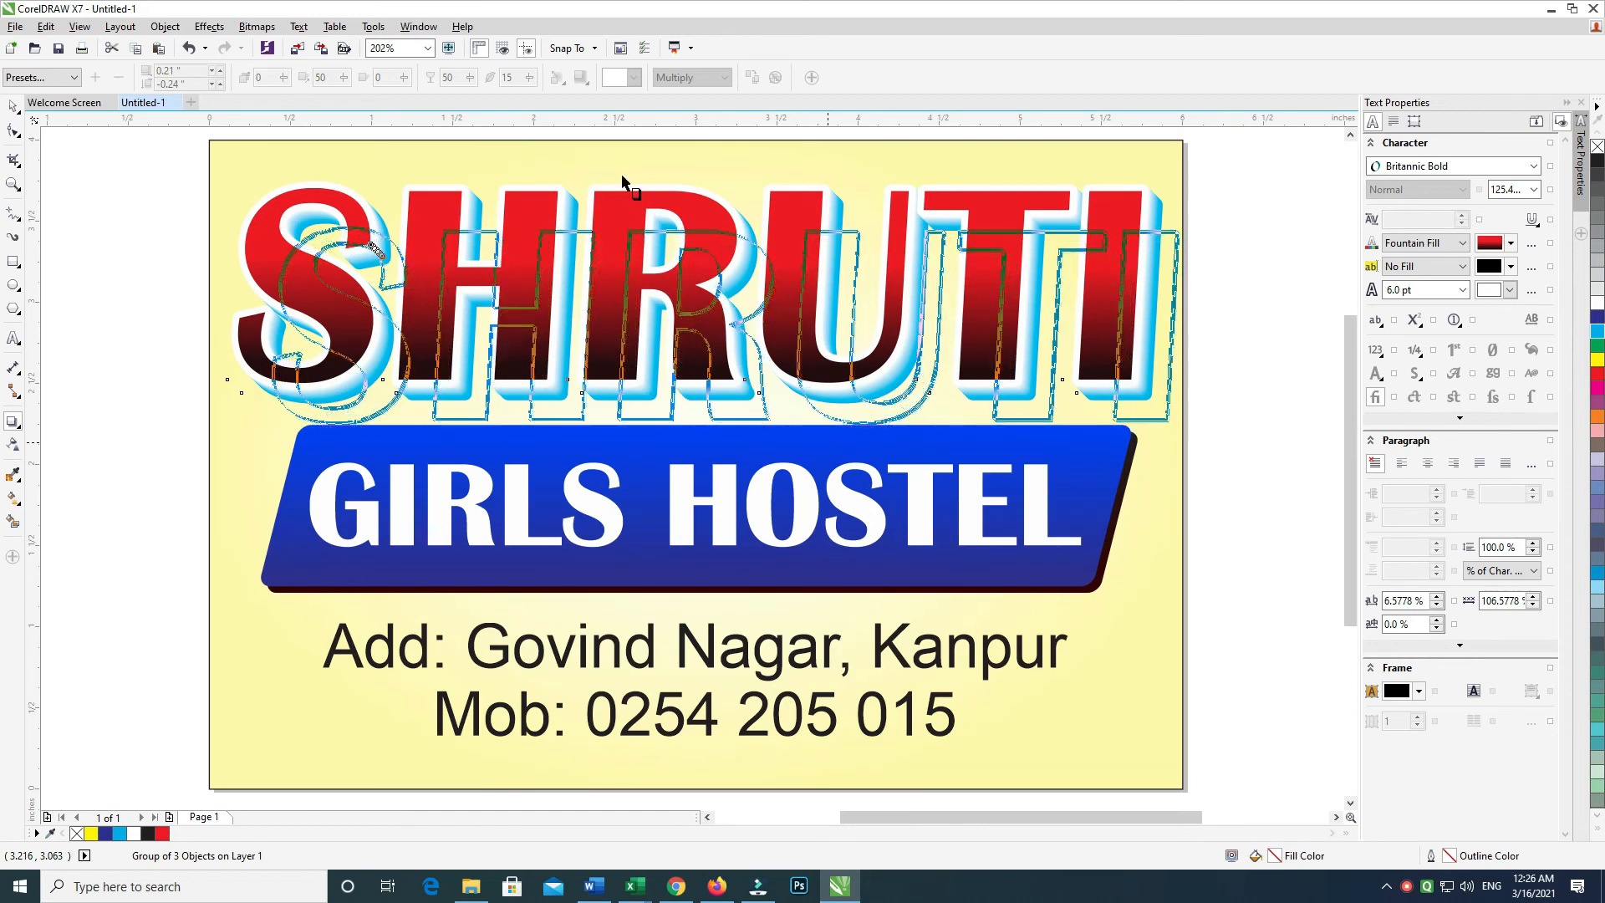
pyautogui.write('85')
pyautogui.press('Return')
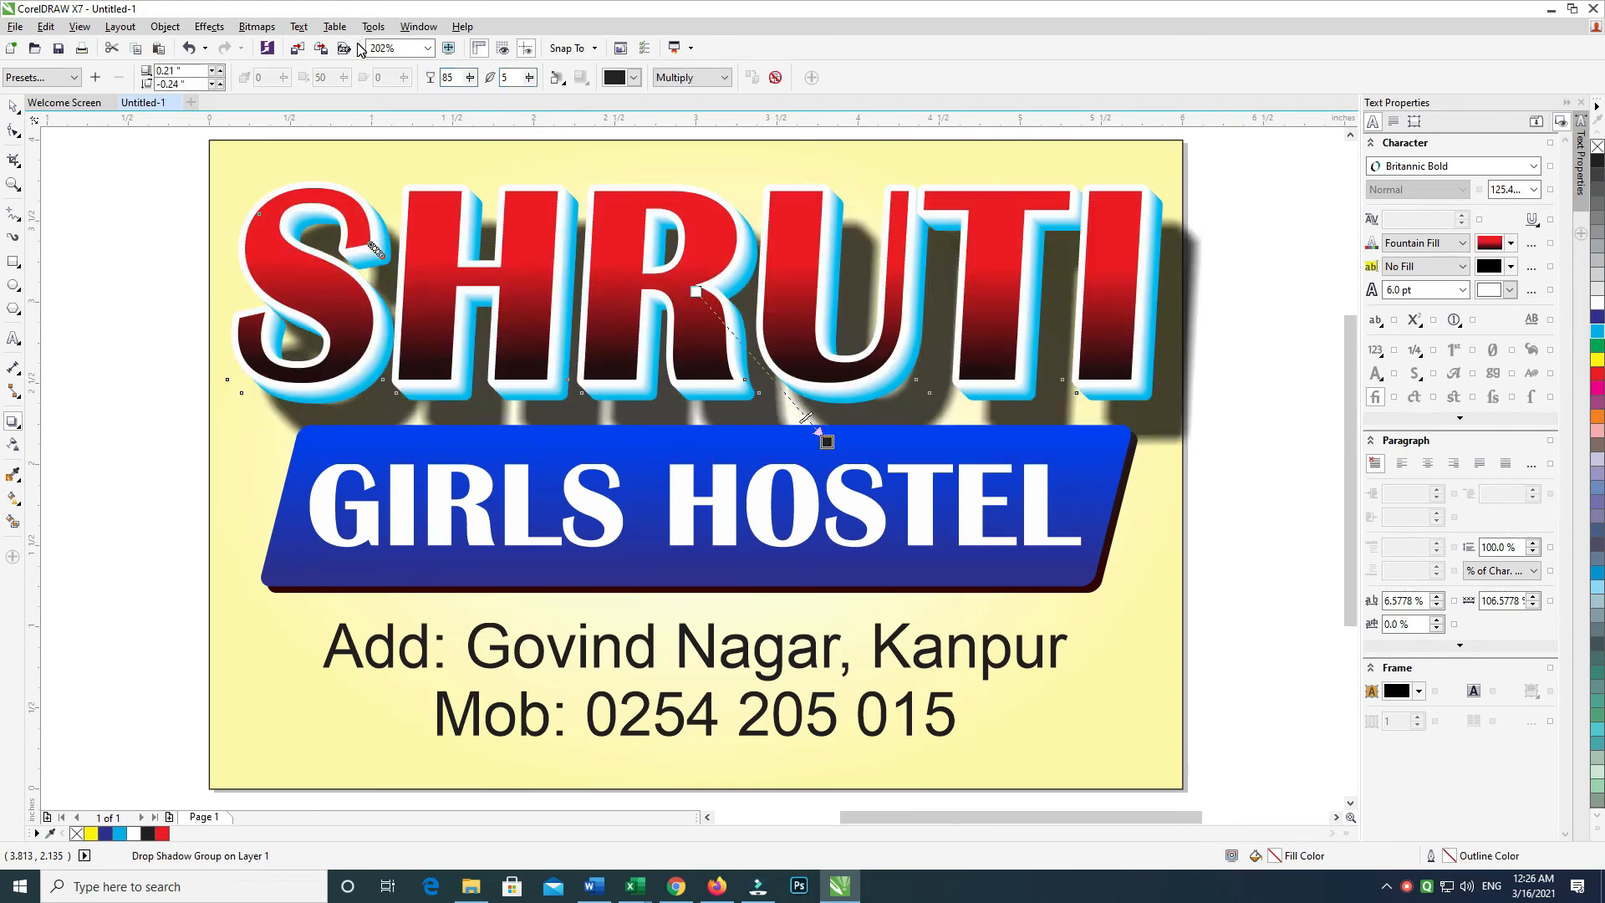
pyautogui.moveTo(696, 291); pyautogui.dragTo(805, 393)
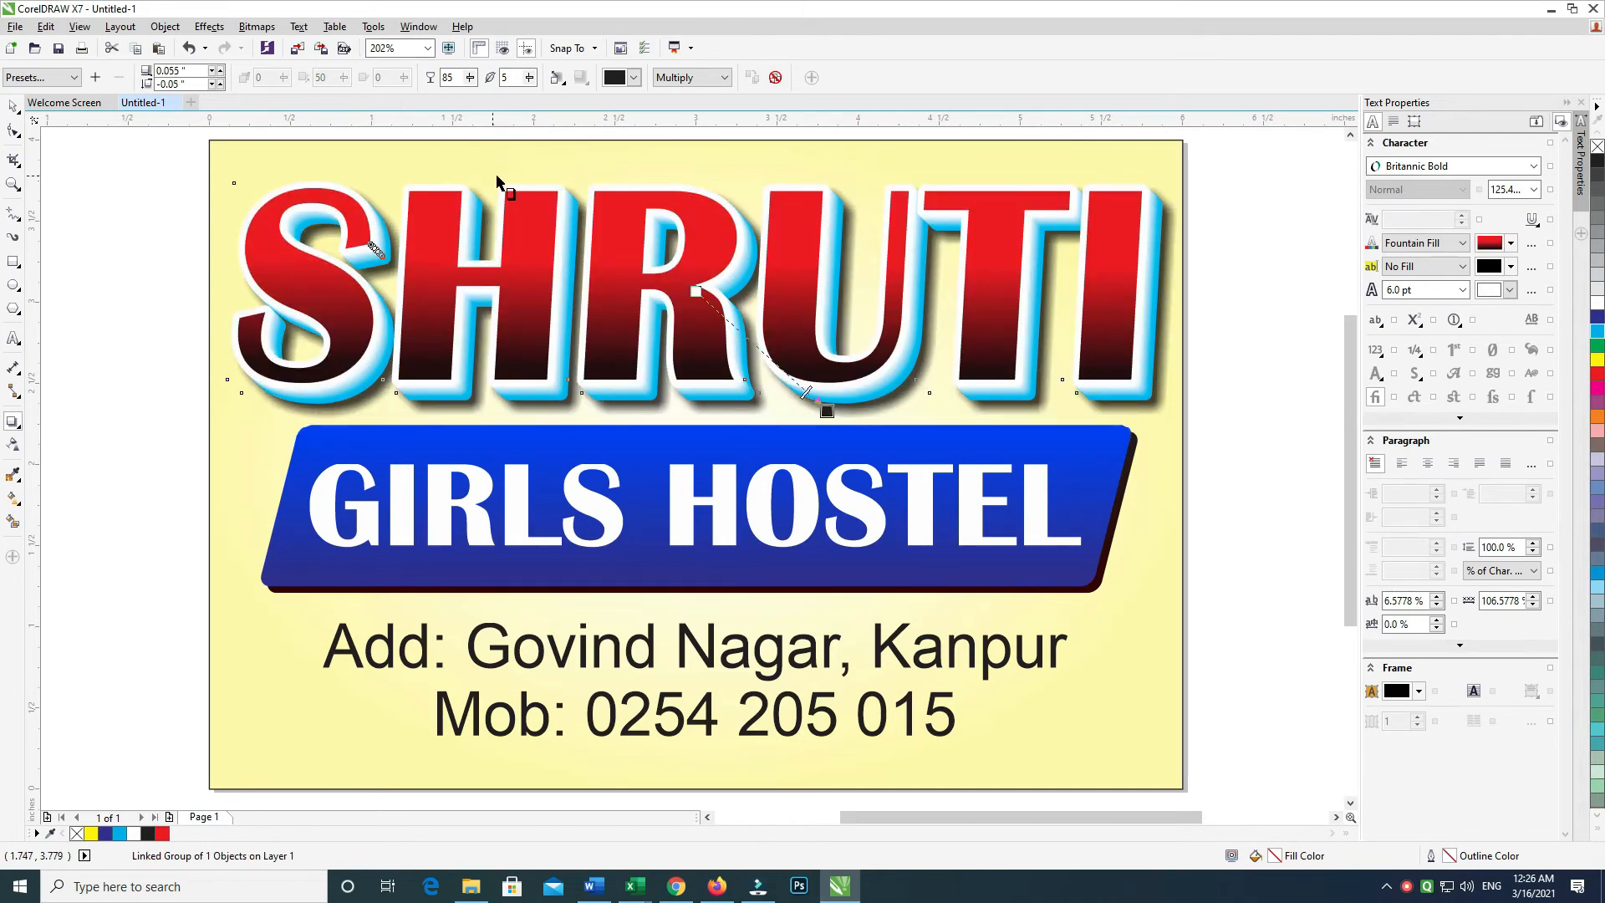
pyautogui.click(13, 105)
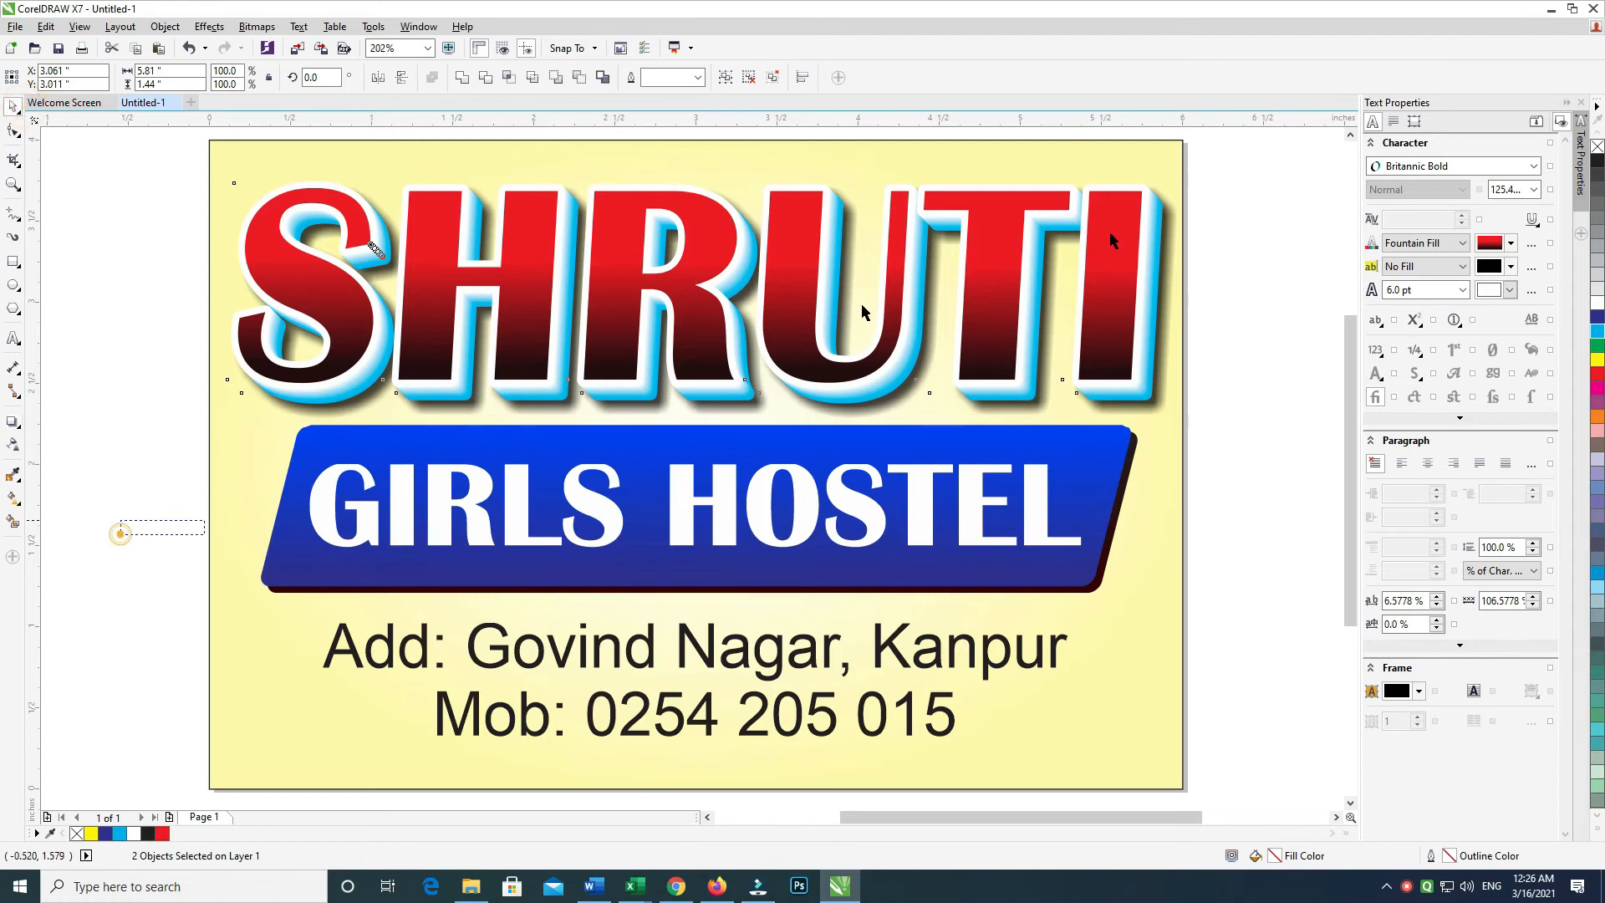
pyautogui.scroll(1, 1124, 151)
# Group SHRUTI with its shadow, shrink it slightly, then start and cancel PowerClip Inside
pyautogui.hotkey('ctrl', 'g')
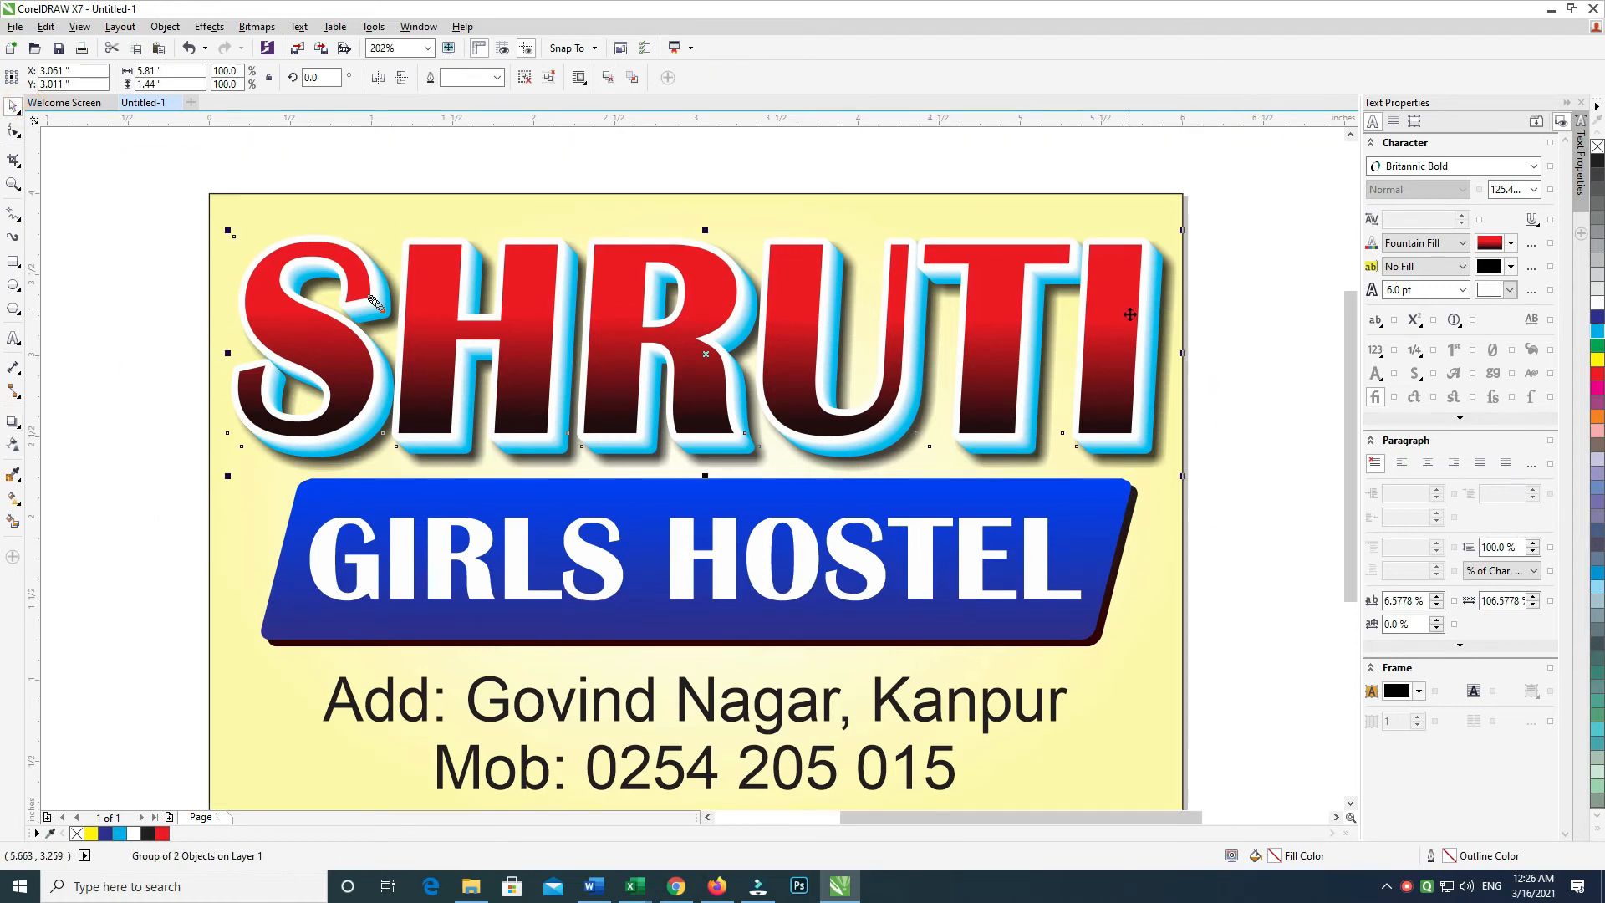
pyautogui.moveTo(1179, 476); pyautogui.dragTo(1174, 451)
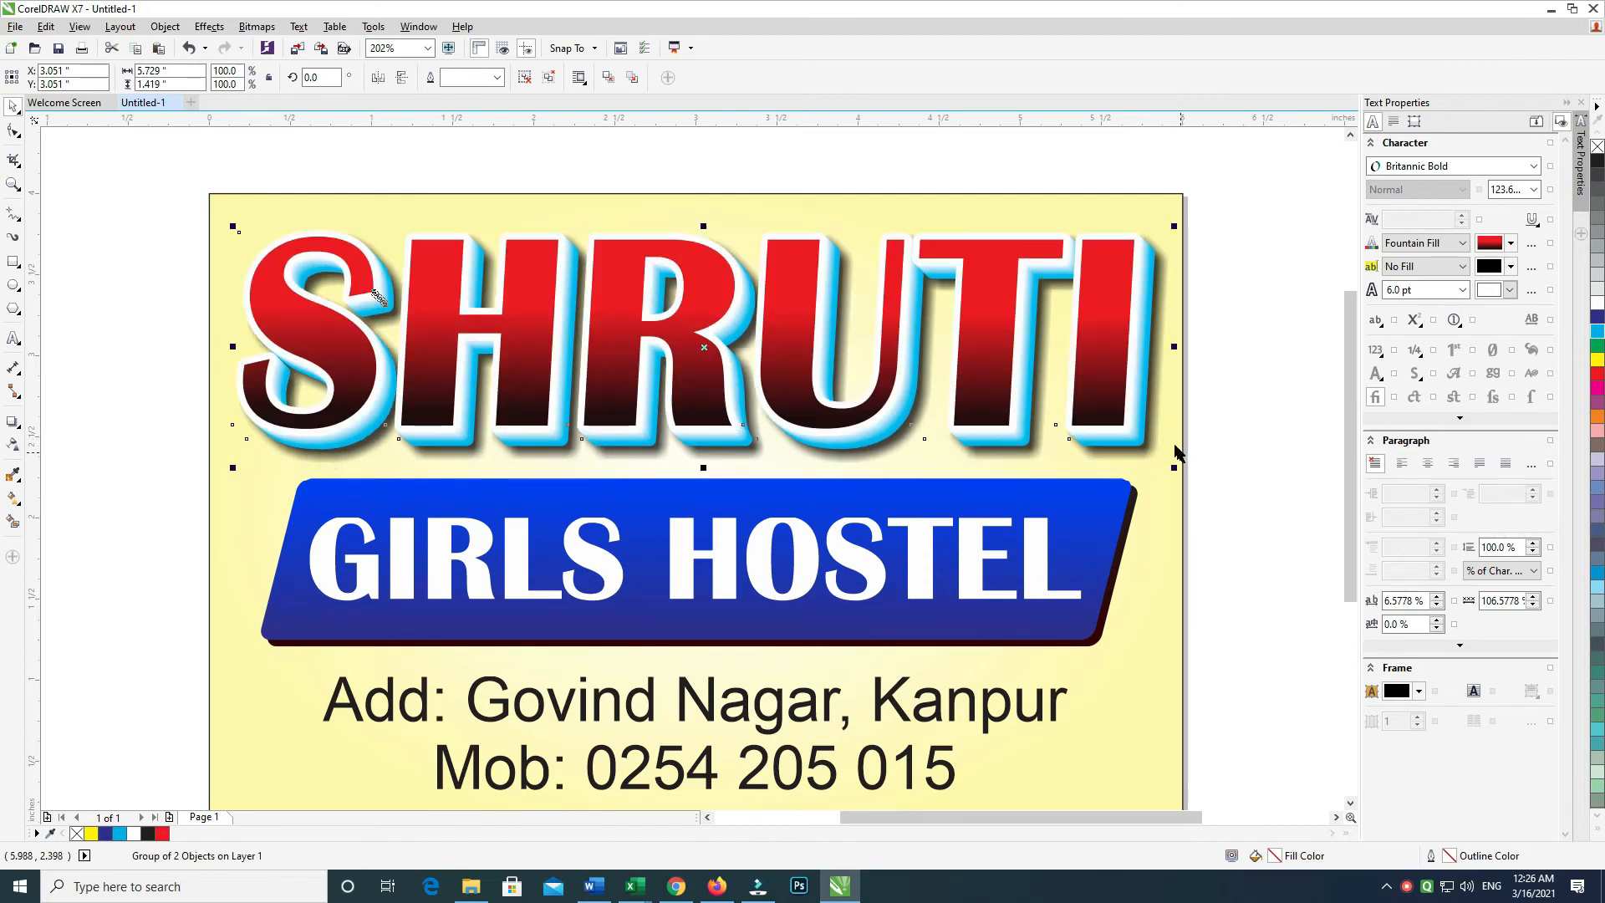
pyautogui.scroll(-2, 1174, 452)
pyautogui.rightClick(1124, 267)
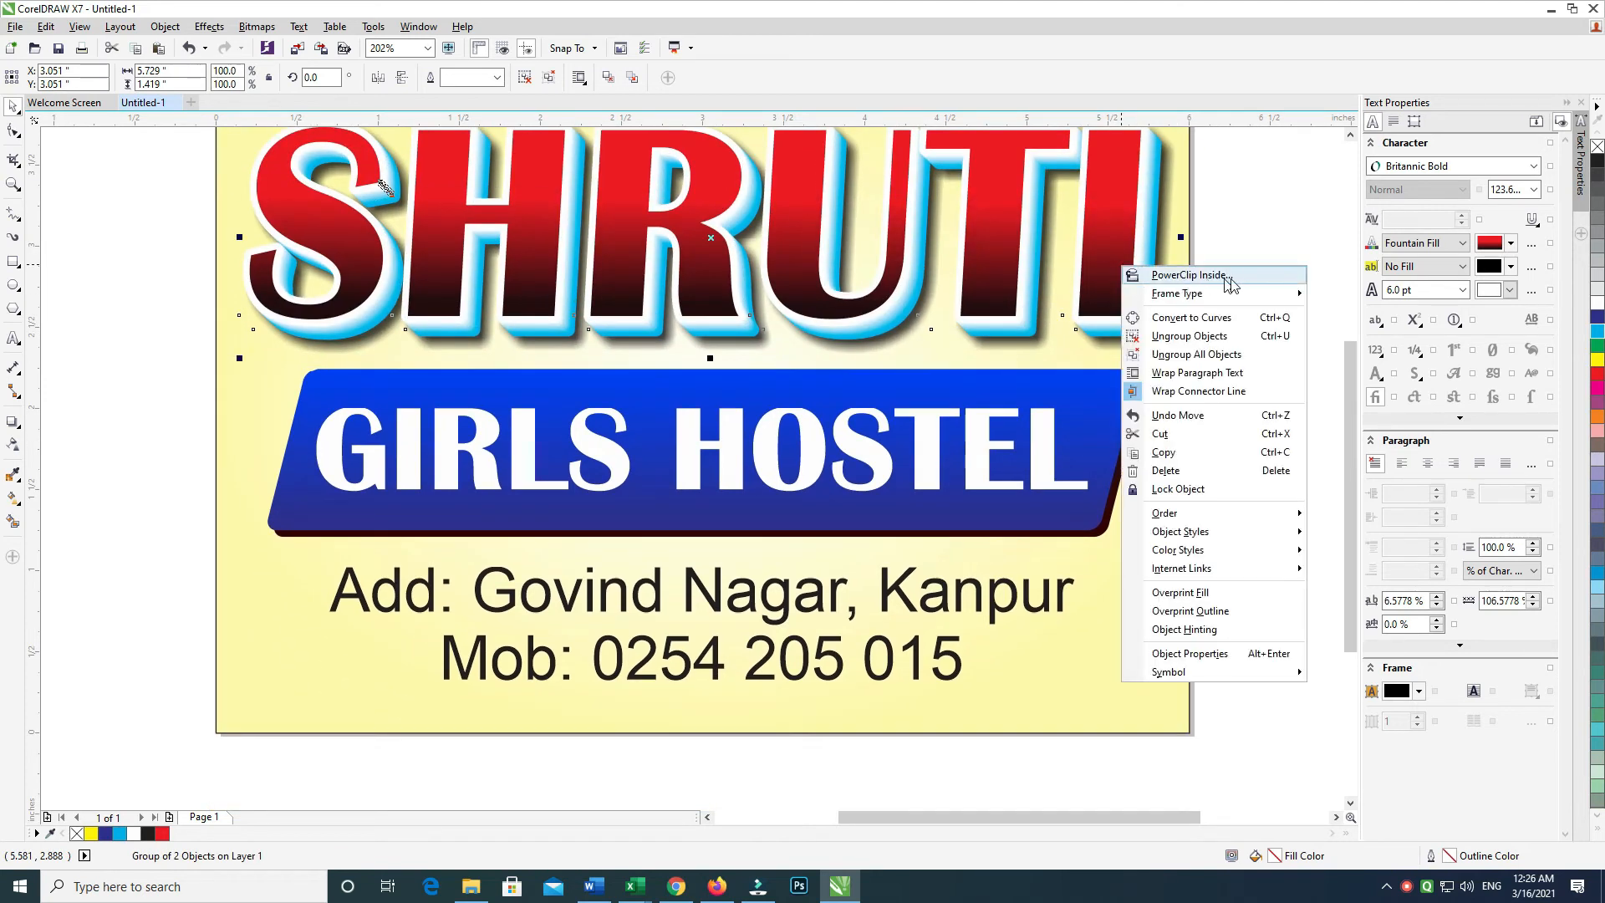
pyautogui.click(1191, 275)
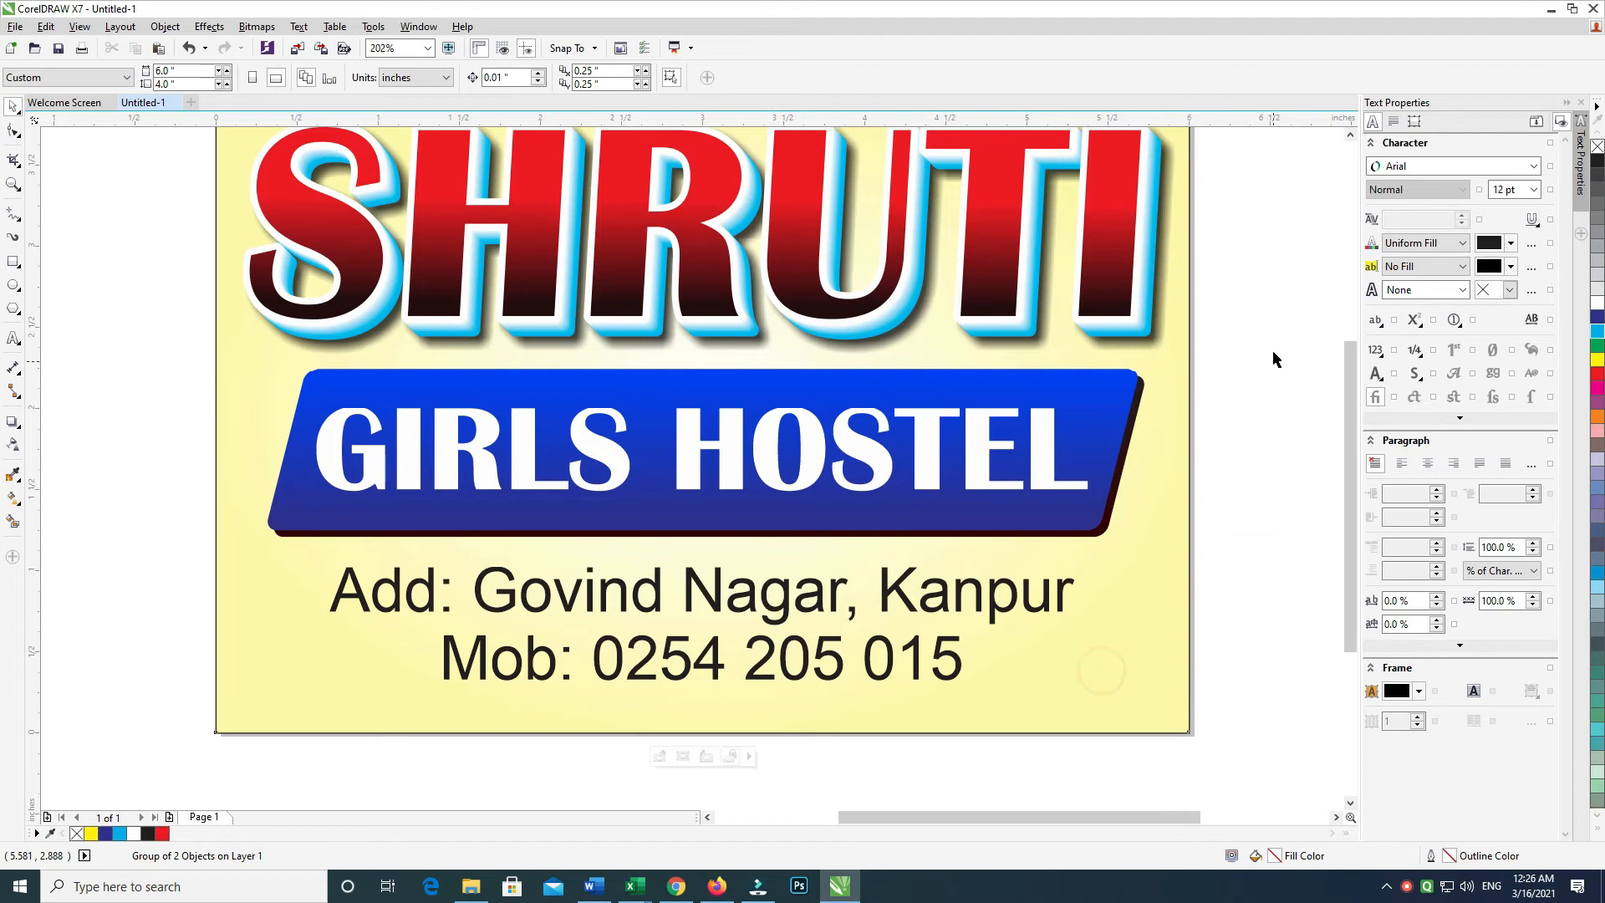
pyautogui.click(179, 530)
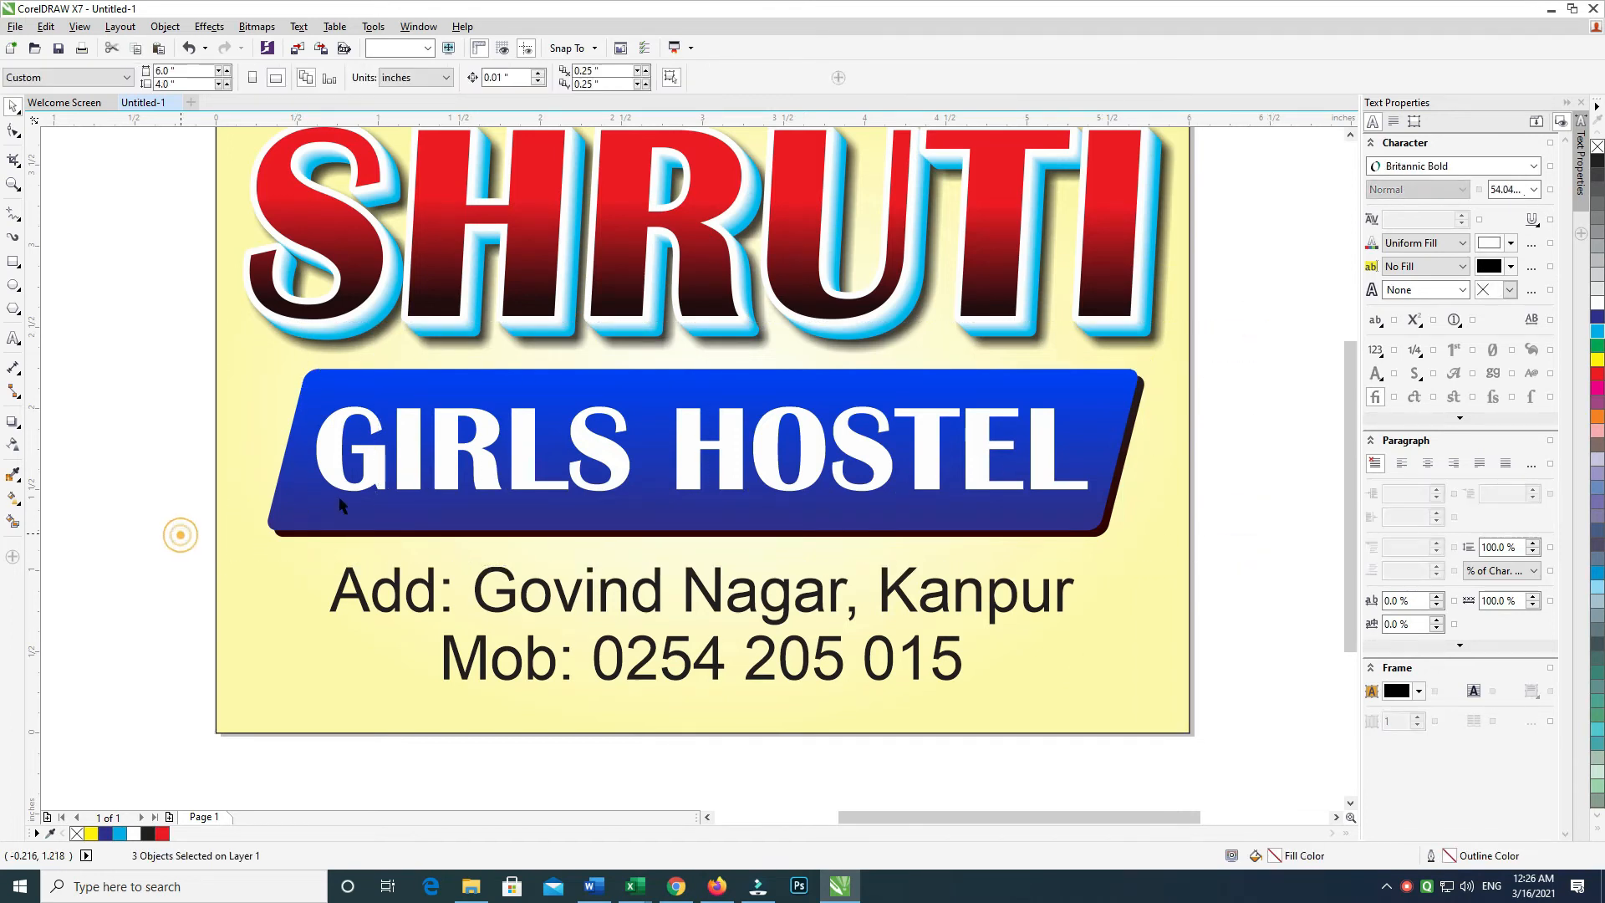
pyautogui.click(1426, 891)
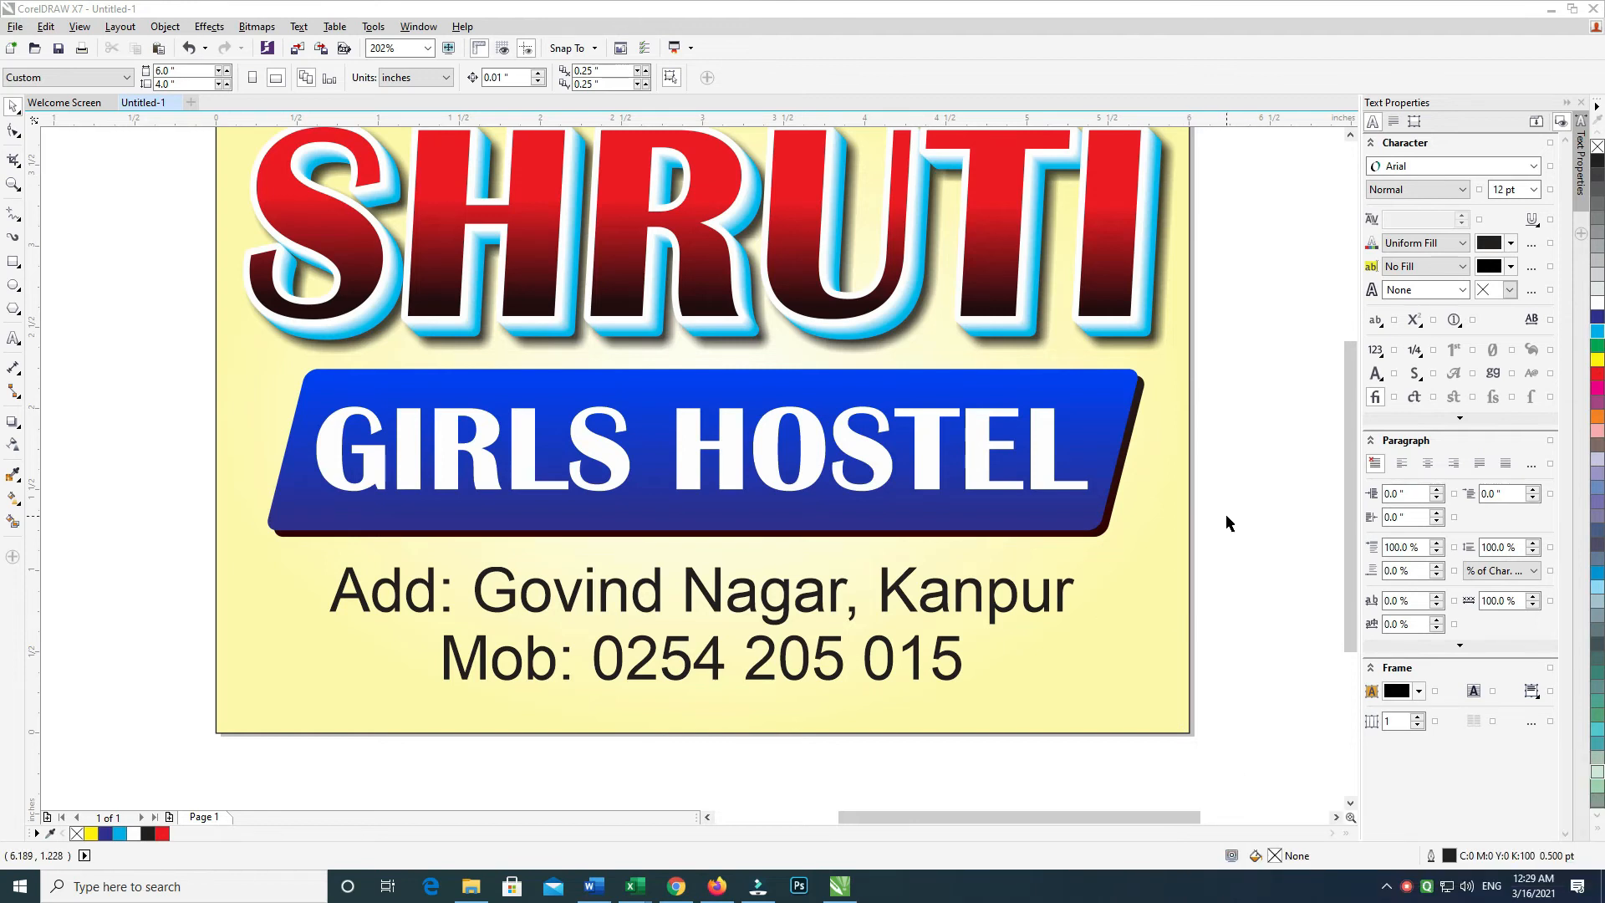
pyautogui.click(1222, 512)
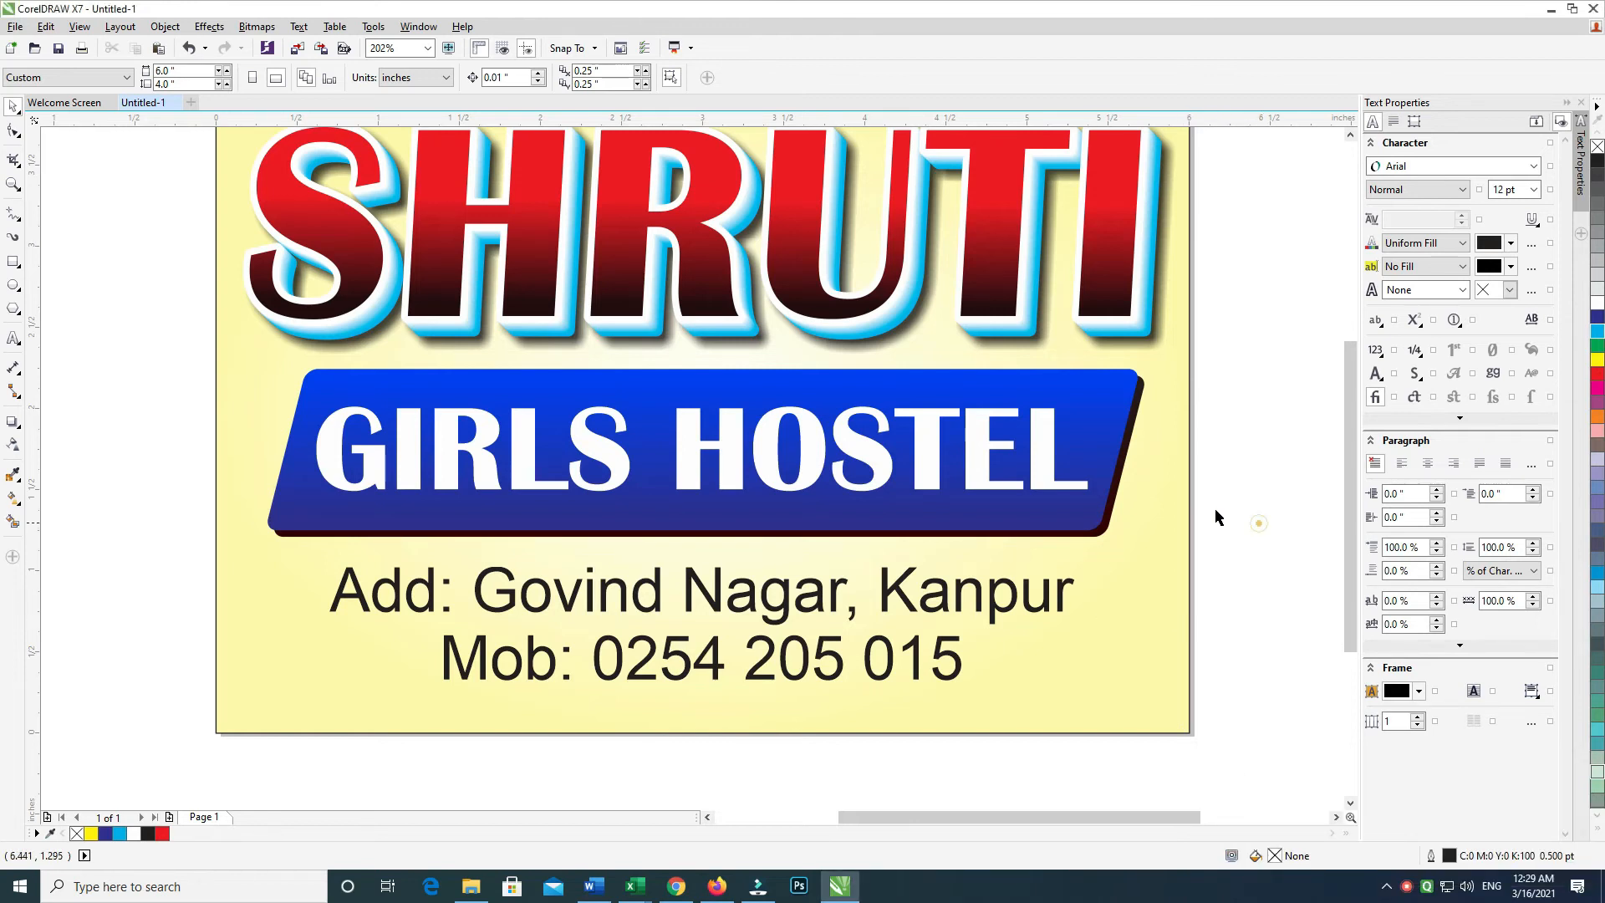
# Fill the rectangle behind the GIRLS HOSTEL banner solid black and group all banner pieces
pyautogui.click(1114, 495)
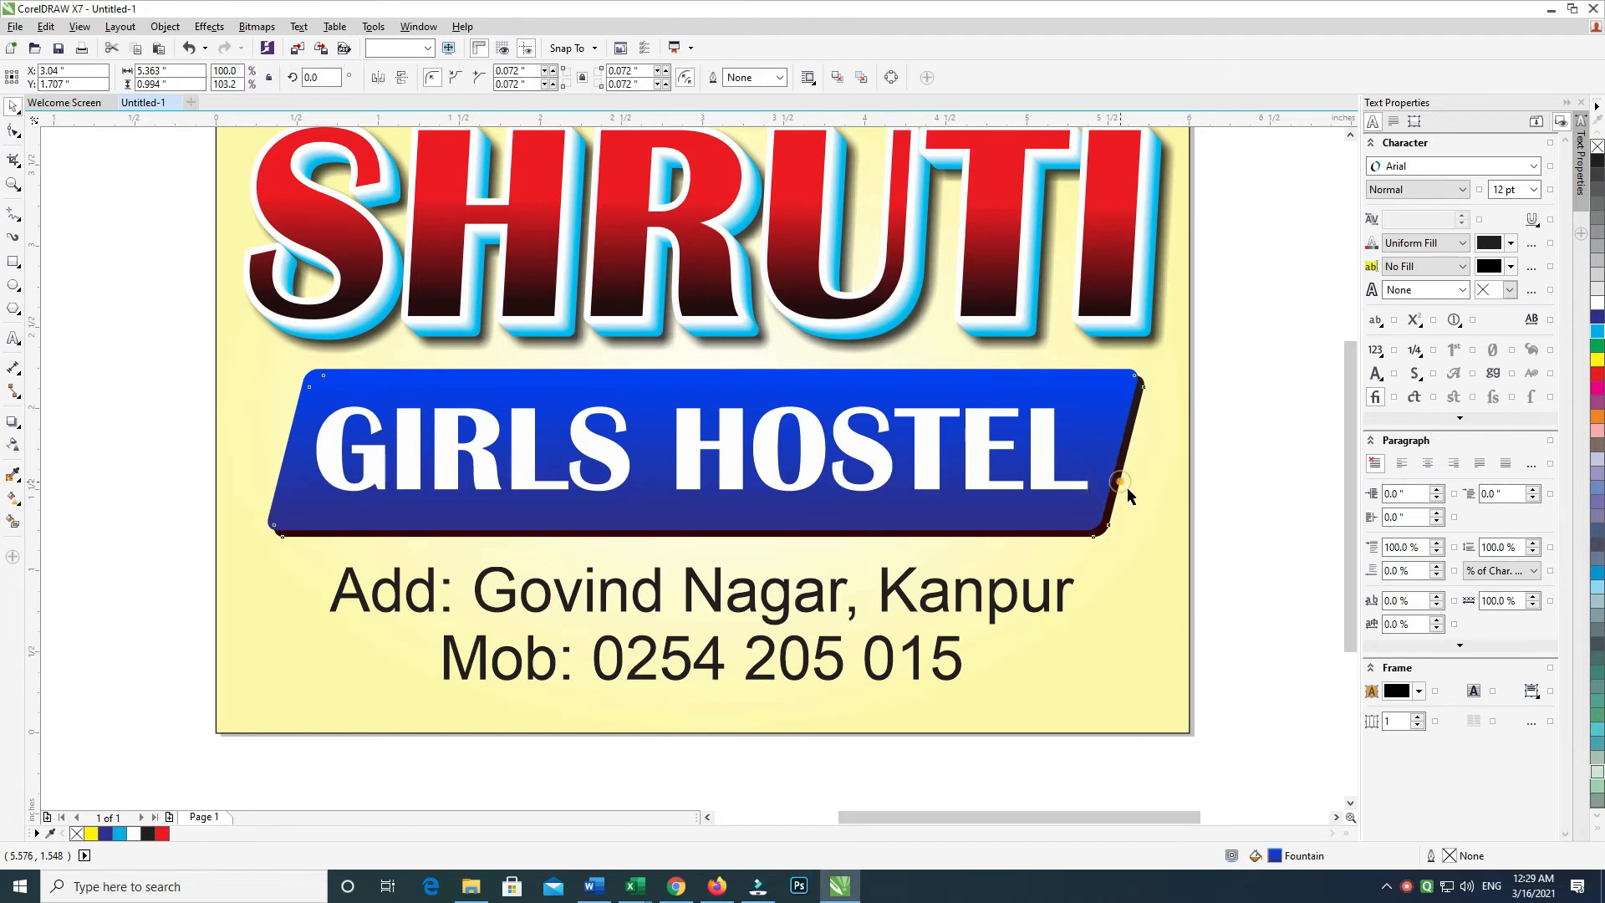
pyautogui.click(1119, 483)
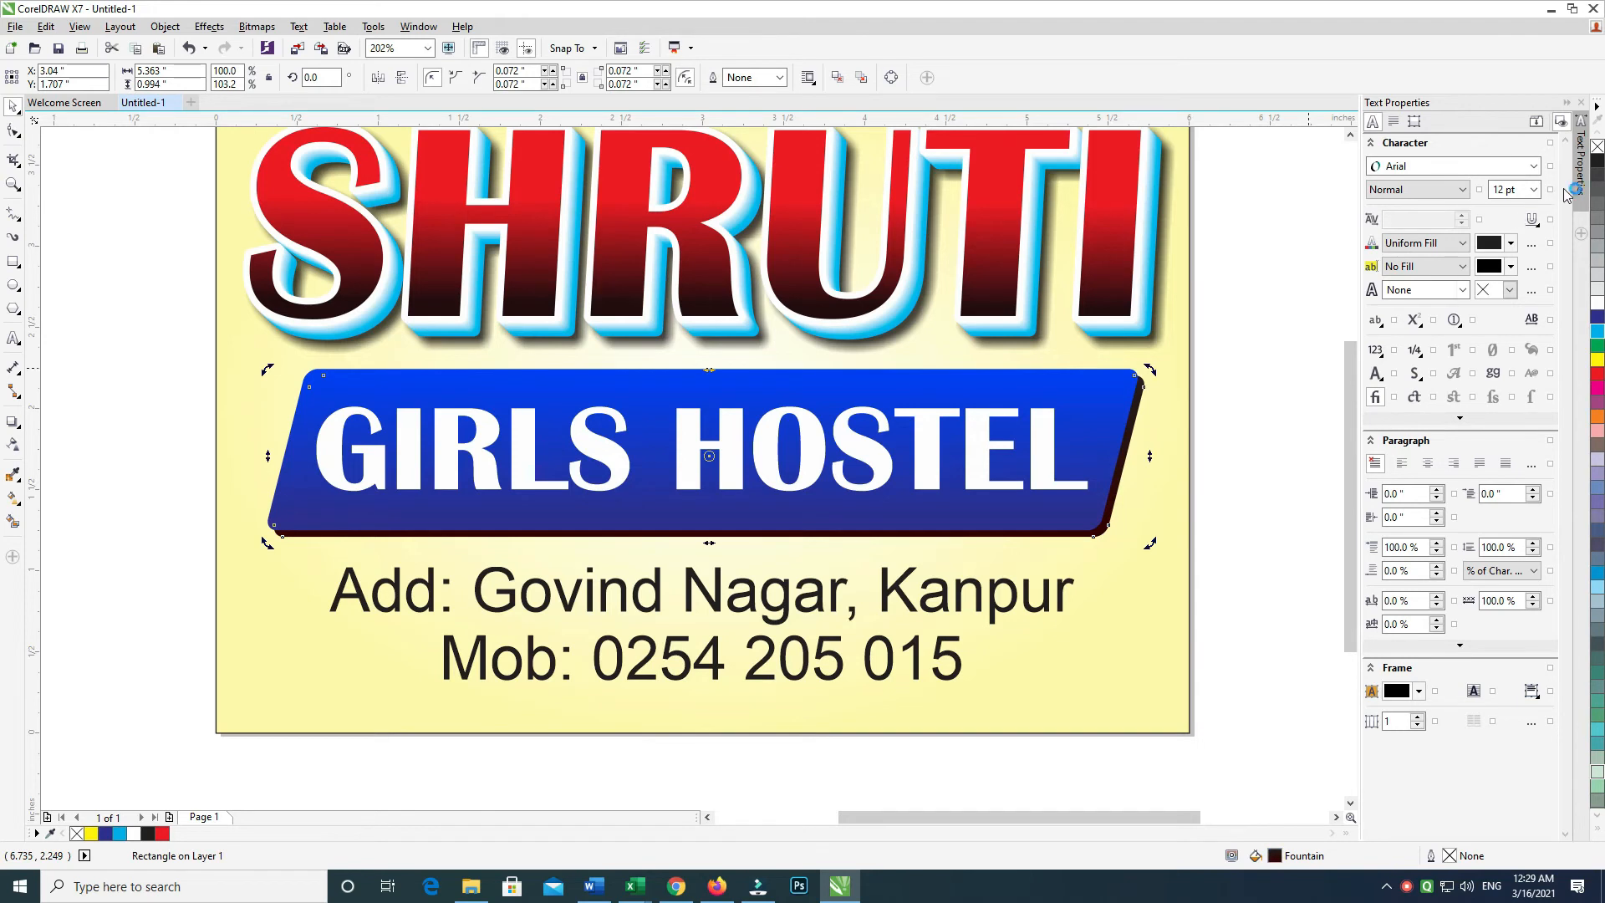
pyautogui.click(1597, 161)
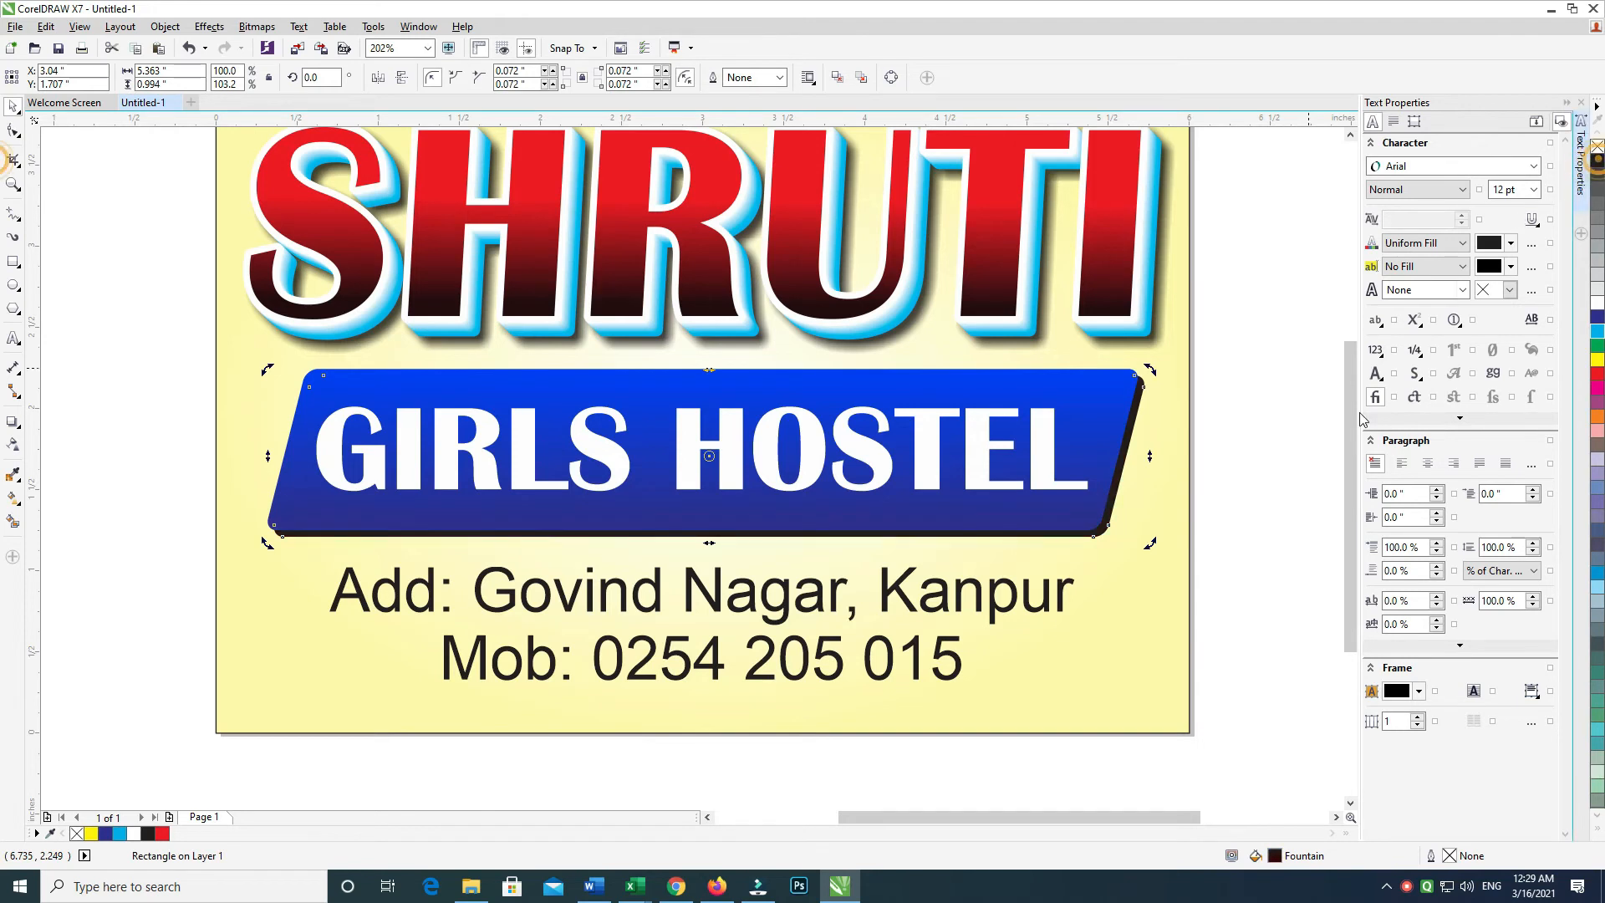
pyautogui.doubleClick(1277, 854)
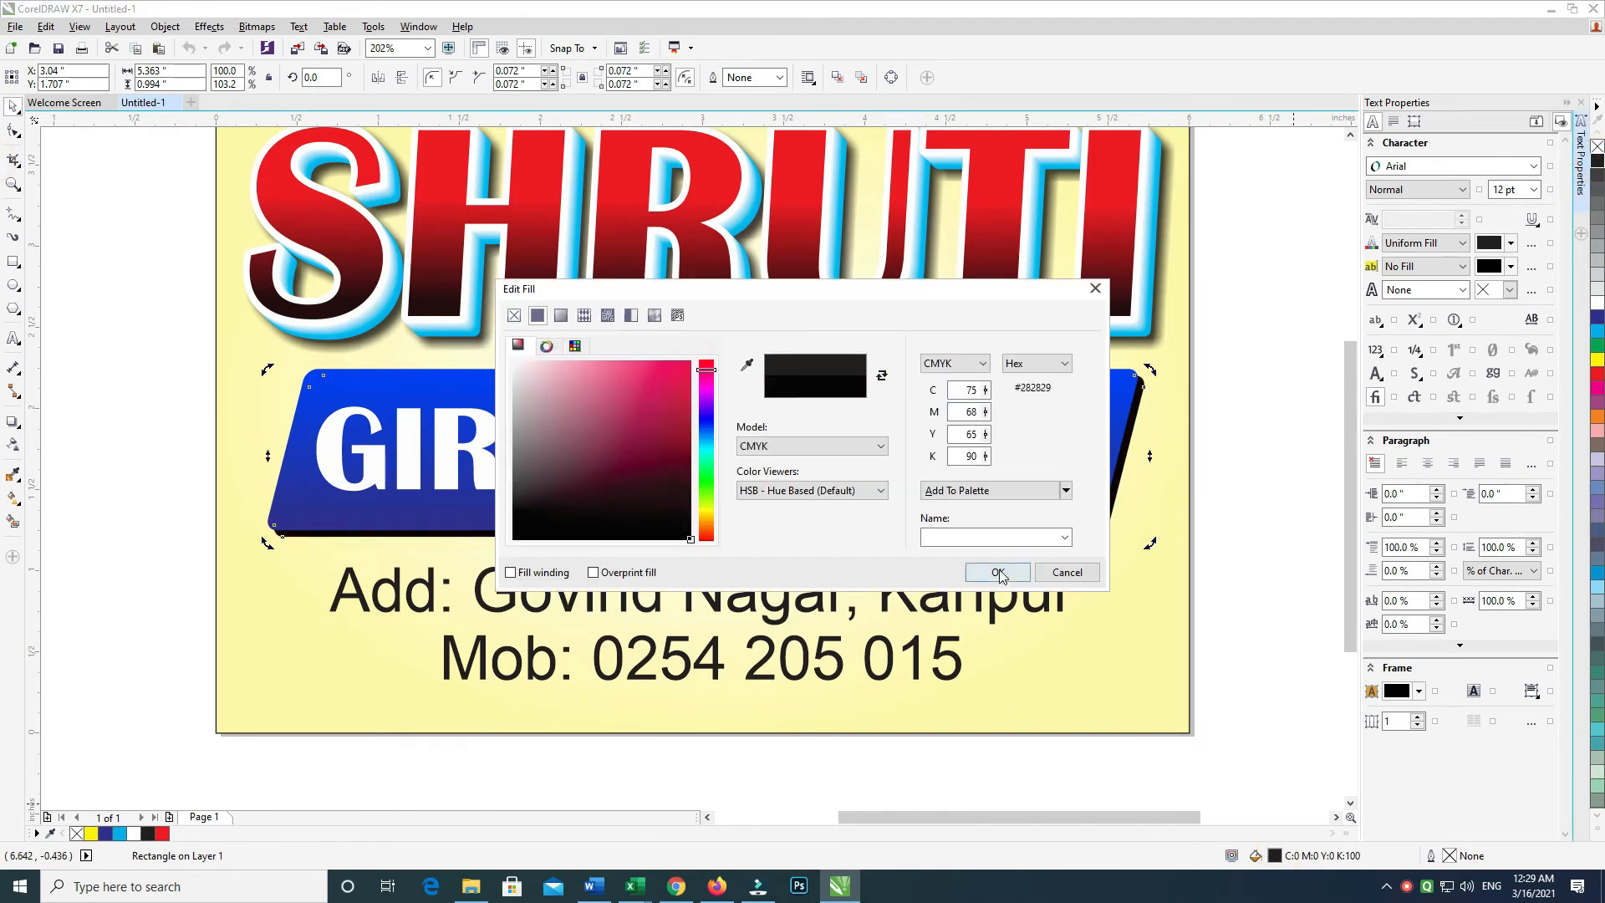
pyautogui.click(995, 568)
pyautogui.moveTo(1237, 358); pyautogui.dragTo(243, 576)
pyautogui.hotkey('ctrl', 'g')
# Cast a down-right drop shadow from the banner with opacity 55 and feather 5, offset further down-right
pyautogui.click(13, 422)
pyautogui.moveTo(706, 451); pyautogui.dragTo(894, 556)
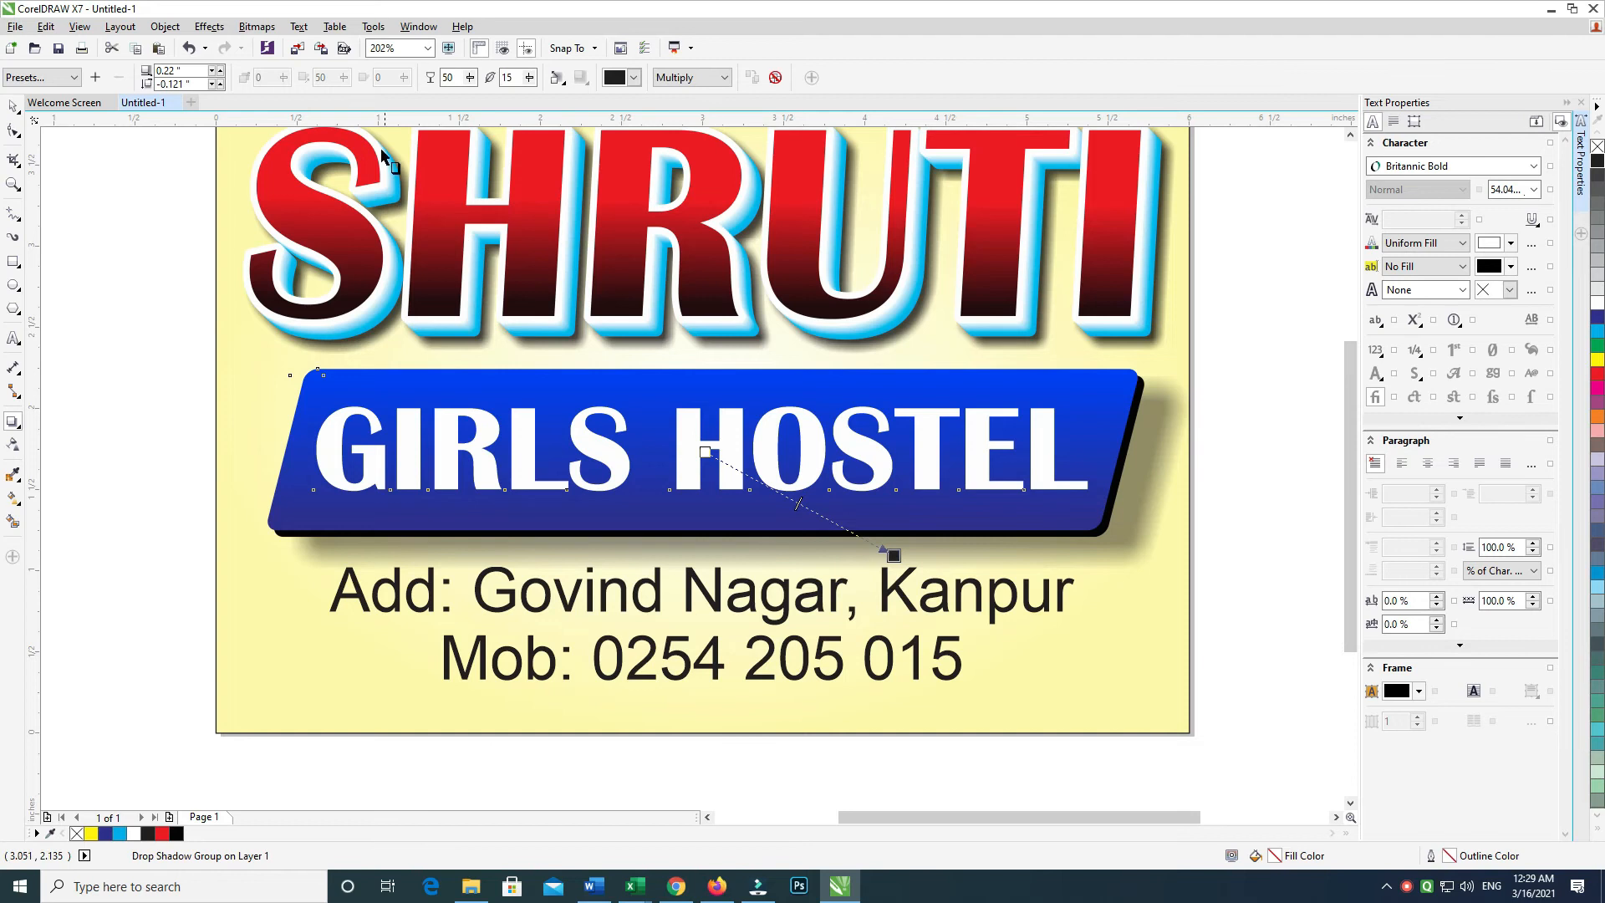
pyautogui.write('55')
pyautogui.press('Tab')
pyautogui.write('5')
pyautogui.press('Return')
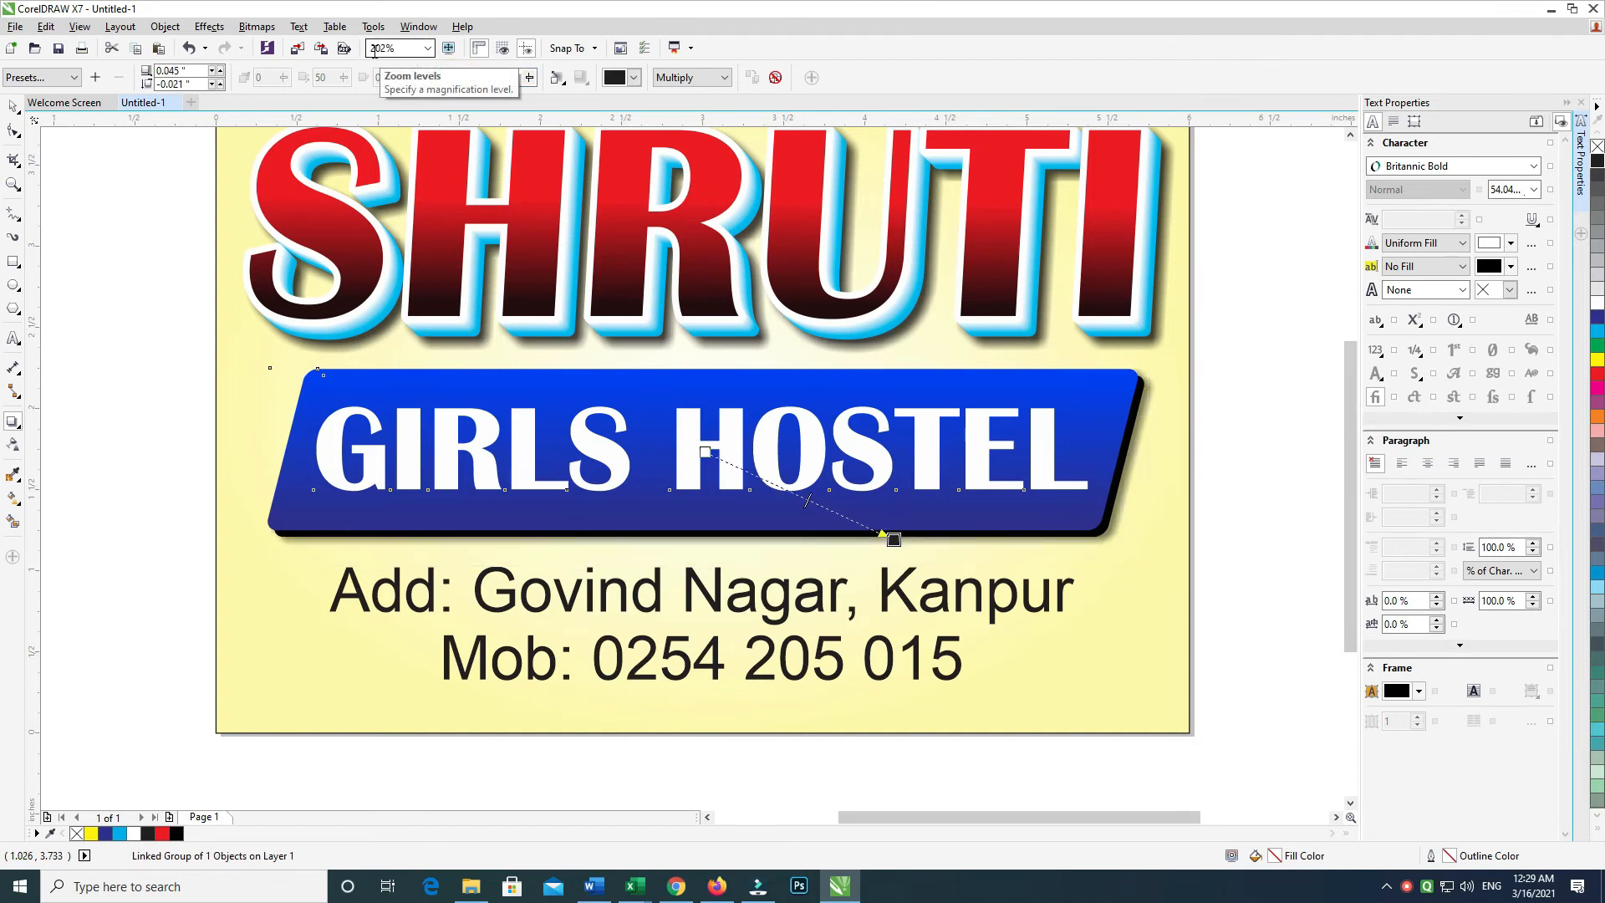
pyautogui.press('Right')
pyautogui.press('Right')
pyautogui.press('Right')
pyautogui.press('Right')
pyautogui.press('Down')
pyautogui.press('Down')
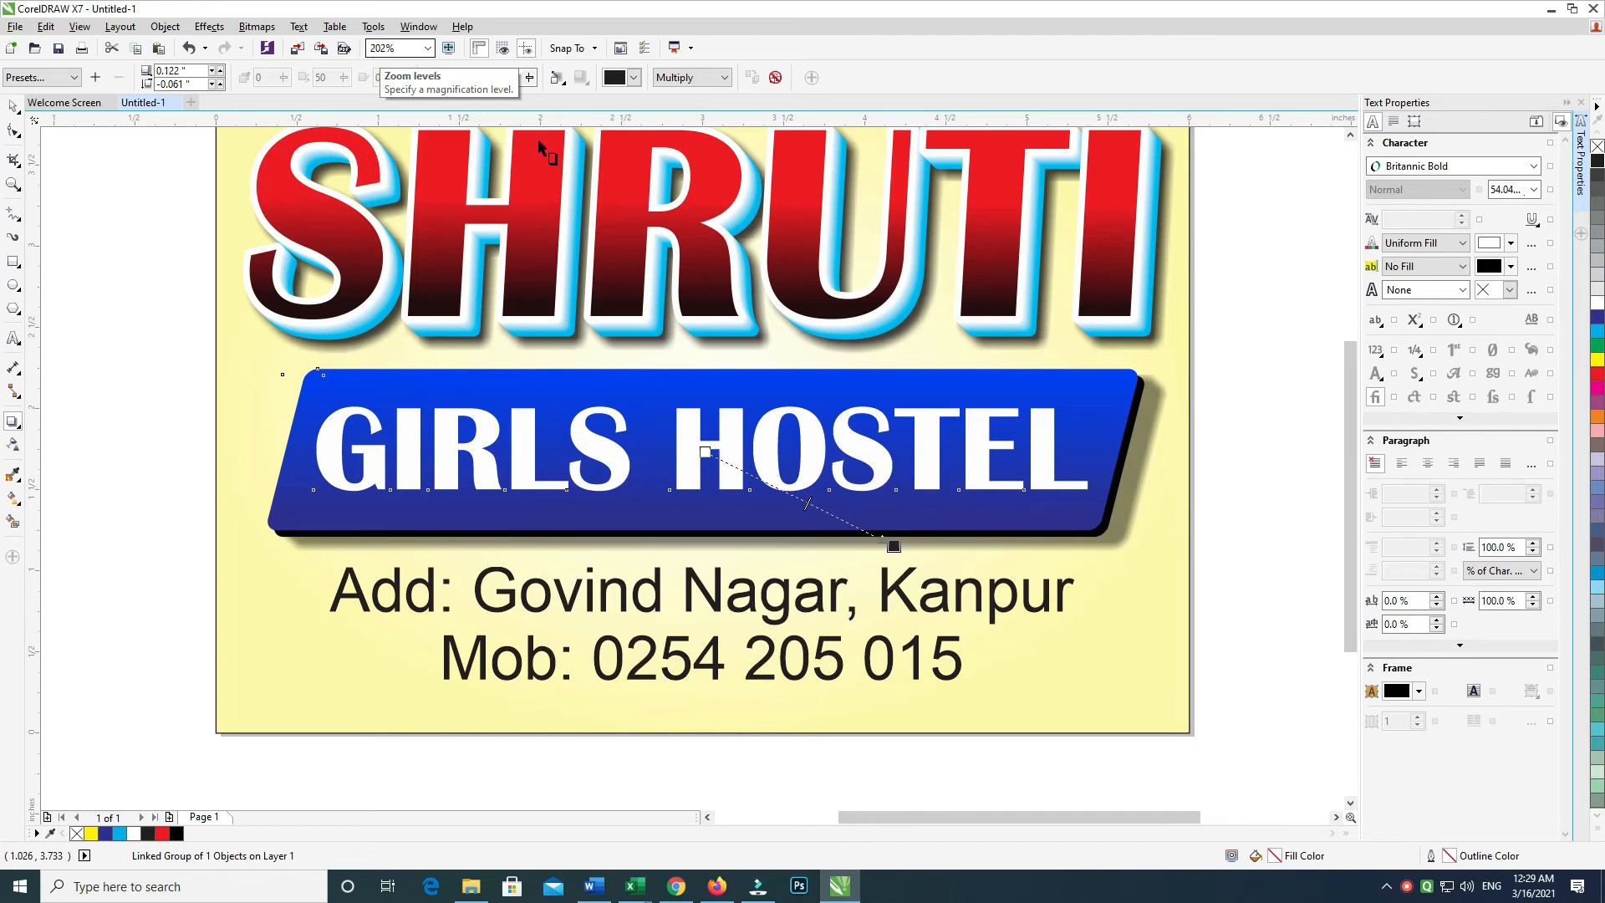
pyautogui.moveTo(887, 554); pyautogui.dragTo(870, 589)
# Make the address and phone text block bold, nudging it slightly down
pyautogui.hotkey('ctrl', 'k')
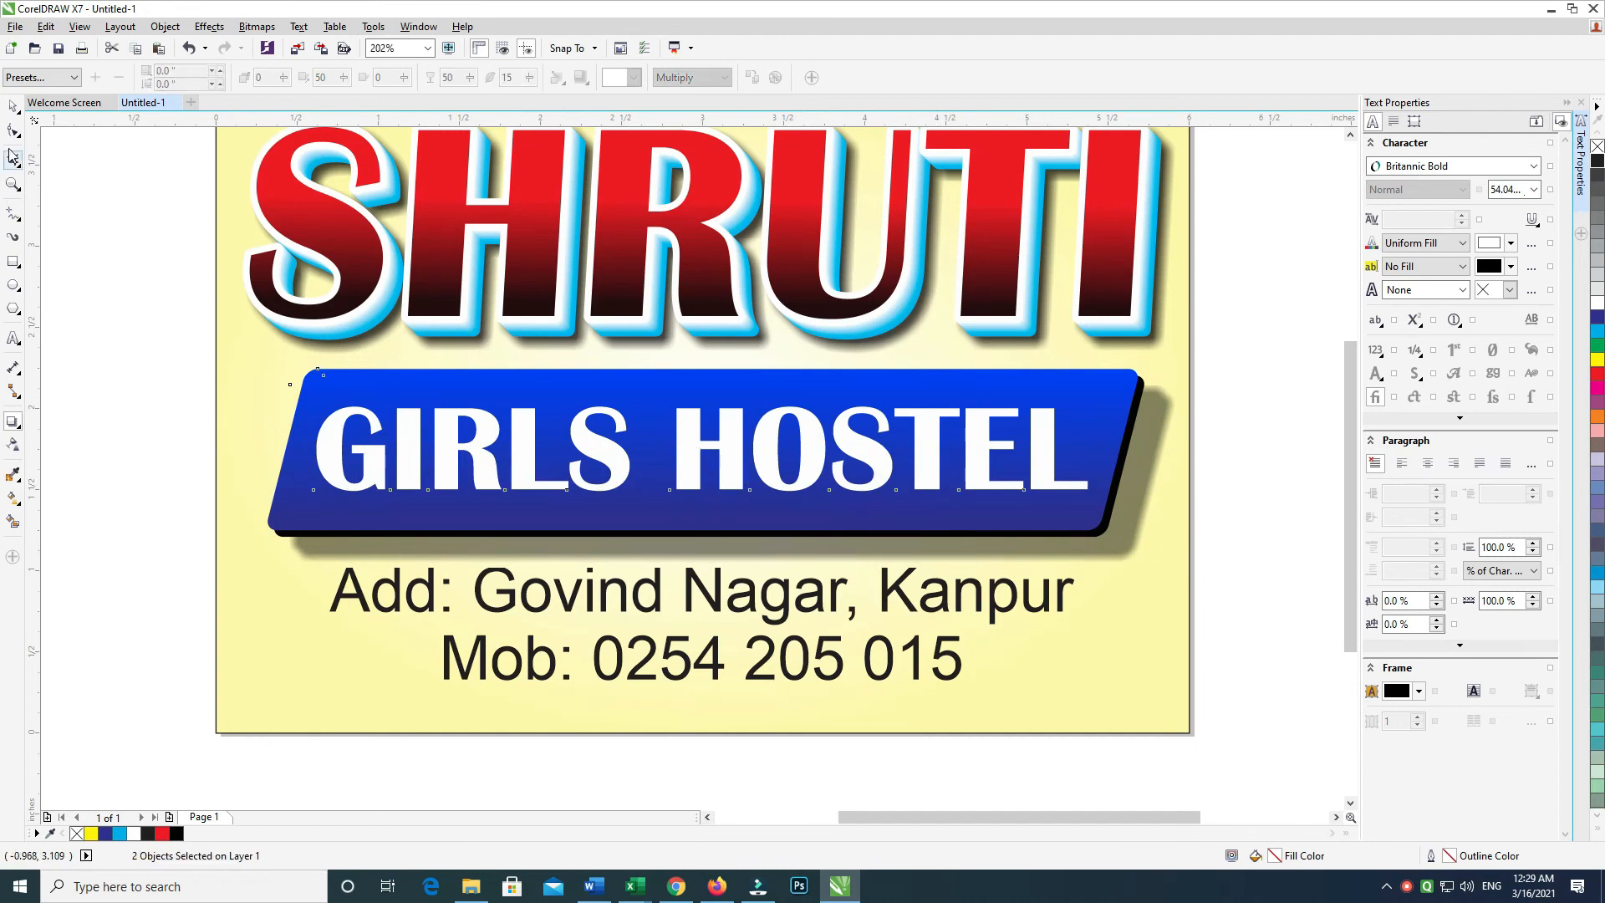
pyautogui.click(21, 110)
pyautogui.moveTo(365, 762); pyautogui.dragTo(373, 634)
pyautogui.moveTo(230, 691); pyautogui.dragTo(1195, 403)
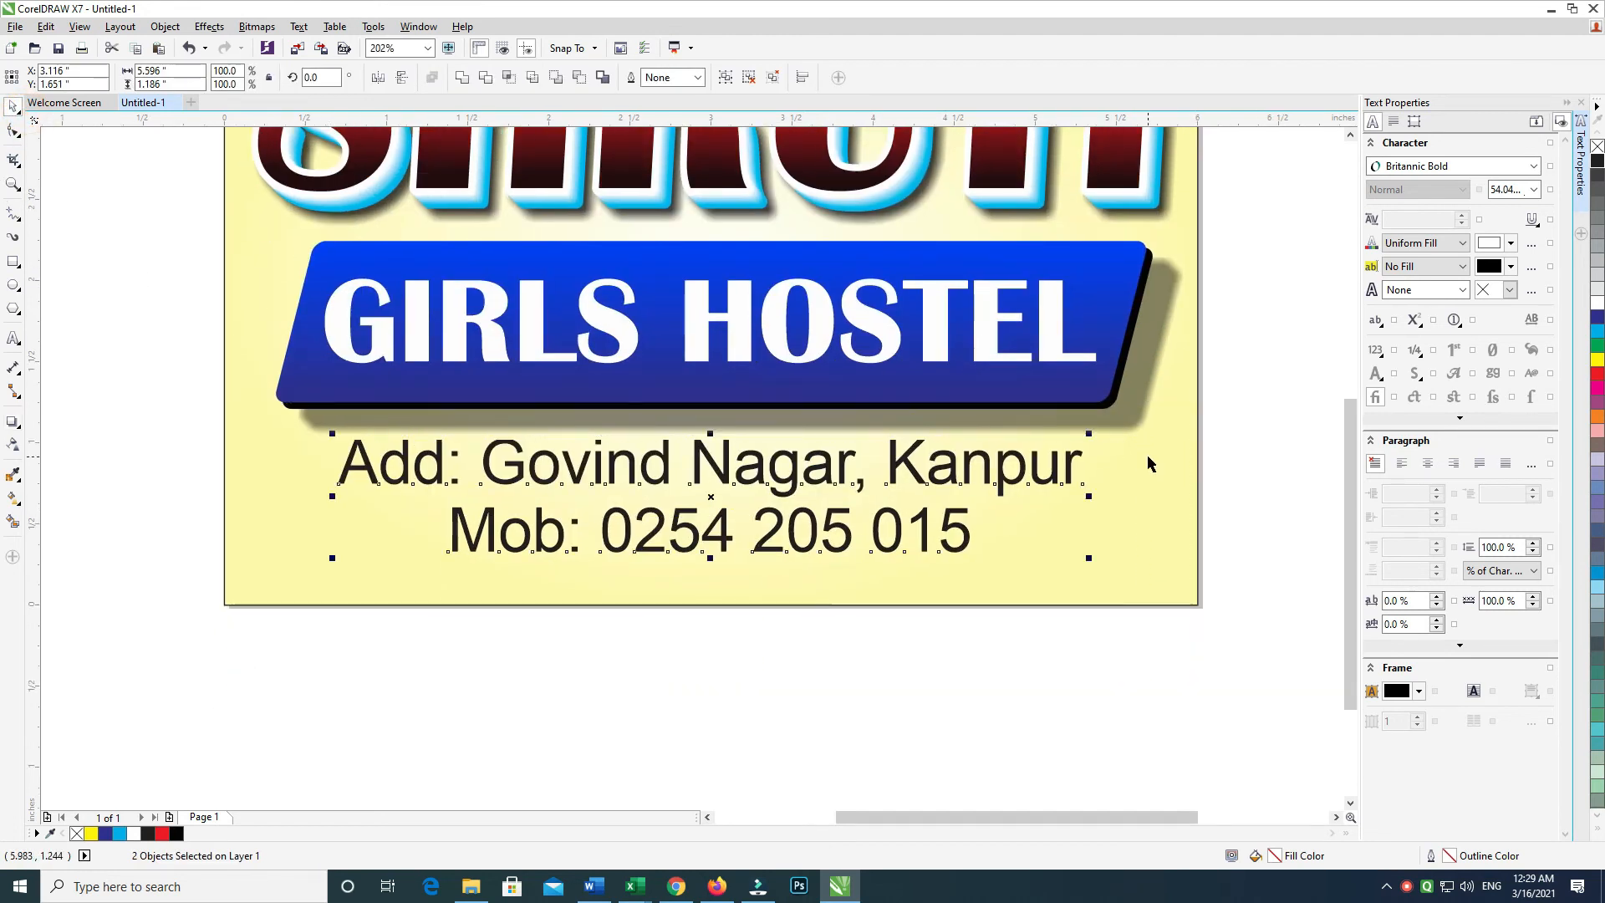
pyautogui.press('Down')
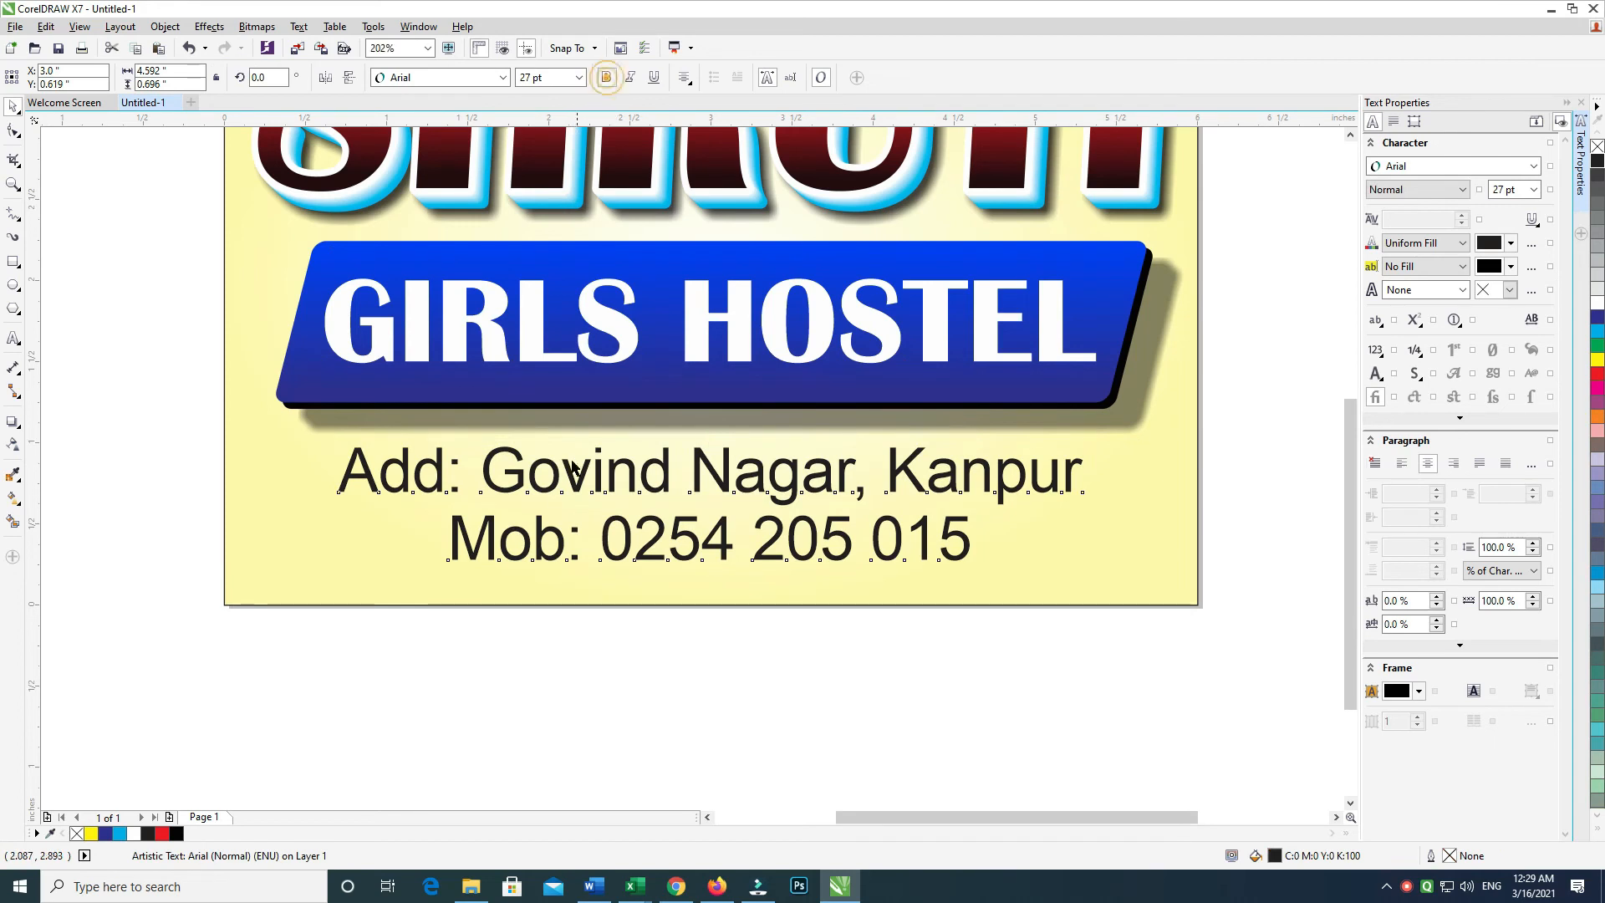
pyautogui.click(606, 77)
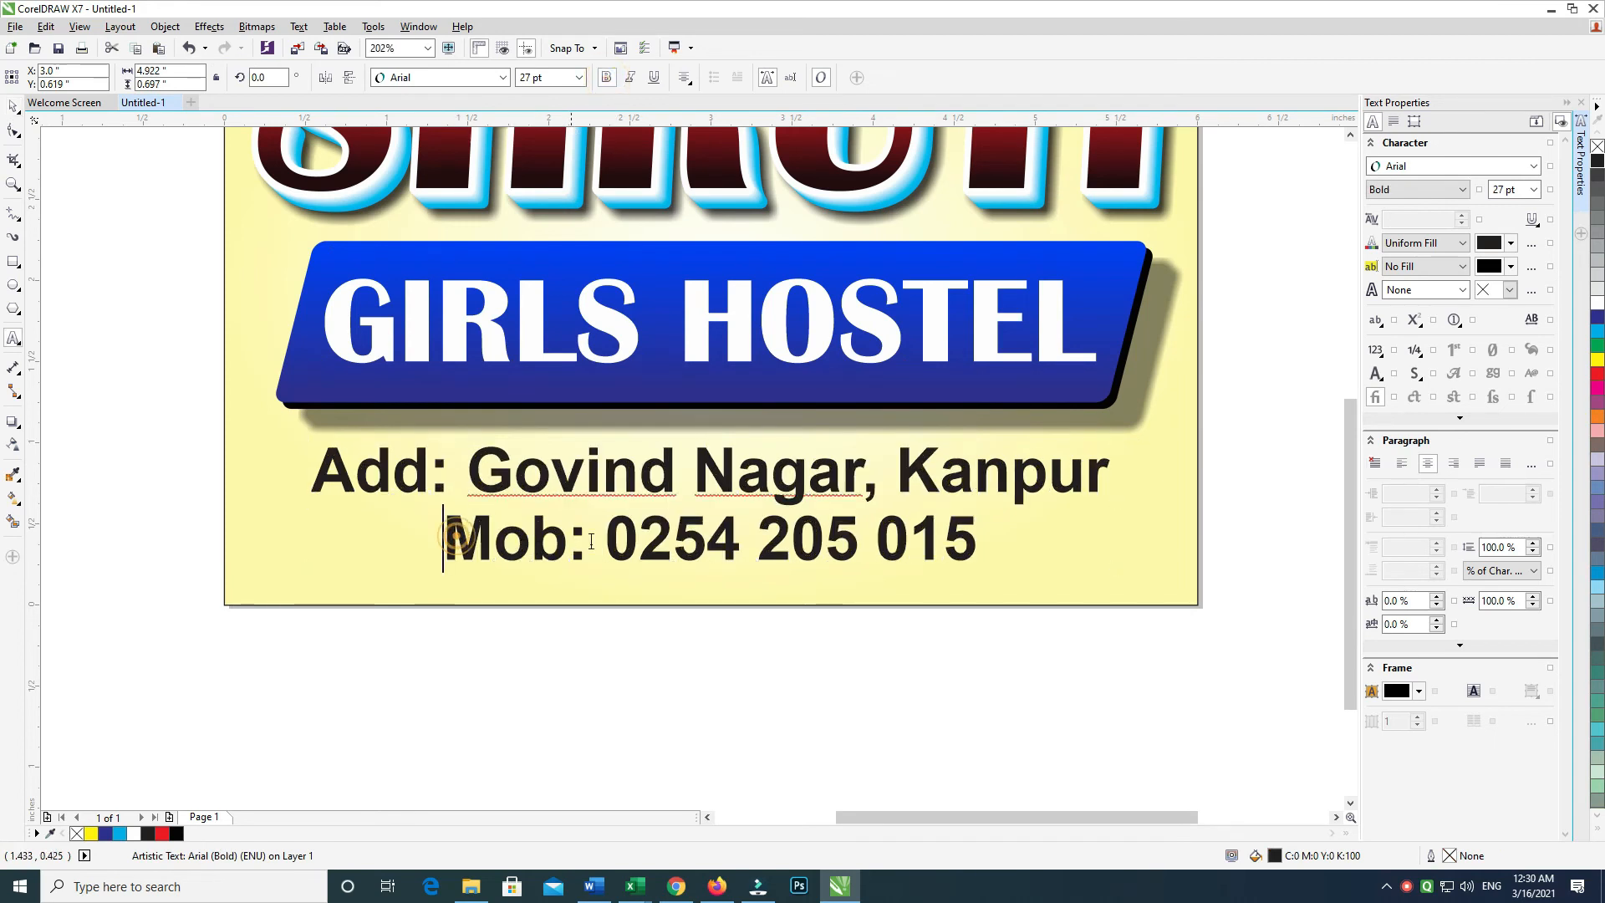
# Give the address text a white 2.0 pt outline with rounded corners
pyautogui.click(10, 104)
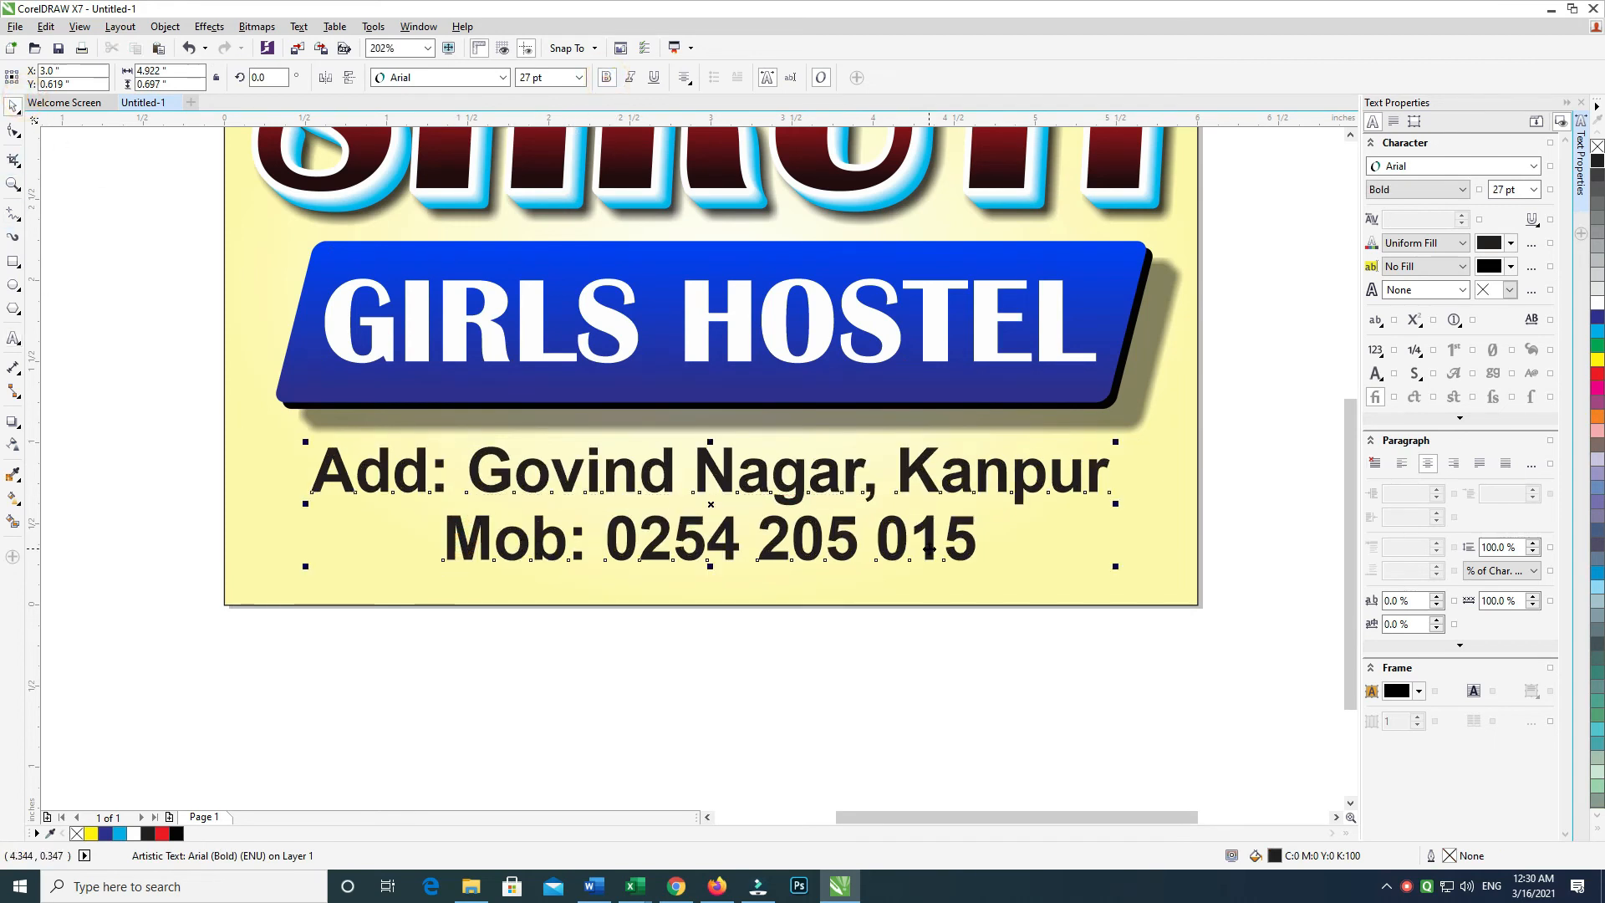
pyautogui.press('F12')
pyautogui.click(693, 332)
pyautogui.click(660, 451)
pyautogui.click(744, 447)
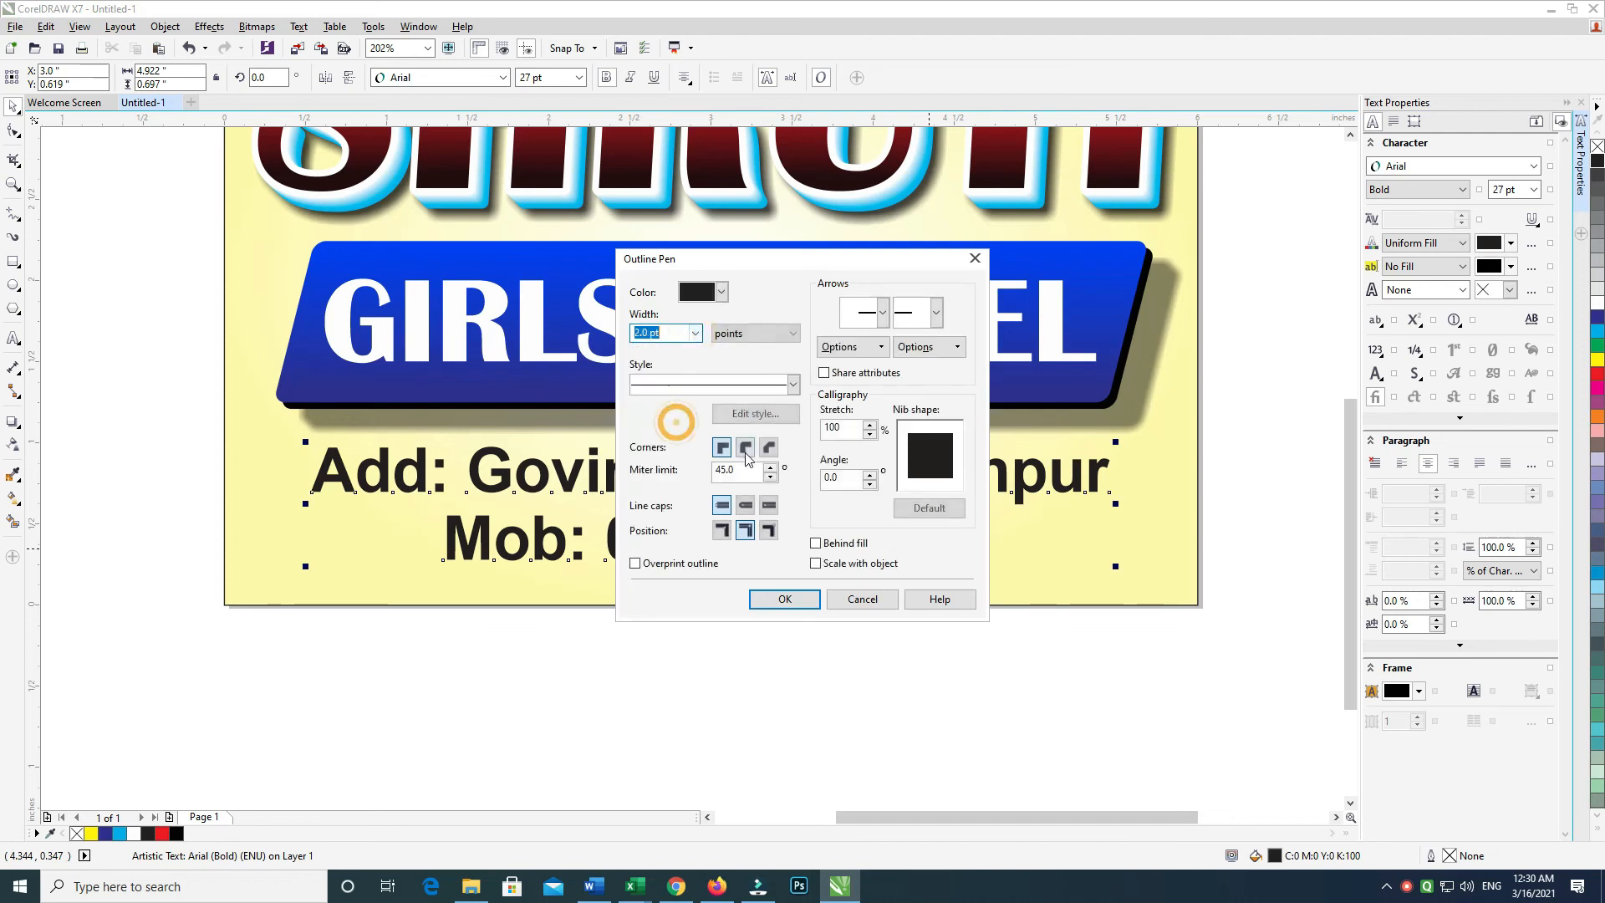
pyautogui.click(784, 599)
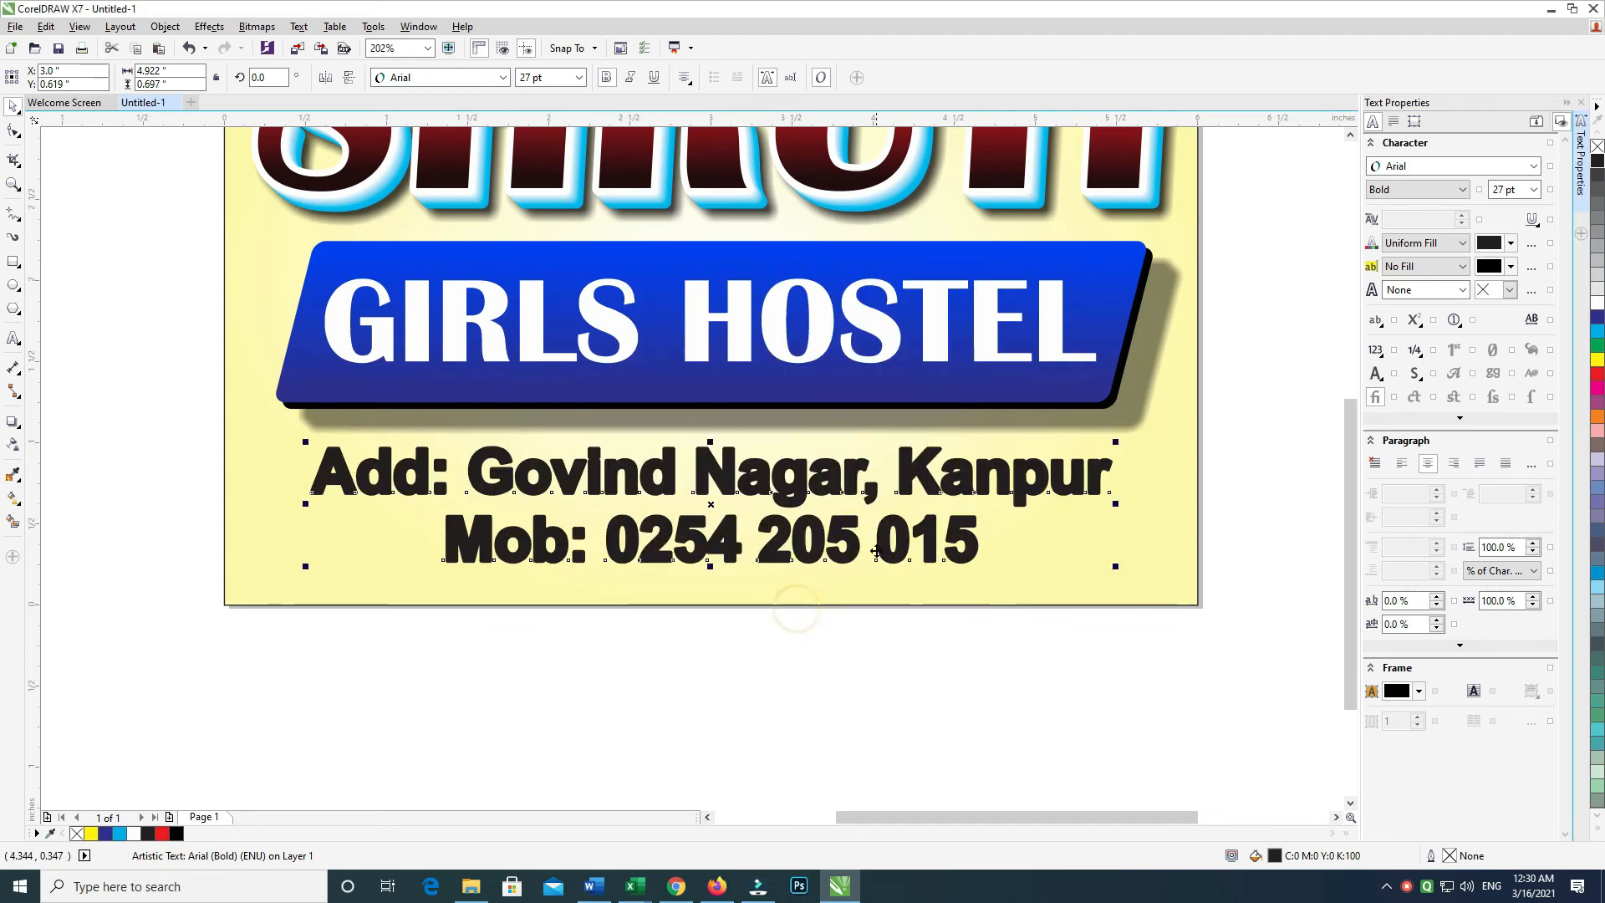
pyautogui.rightClick(1598, 303)
# Thicken the text outline to 5 pt, keeping the black fill after trying cyan and blue
pyautogui.moveTo(1164, 382); pyautogui.dragTo(1165, 398)
pyautogui.moveTo(1260, 404); pyautogui.dragTo(282, 646)
pyautogui.press('F12')
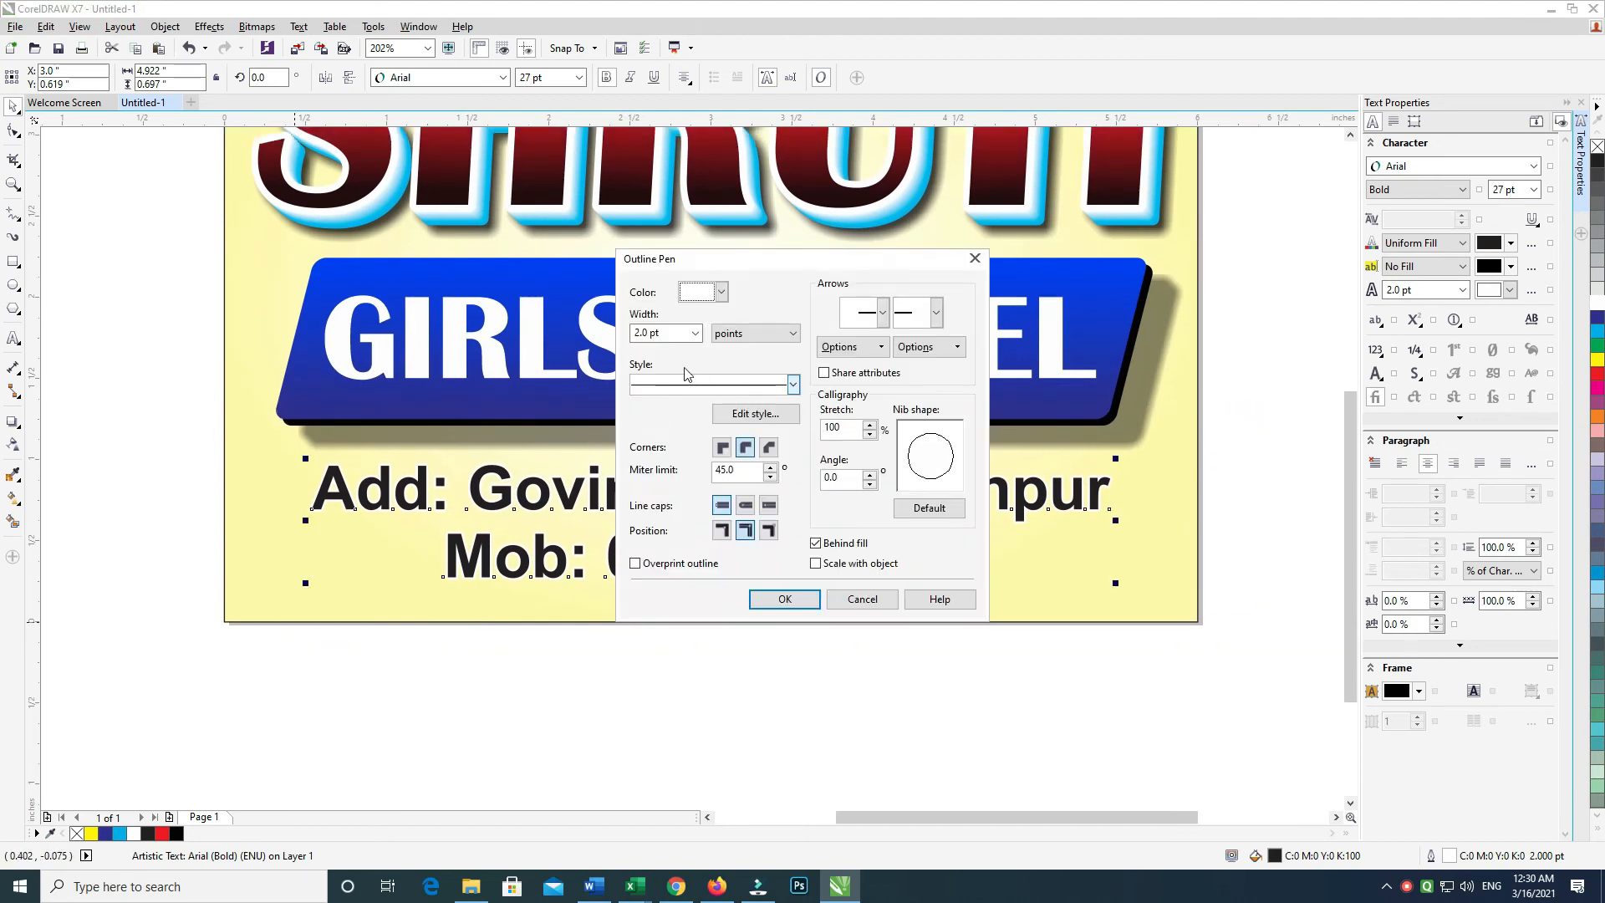
pyautogui.write('5')
pyautogui.press('Return')
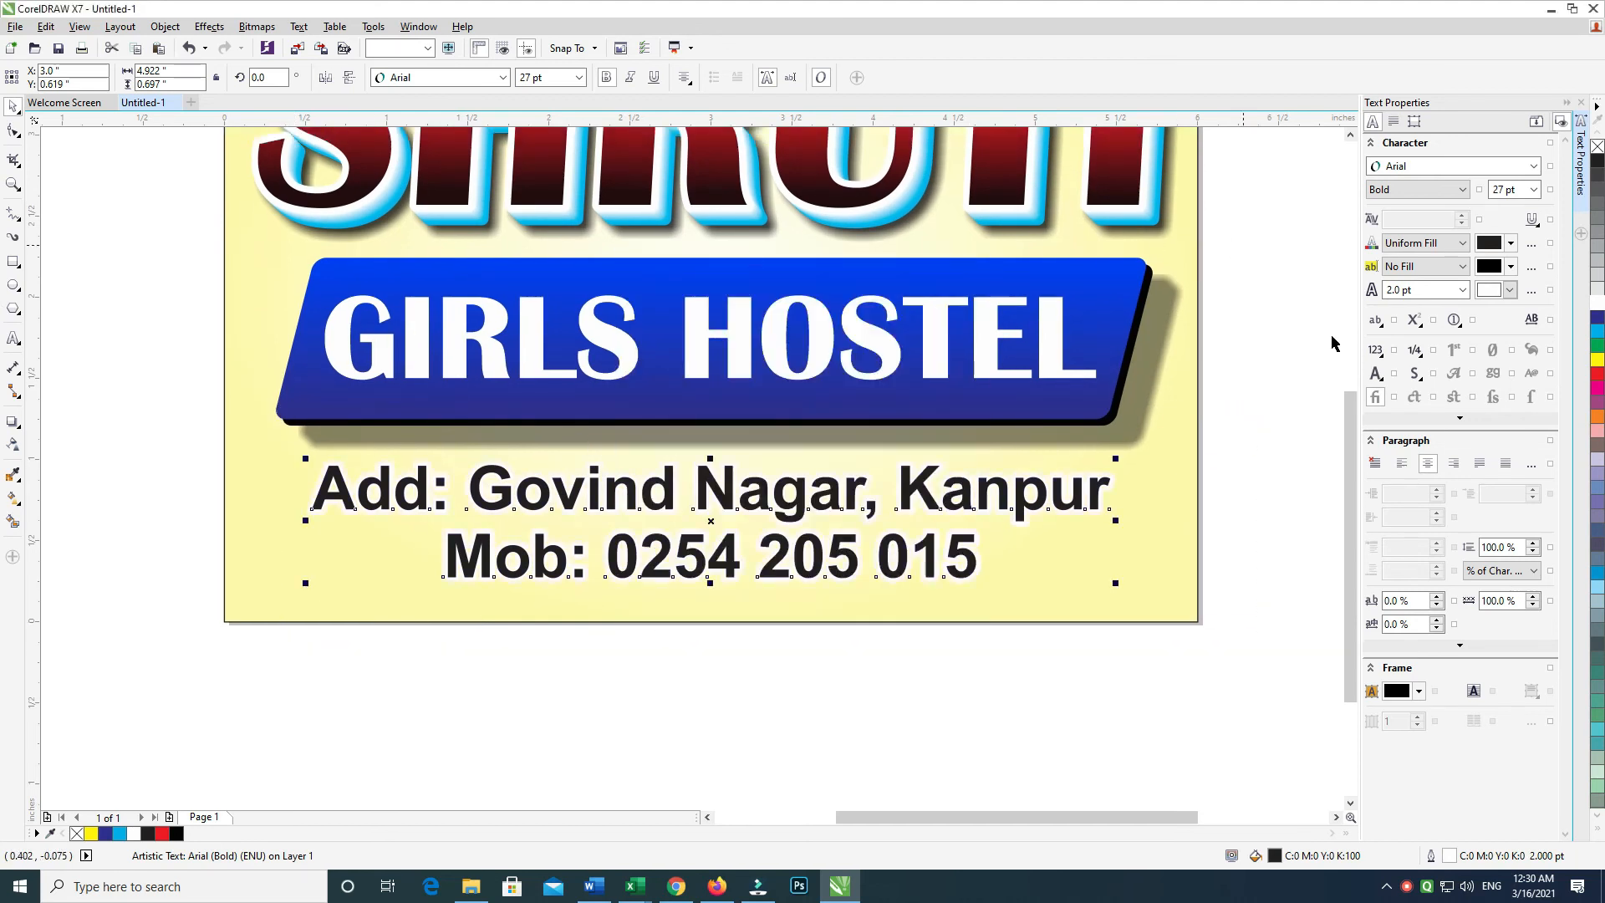
pyautogui.click(1597, 331)
pyautogui.click(1596, 317)
pyautogui.hotkey('ctrl', 'z')
pyautogui.hotkey('ctrl', 'z')
# Colour the whole mobile number line red
pyautogui.moveTo(1327, 403); pyautogui.dragTo(625, 628)
pyautogui.click(442, 716)
pyautogui.doubleClick(770, 577)
pyautogui.moveTo(444, 556); pyautogui.dragTo(982, 548)
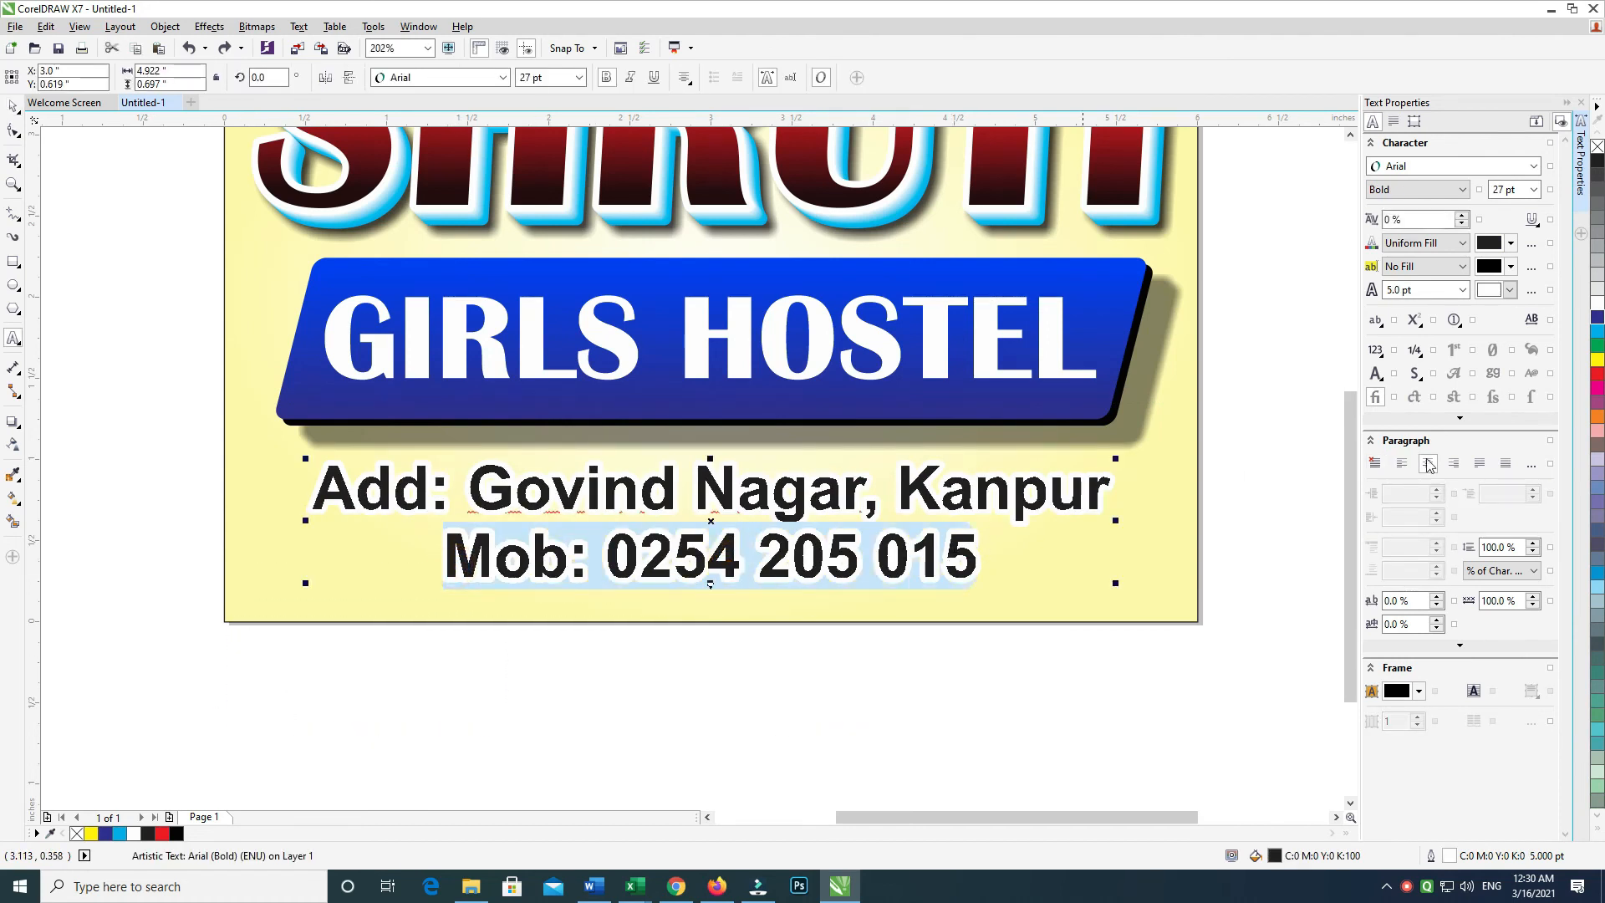
pyautogui.click(1597, 378)
# Group the banner with the address and phone lines and centre the group on the background
pyautogui.click(457, 700)
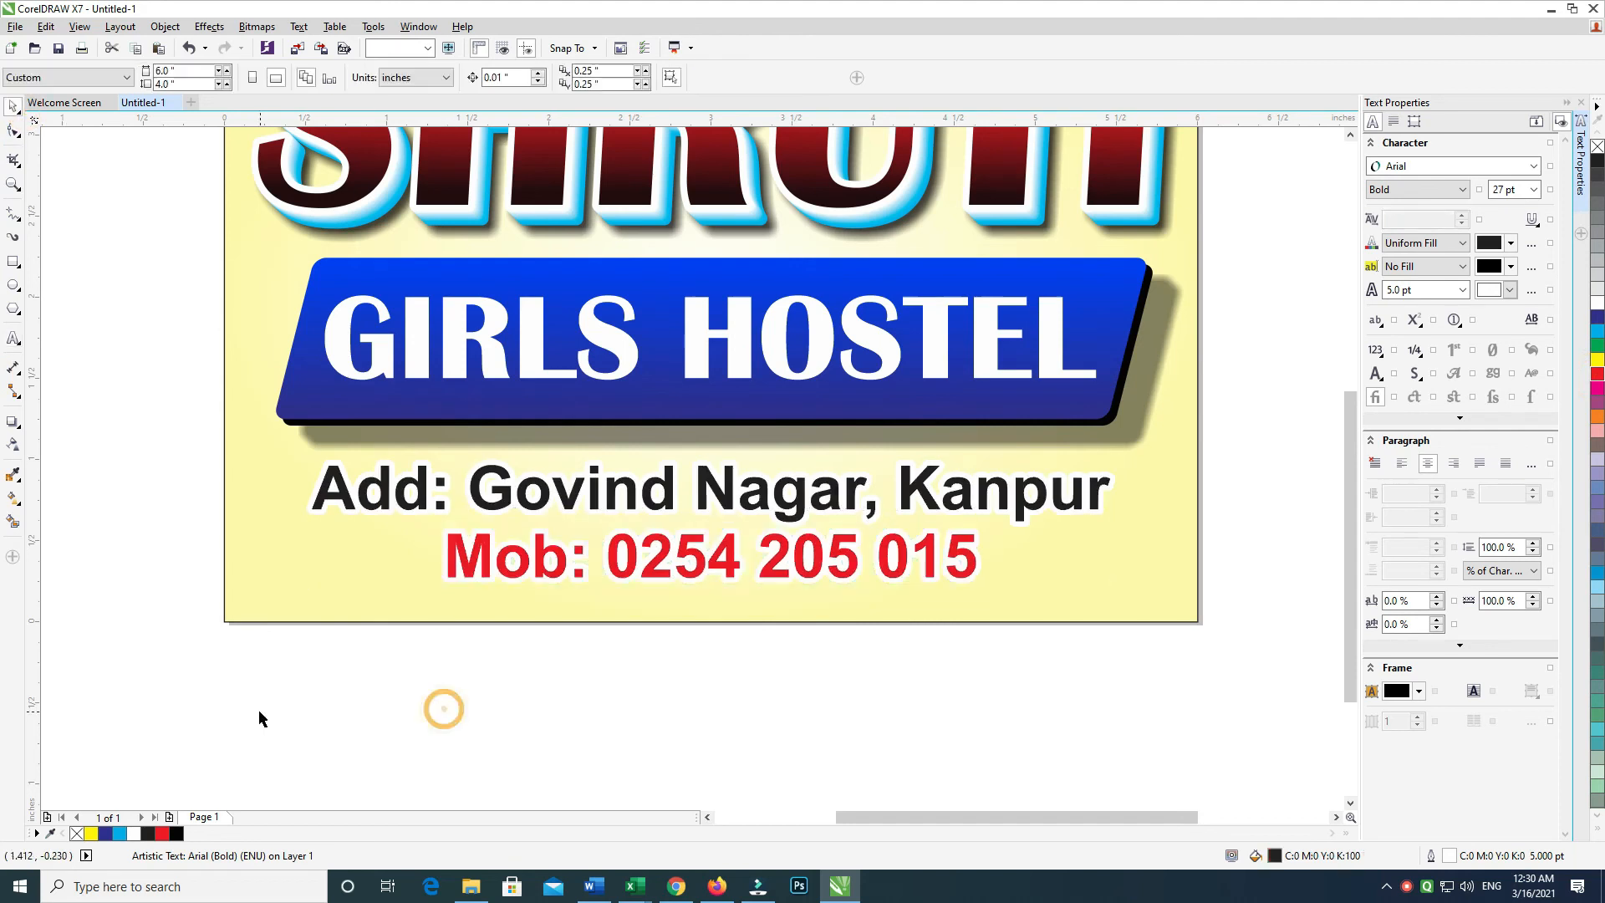
pyautogui.scroll(3, 306, 699)
pyautogui.moveTo(184, 181); pyautogui.dragTo(1167, 682)
pyautogui.hotkey('ctrl', 'g')
pyautogui.keyDown('shift'); pyautogui.click(1096, 687); pyautogui.keyUp('shift')
pyautogui.press('c')
# Delete the selected item, reselect the background panel, and pan to the empty space above the sign
pyautogui.click(1245, 571)
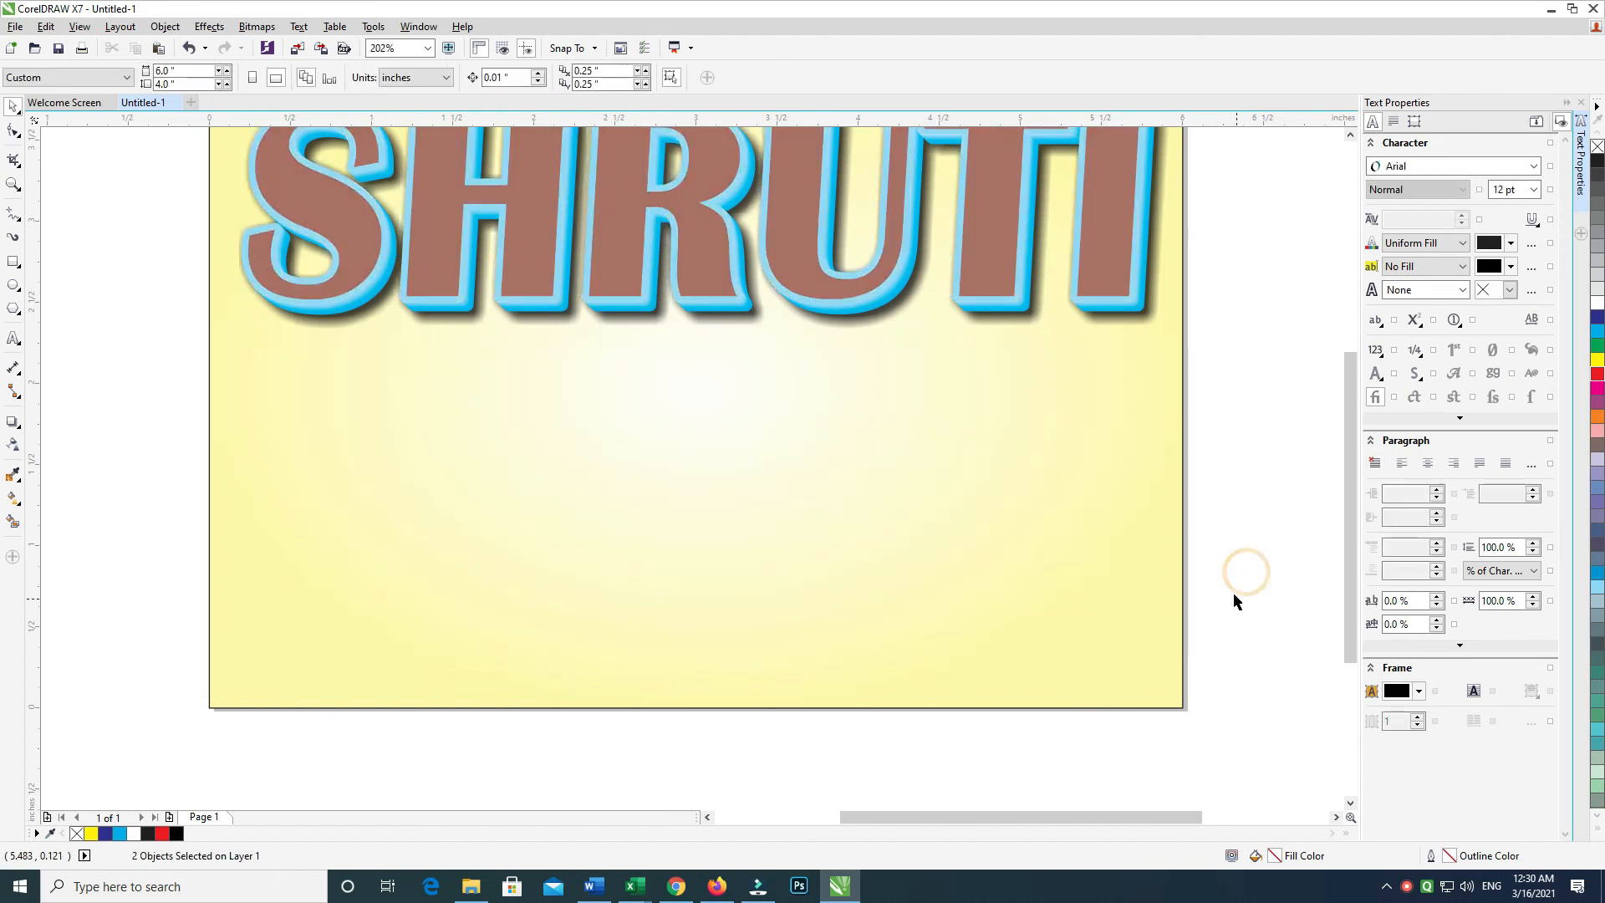
pyautogui.click(939, 469)
pyautogui.press('Delete')
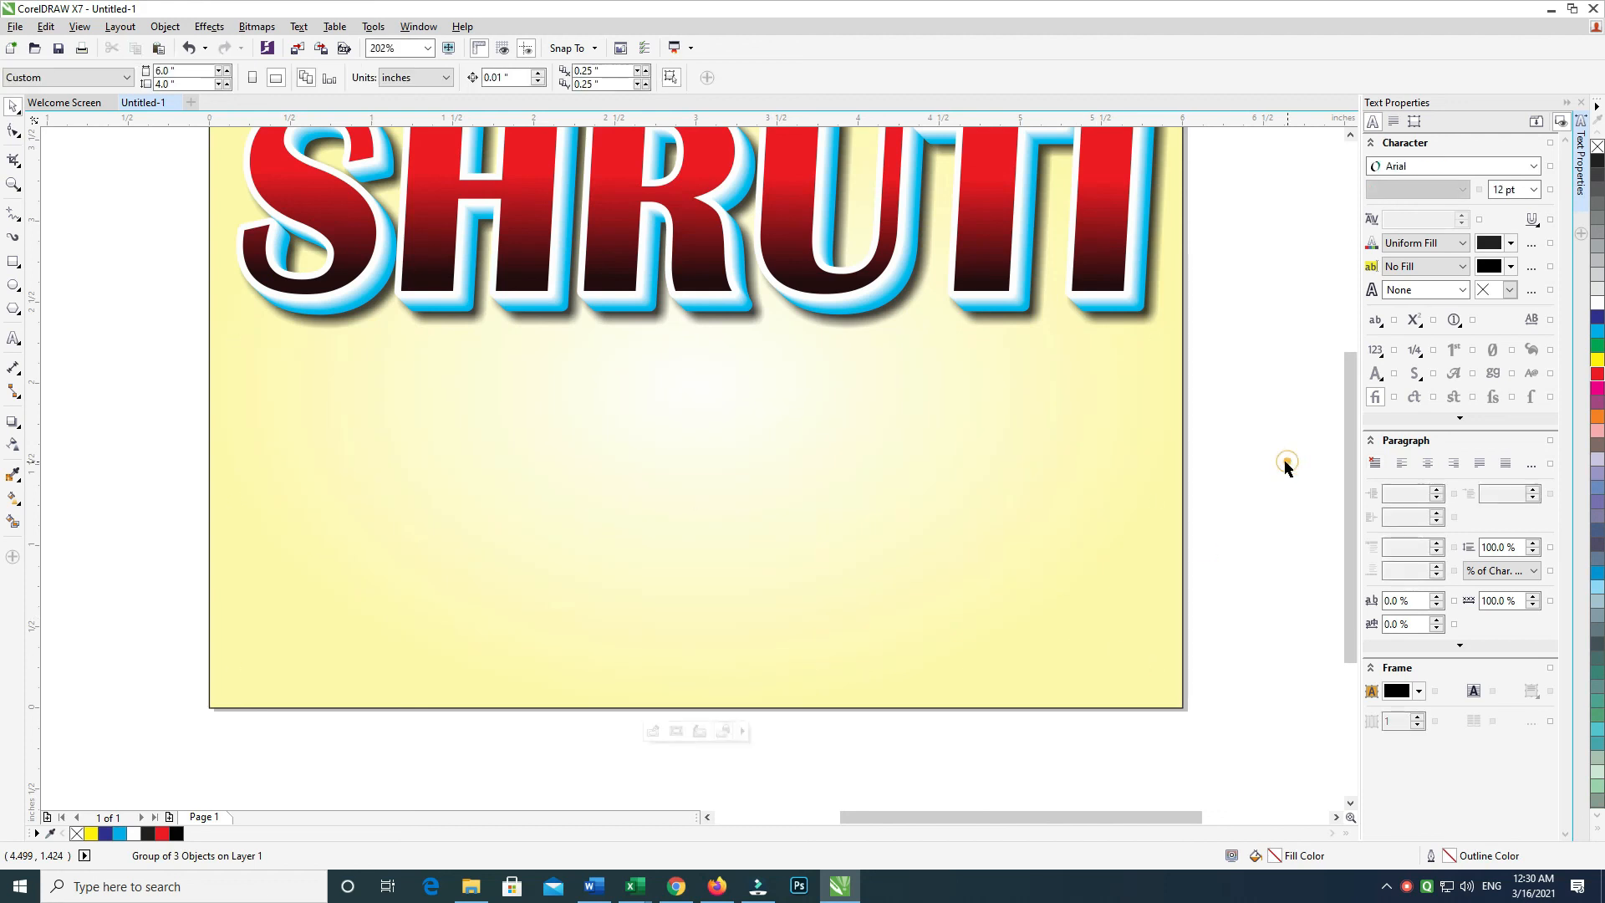
pyautogui.click(1283, 487)
pyautogui.moveTo(1286, 485); pyautogui.dragTo(1265, 488)
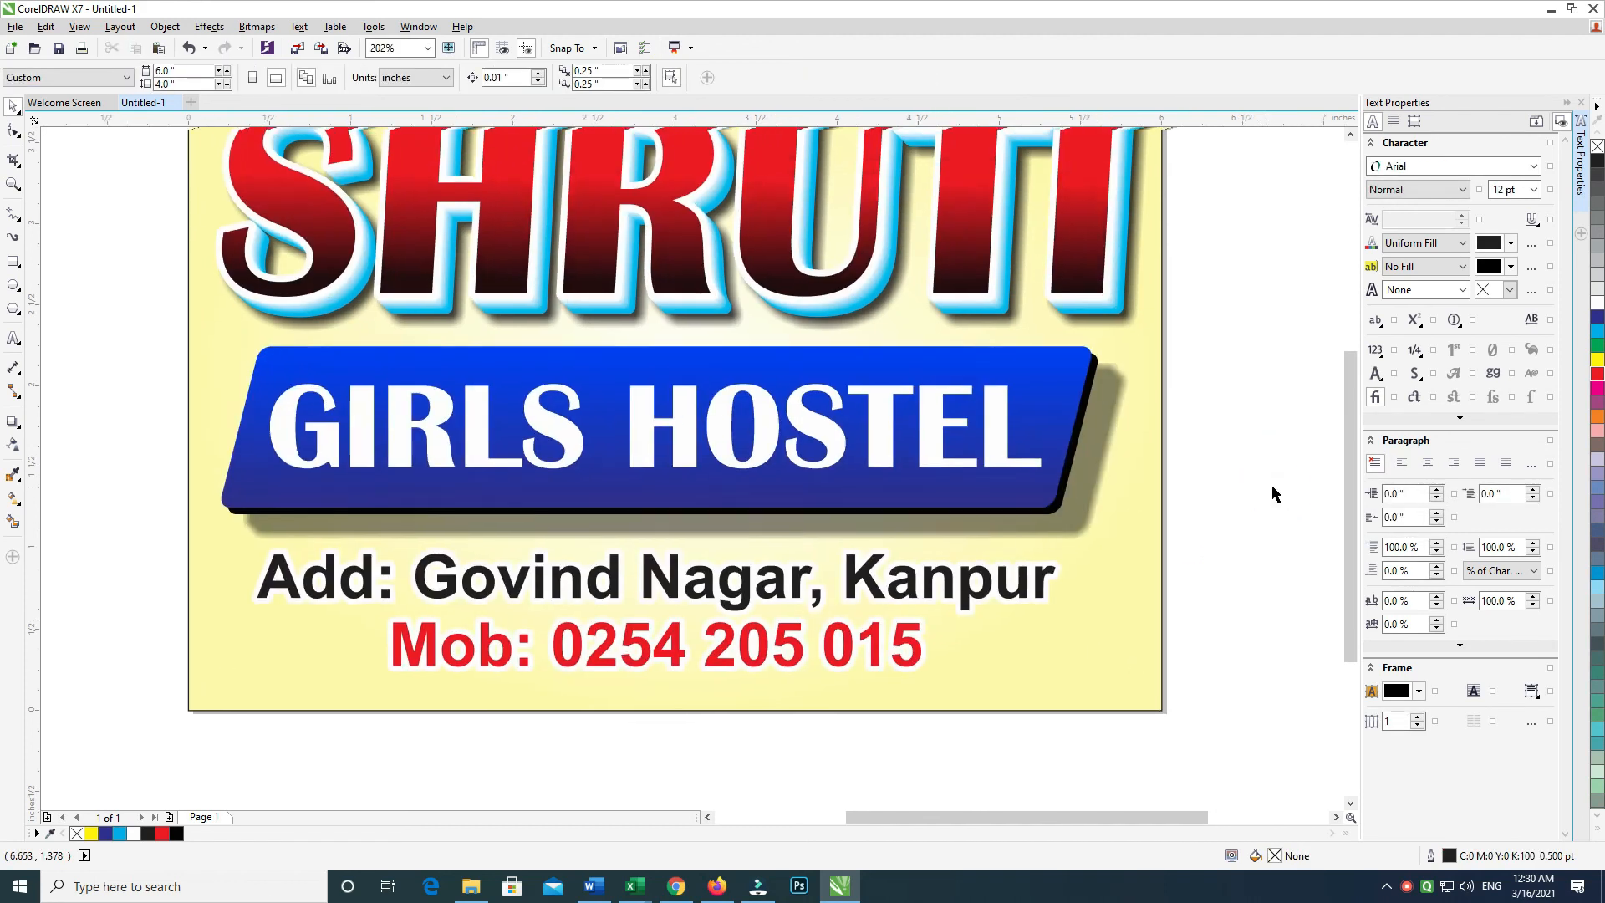
pyautogui.click(1069, 579)
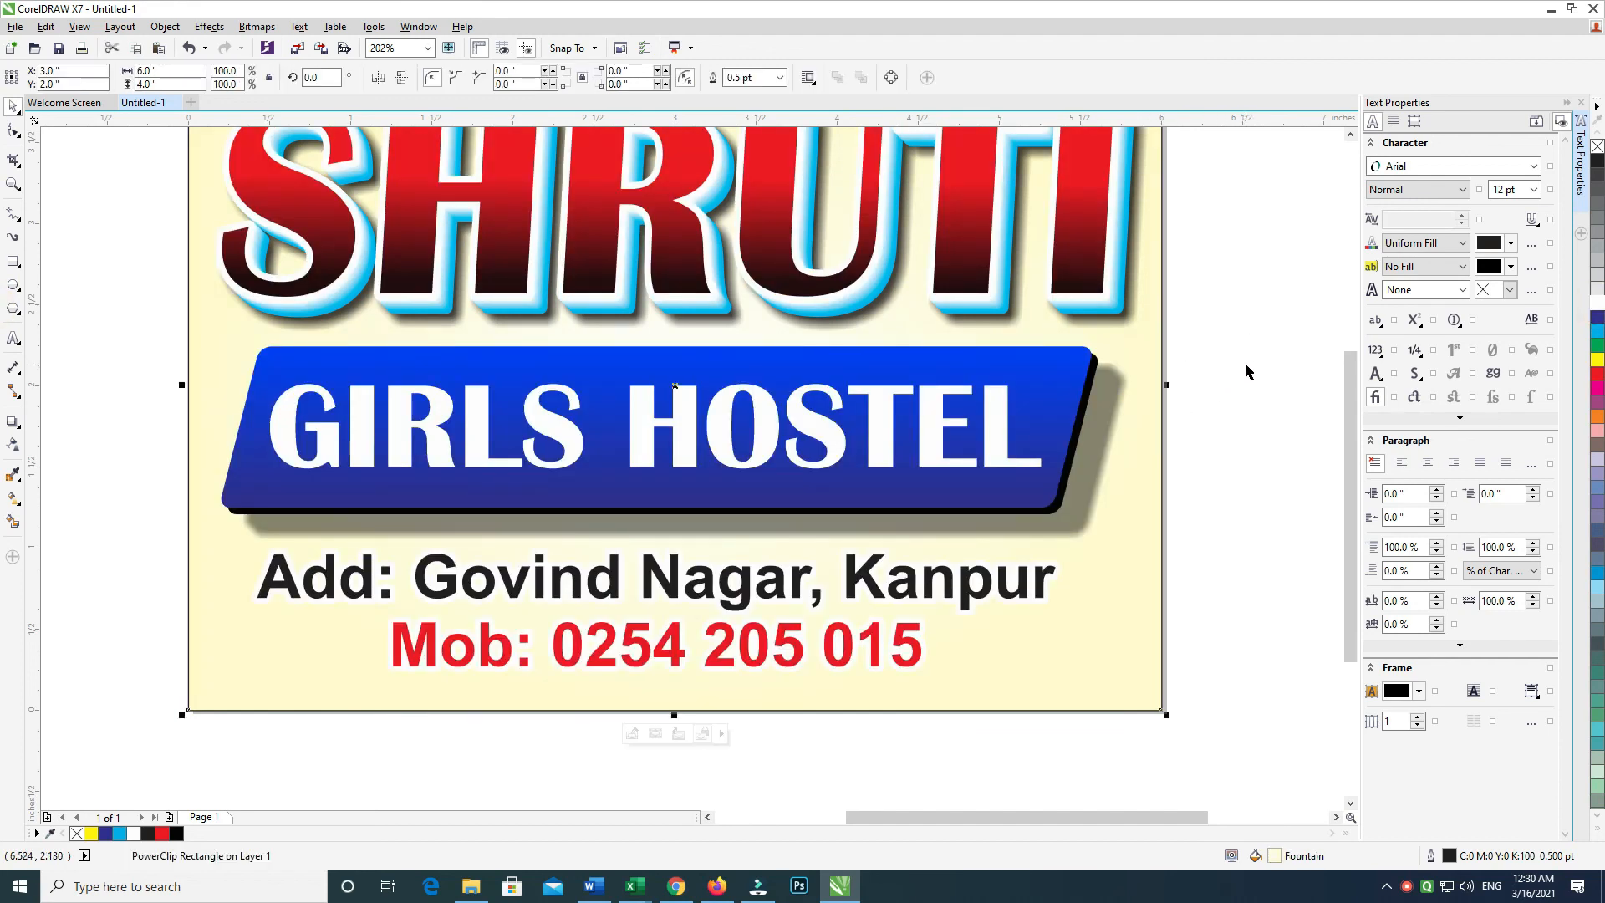
pyautogui.scroll(2, 1245, 370)
pyautogui.click(986, 278)
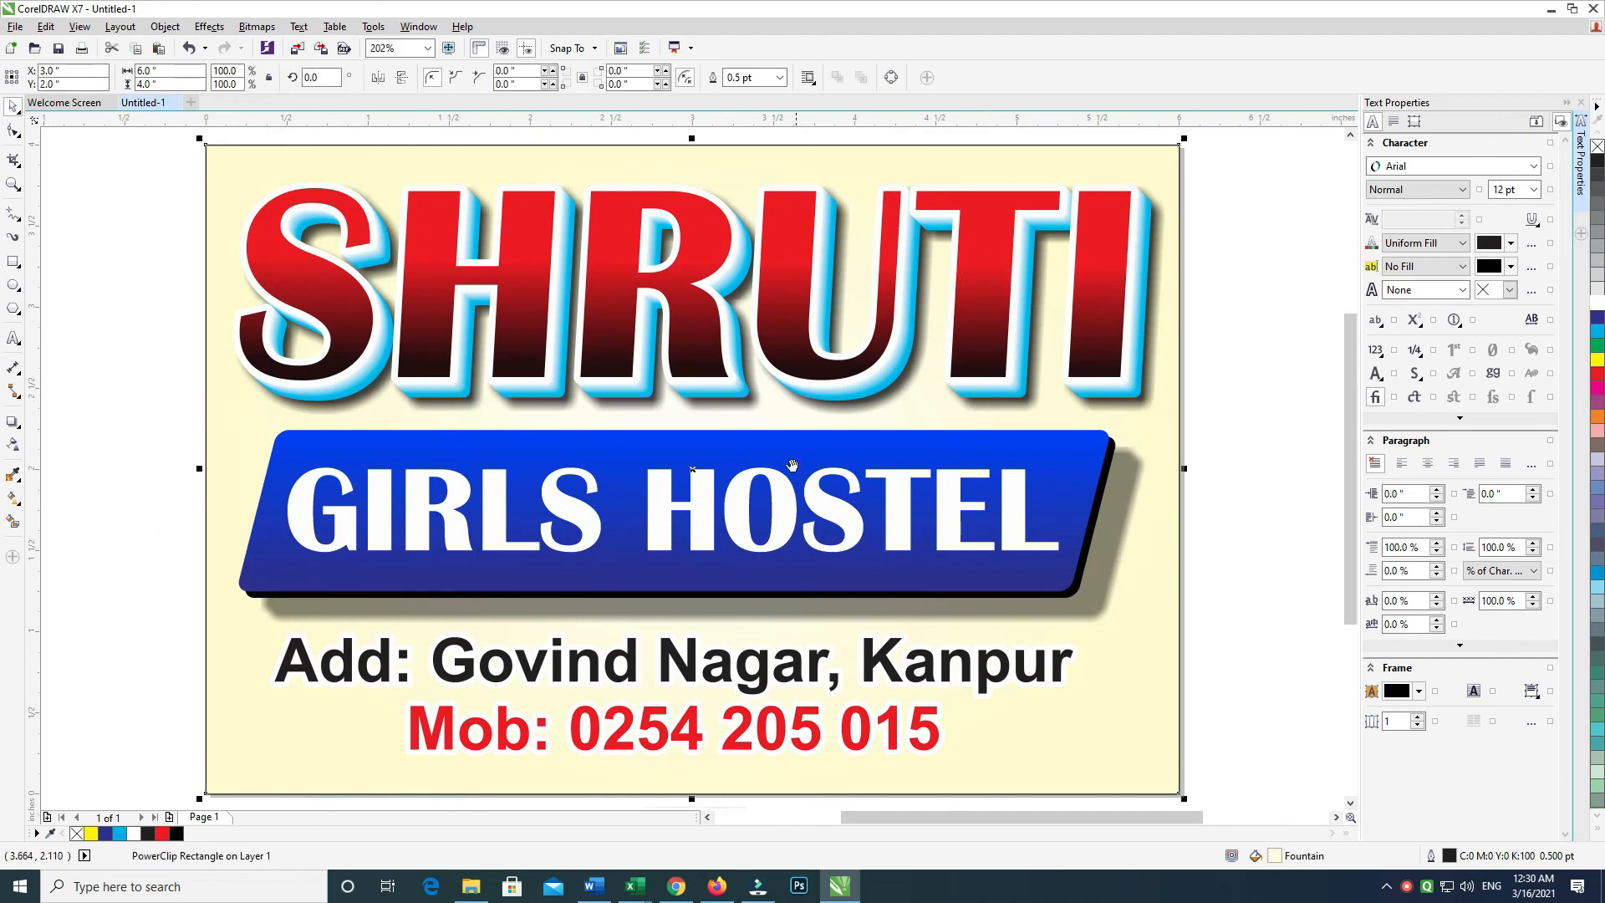
pyautogui.moveTo(792, 464); pyautogui.dragTo(775, 554)
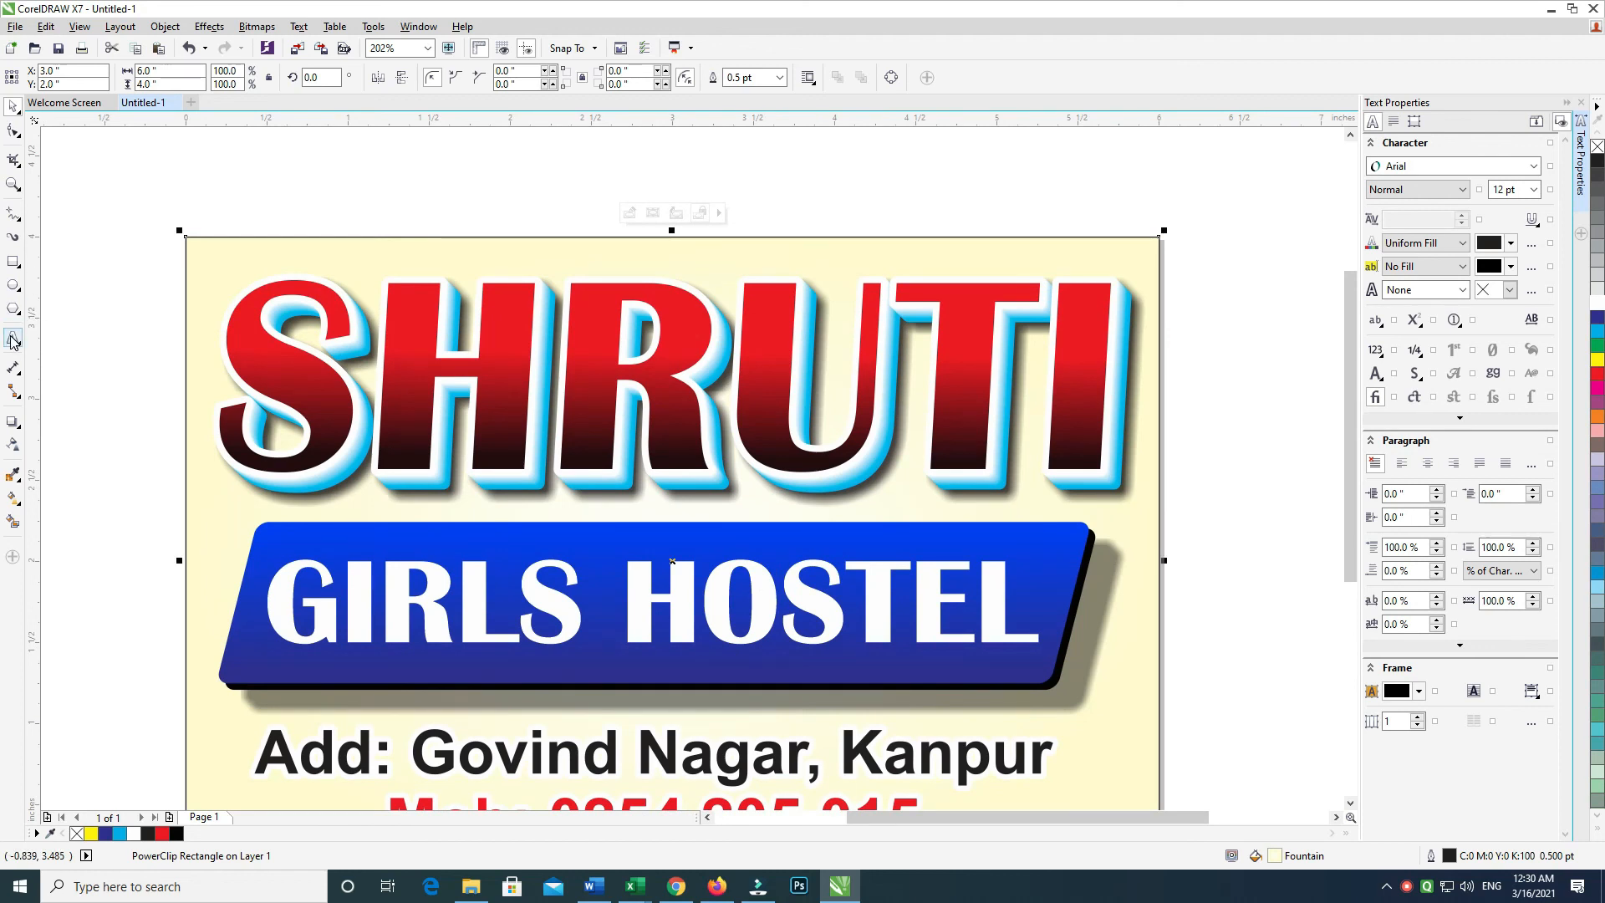
# Type 'thanku for watching' above the sign and convert it to uppercase THANKU FOR WATCHING
pyautogui.click(12, 340)
pyautogui.click(312, 280)
pyautogui.write('thanku')
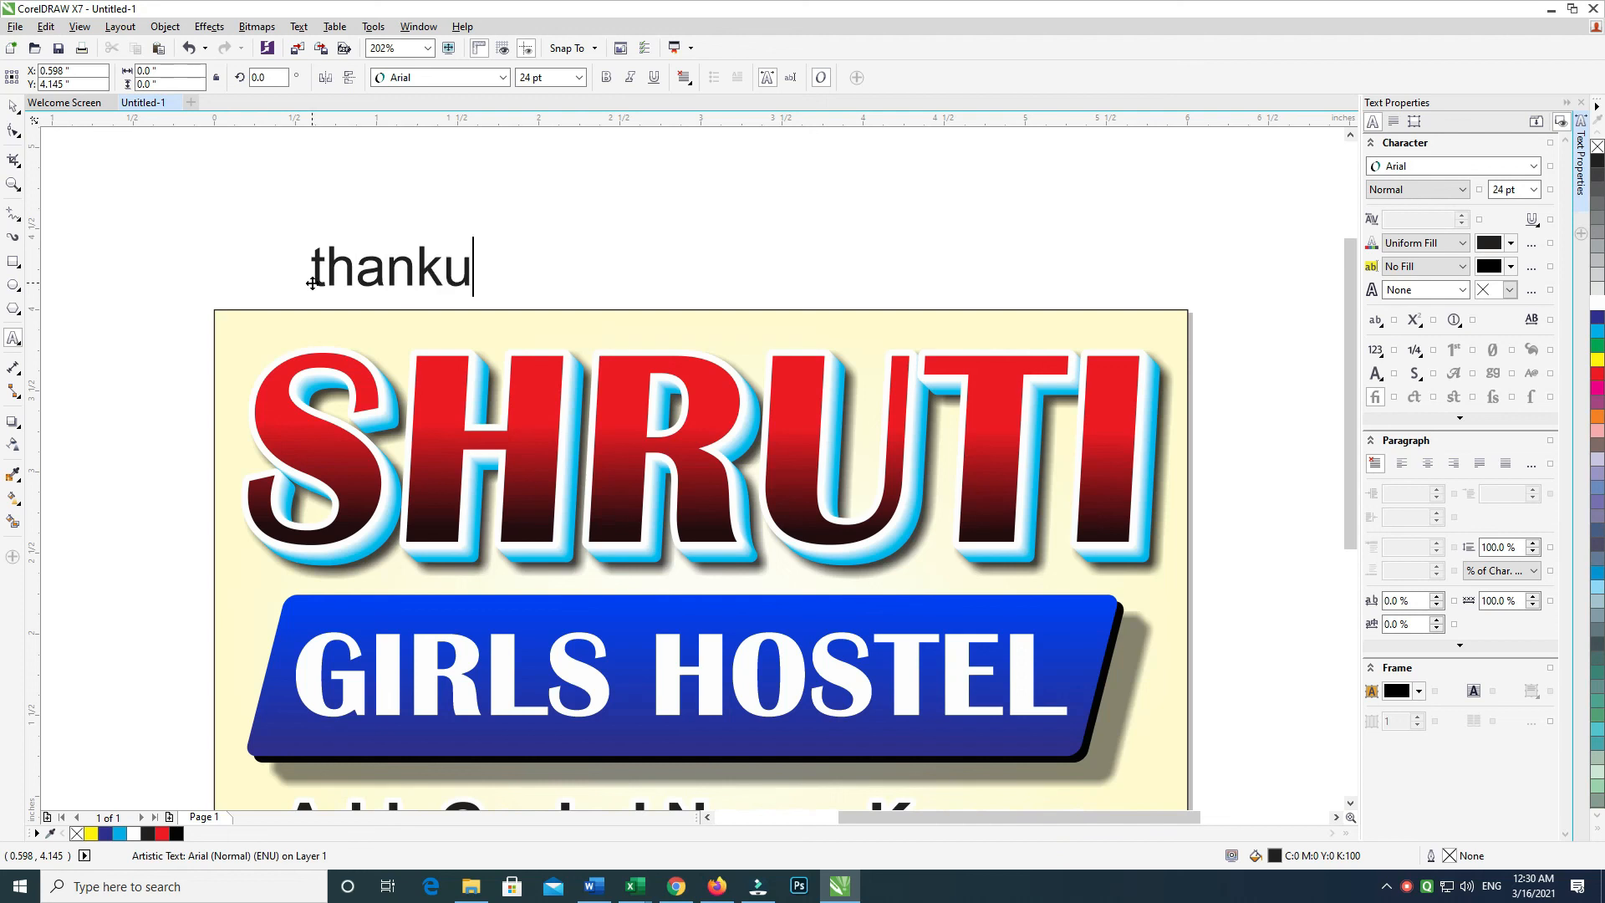
pyautogui.write(' for watching')
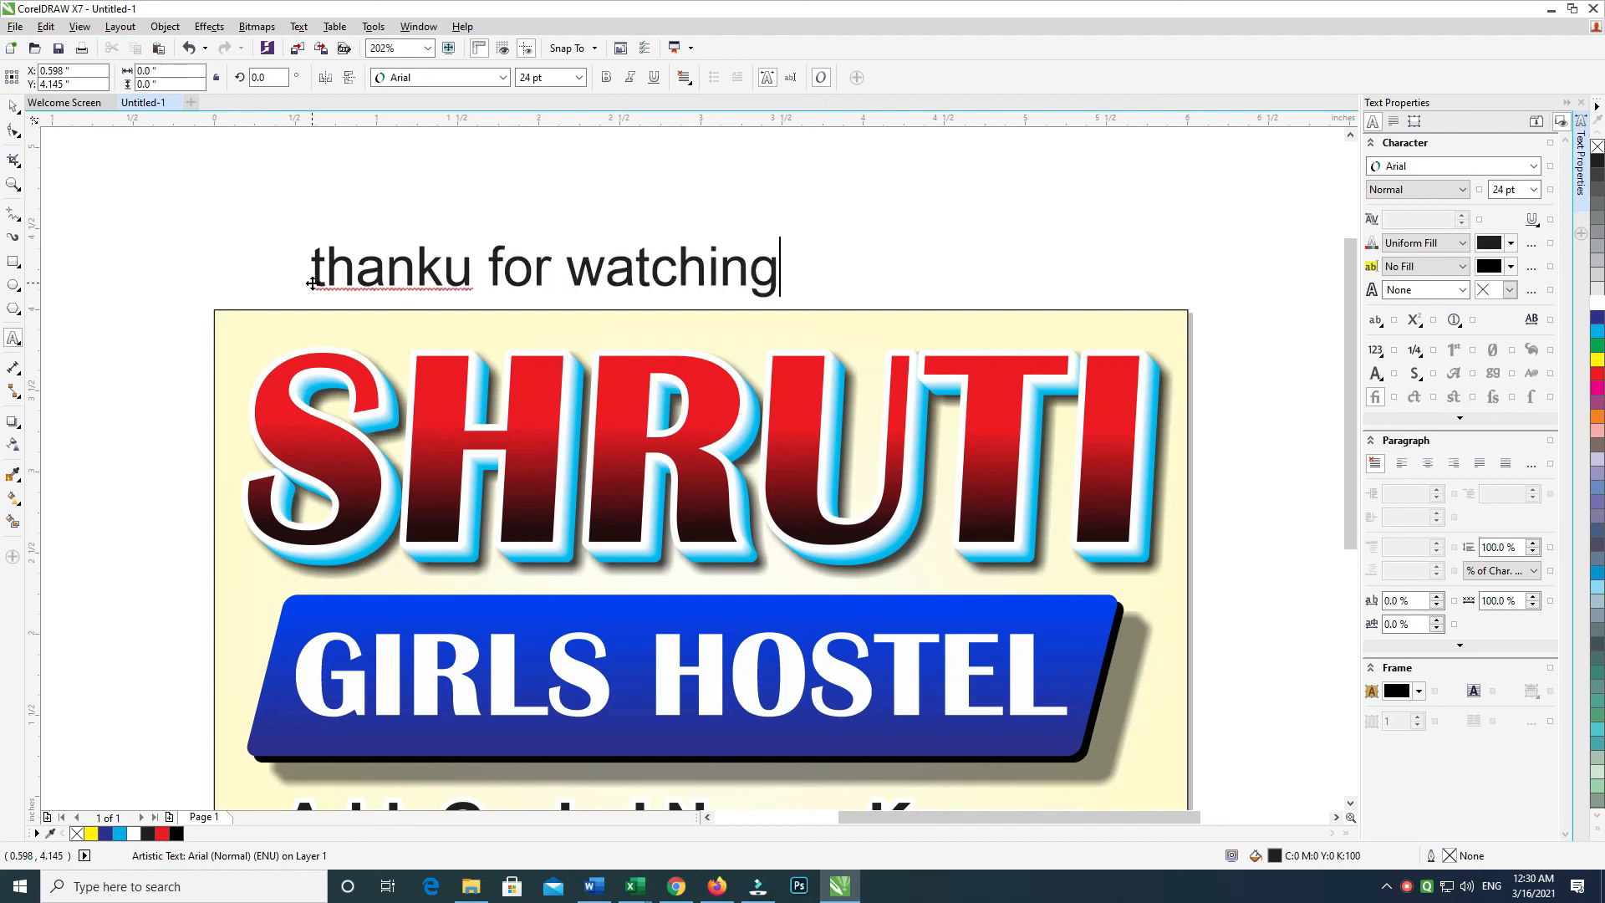
pyautogui.hotkey('ctrl', 'a')
pyautogui.hotkey('shift', 'F3')
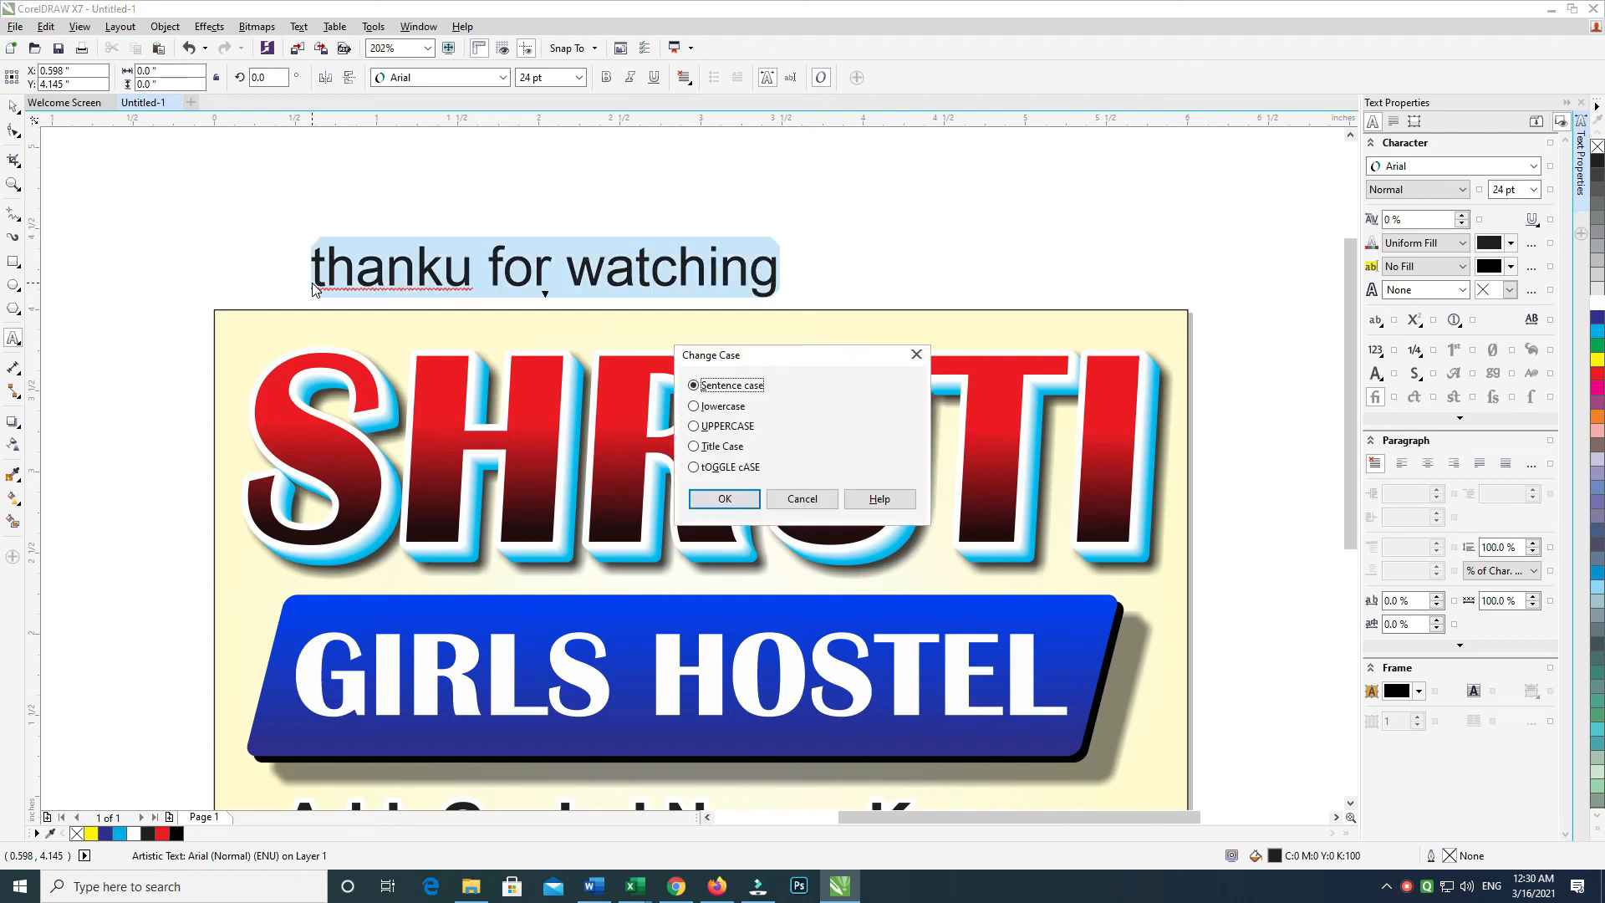
pyautogui.press('Return')
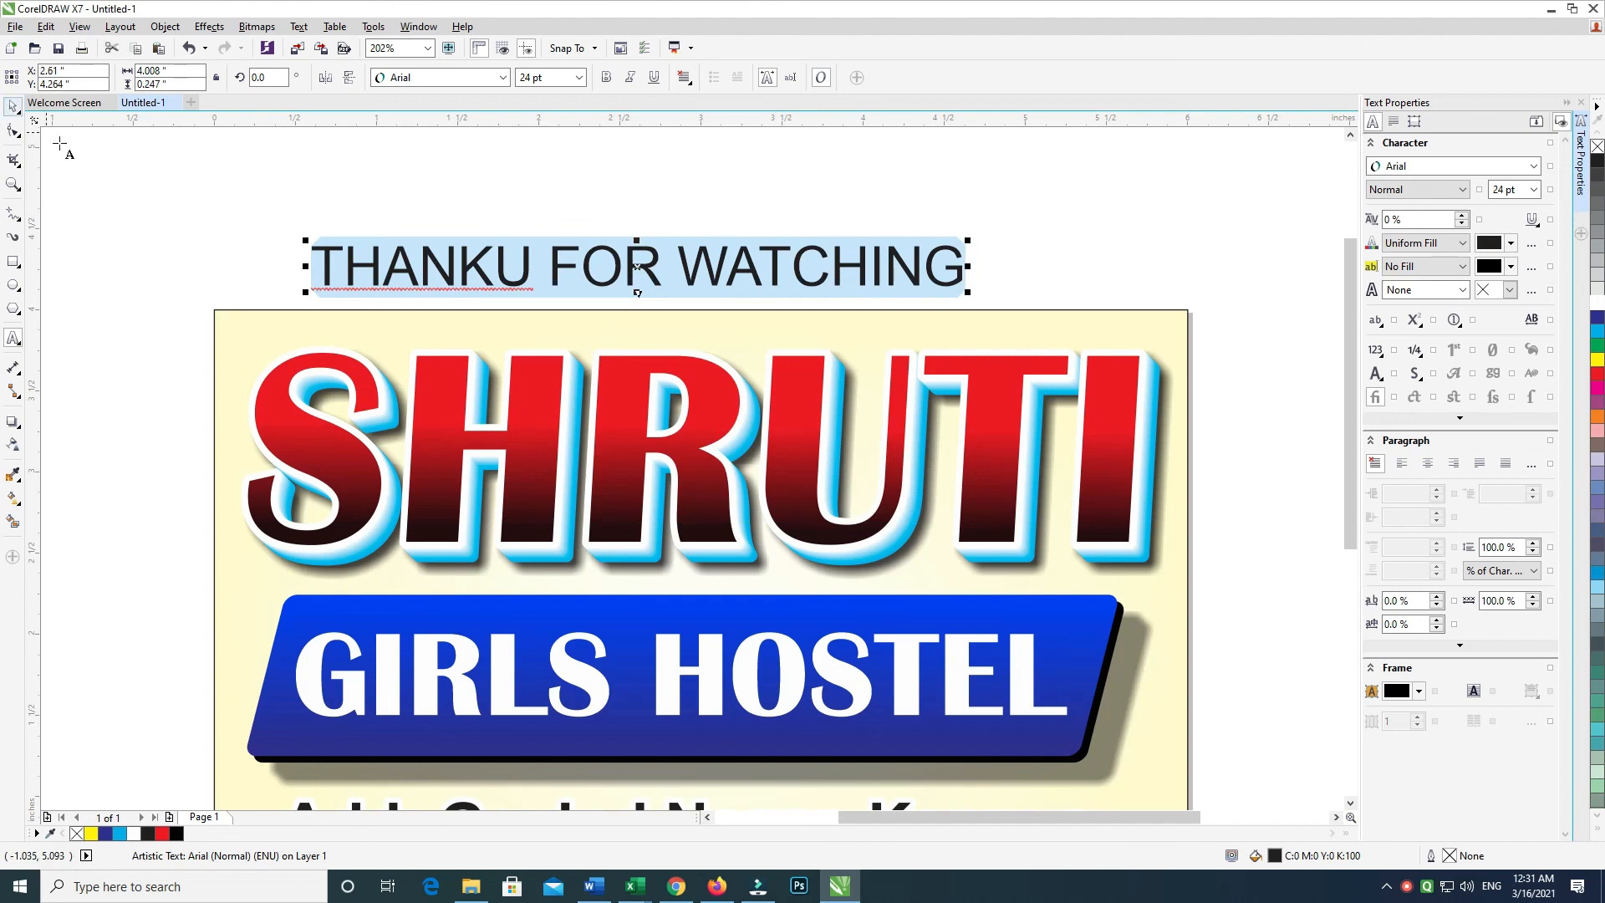
pyautogui.click(13, 109)
pyautogui.click(630, 179)
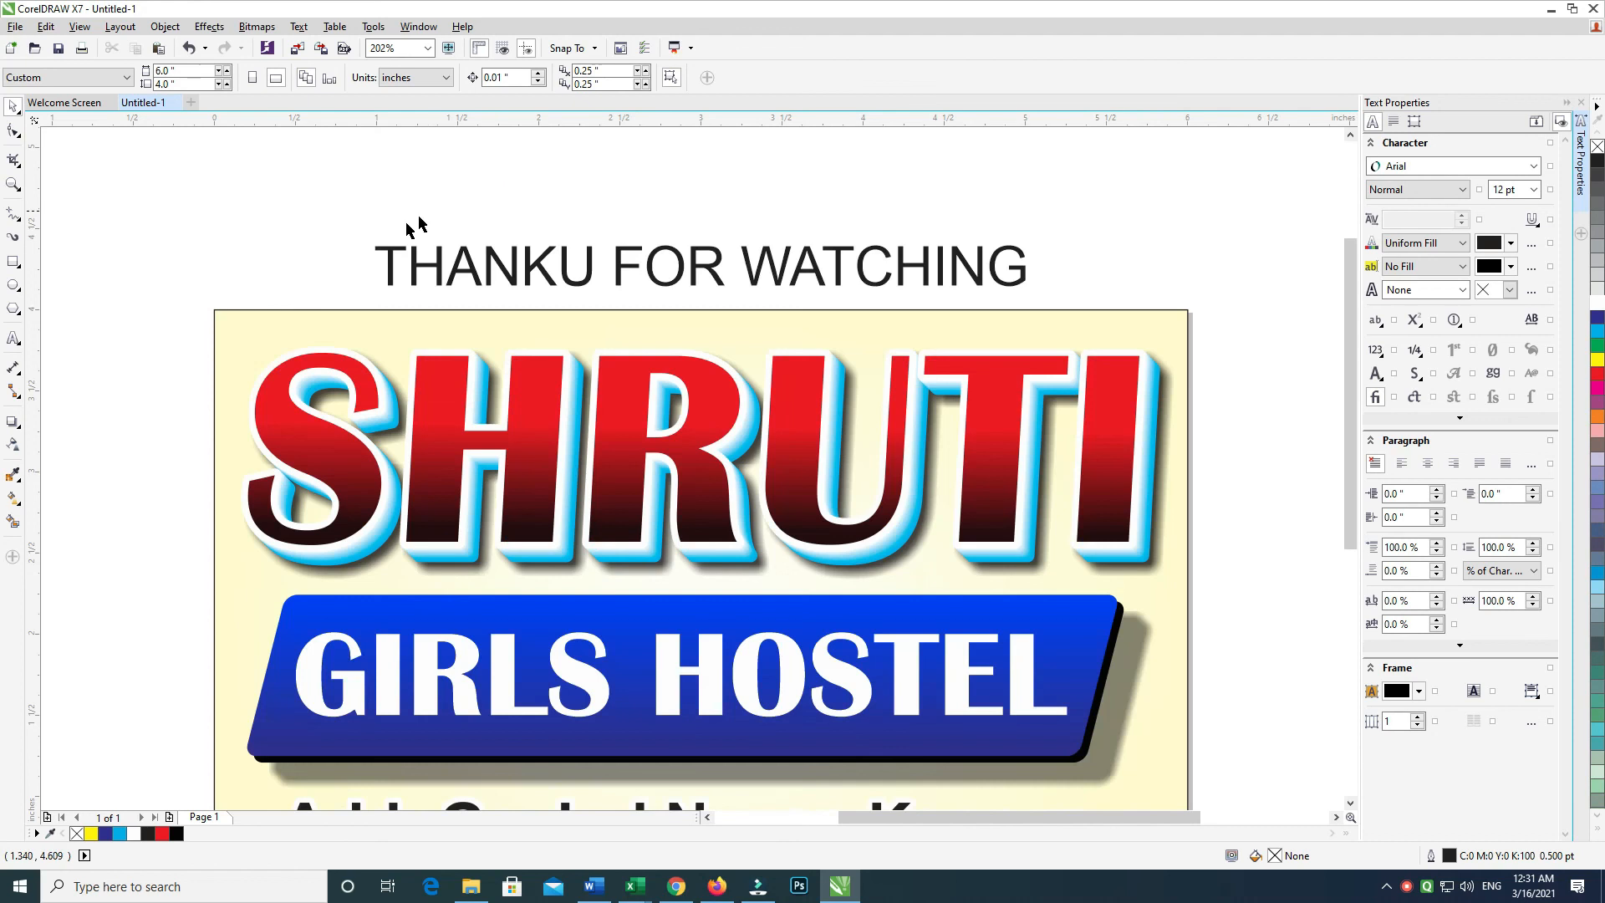
pyautogui.moveTo(331, 220); pyautogui.dragTo(1041, 303)
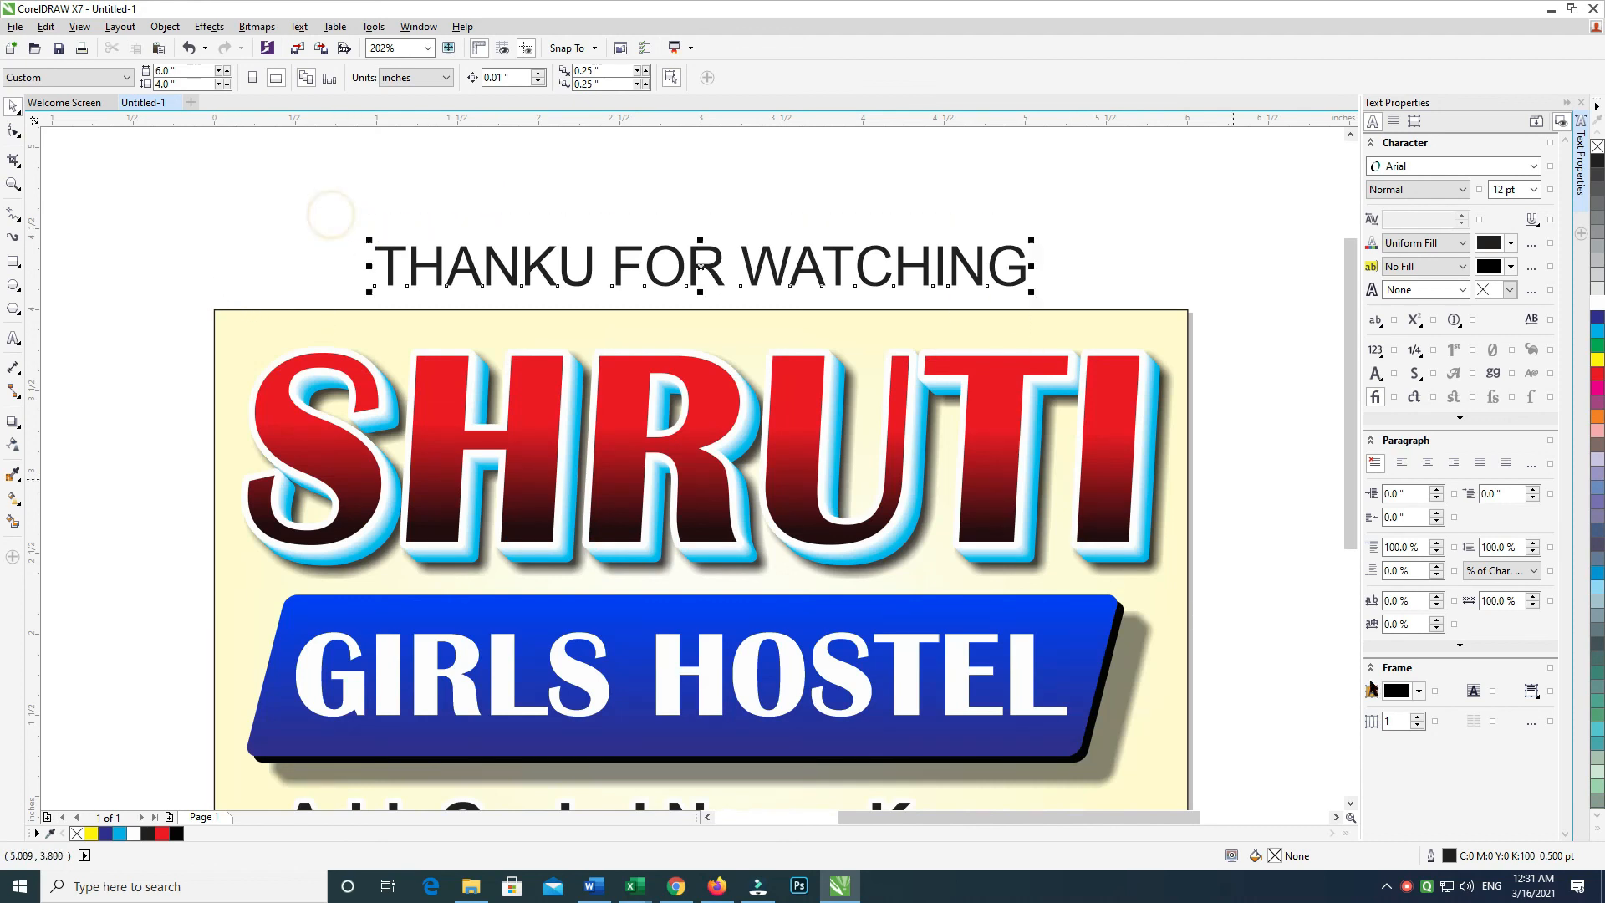